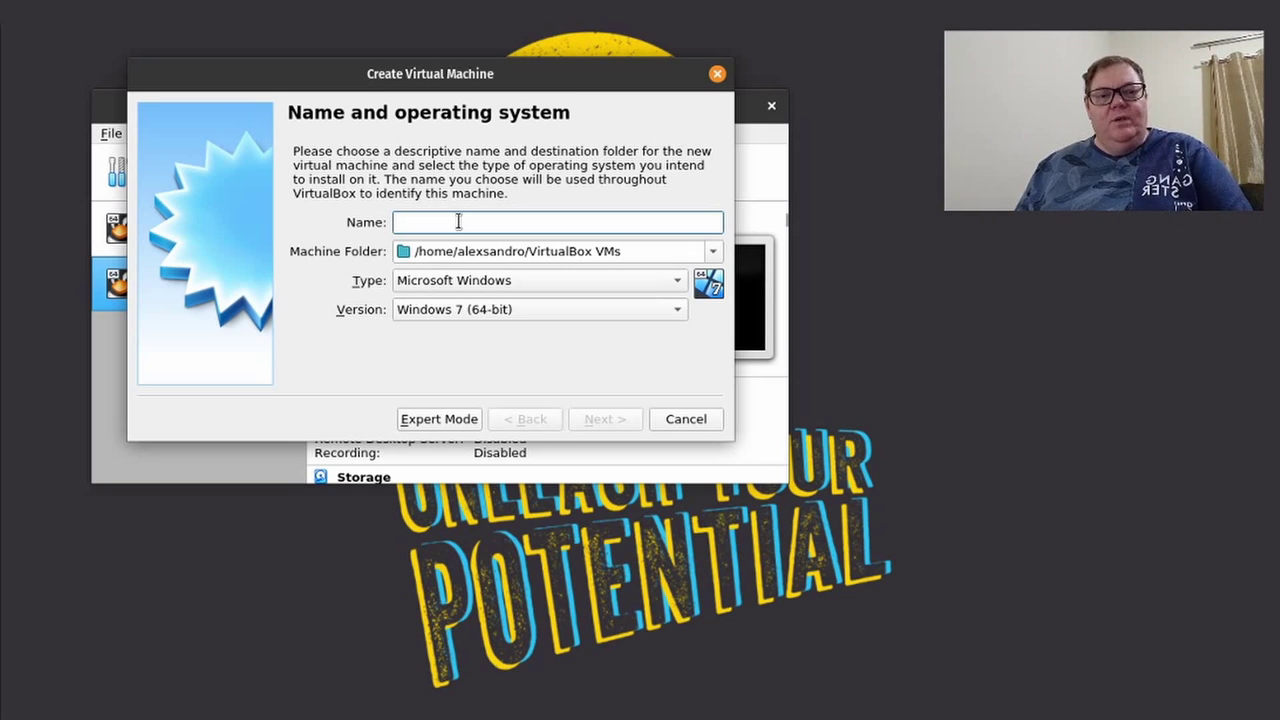
Name the new machine 'Windows' and choose Windows 10 (64-bit) as the version.
type("Wi")
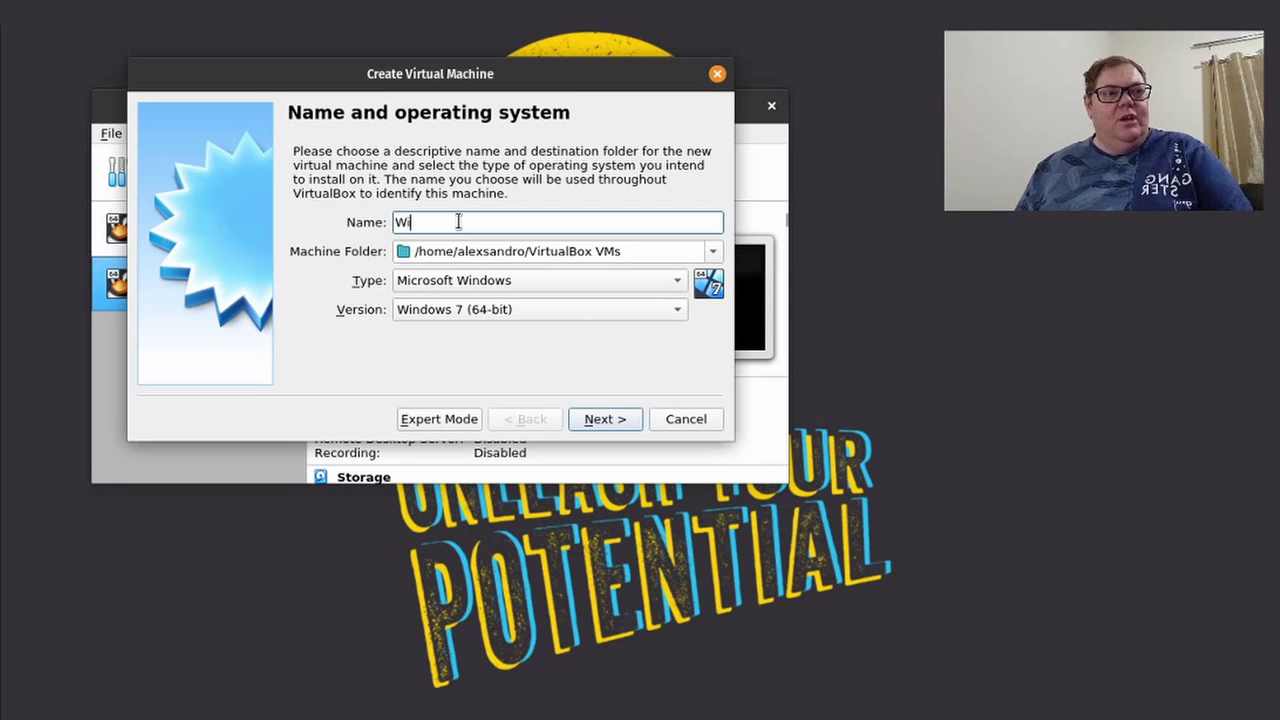
type("ndows")
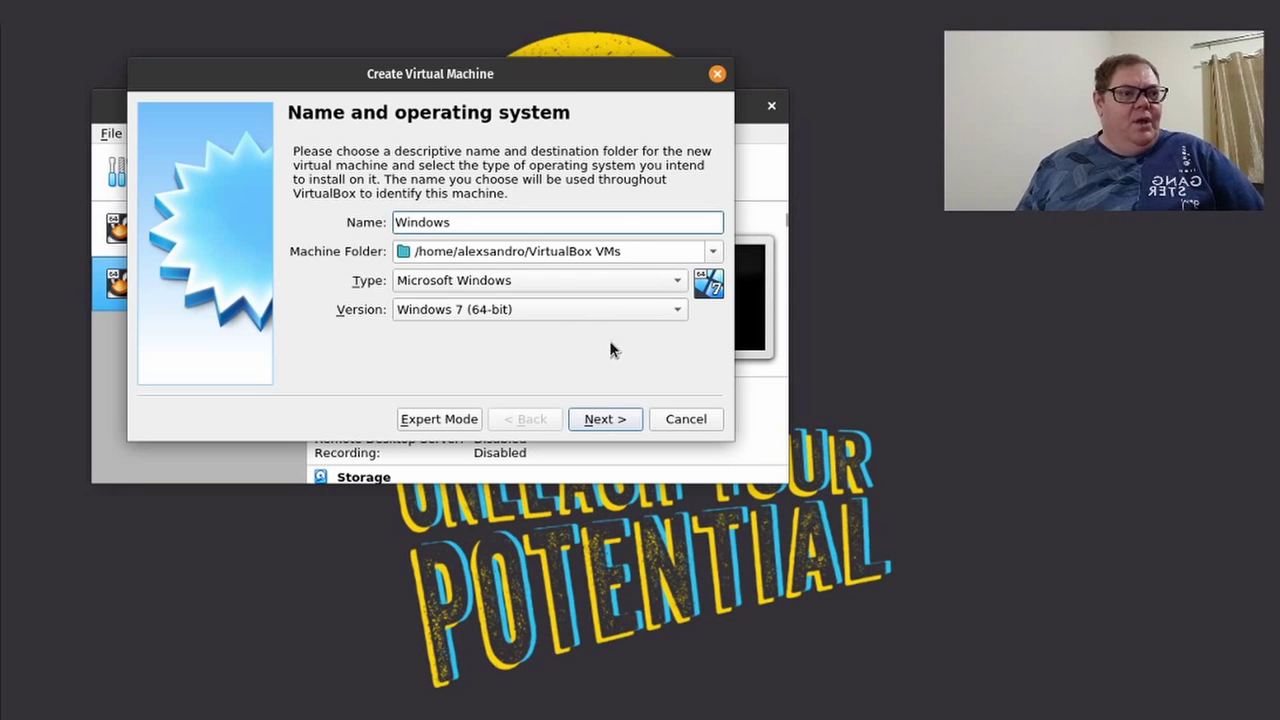
left_click(580, 314)
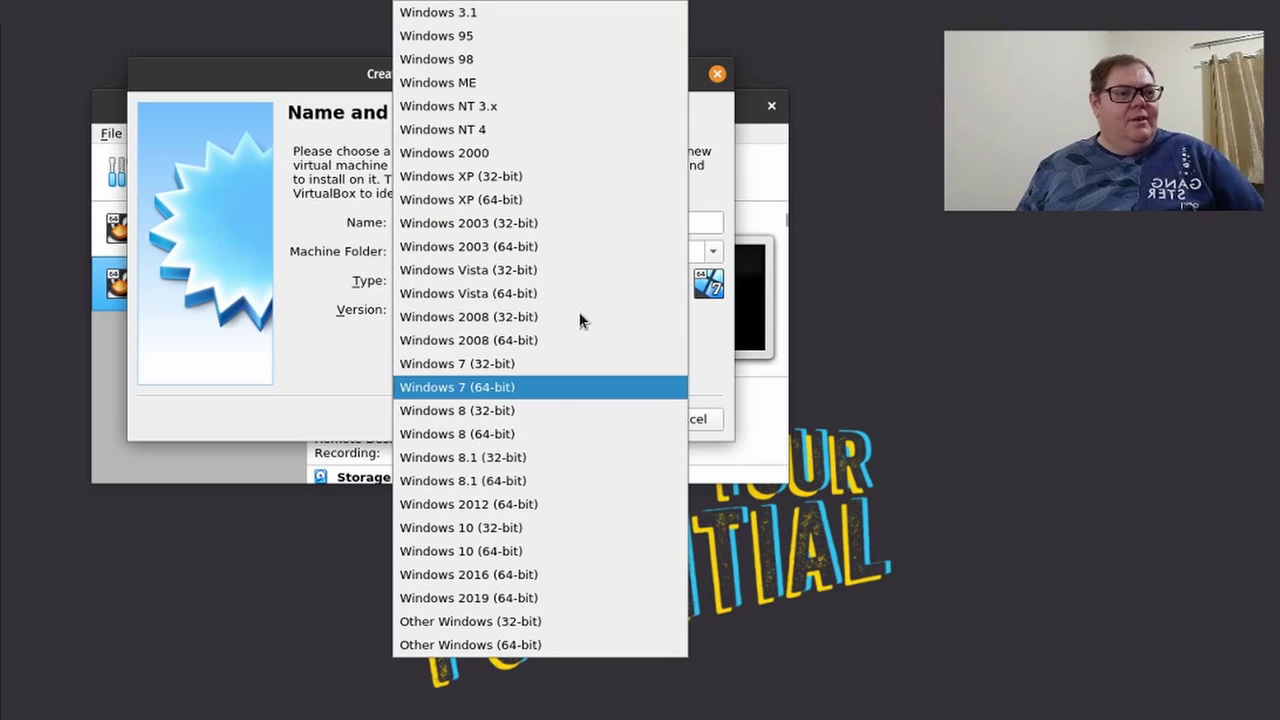
left_click(487, 551)
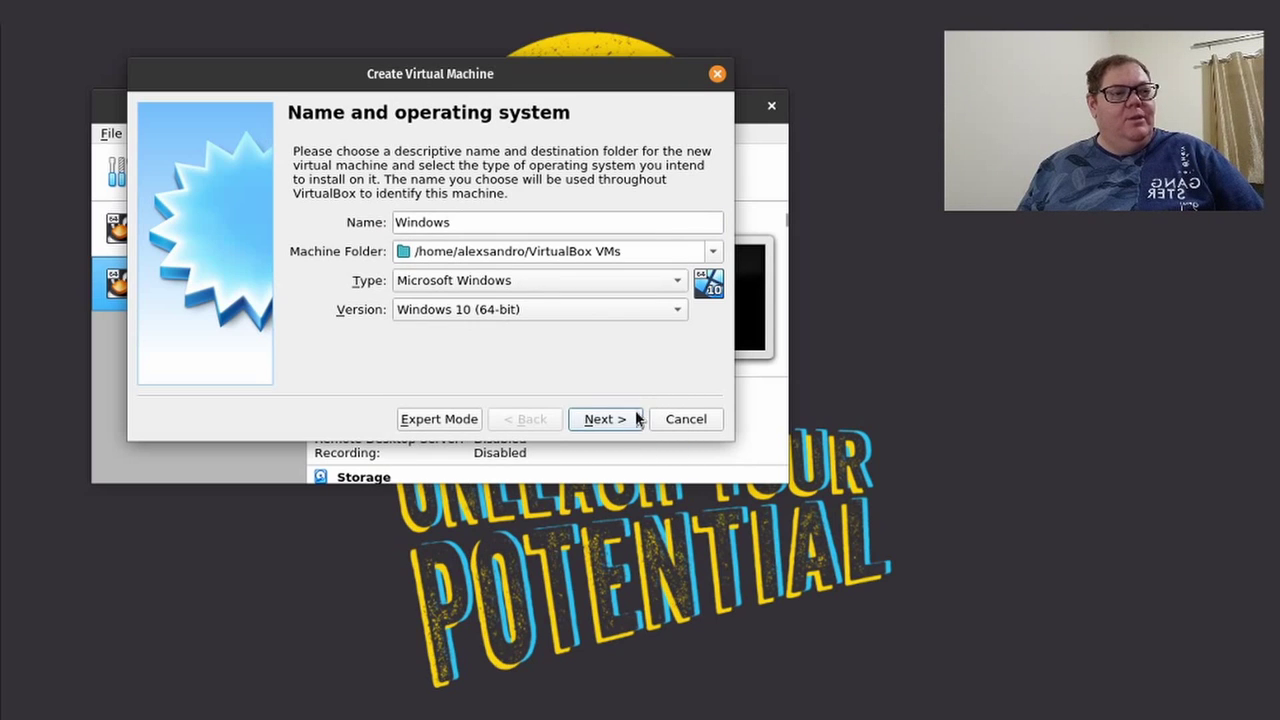
Set the machine's memory to 3072 MB and choose to create a new virtual hard disk.
left_click(606, 420)
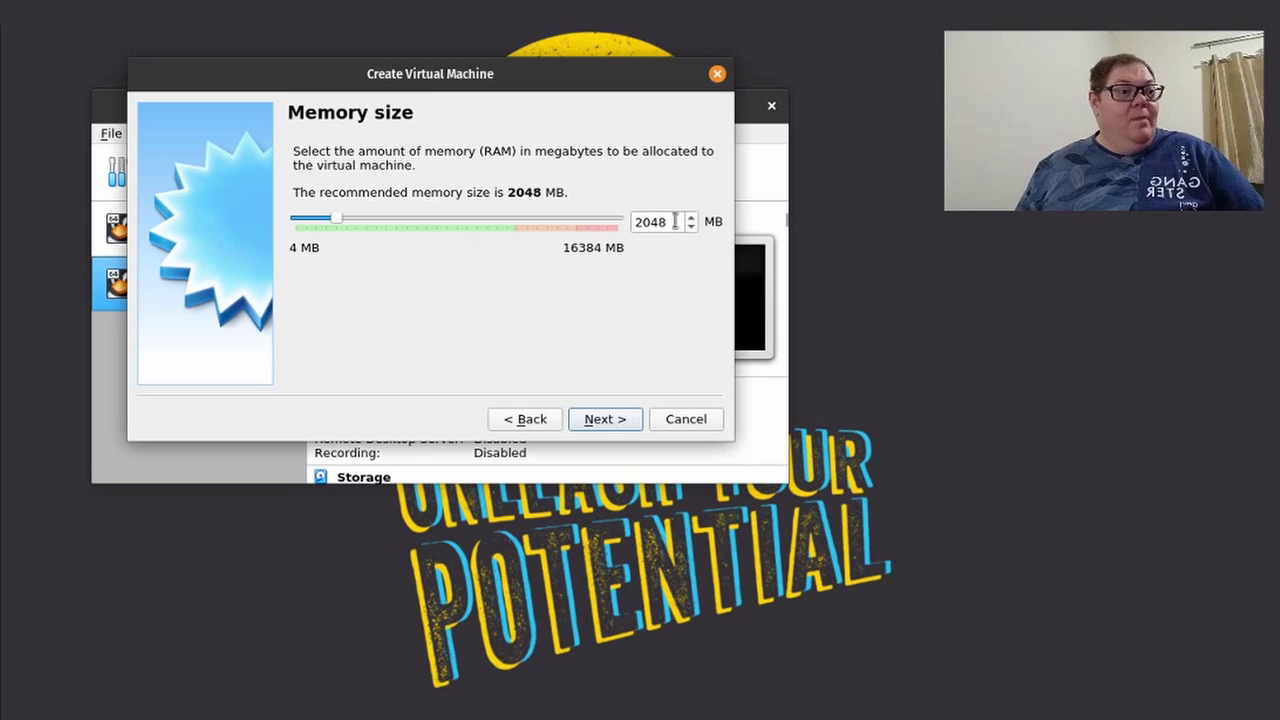
left_click_drag(675, 222, 631, 223)
type("3072")
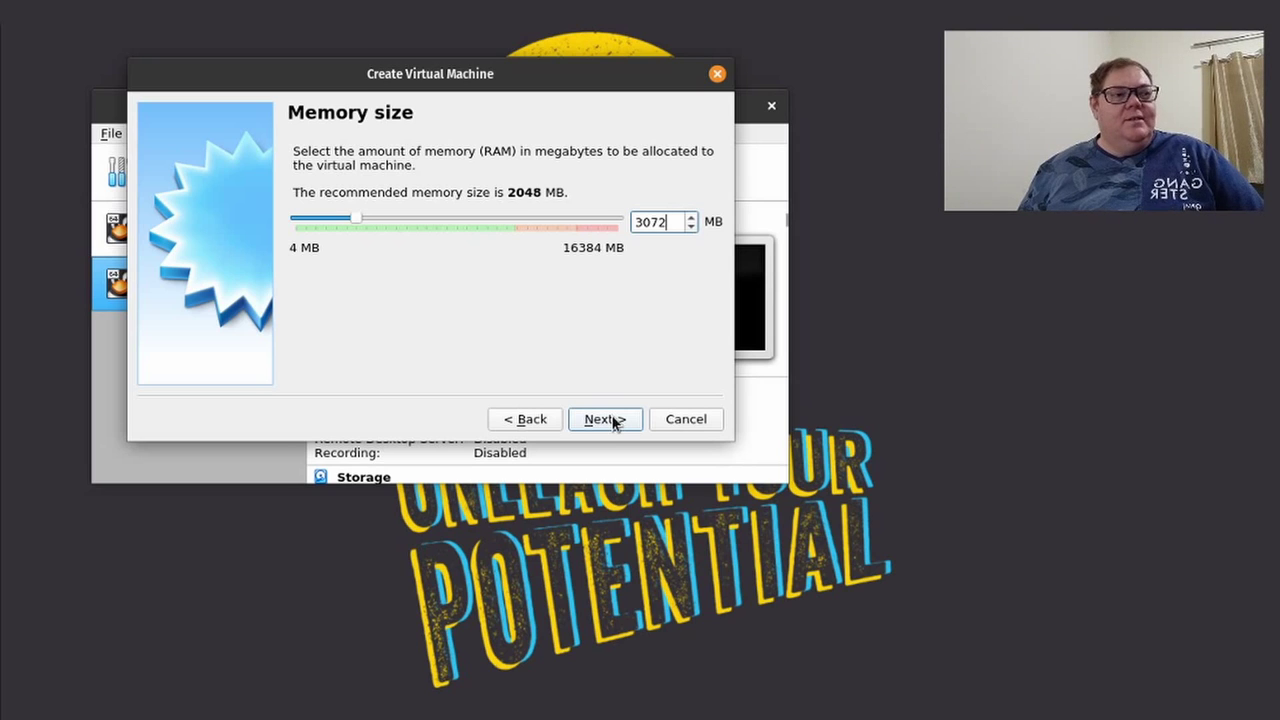
left_click(605, 419)
left_click(615, 422)
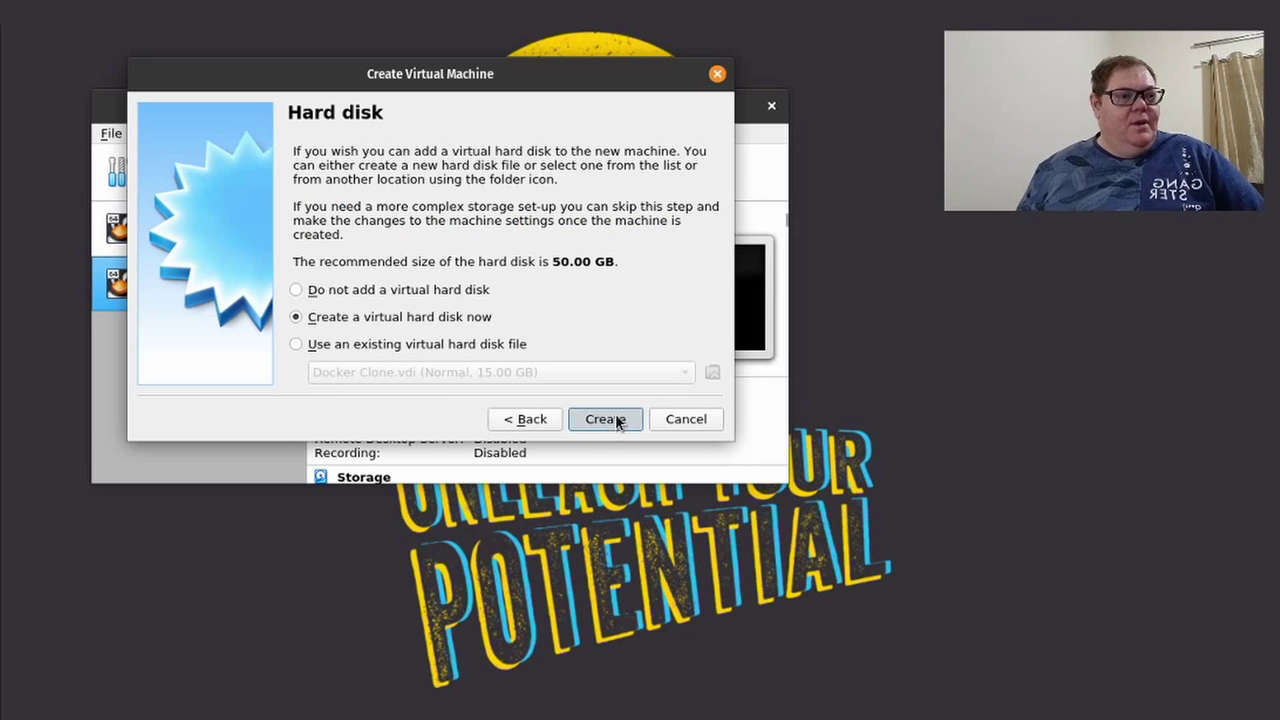
Create a 20 GB VDI virtual disk, adding the Windows machine to the manager.
left_click(594, 437)
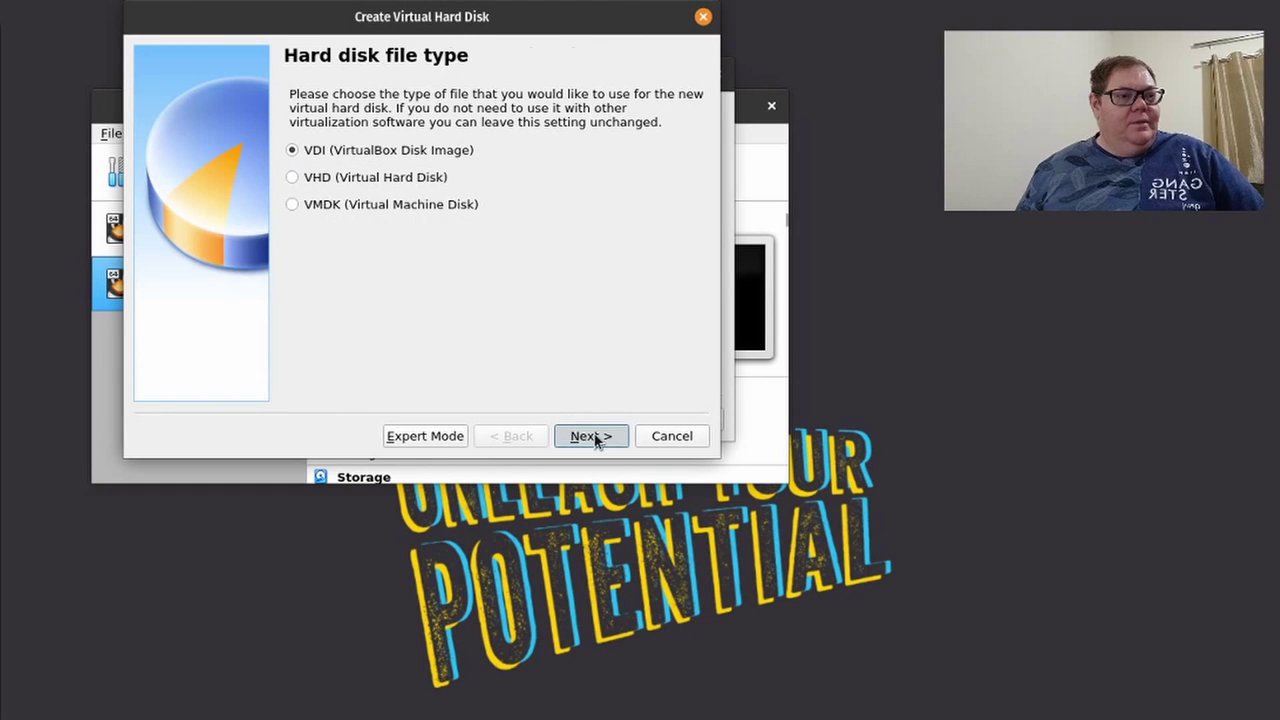
left_click(606, 438)
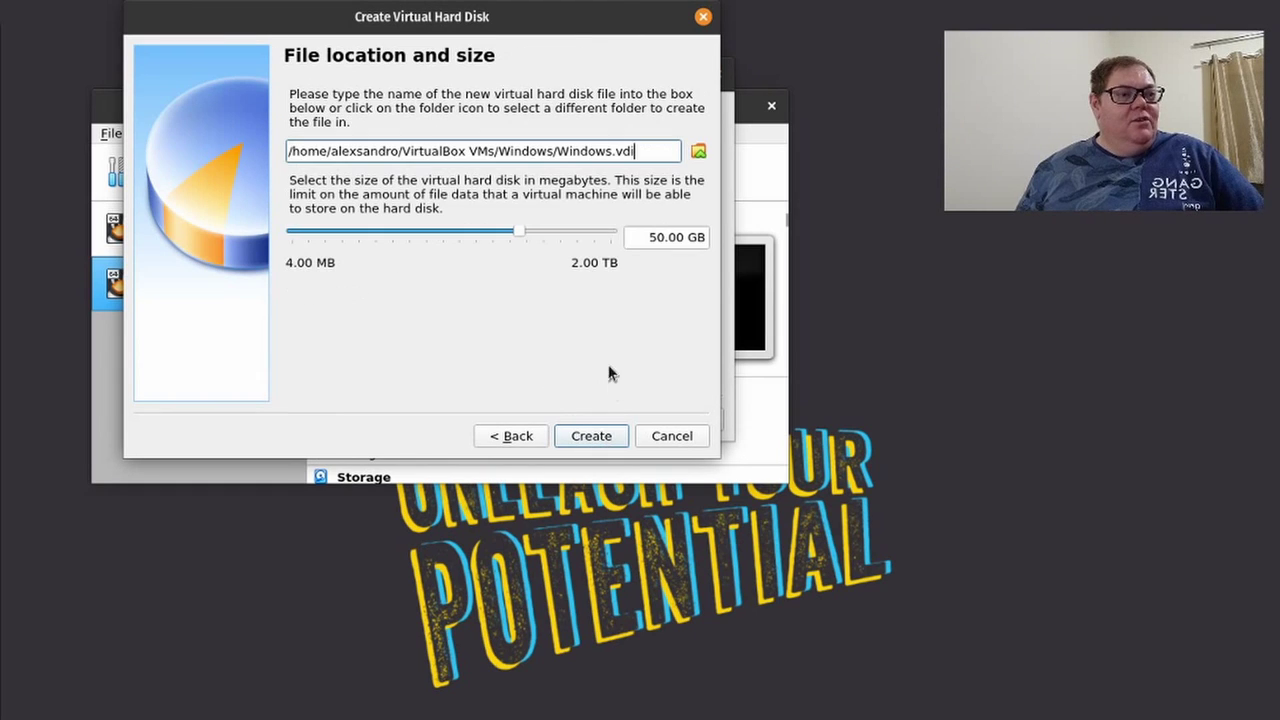
left_click(659, 240)
type("2")
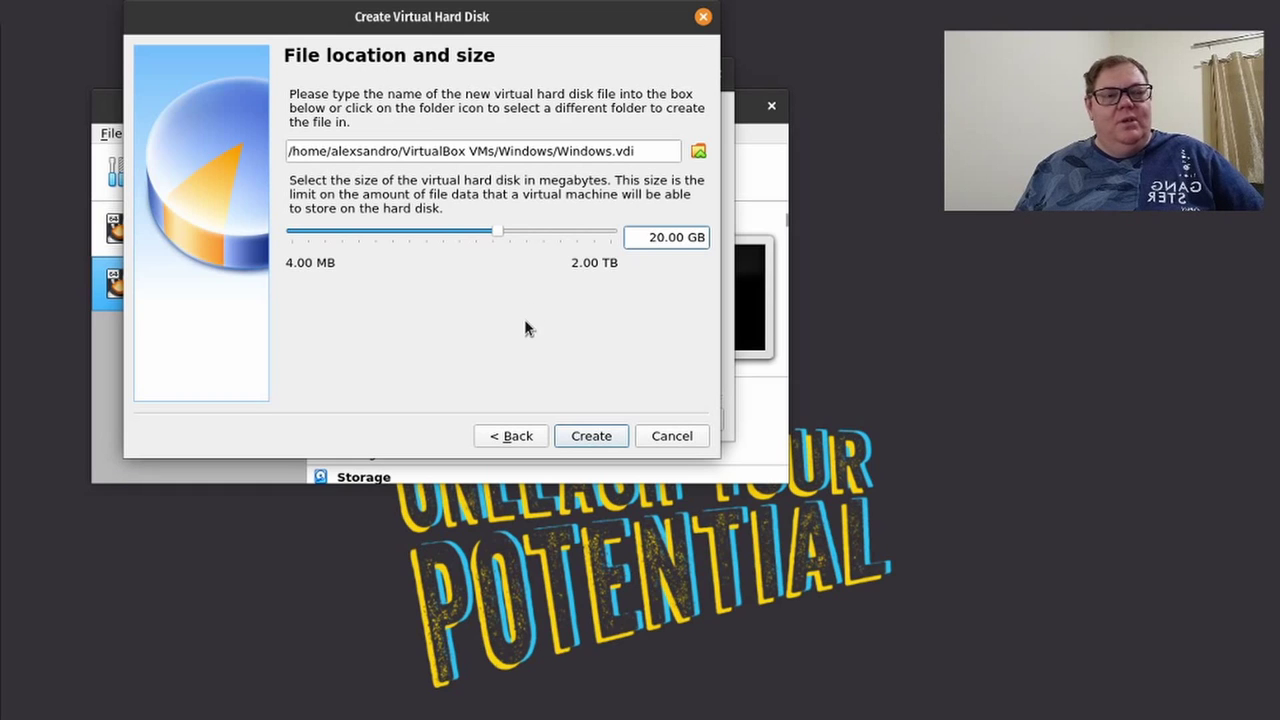
left_click(590, 437)
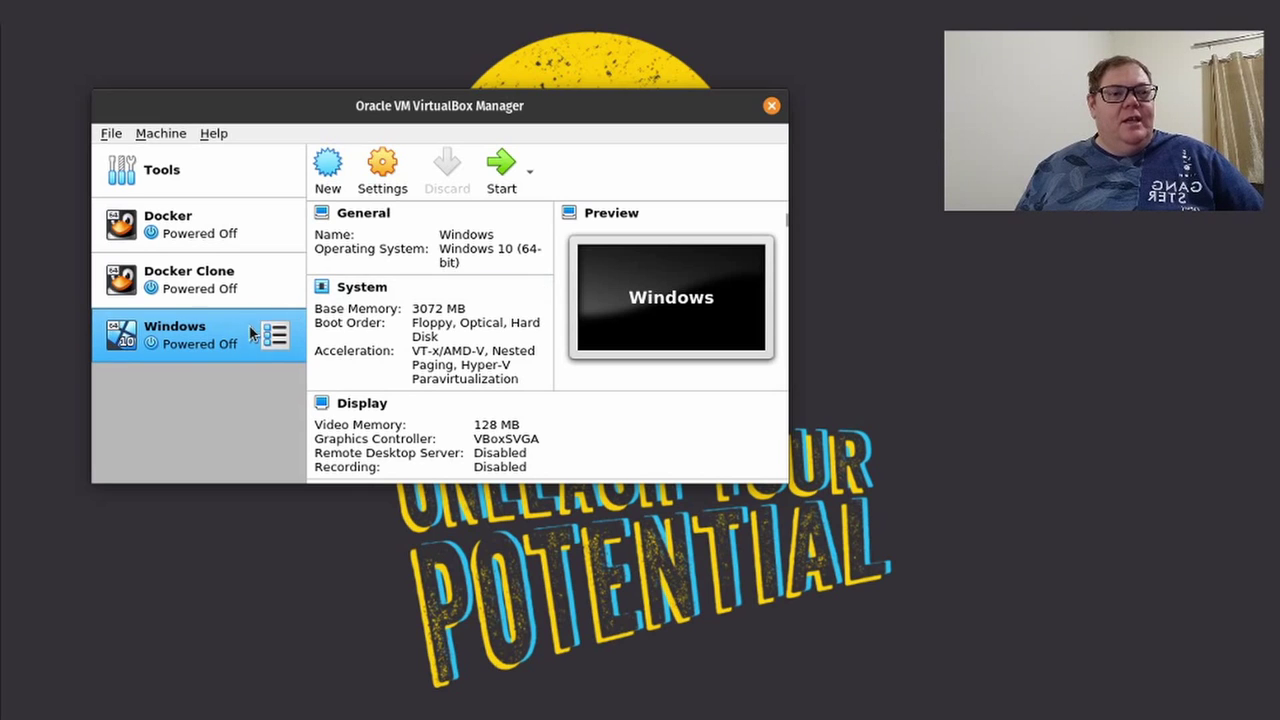
left_click(381, 176)
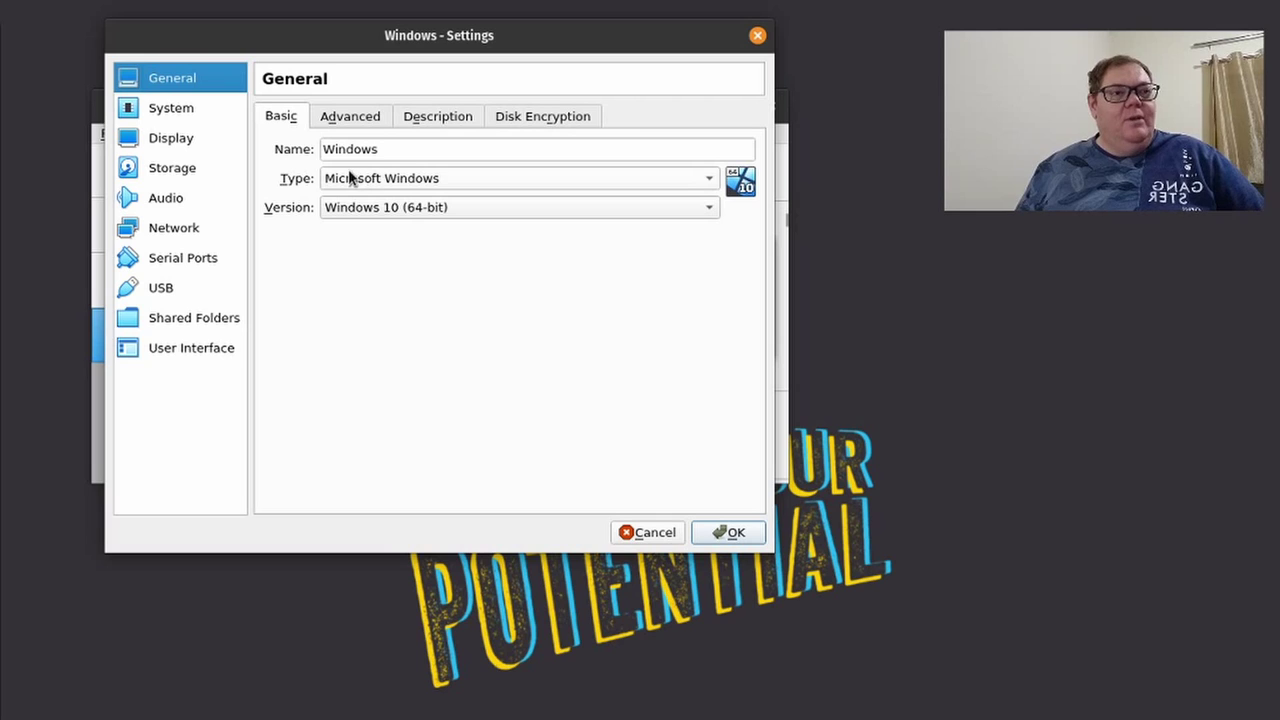
Give the Windows machine 2 processors in the System settings.
left_click(184, 110)
left_click(410, 120)
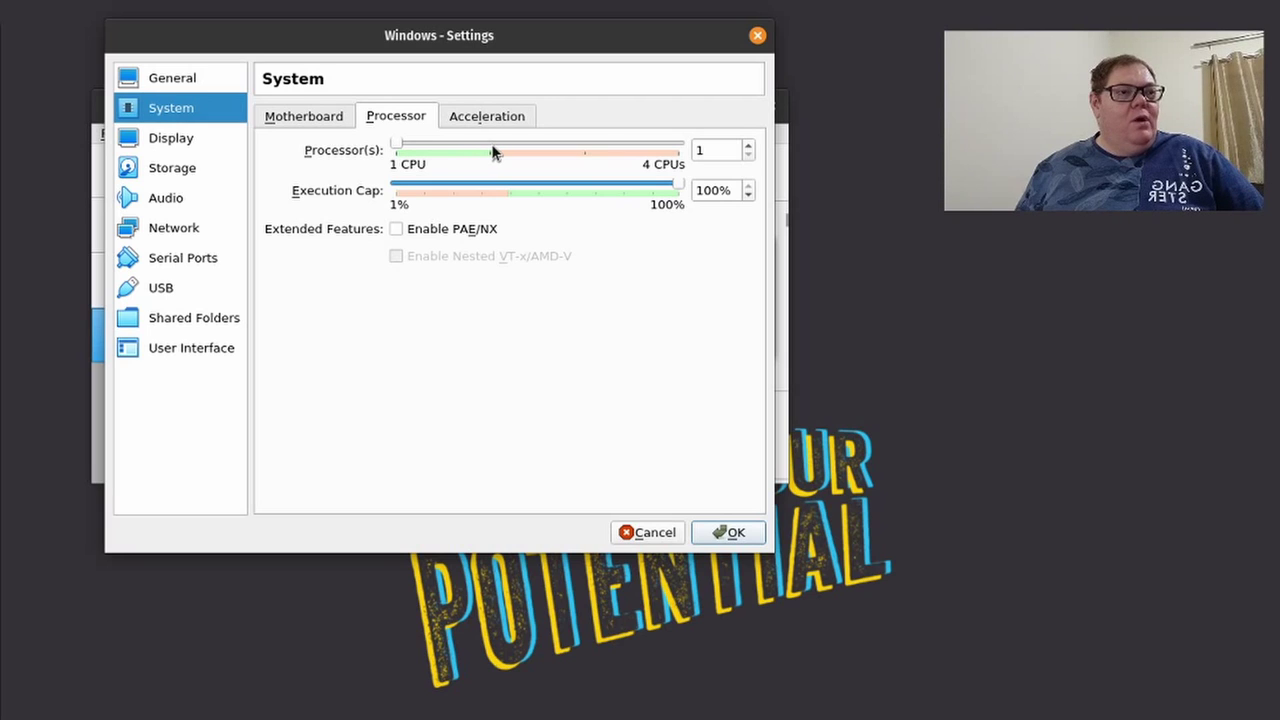
left_click_drag(400, 143, 465, 145)
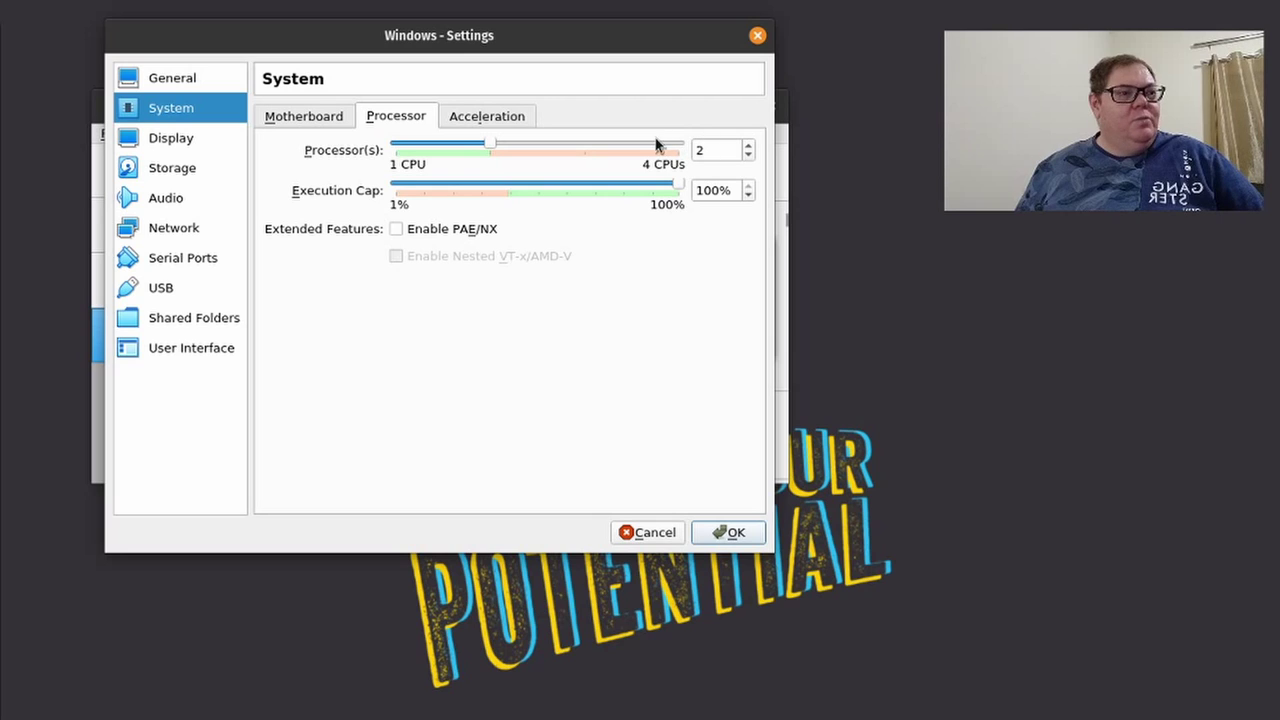
Load the Windows.iso disk image into the empty optical drive.
left_click(194, 176)
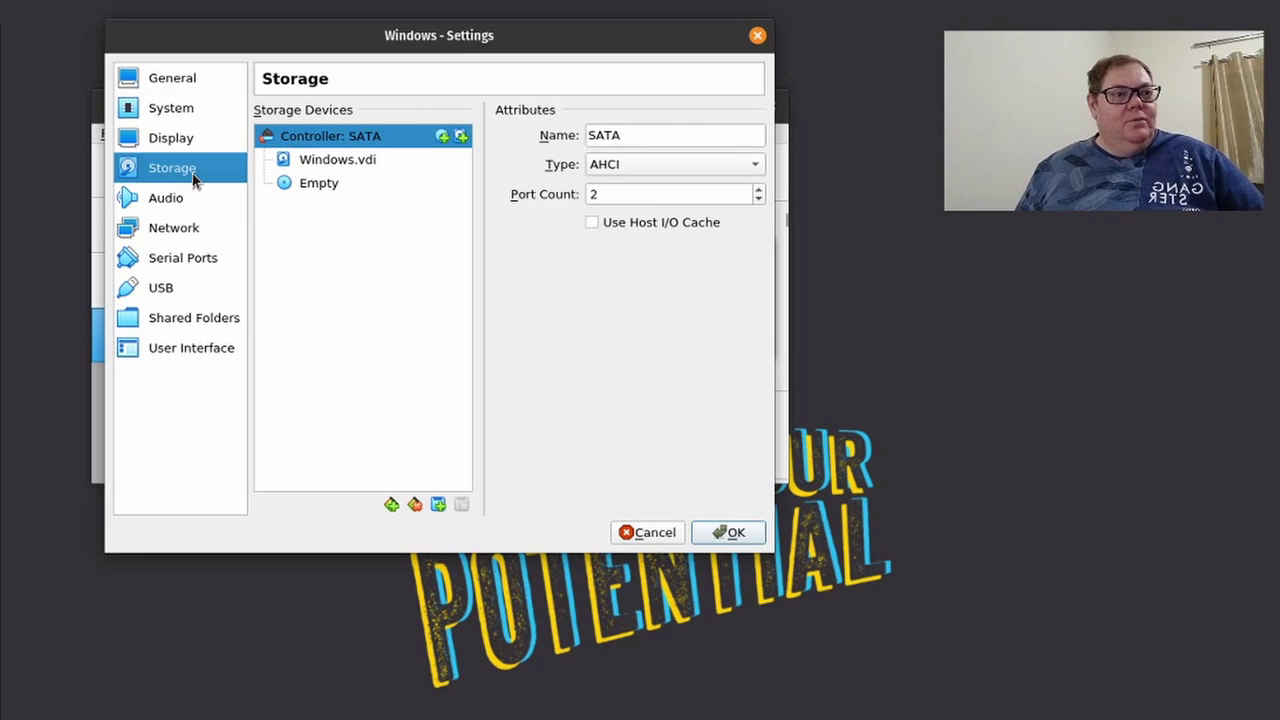
left_click_drag(335, 184, 751, 131)
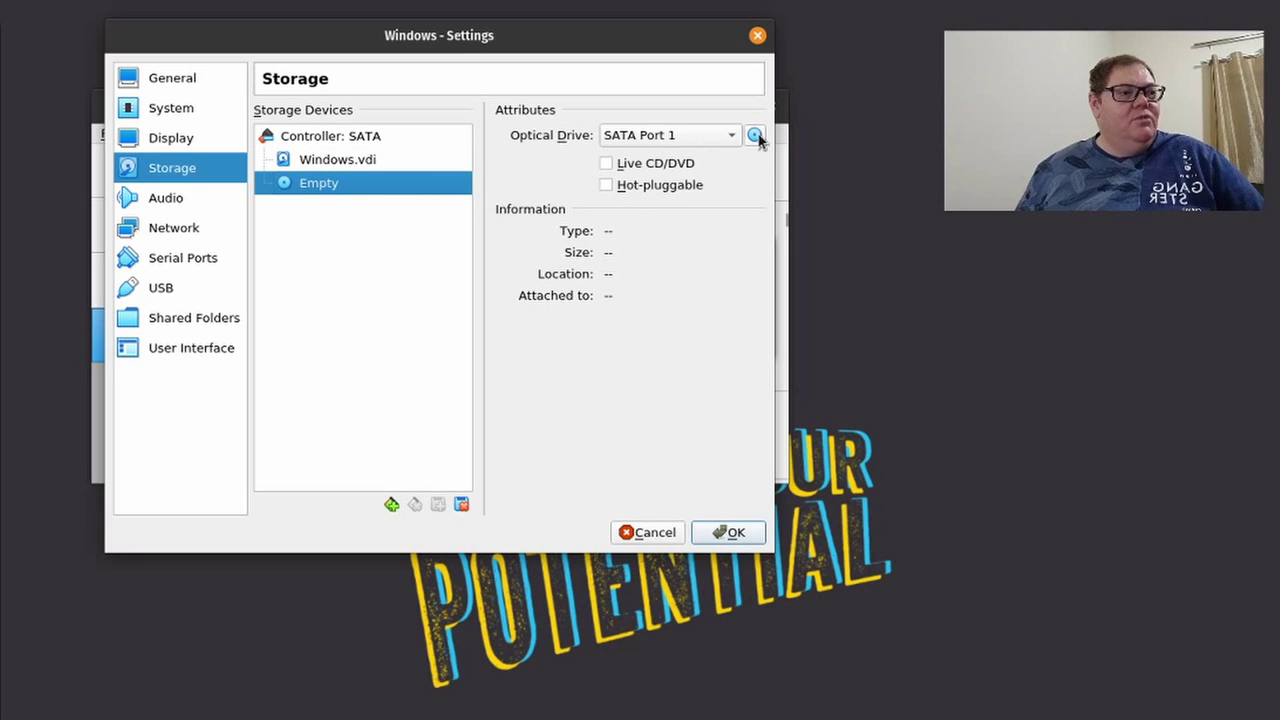
left_click(756, 136)
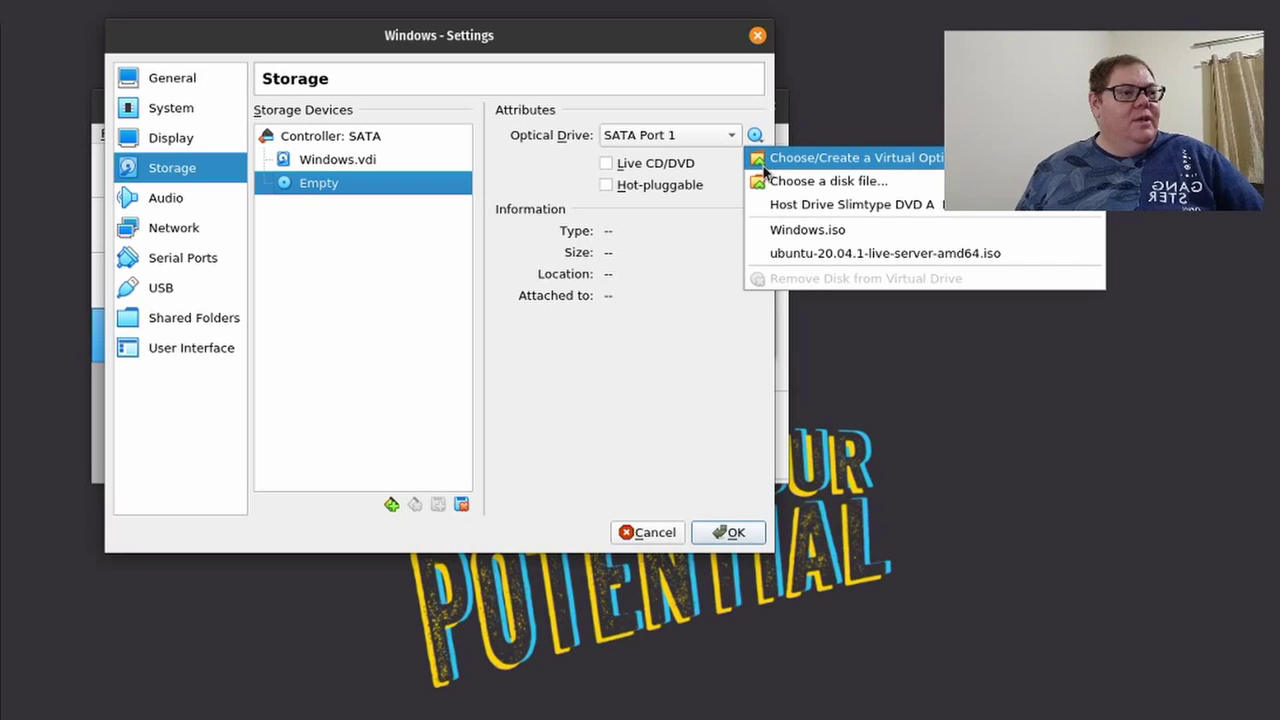
left_click(770, 184)
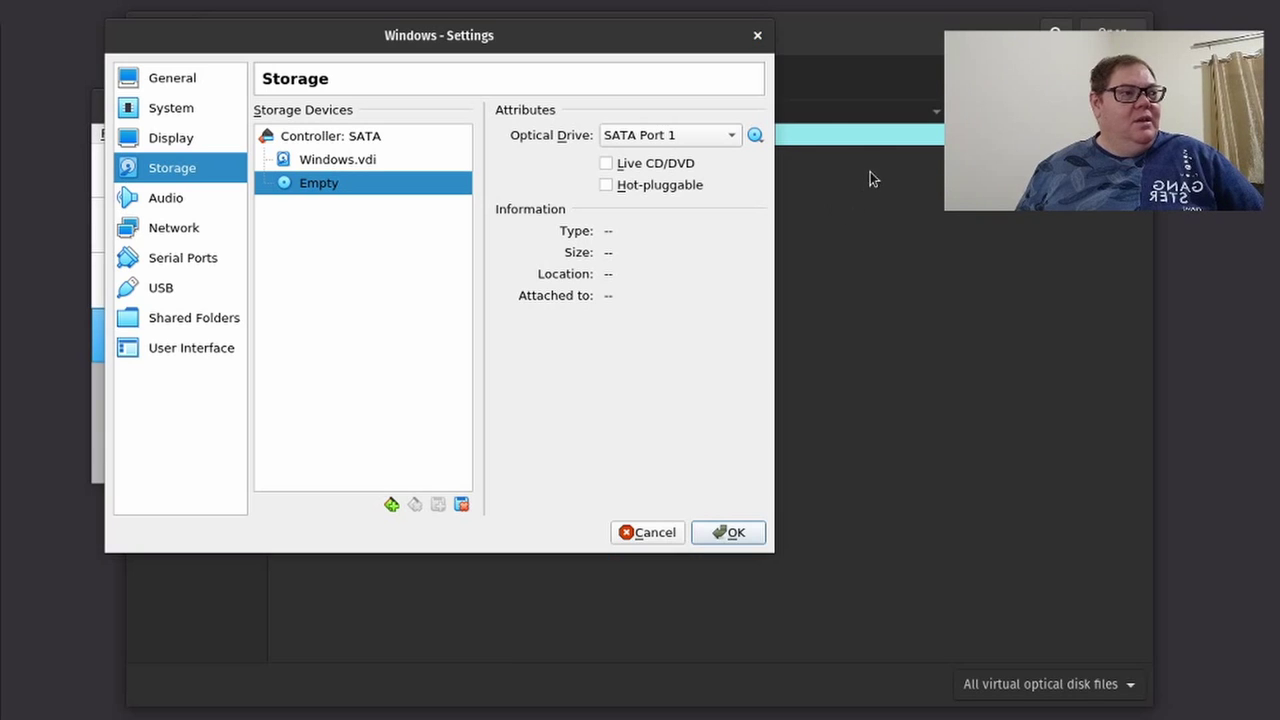
left_click_drag(908, 37, 968, 454)
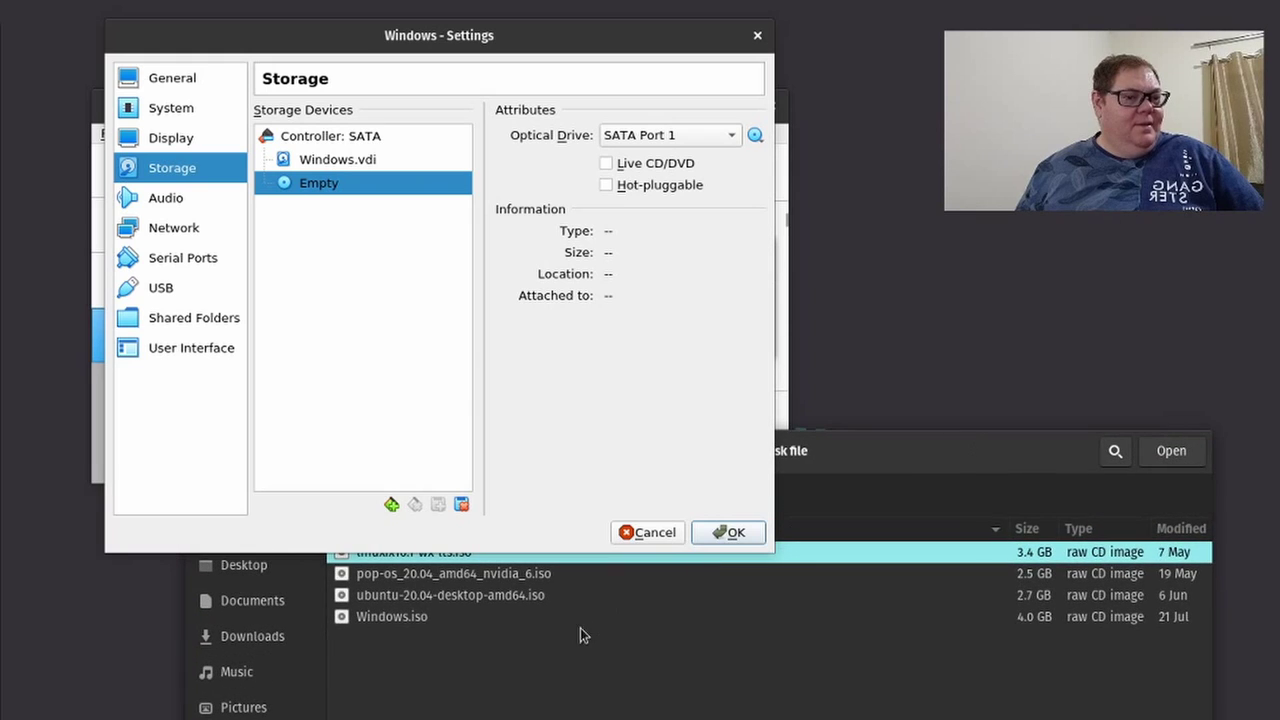
left_click(405, 620)
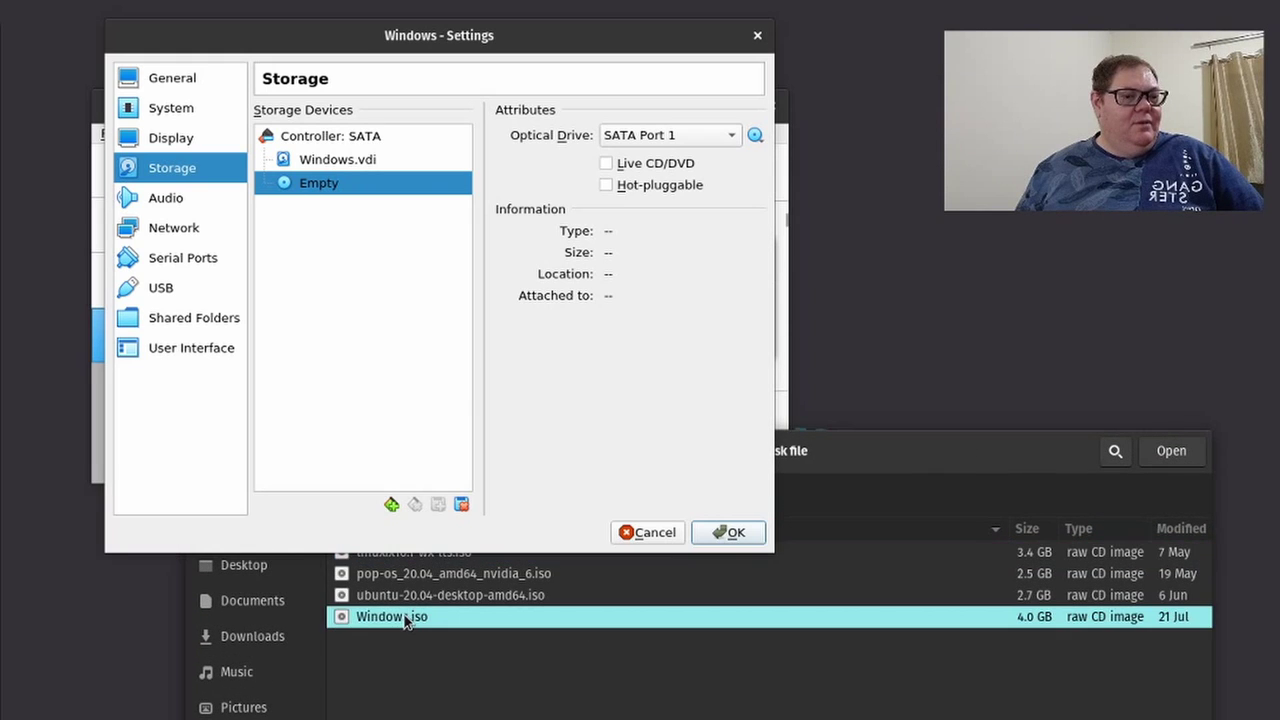
left_click(1166, 453)
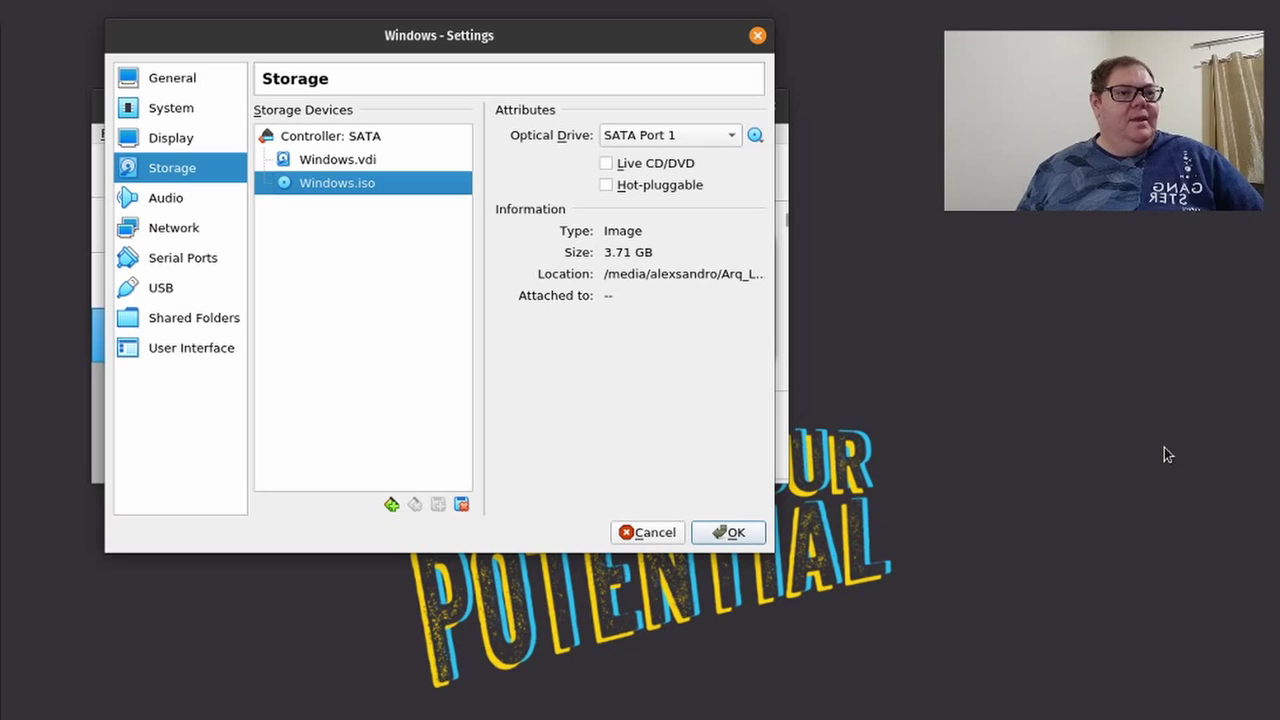
Attach Adapter 1 as Bridged Adapter, review USB and Shared Folders, and save with OK.
left_click(196, 234)
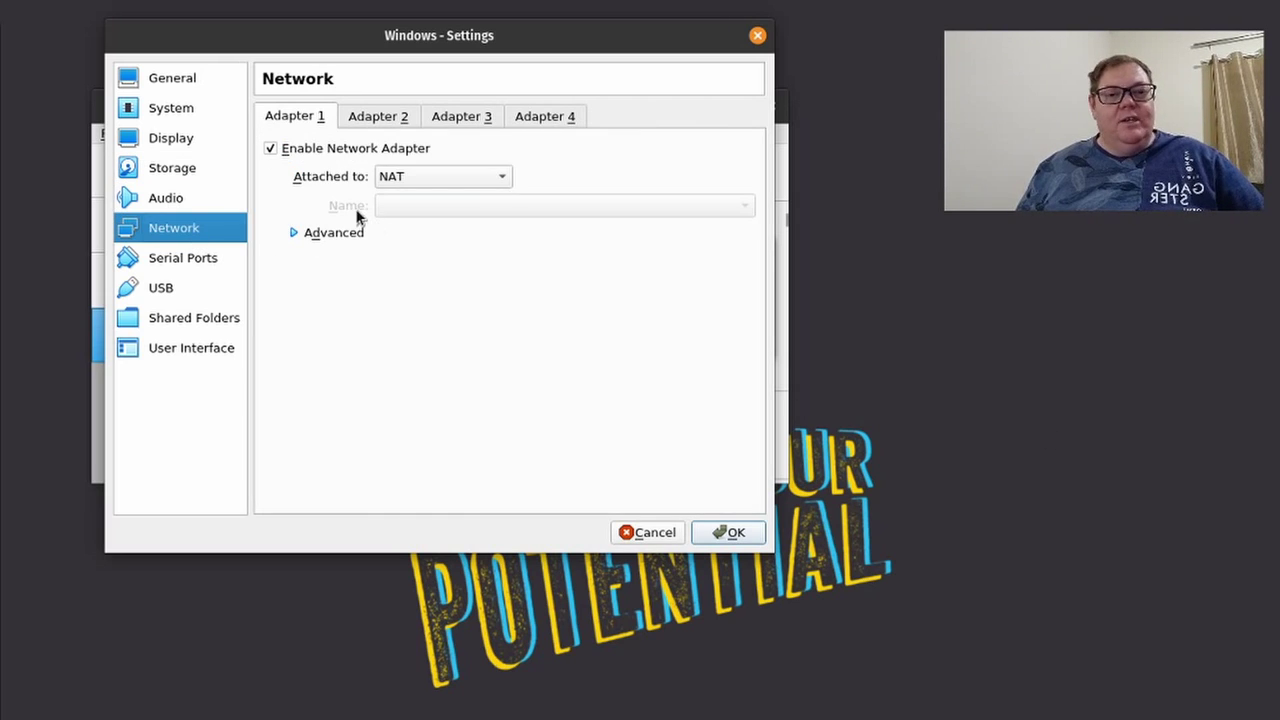
left_click(425, 180)
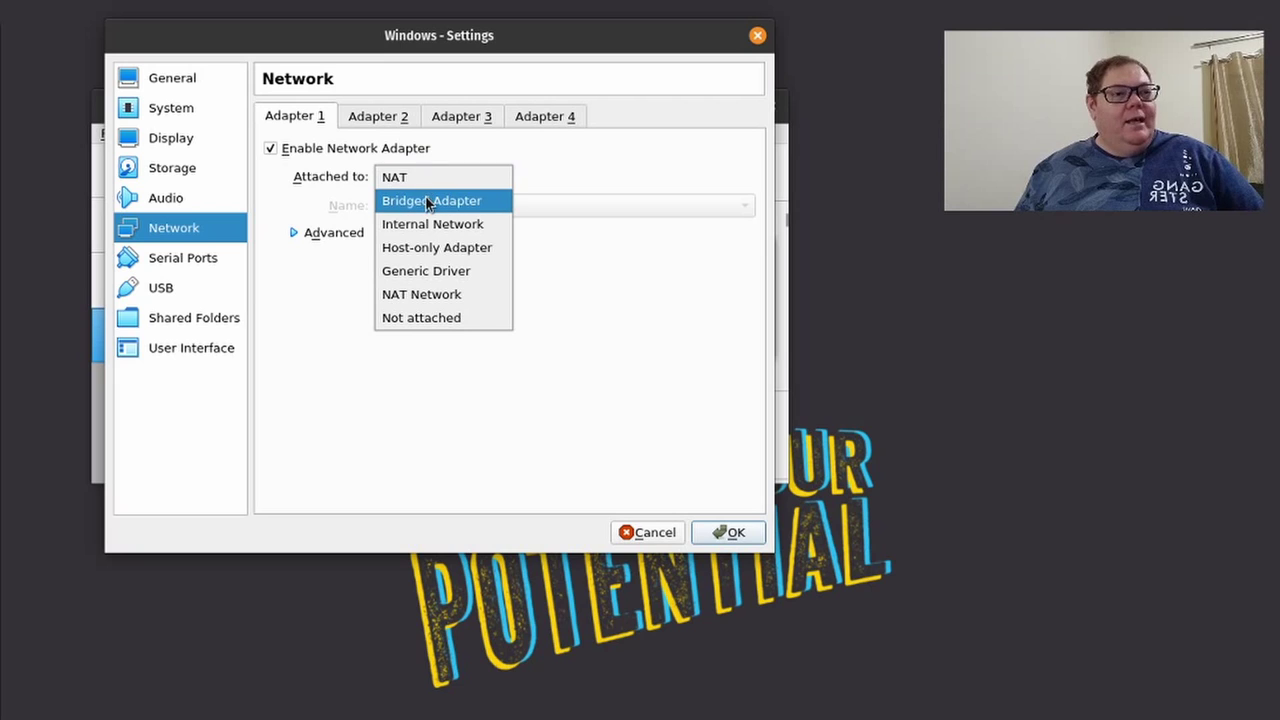
left_click(478, 205)
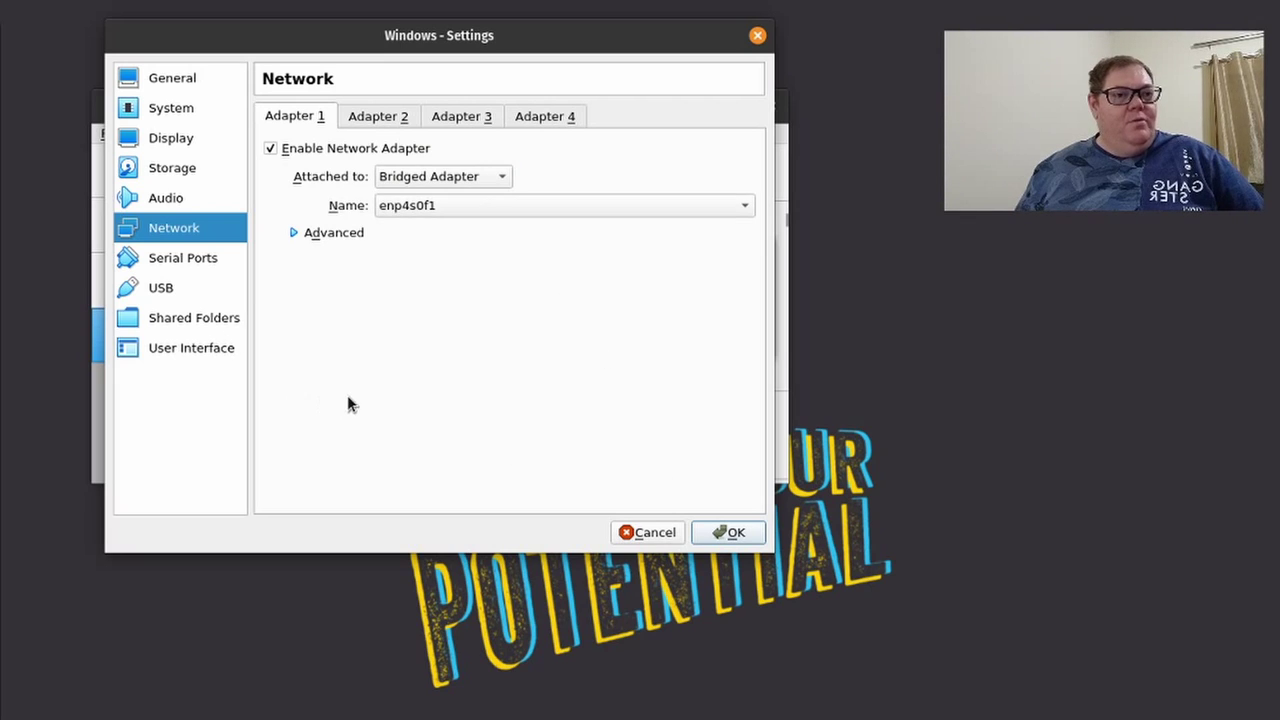
left_click(163, 290)
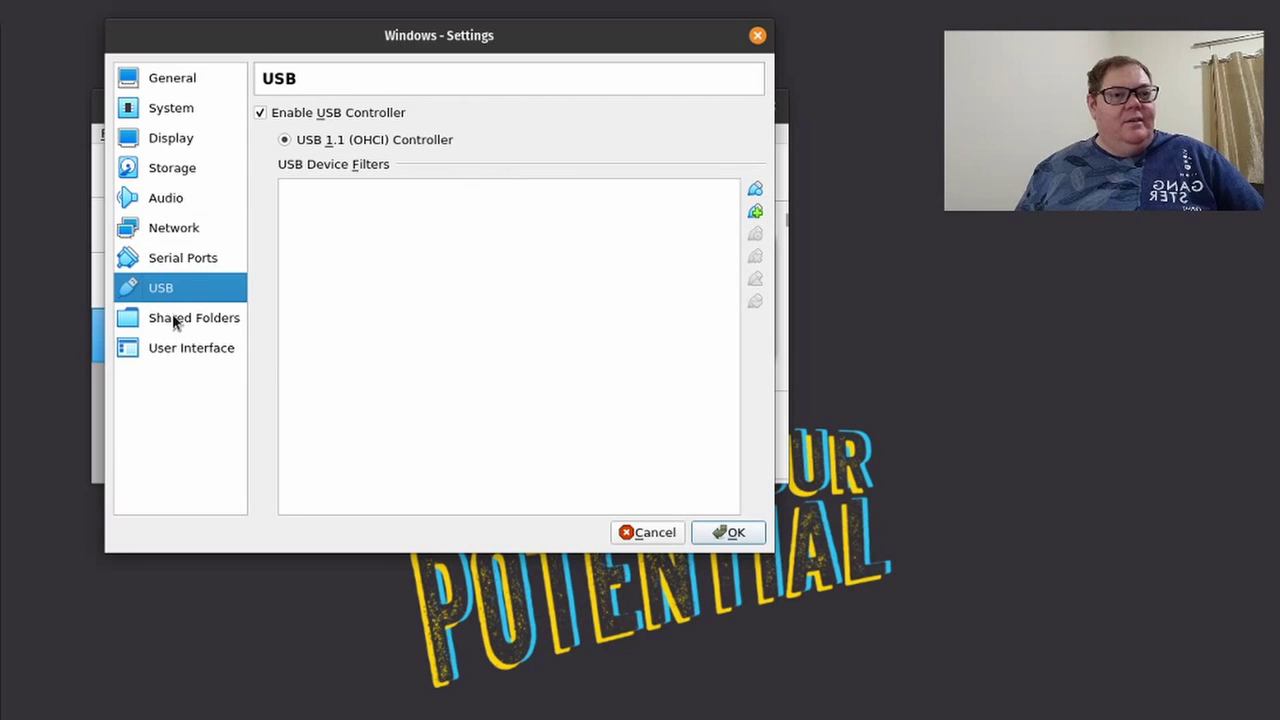
left_click(174, 320)
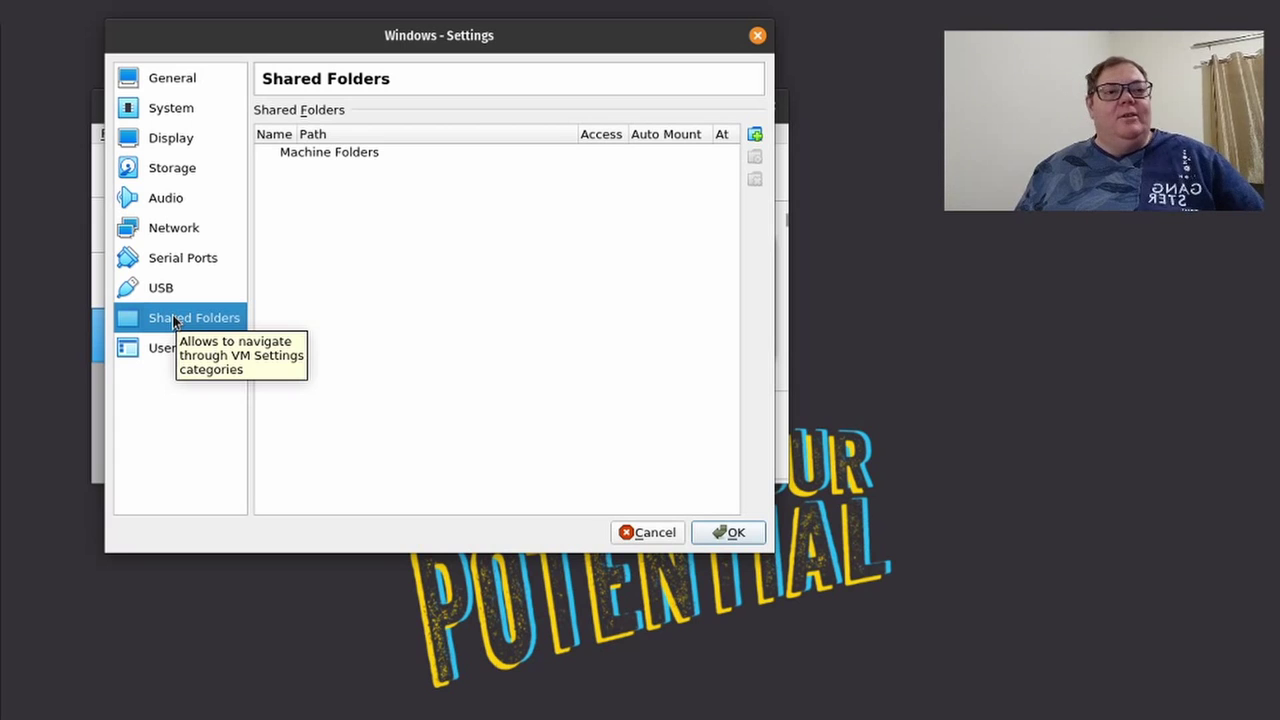
left_click(728, 533)
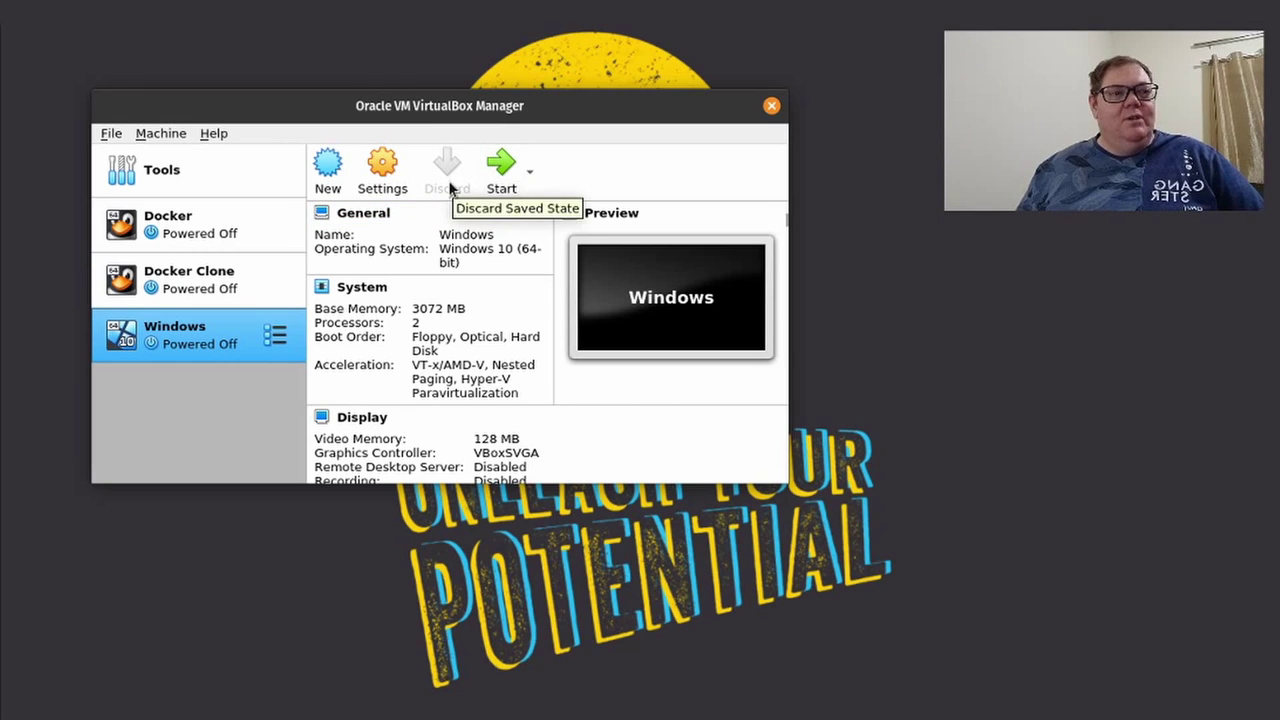
Start the Windows VM and let it boot to the Windows Setup language page.
left_click(501, 165)
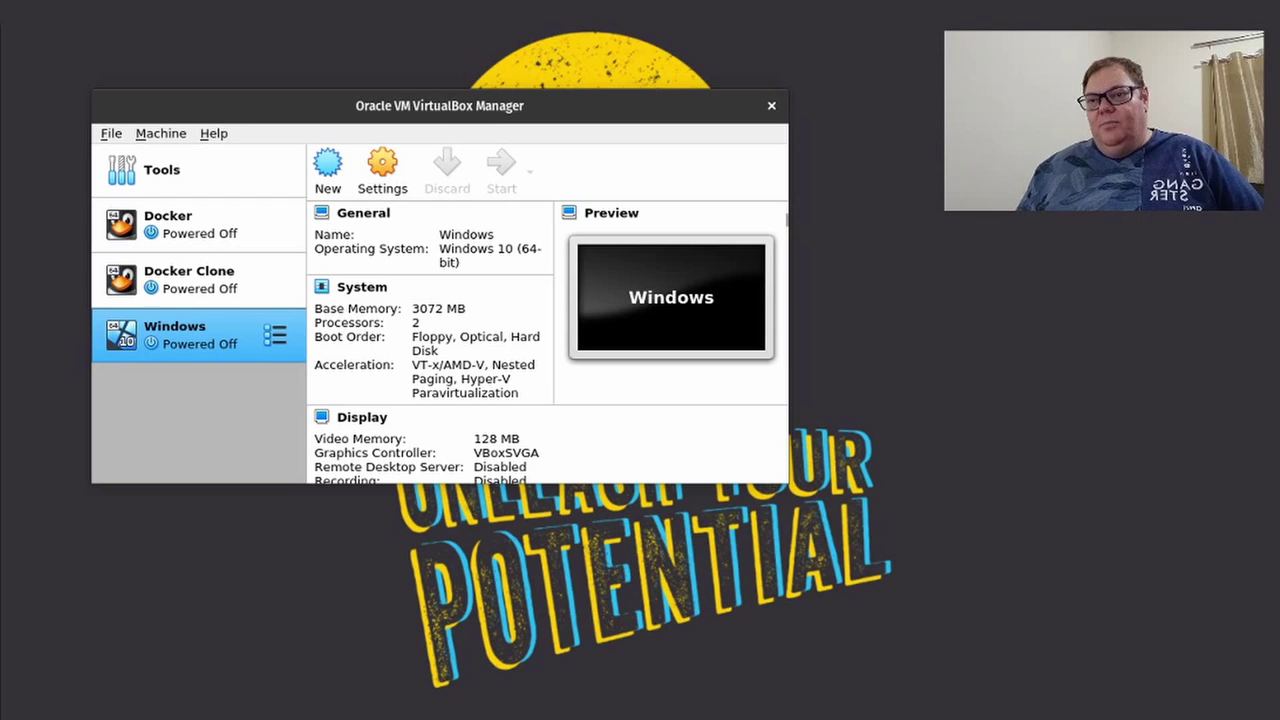
key("Return")
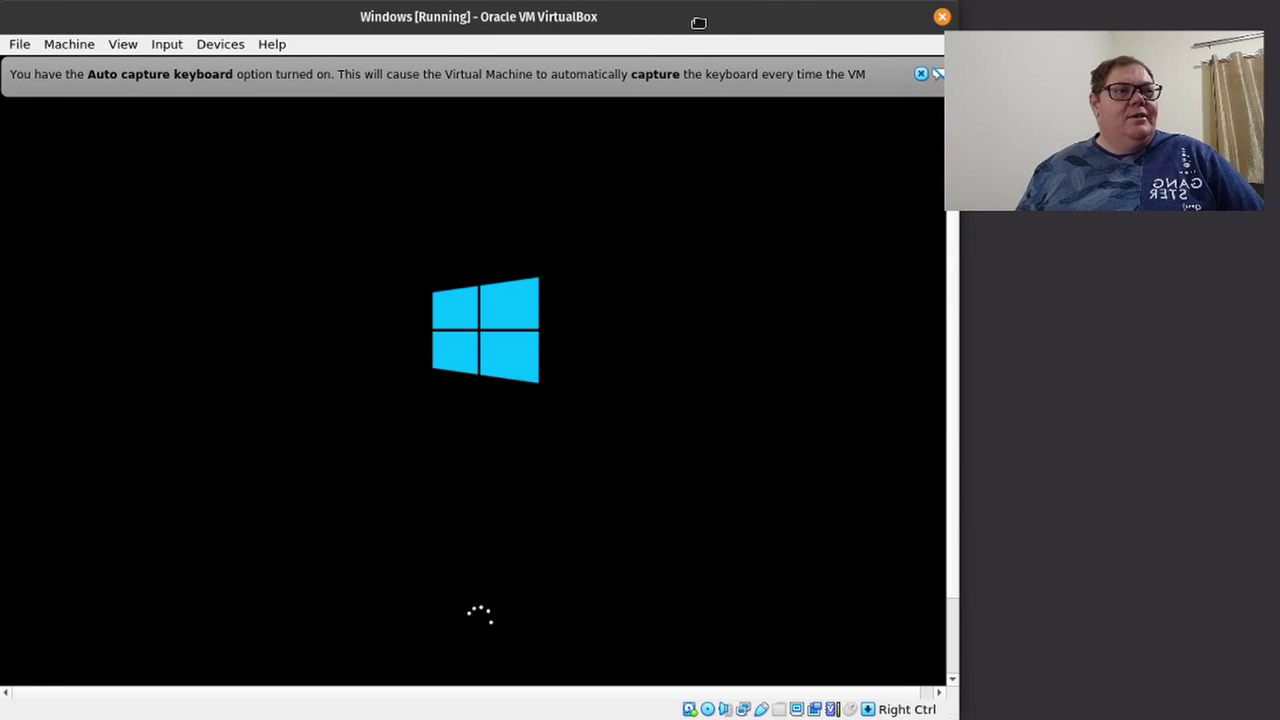
left_click_drag(697, 23, 731, 22)
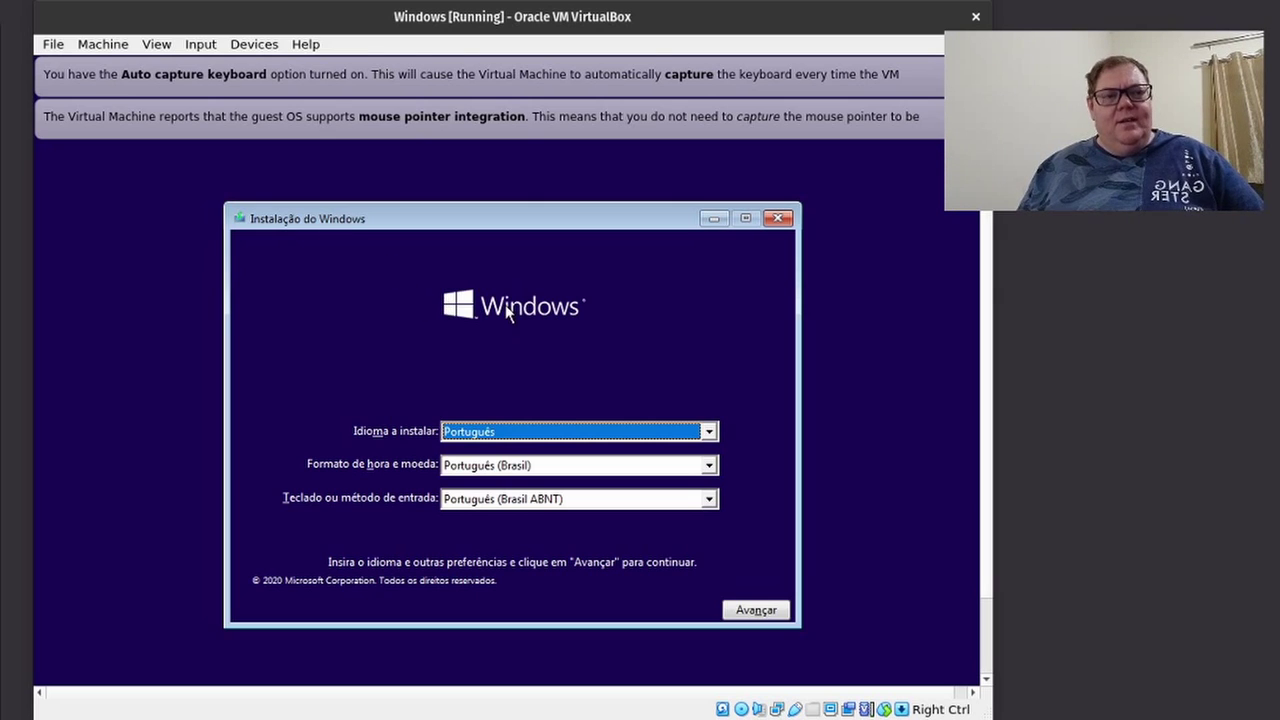
left_click(615, 500)
Choose the Português (Brasil ABNT2) keyboard, start Instalar agora, and dismiss VirtualBox's notice banners.
left_click(560, 530)
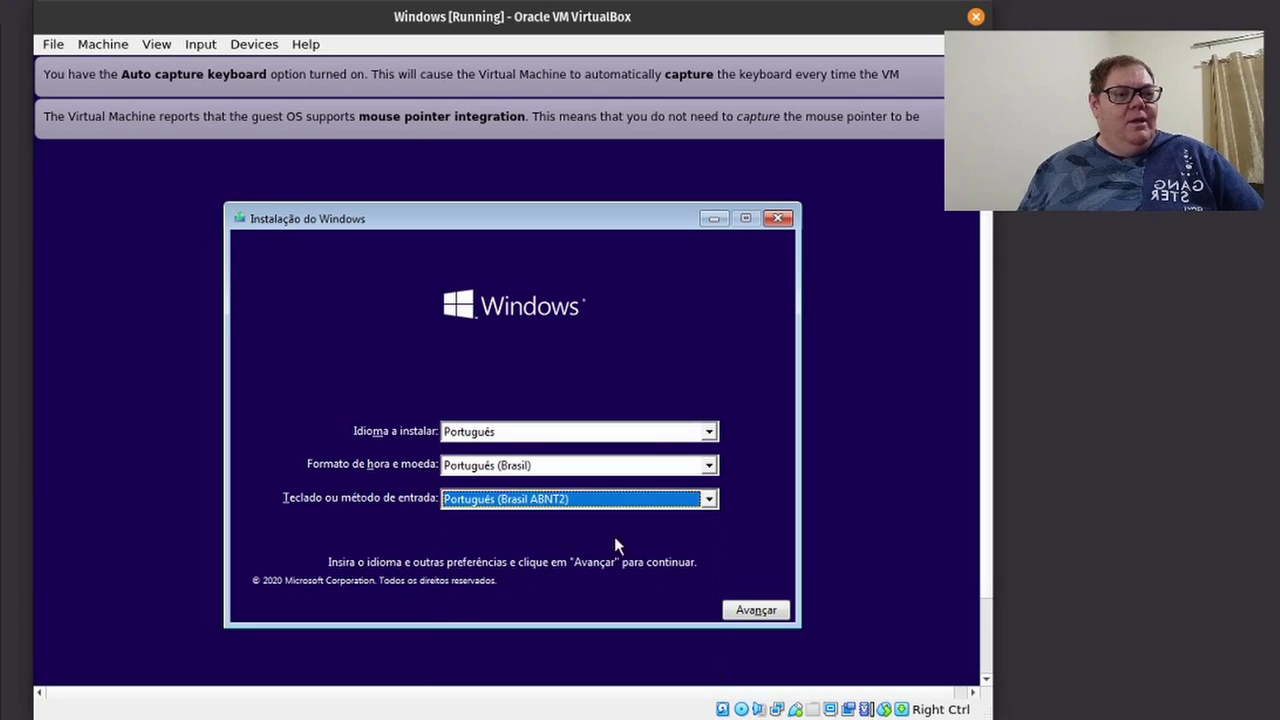
left_click(752, 609)
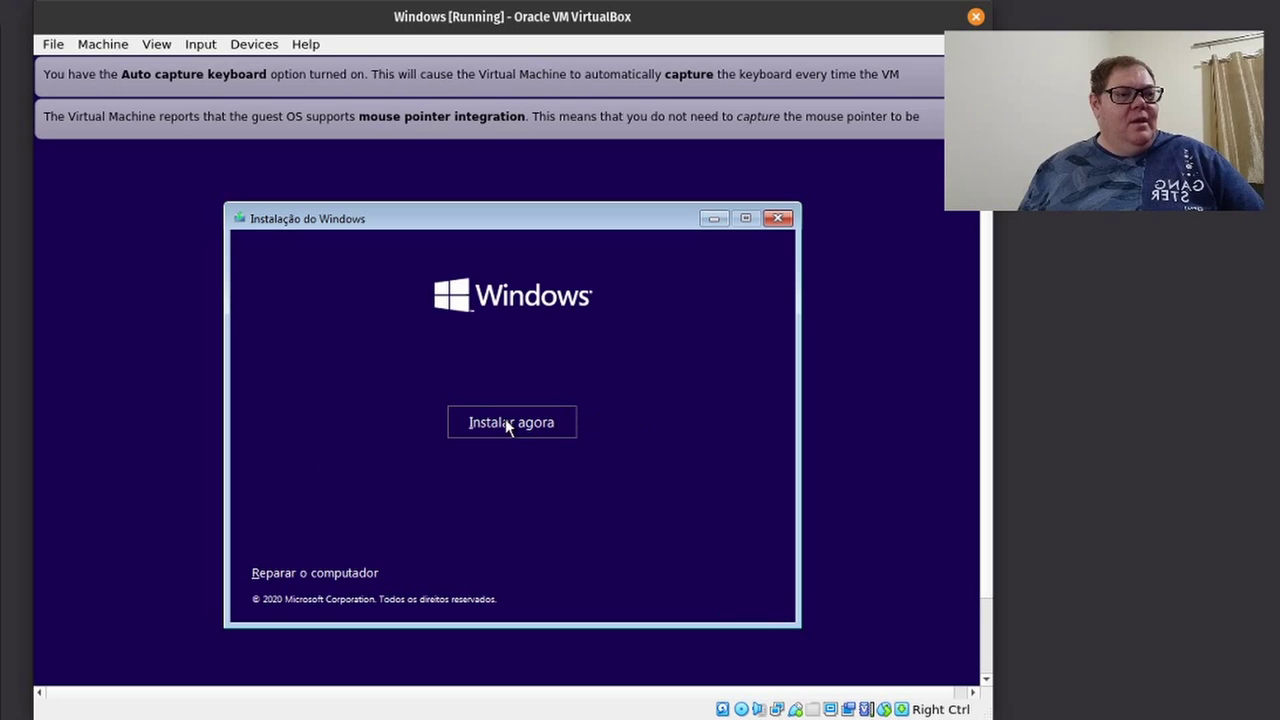
left_click(508, 422)
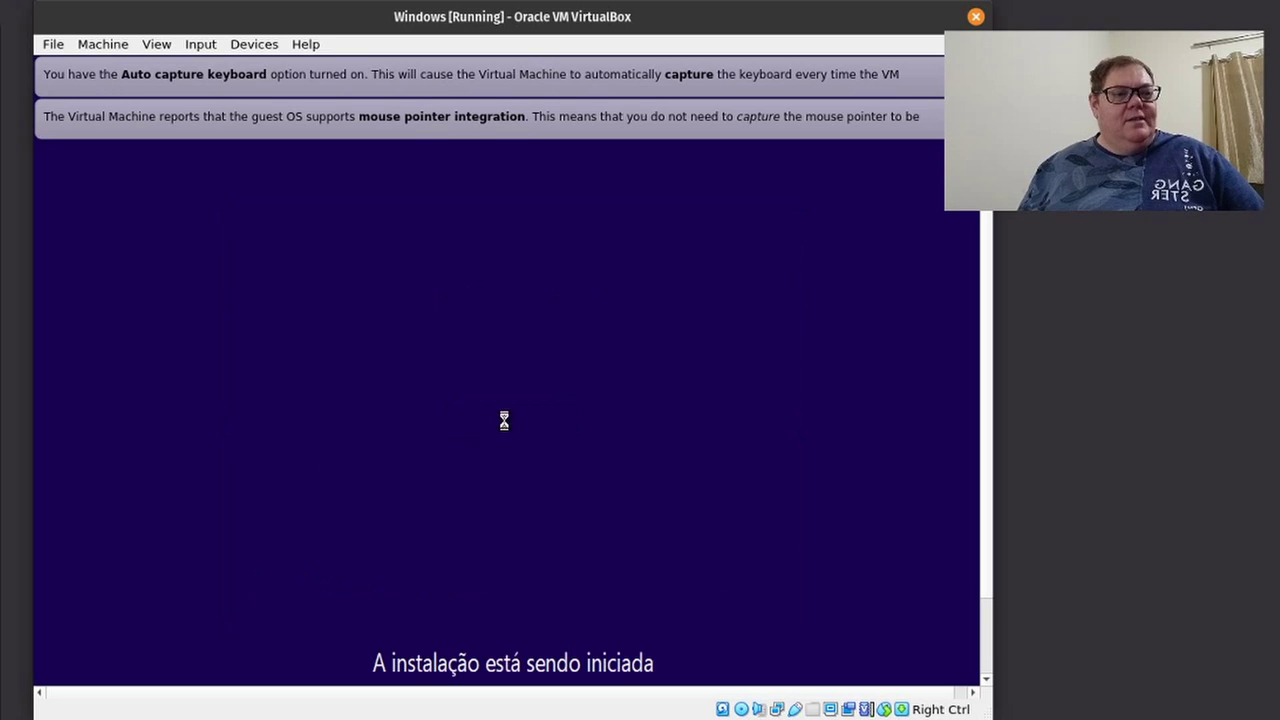
left_click(925, 118)
left_click(925, 76)
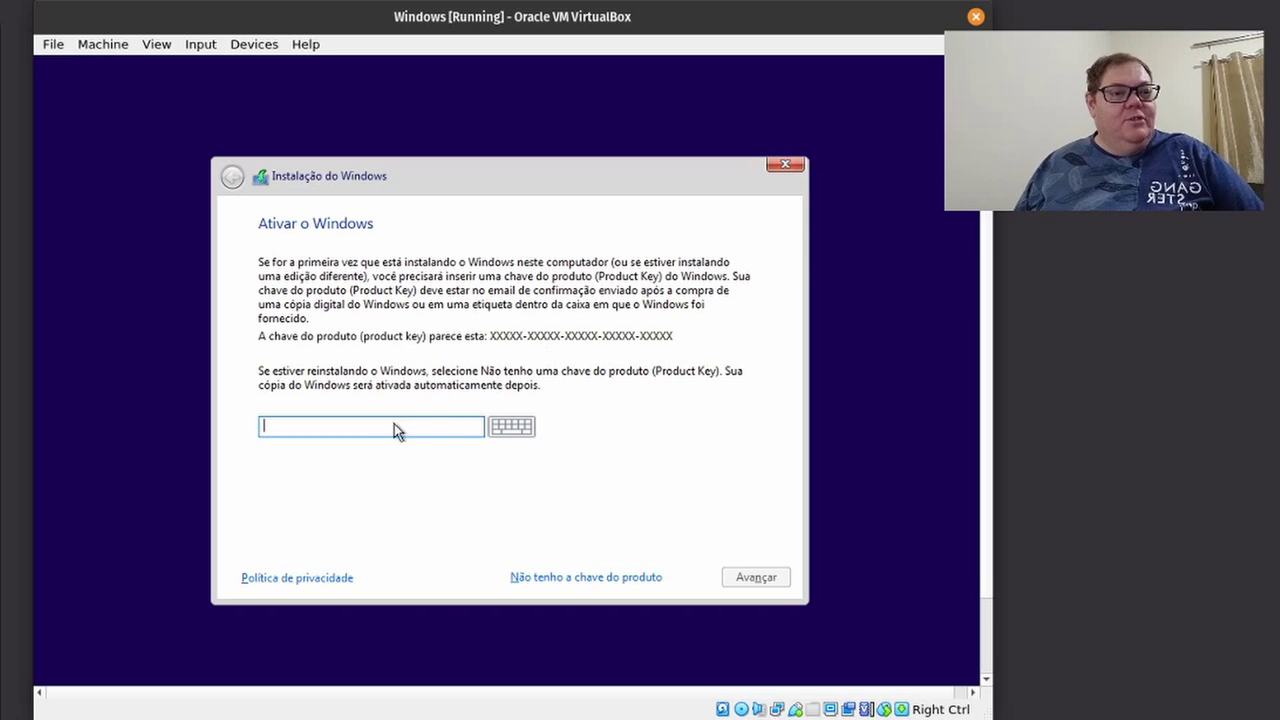
Continue without a product key and select the Windows 10 Pro edition.
left_click(587, 578)
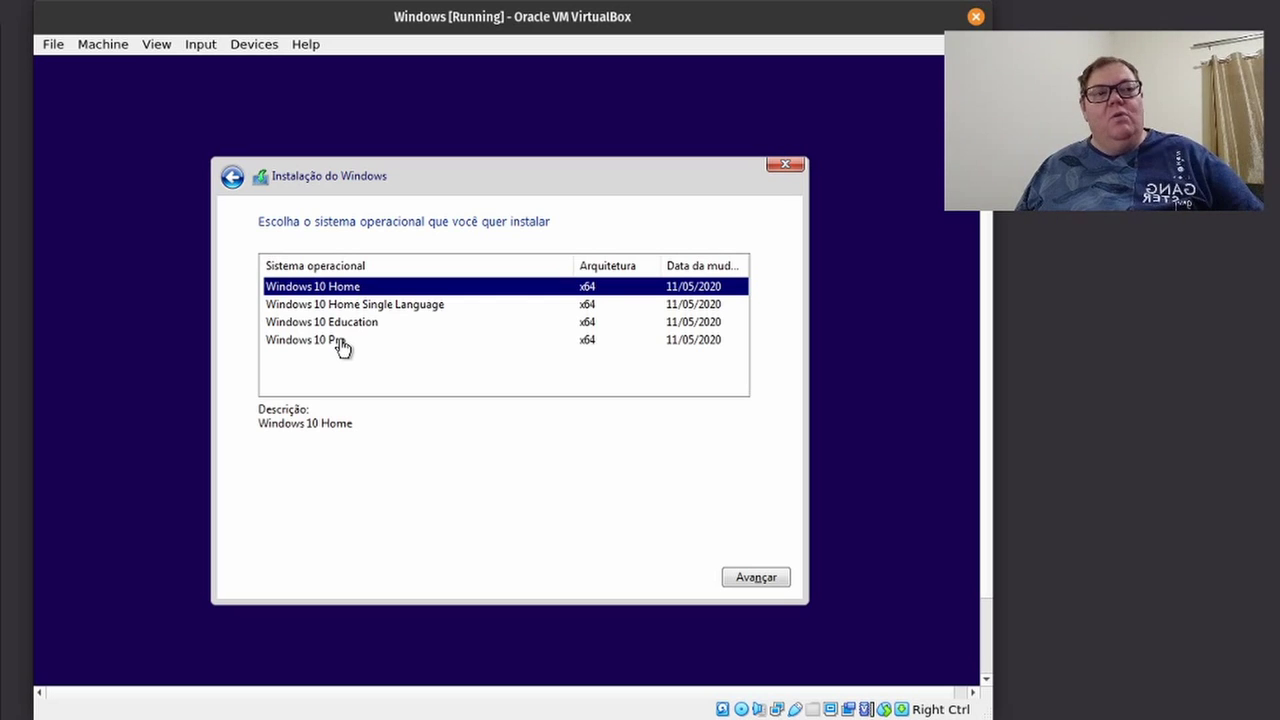
left_click(341, 345)
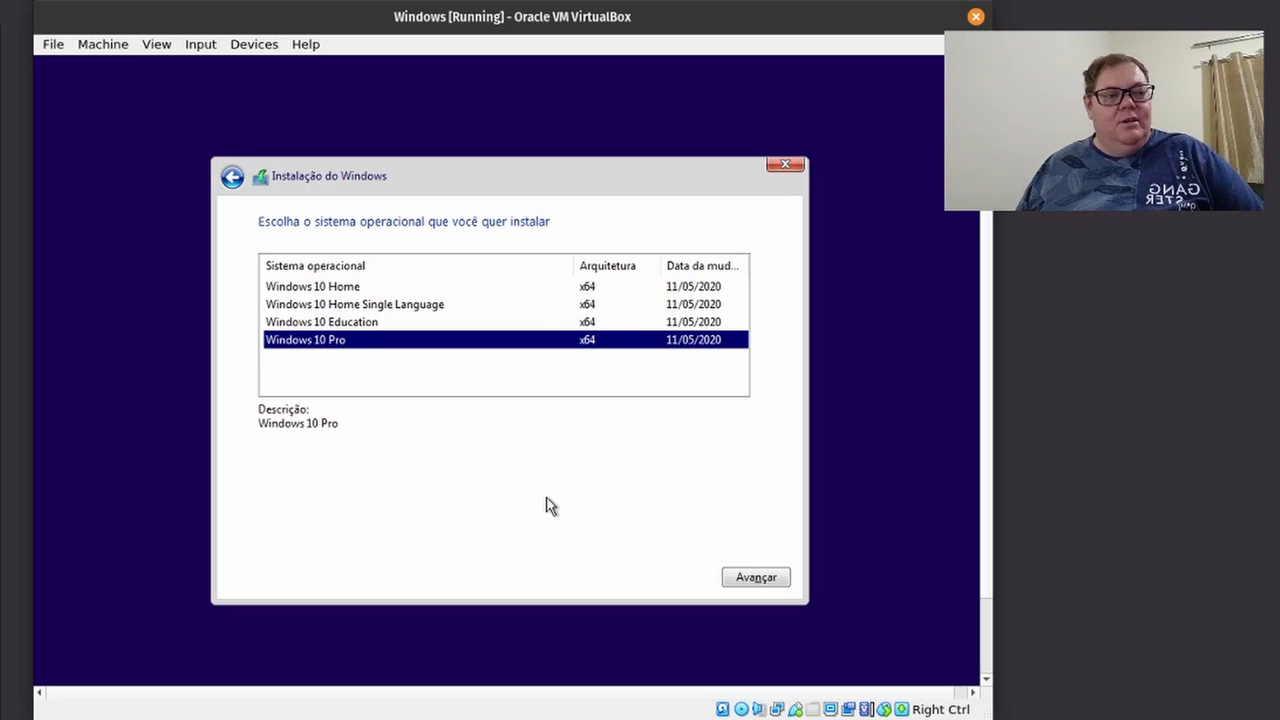
left_click(753, 578)
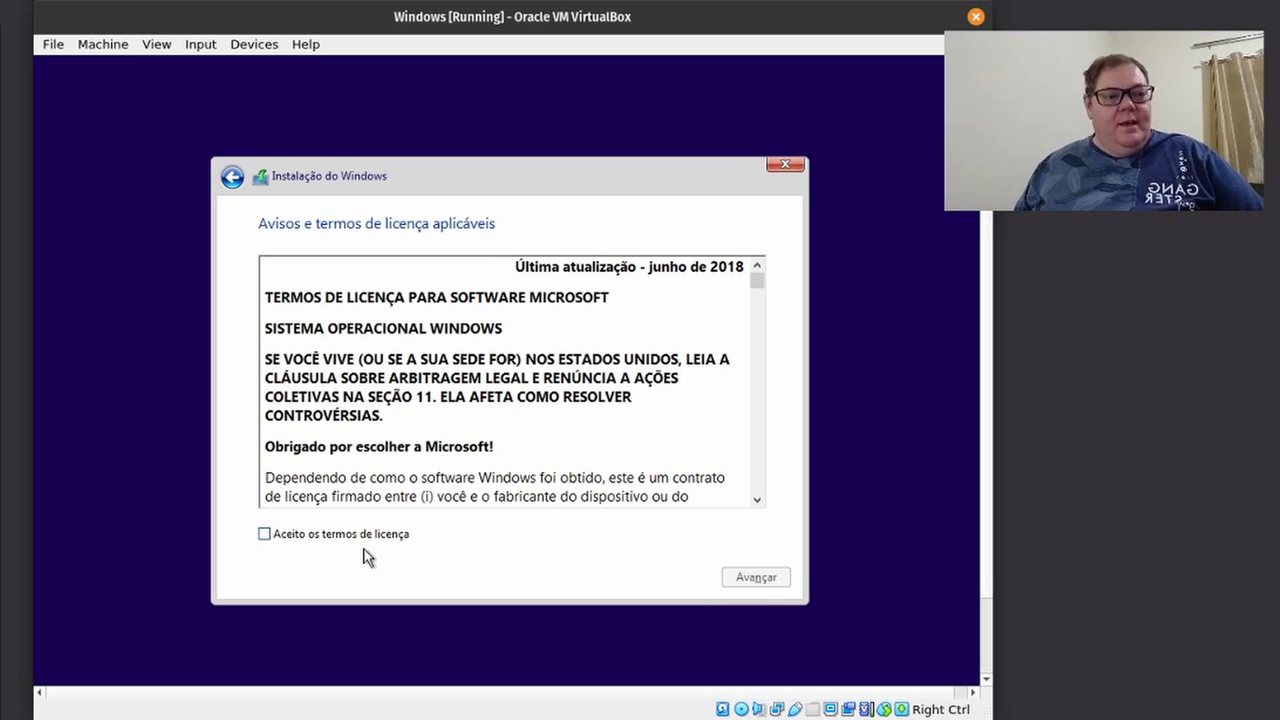
Accept the license terms and choose the Personalizada custom installation.
left_click(354, 538)
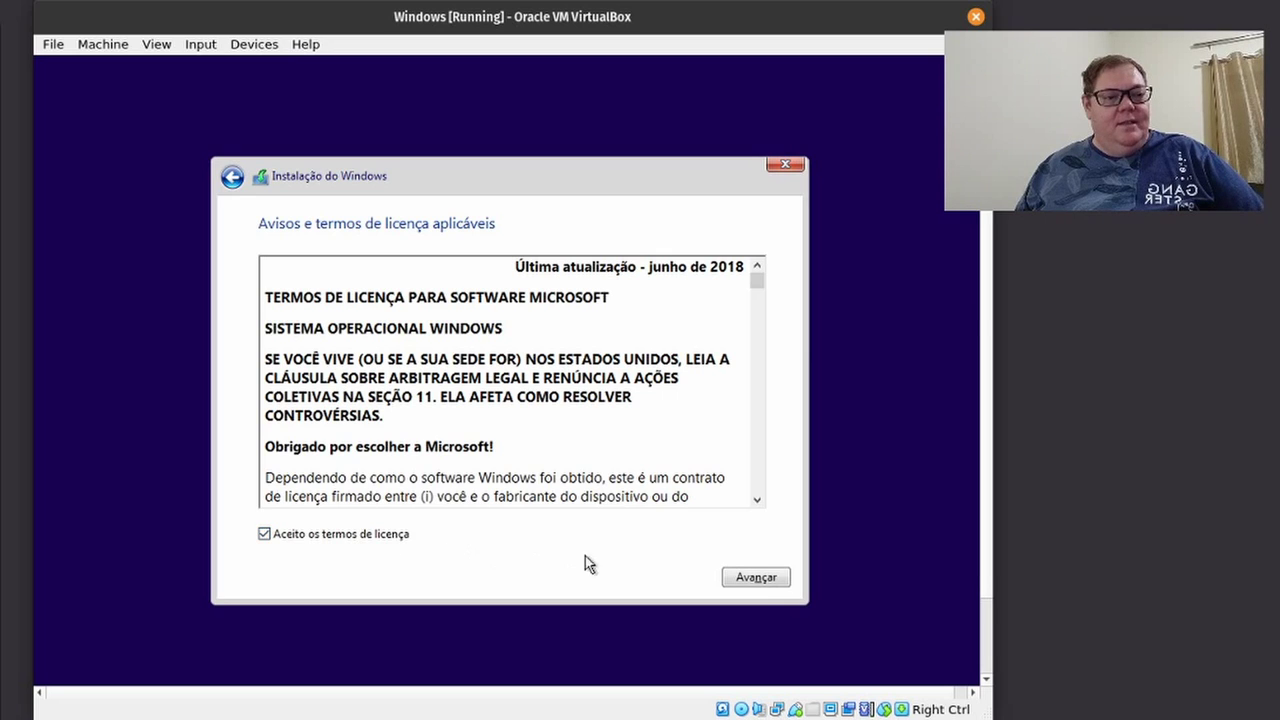
left_click(756, 580)
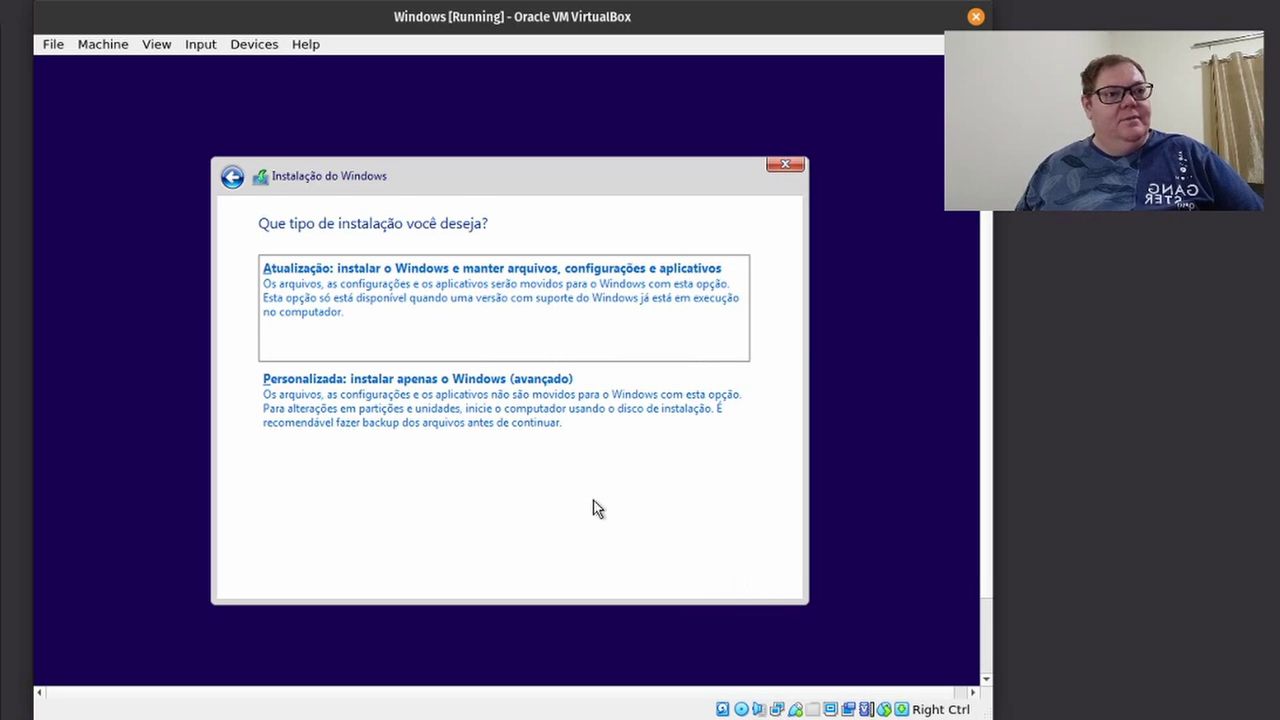
left_click(556, 412)
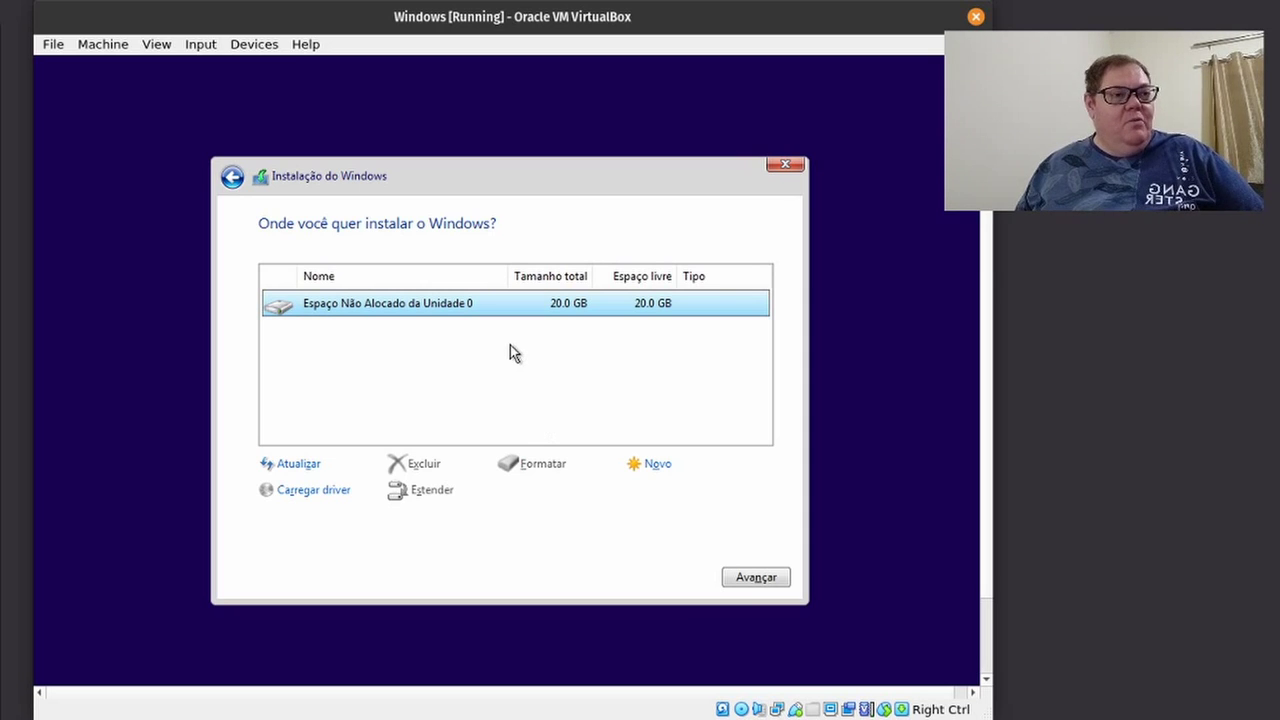
Create a 20480 MB partition, install Windows onto Partição 2, and restart the VM.
left_click(651, 468)
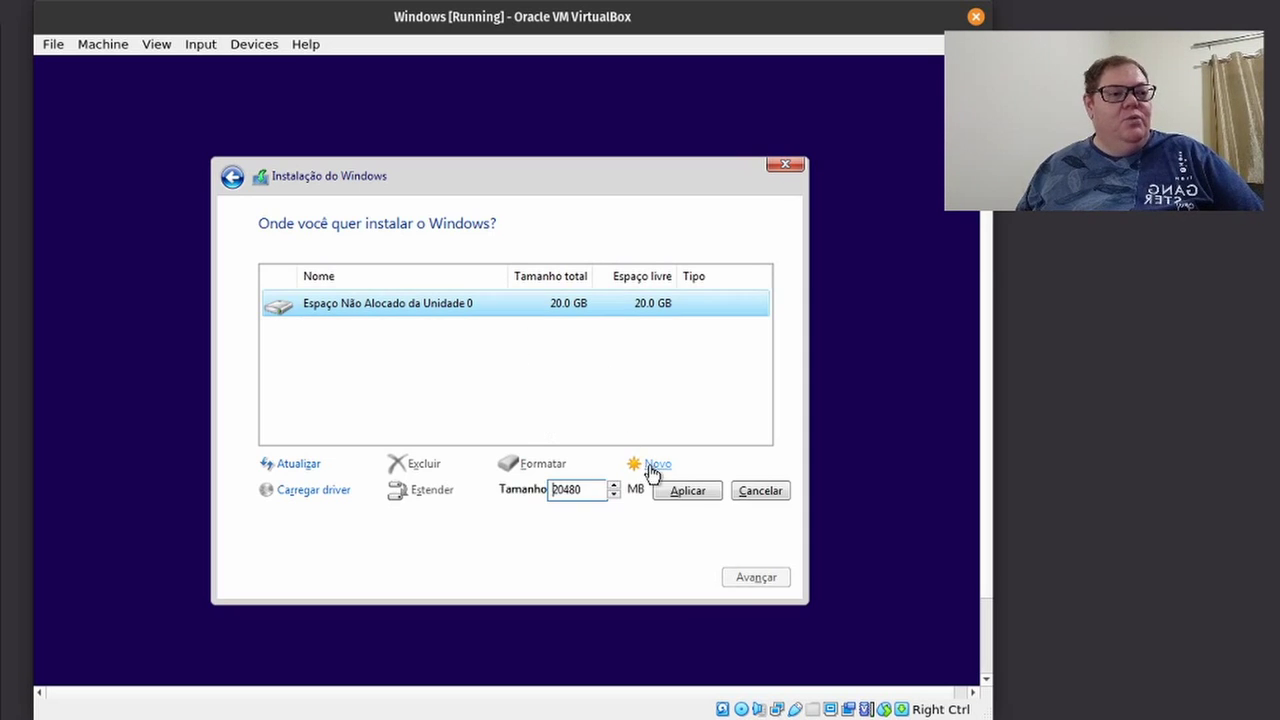
left_click(670, 494)
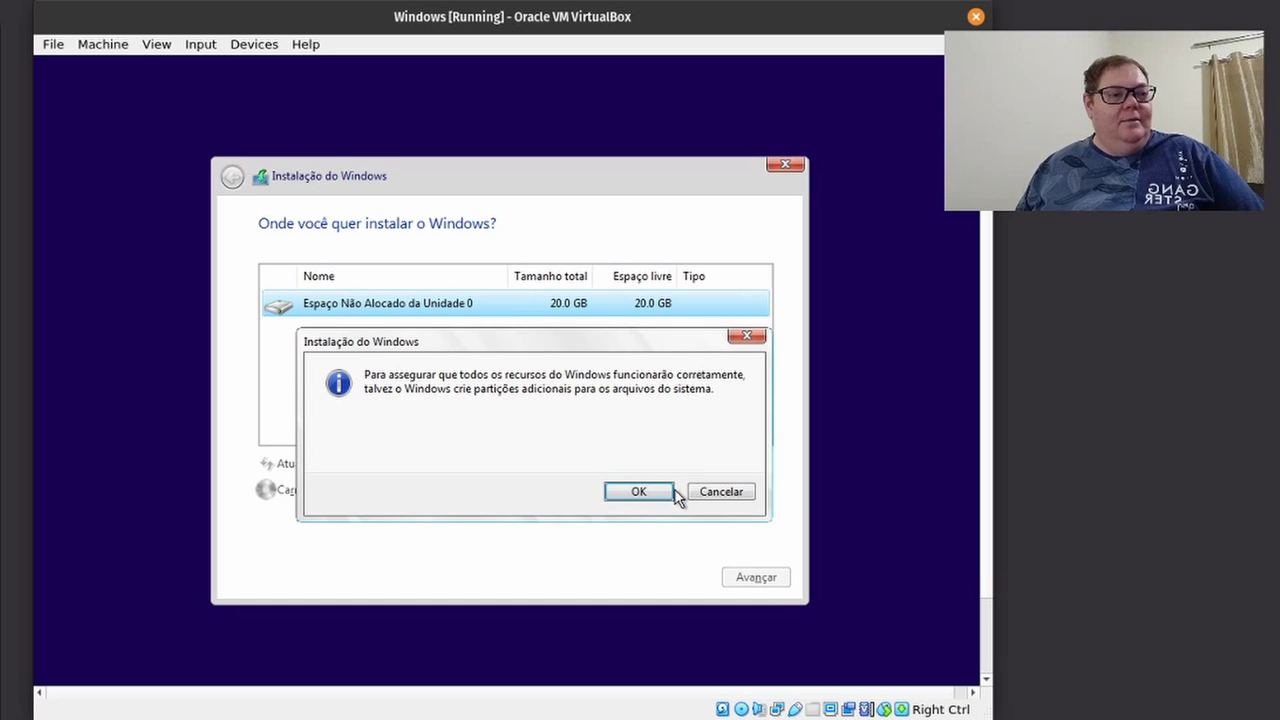
left_click(641, 493)
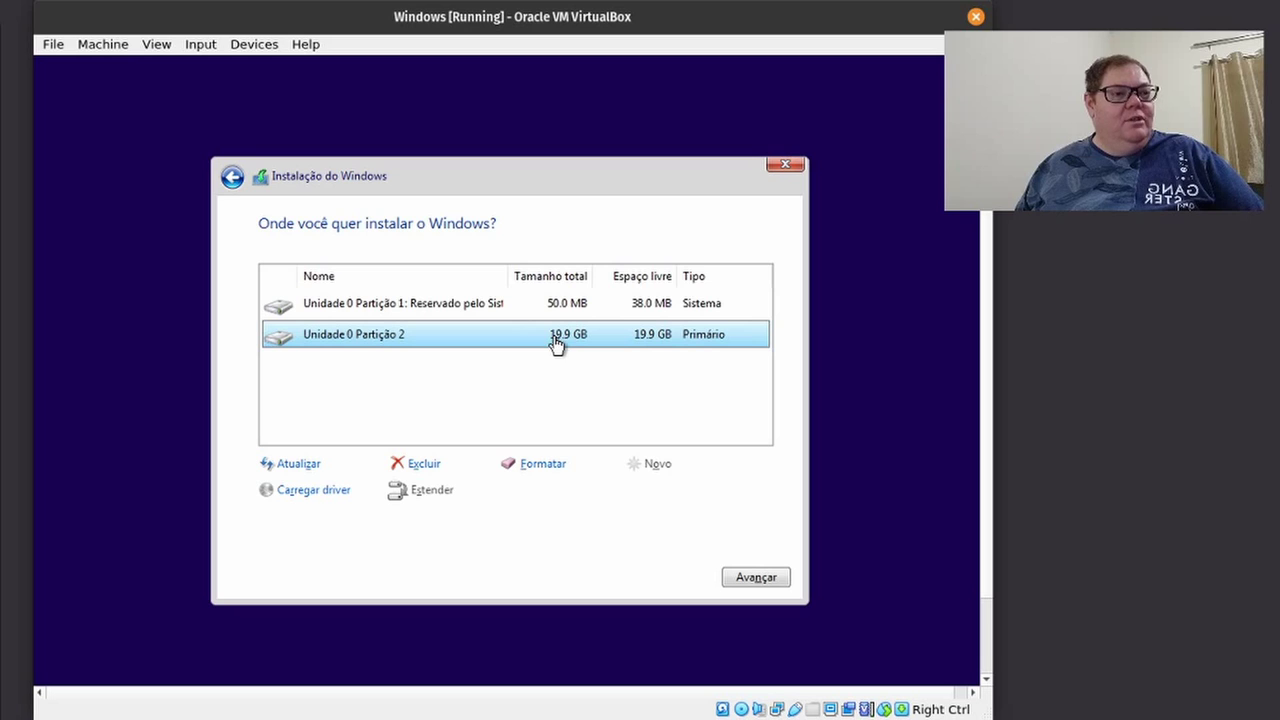
left_click(748, 582)
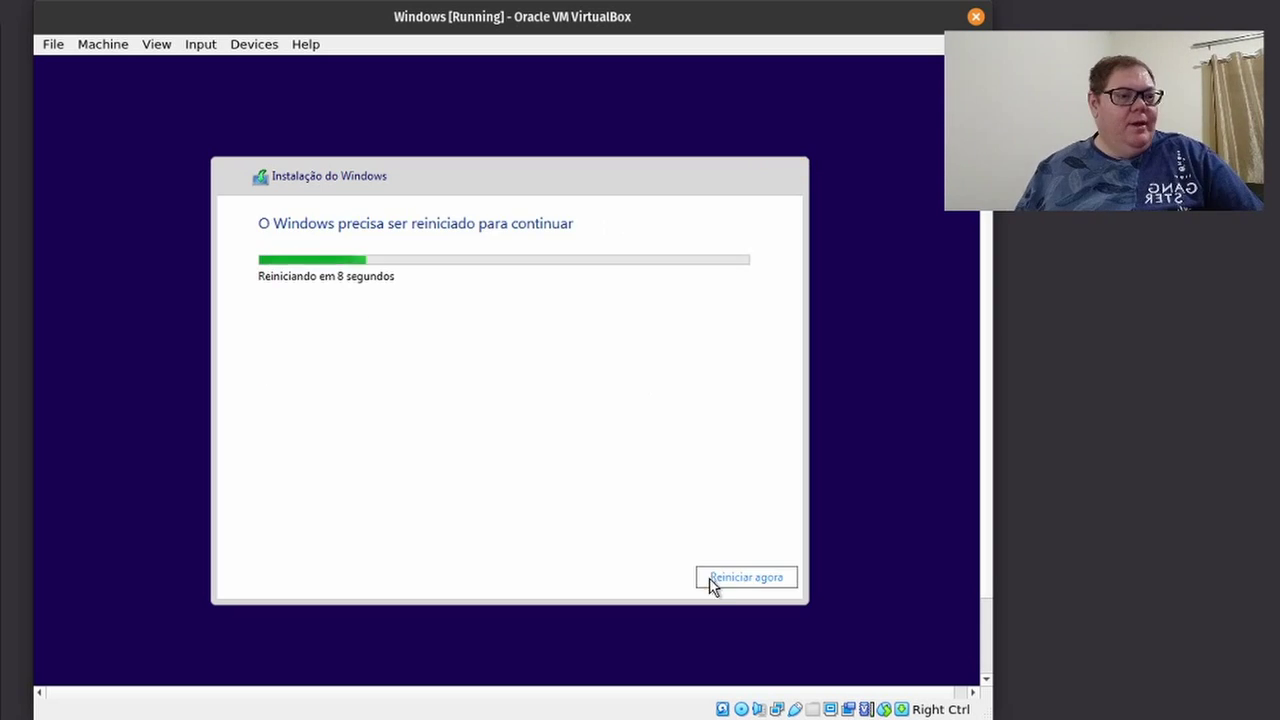
left_click(709, 580)
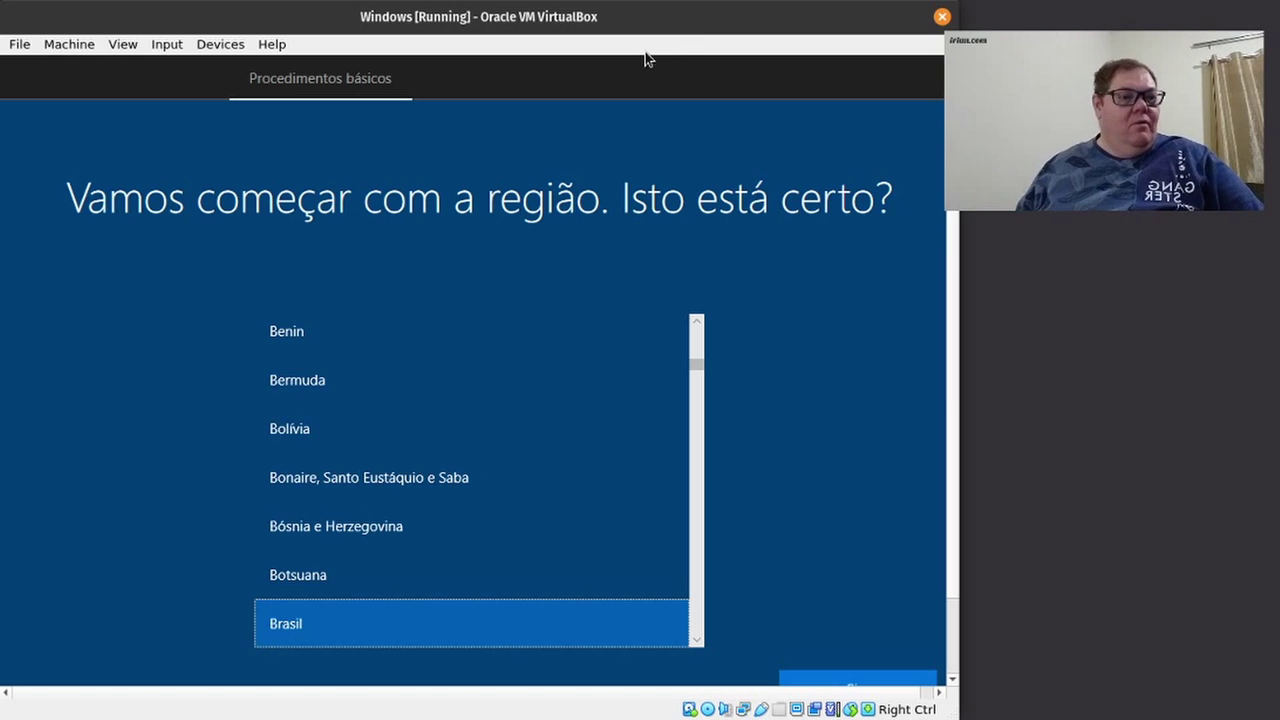
Confirm Brasil, pick the Português (Brasil ABNT2) keyboard, and skip a second layout.
left_click(828, 679)
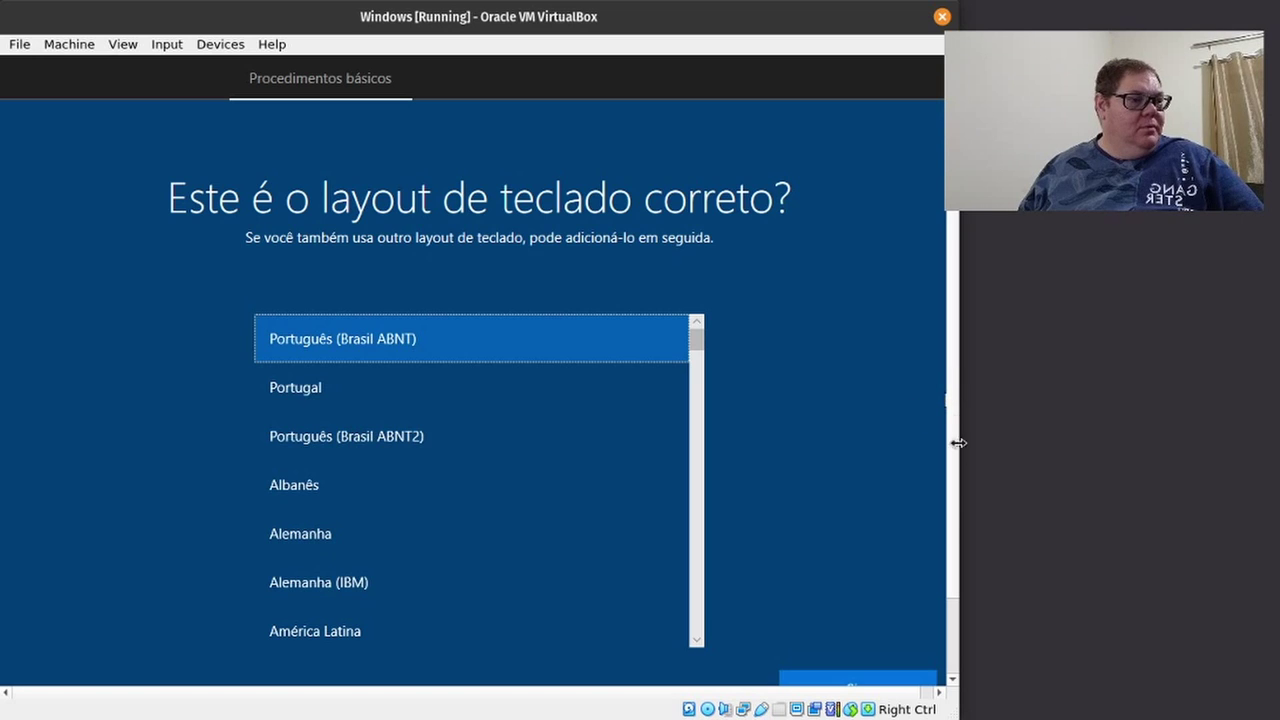
left_click_drag(948, 579, 963, 634)
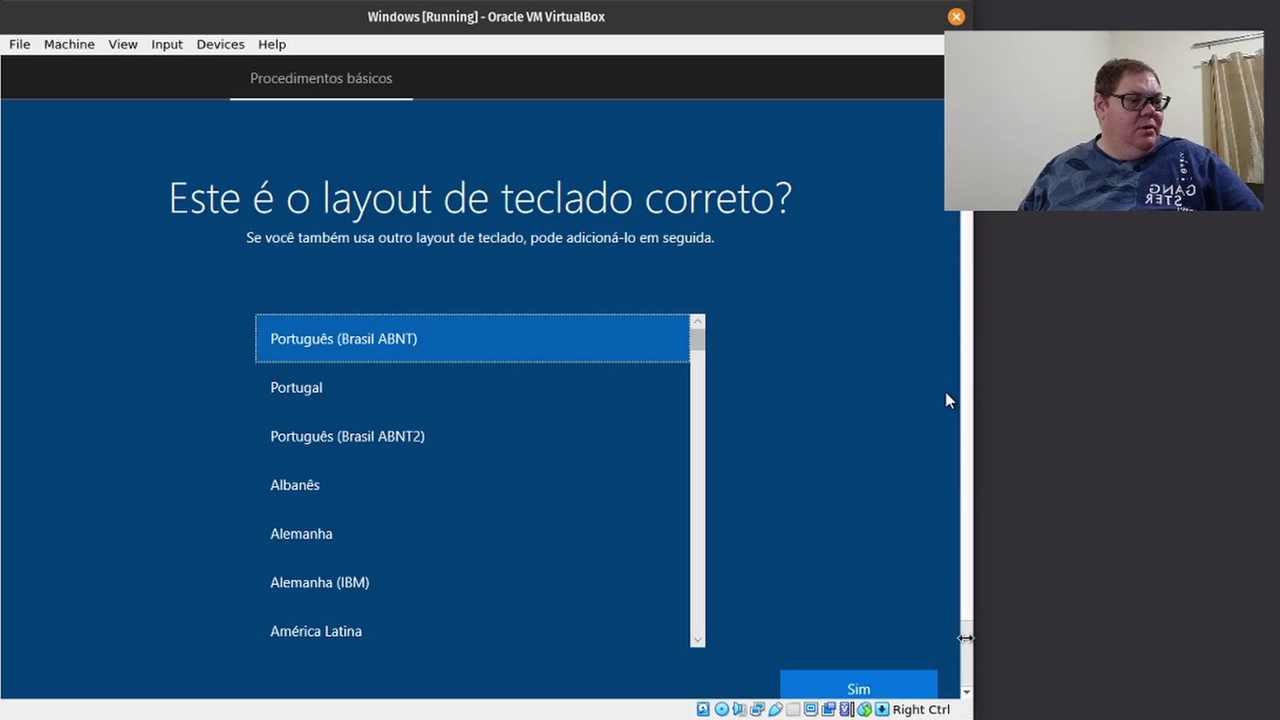
left_click(305, 422)
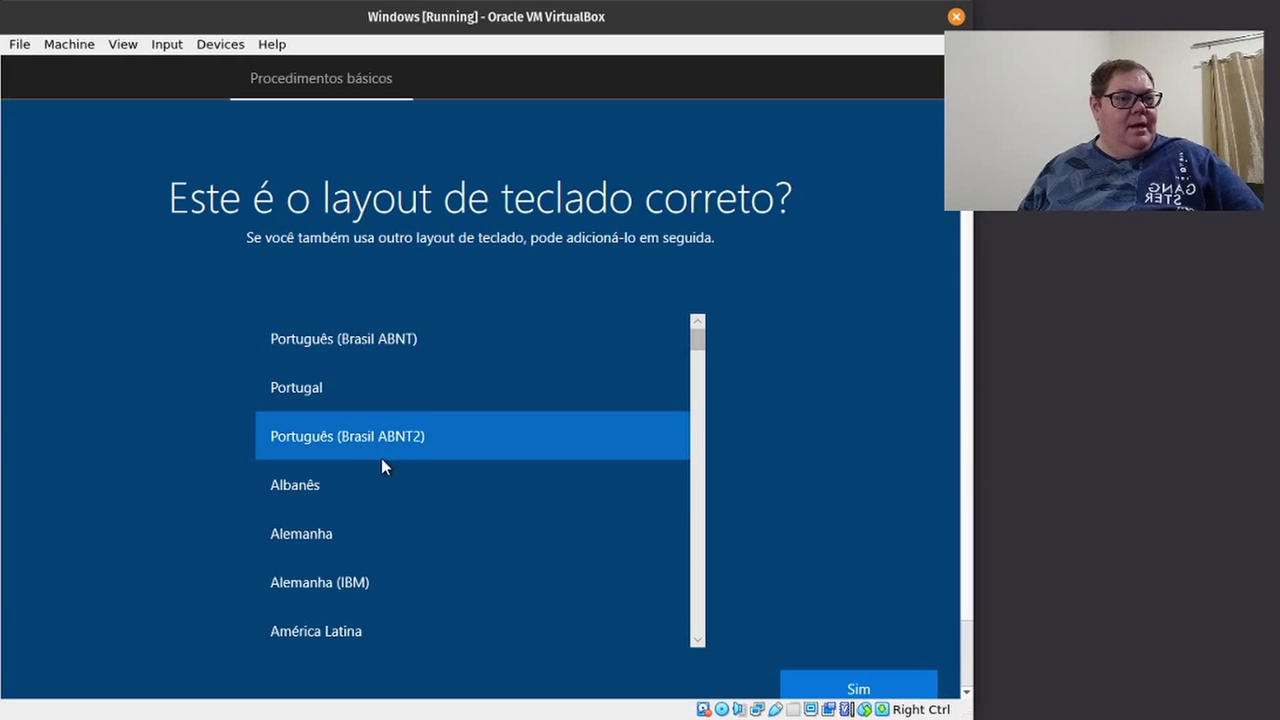
left_click(821, 670)
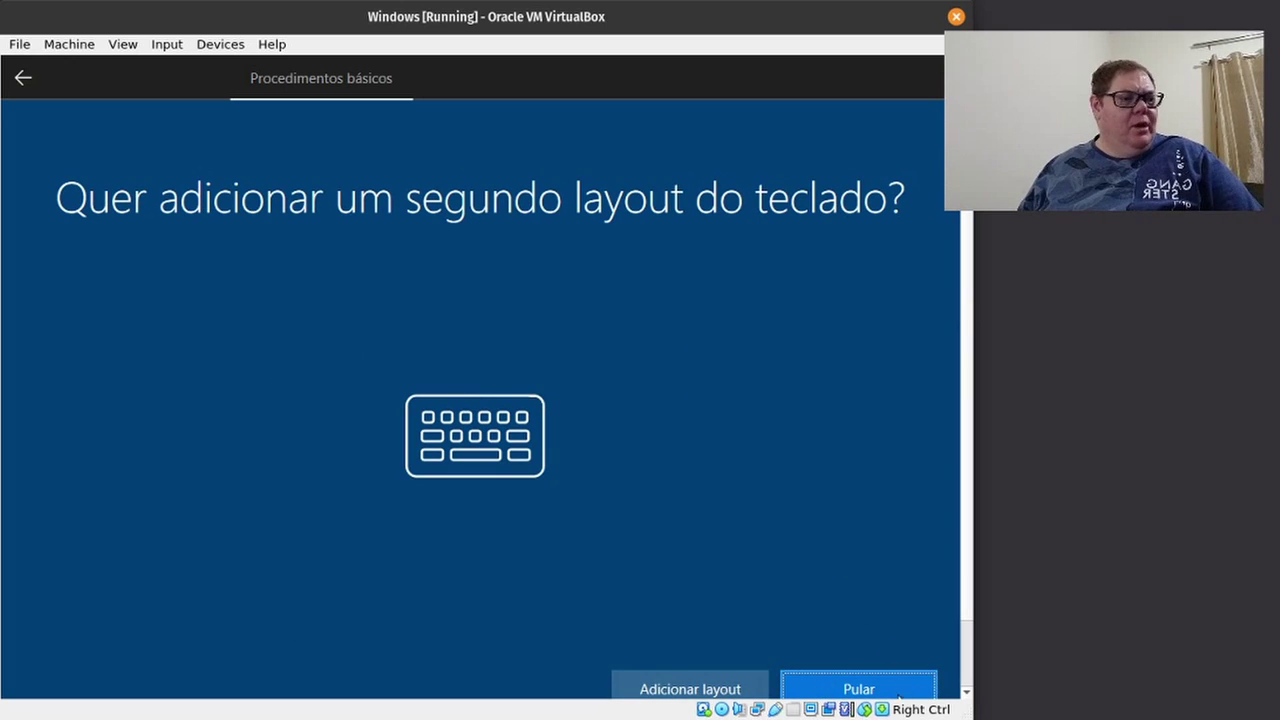
left_click(862, 690)
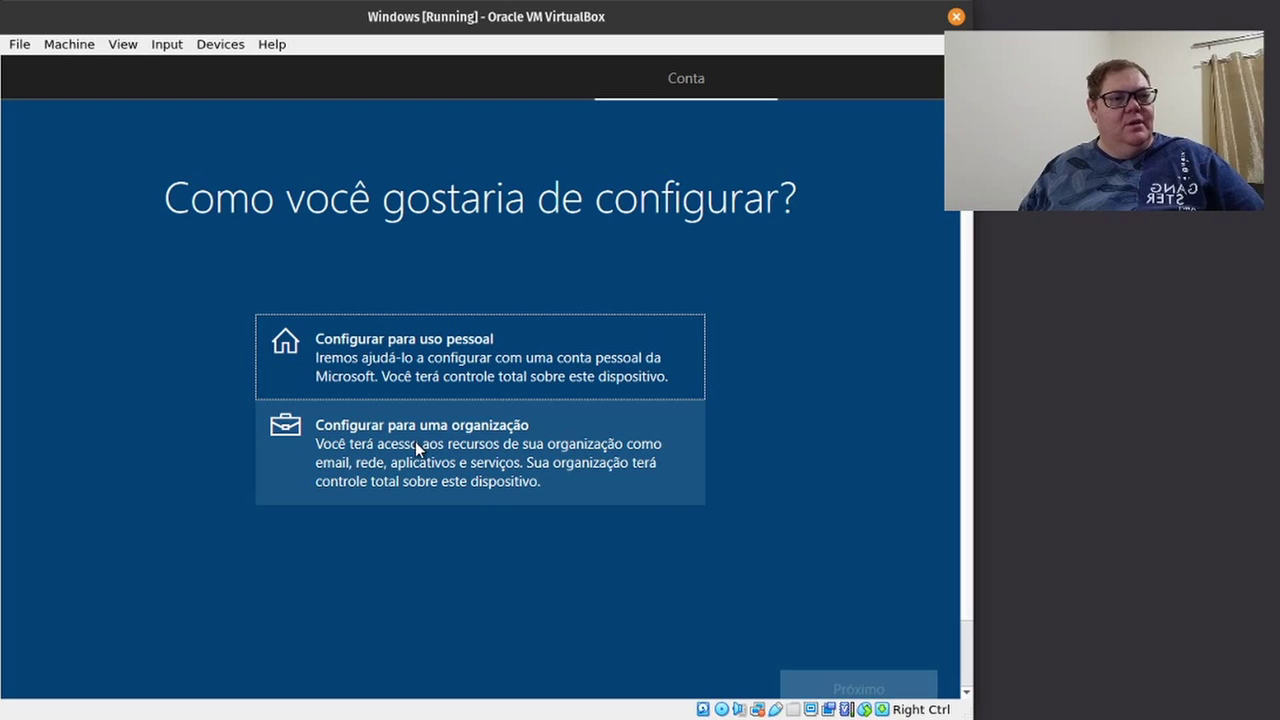
Set the PC up for personal use with an offline account and limited experience.
left_click(440, 360)
left_click(829, 689)
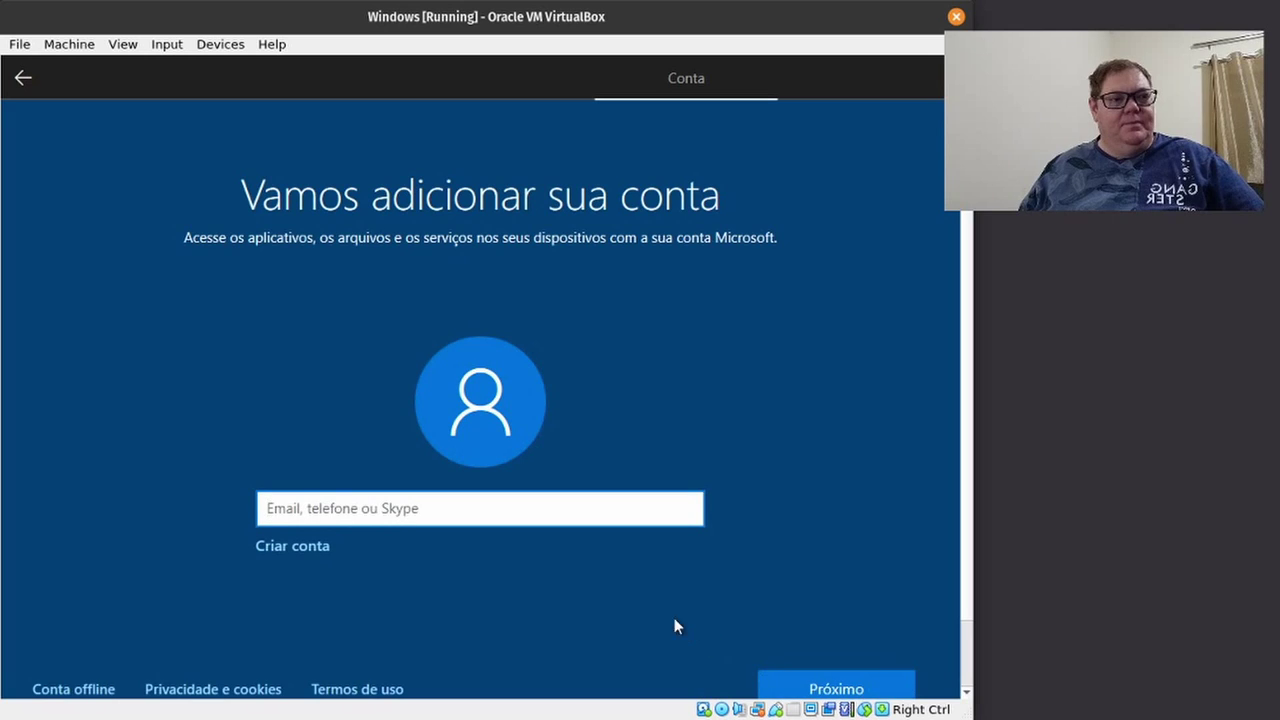
left_click(100, 692)
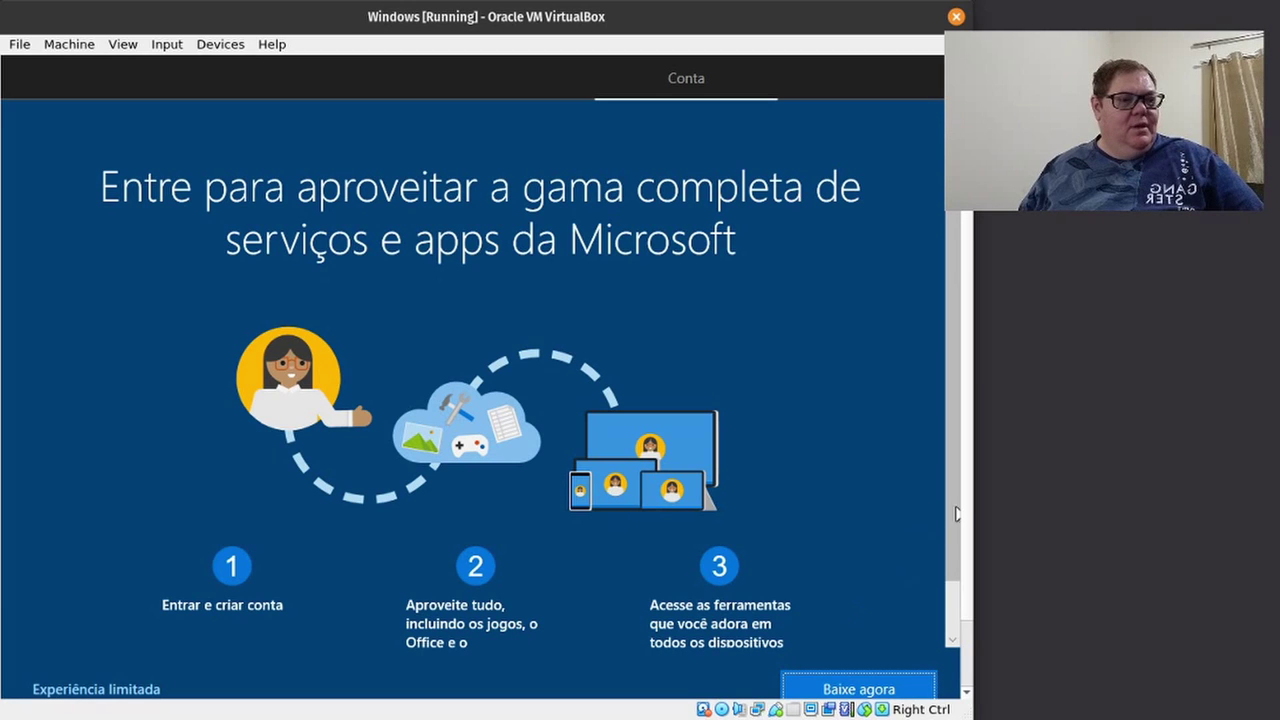
scroll(958, 510, "down", 1)
scroll(958, 615, "up", 1)
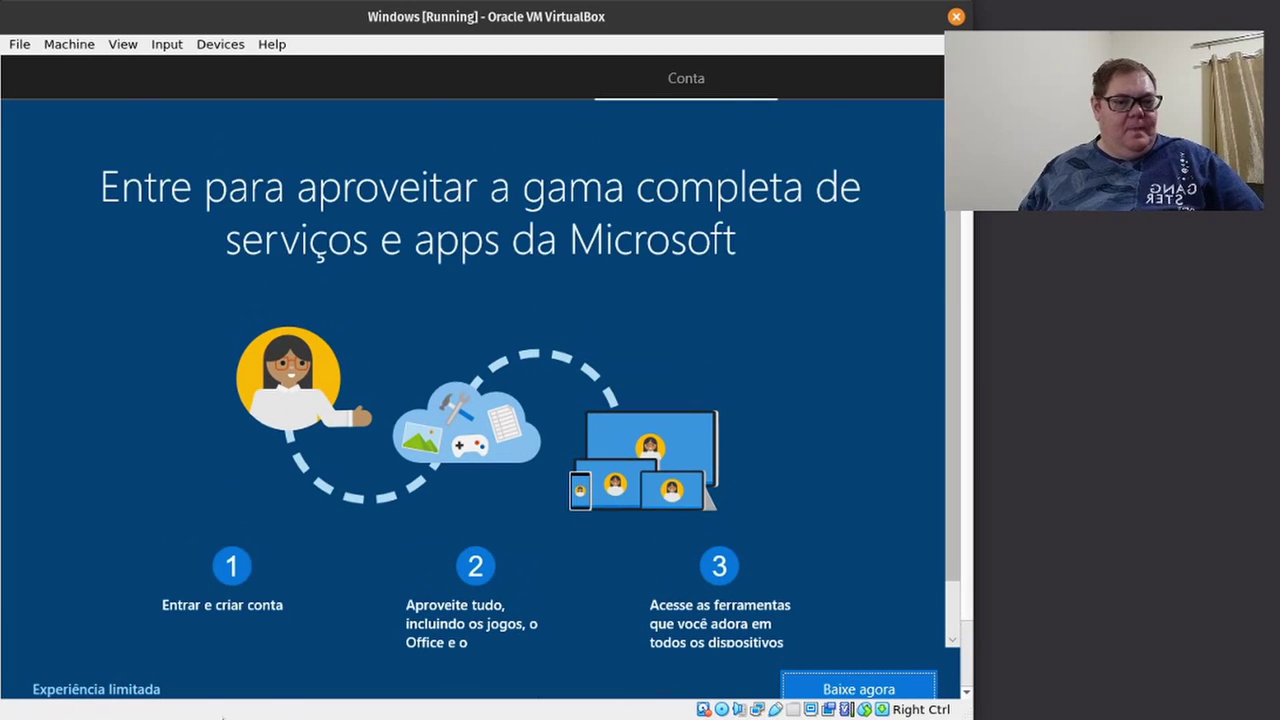
left_click(100, 690)
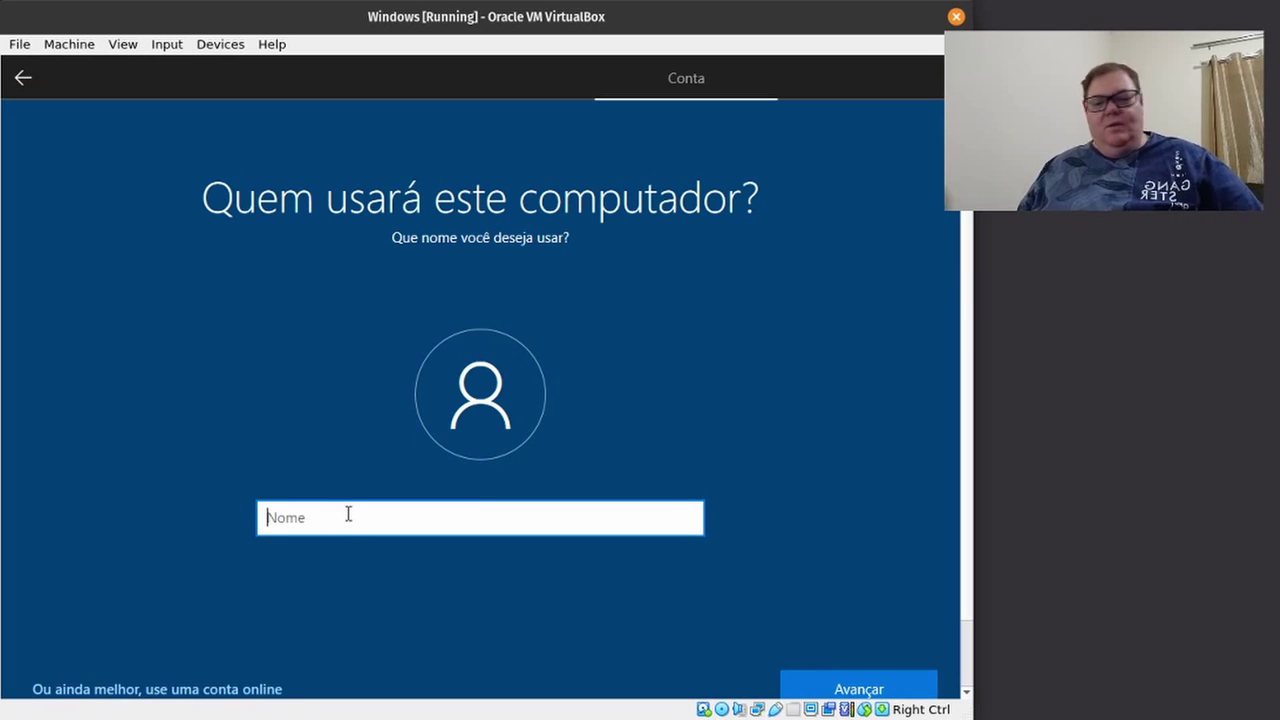
Enter the account's user name, then type and confirm its password.
type("alexandro")
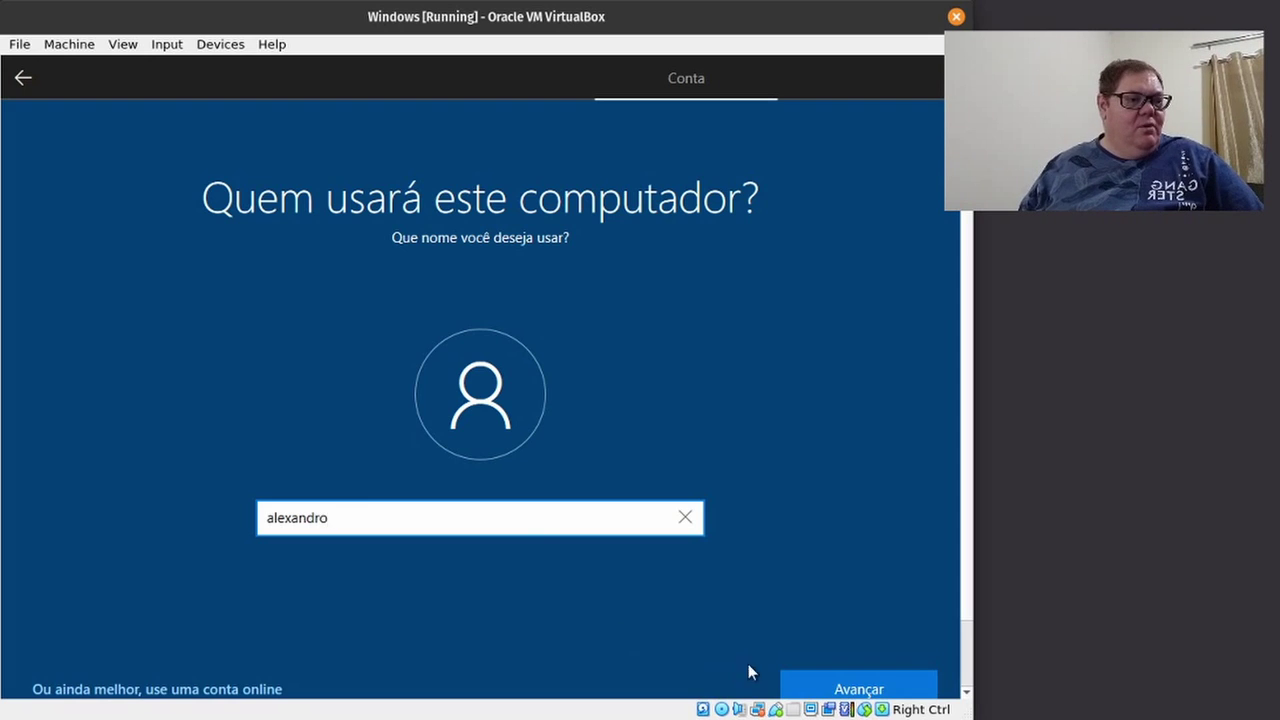
left_click(805, 682)
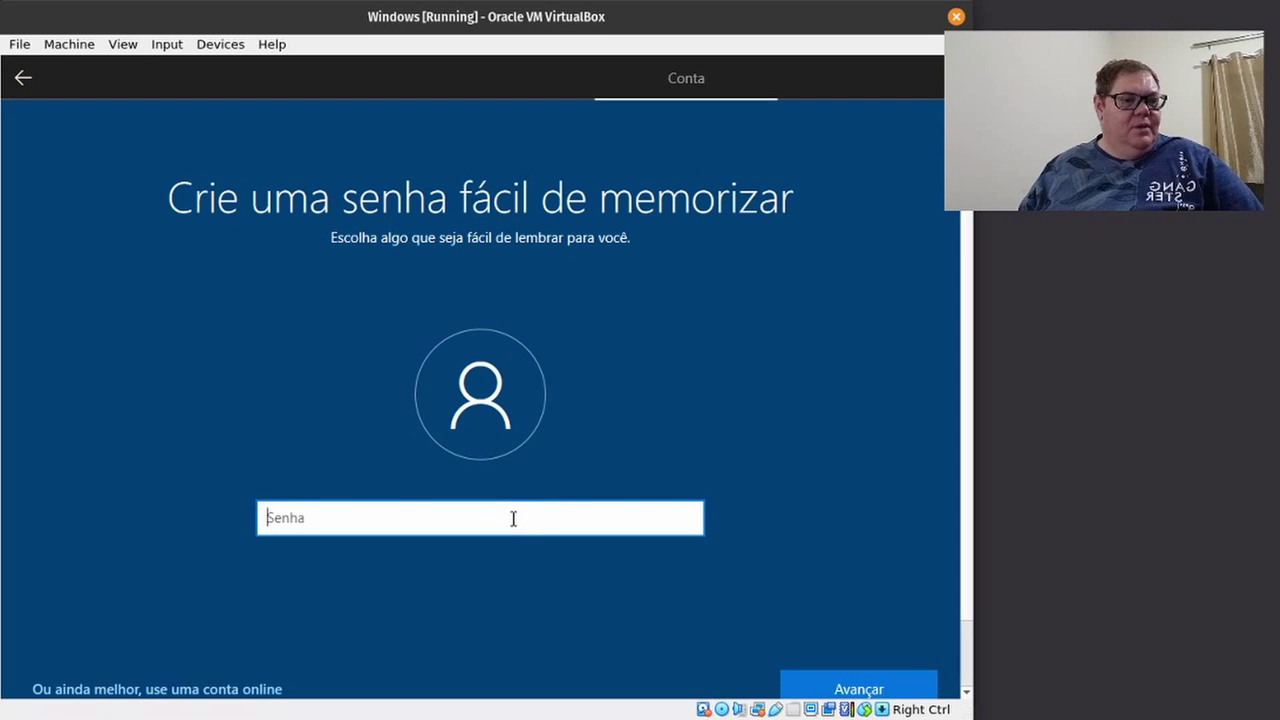
type("•••")
left_click(827, 690)
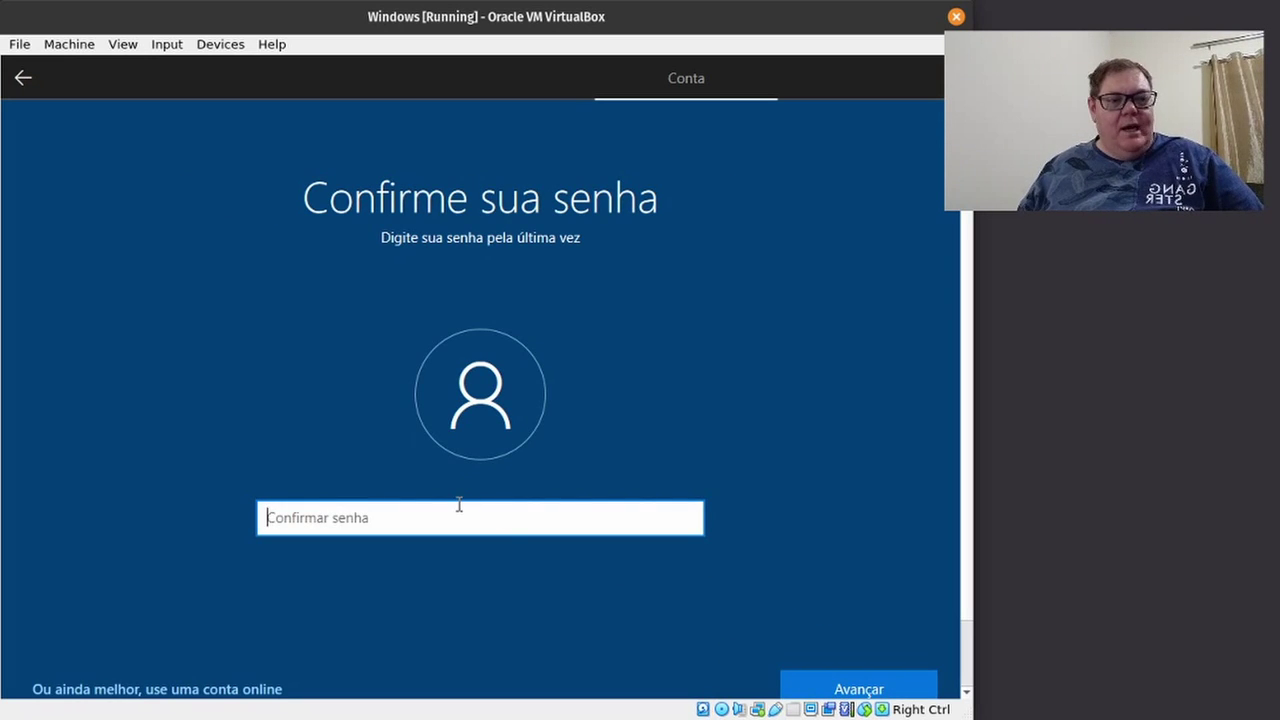
type("•••")
left_click(845, 690)
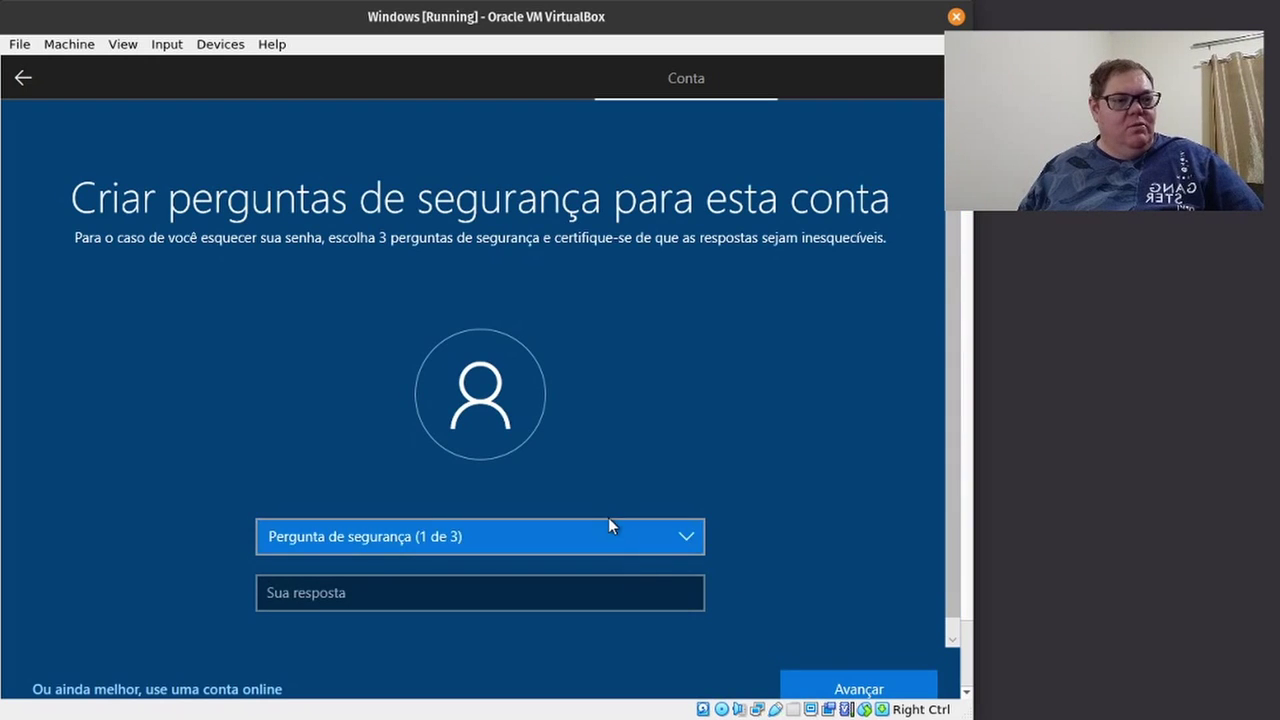
Answer the first pet's name and birth city security questions.
left_click(608, 537)
left_click(580, 555)
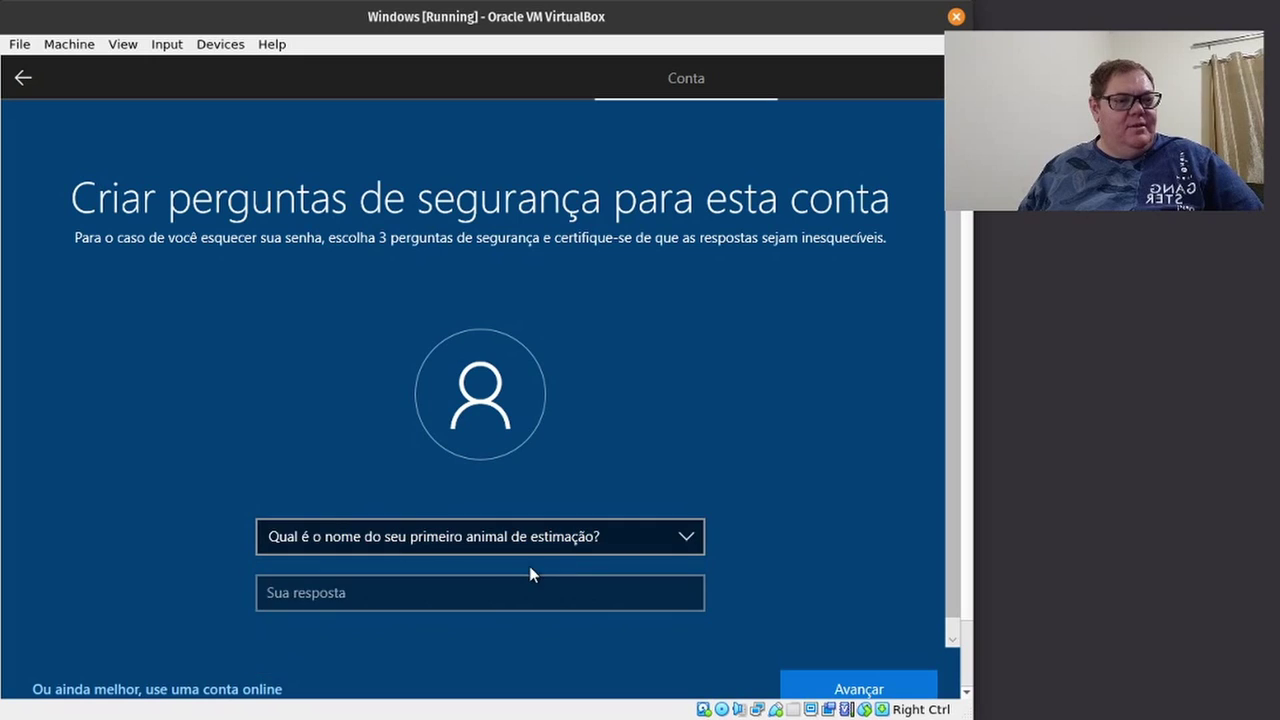
left_click(501, 588)
type("12")
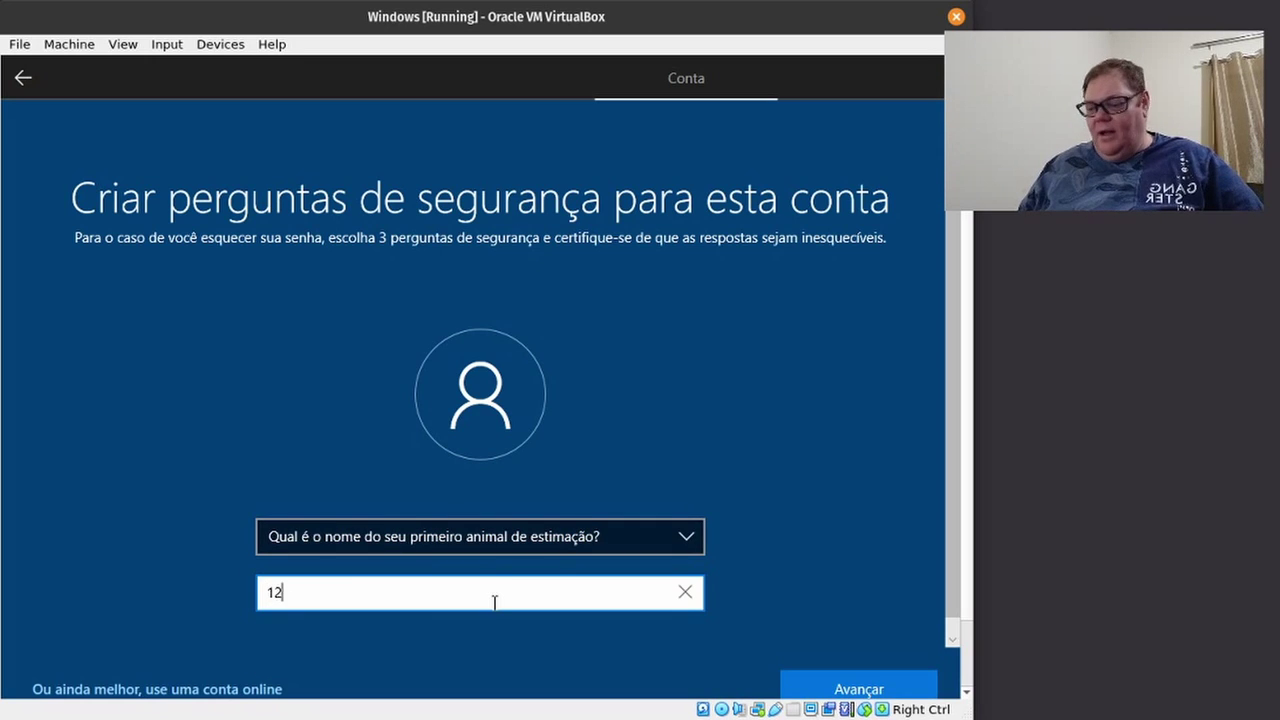
left_click(817, 686)
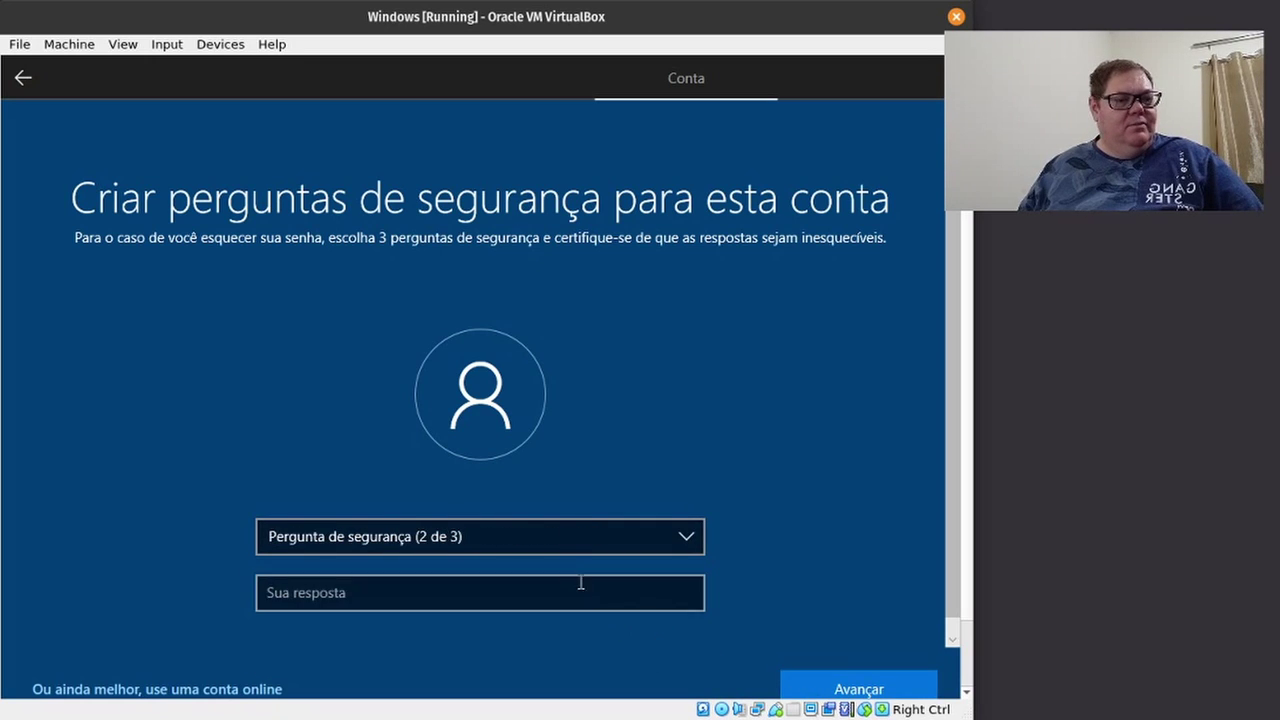
left_click(550, 528)
left_click(512, 560)
left_click(491, 589)
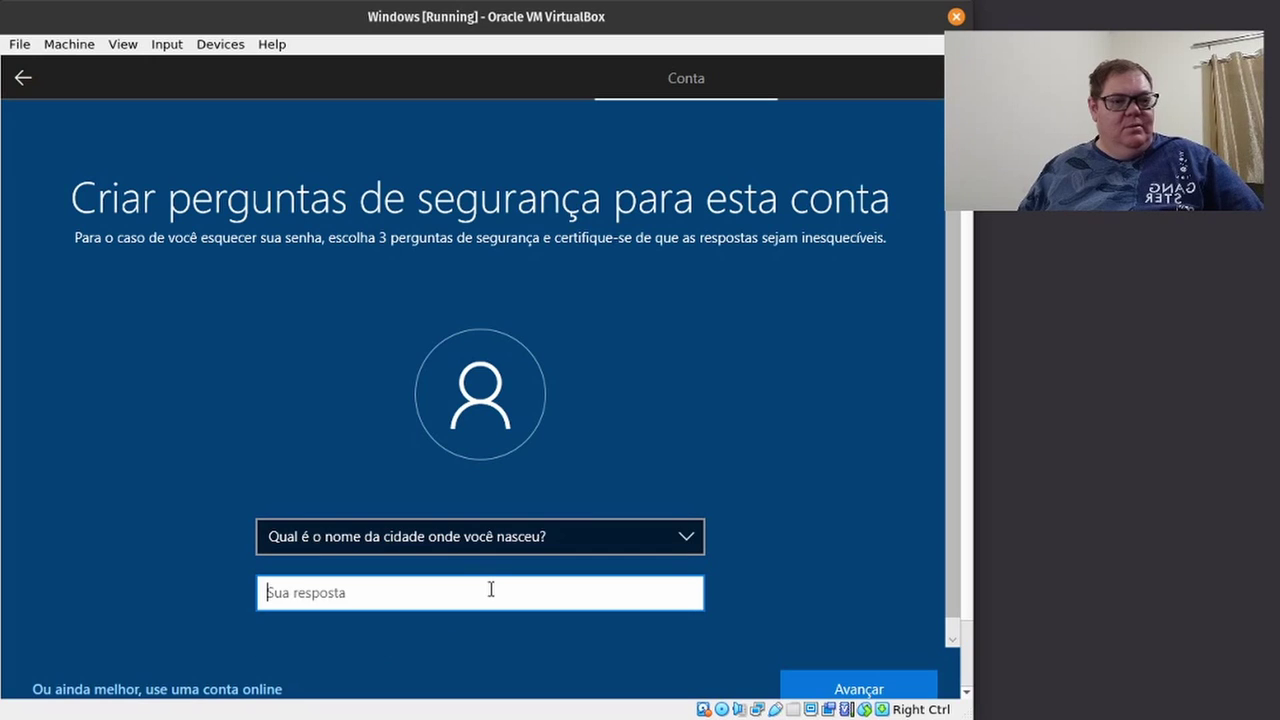
type("123")
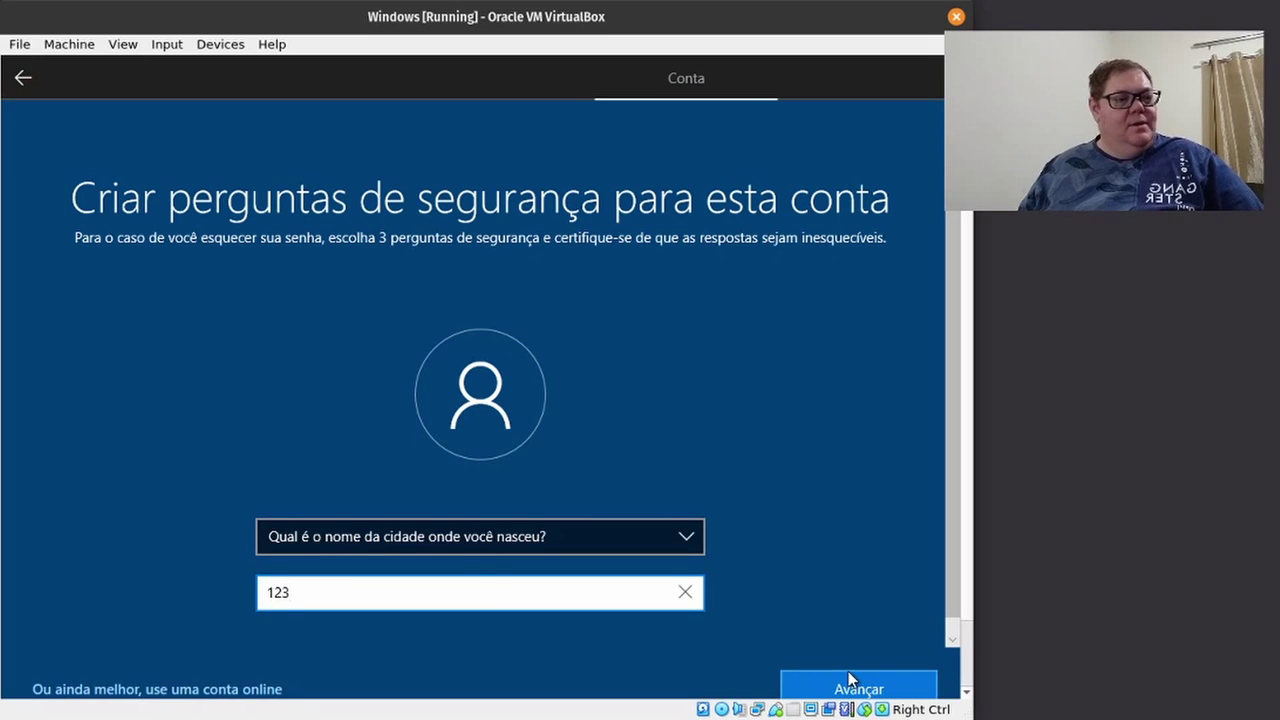
left_click(851, 680)
Choose 'Qual é seu apelido de infância?' as the third question, answer it, and continue.
left_click(506, 540)
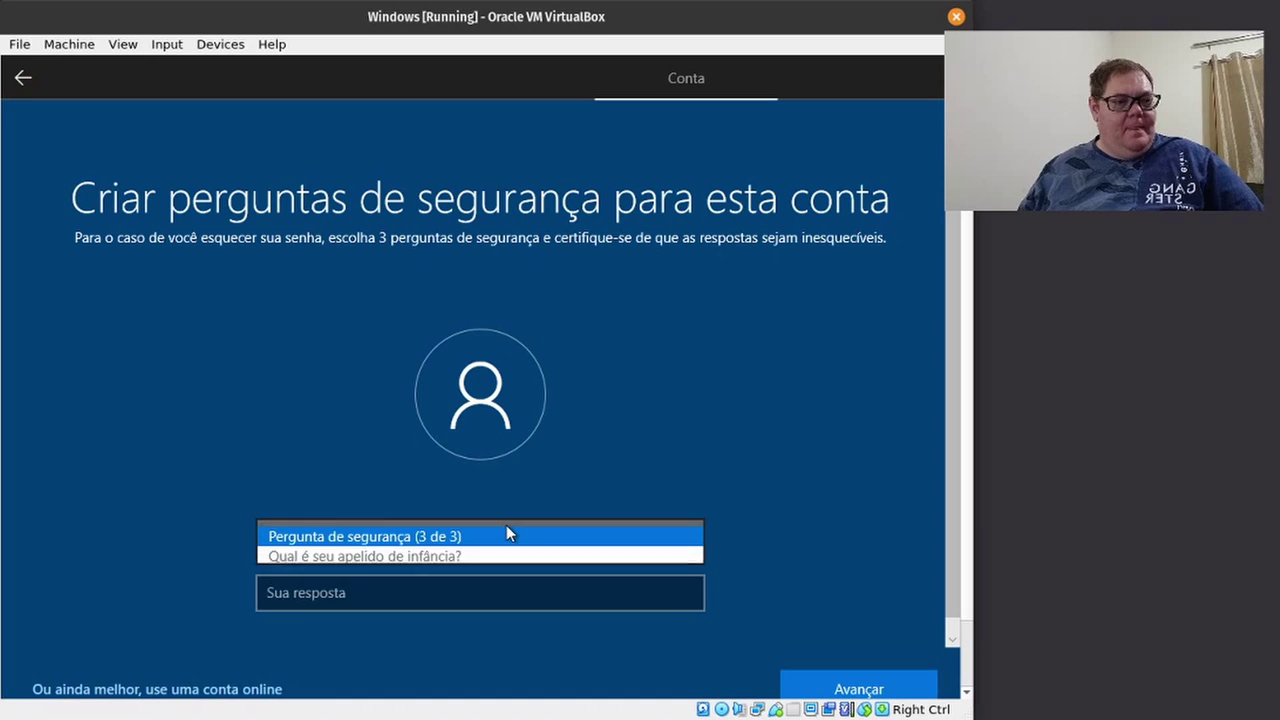
left_click(500, 553)
left_click(483, 592)
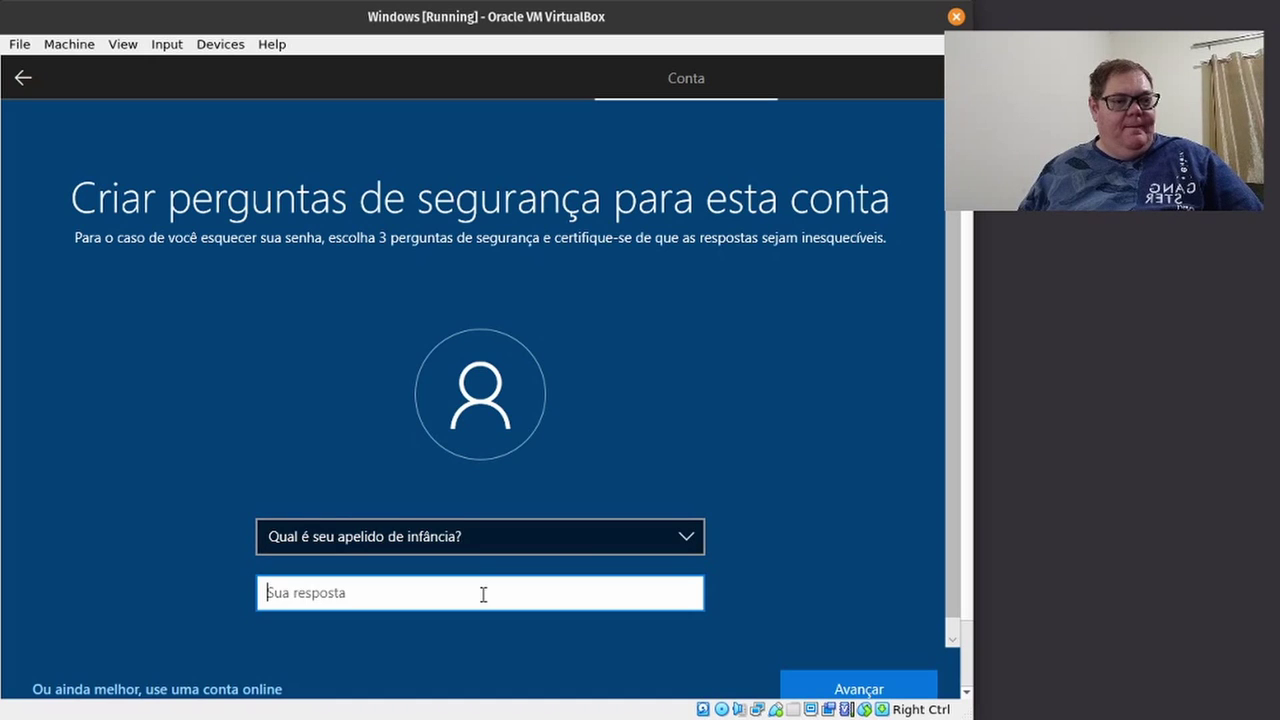
type("123")
left_click(826, 682)
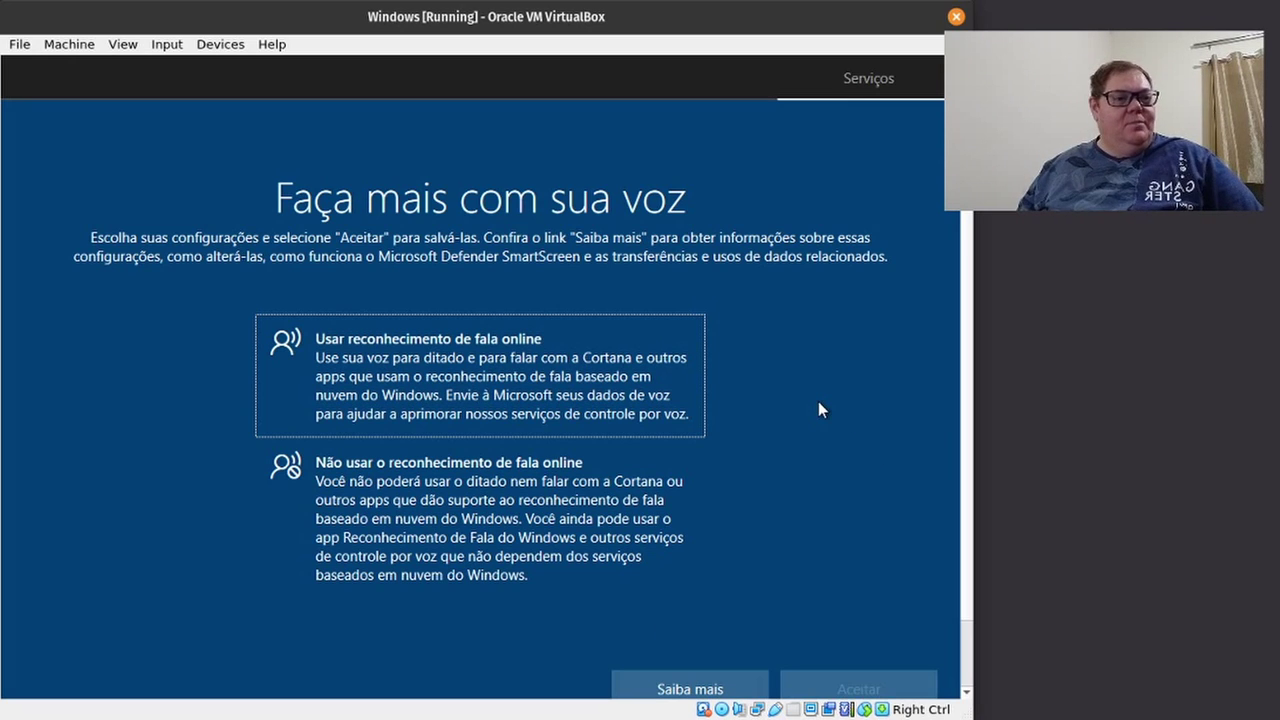
Turn off speech recognition, location and Find My Device, and set diagnostic data to Basic.
left_click(488, 490)
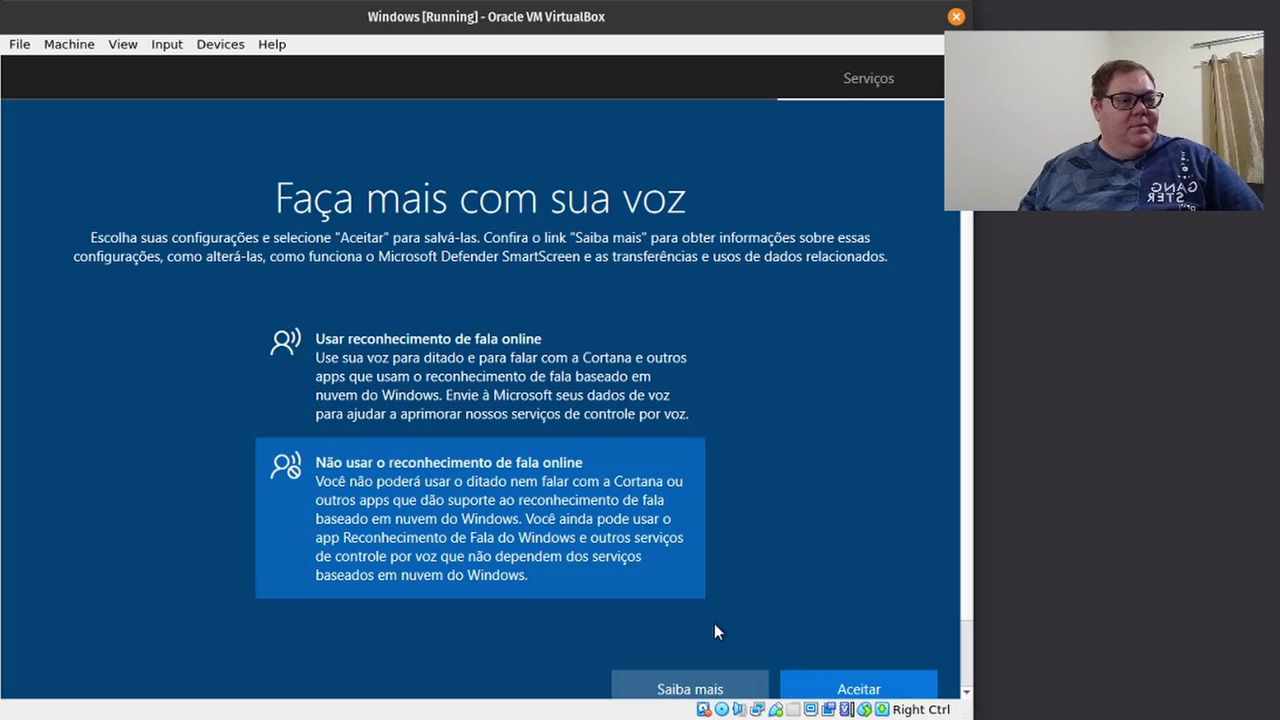
left_click(822, 688)
left_click(606, 519)
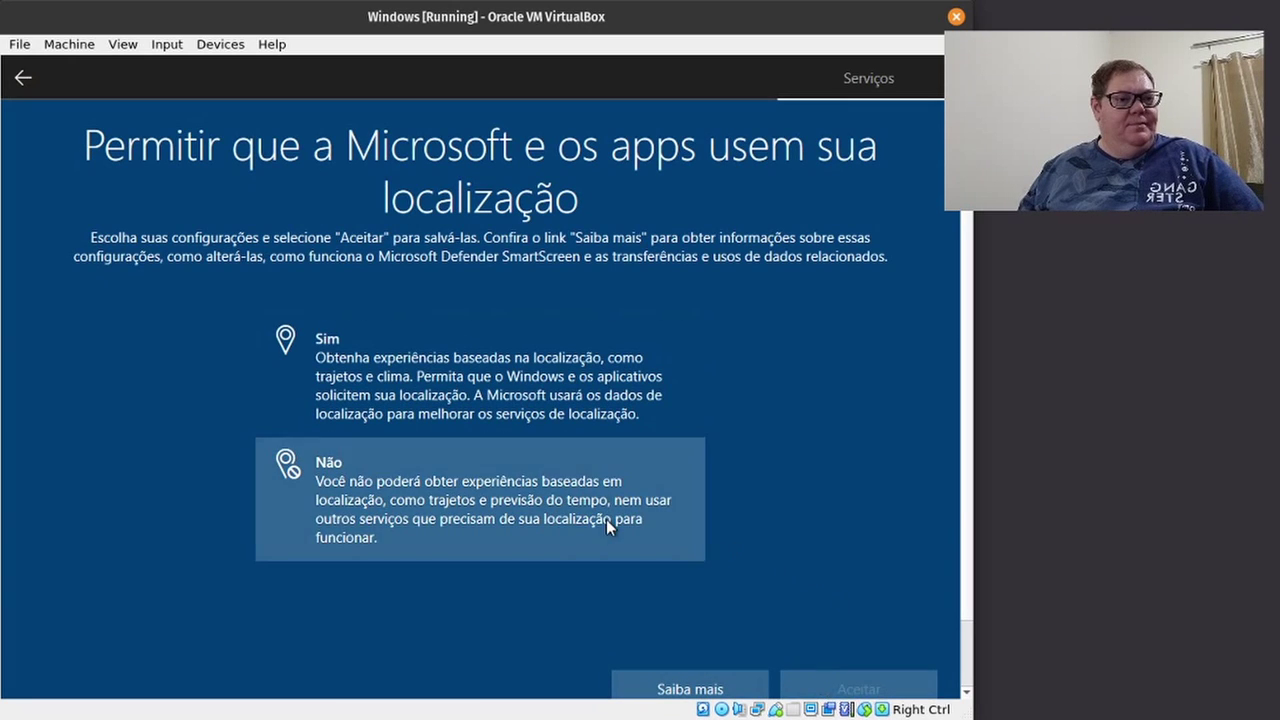
left_click(877, 688)
left_click(618, 519)
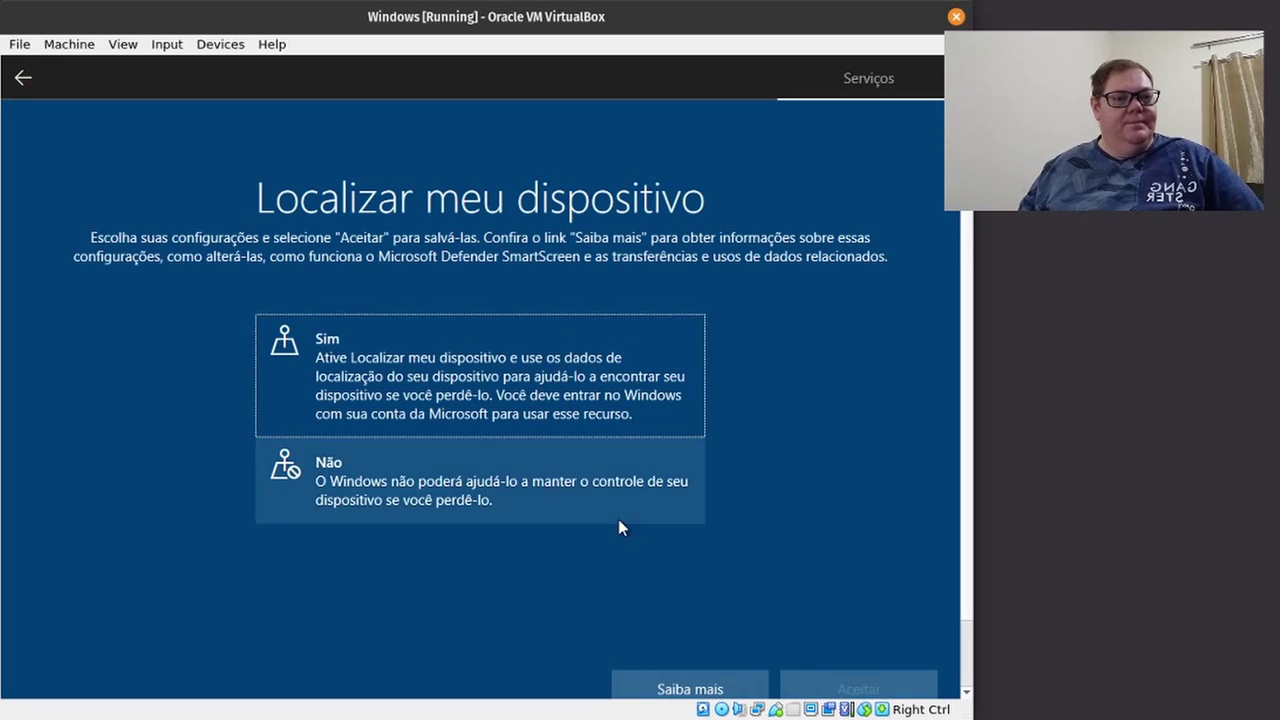
left_click(843, 688)
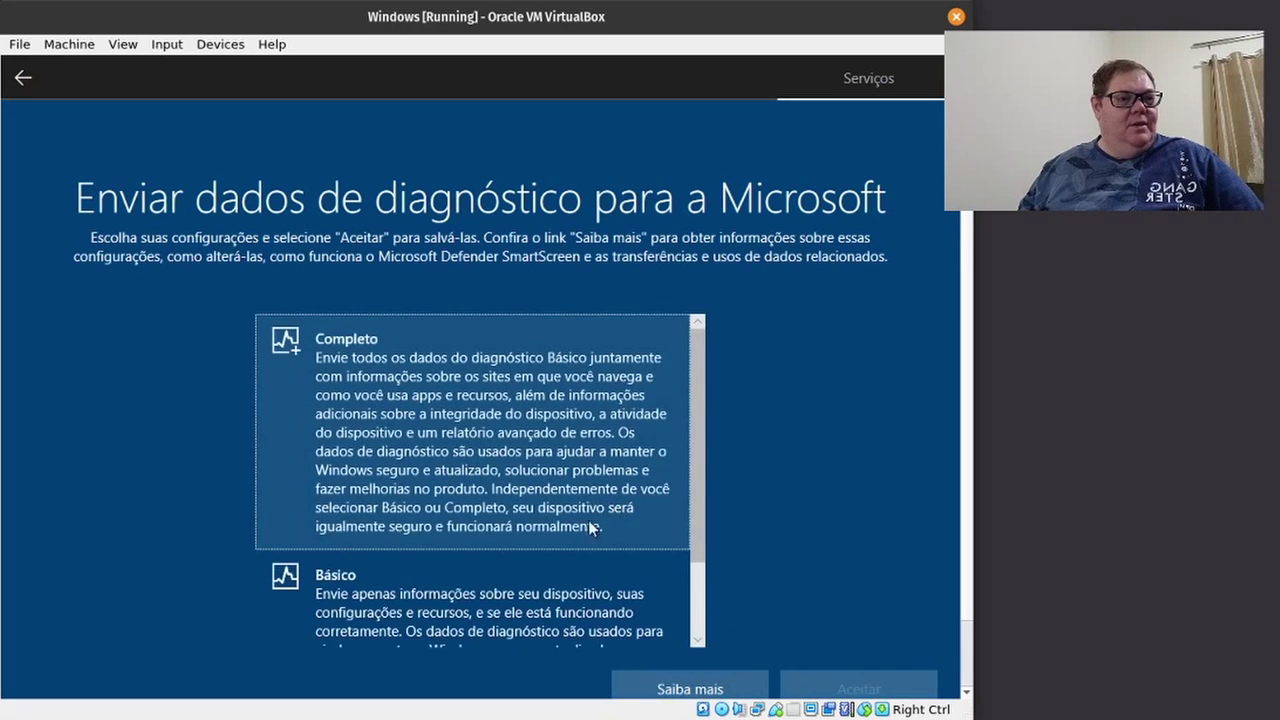
left_click(545, 592)
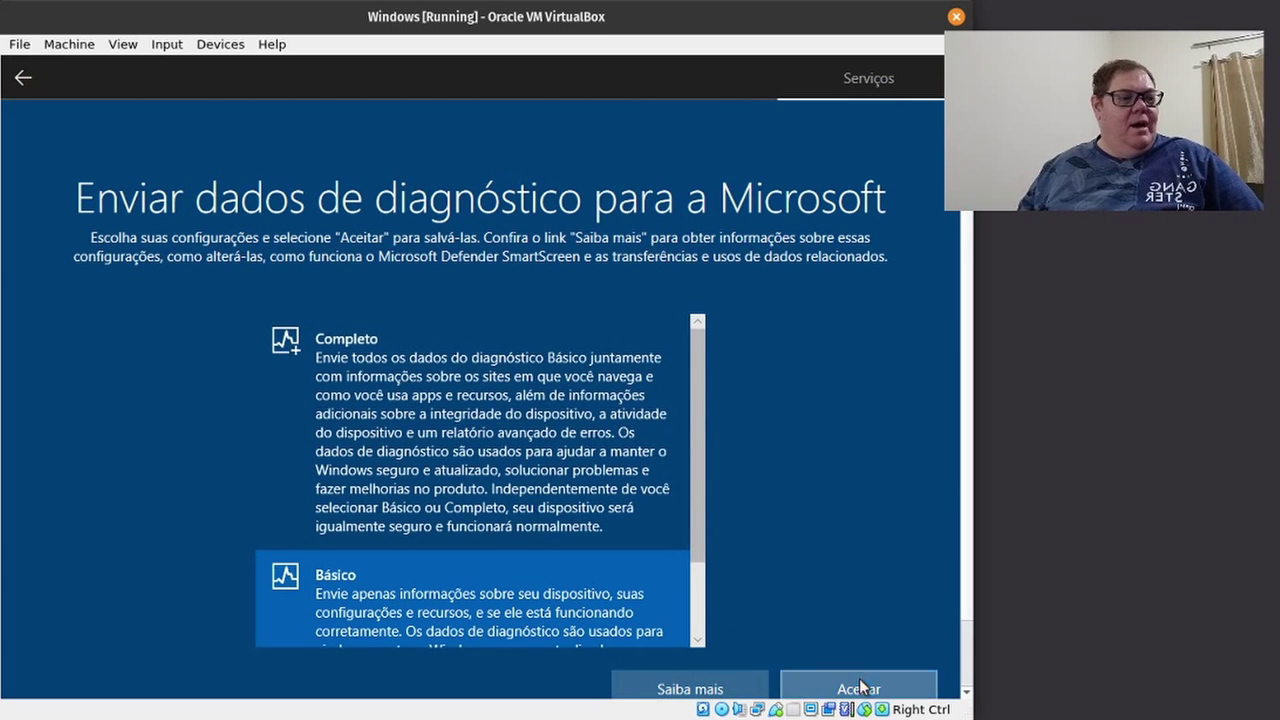
left_click(858, 686)
Decline inking data, tailored experiences, advertising ID and activity history, and skip Cortana.
left_click(417, 437)
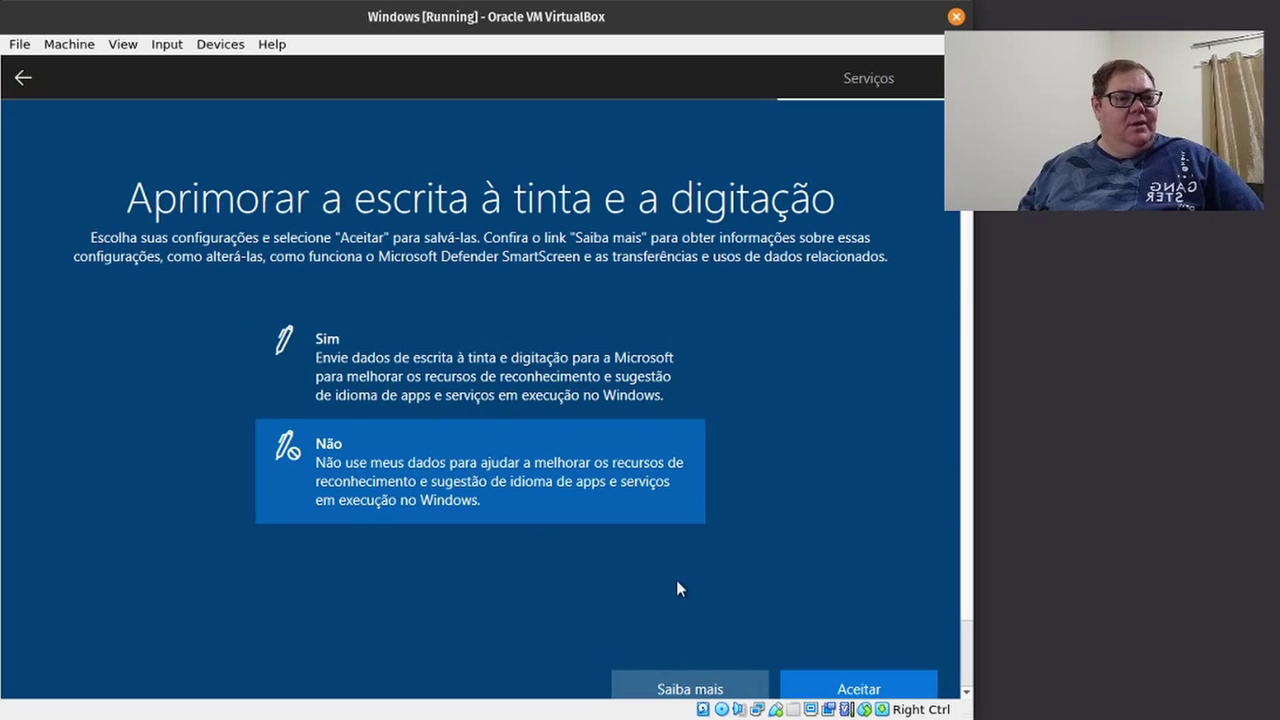
left_click(836, 679)
left_click(383, 535)
left_click(880, 686)
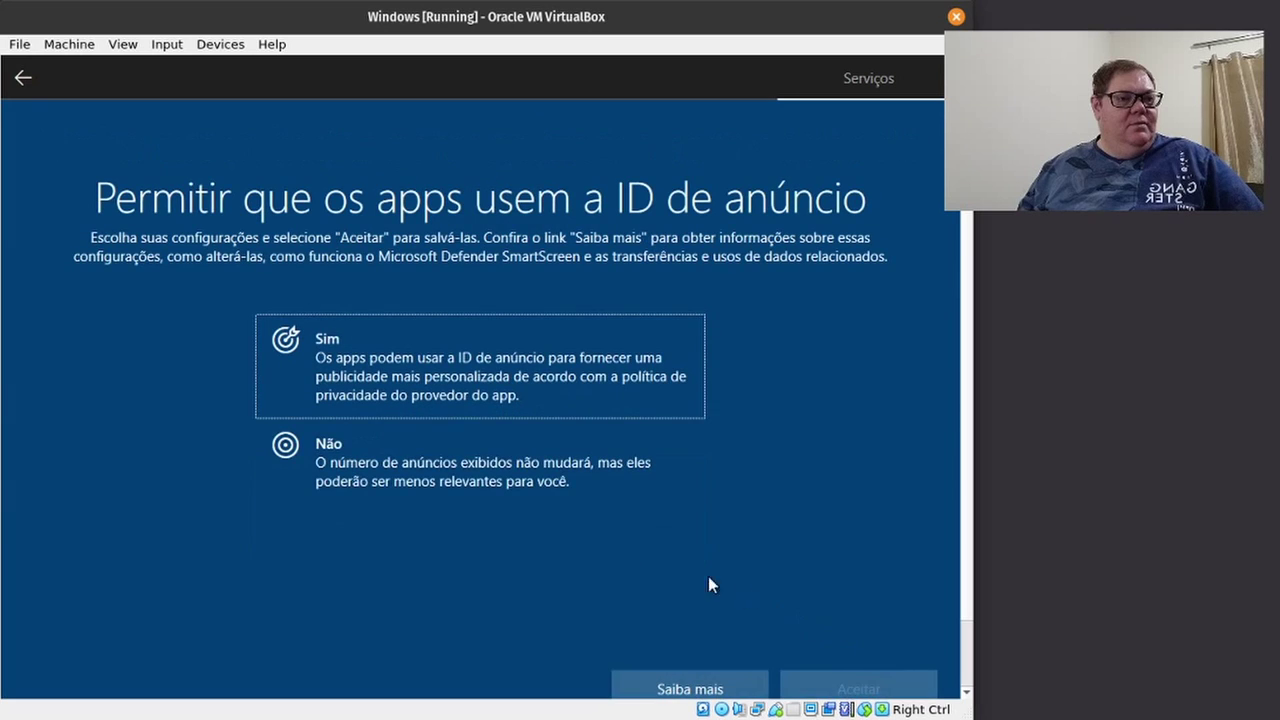
left_click(461, 484)
left_click(831, 686)
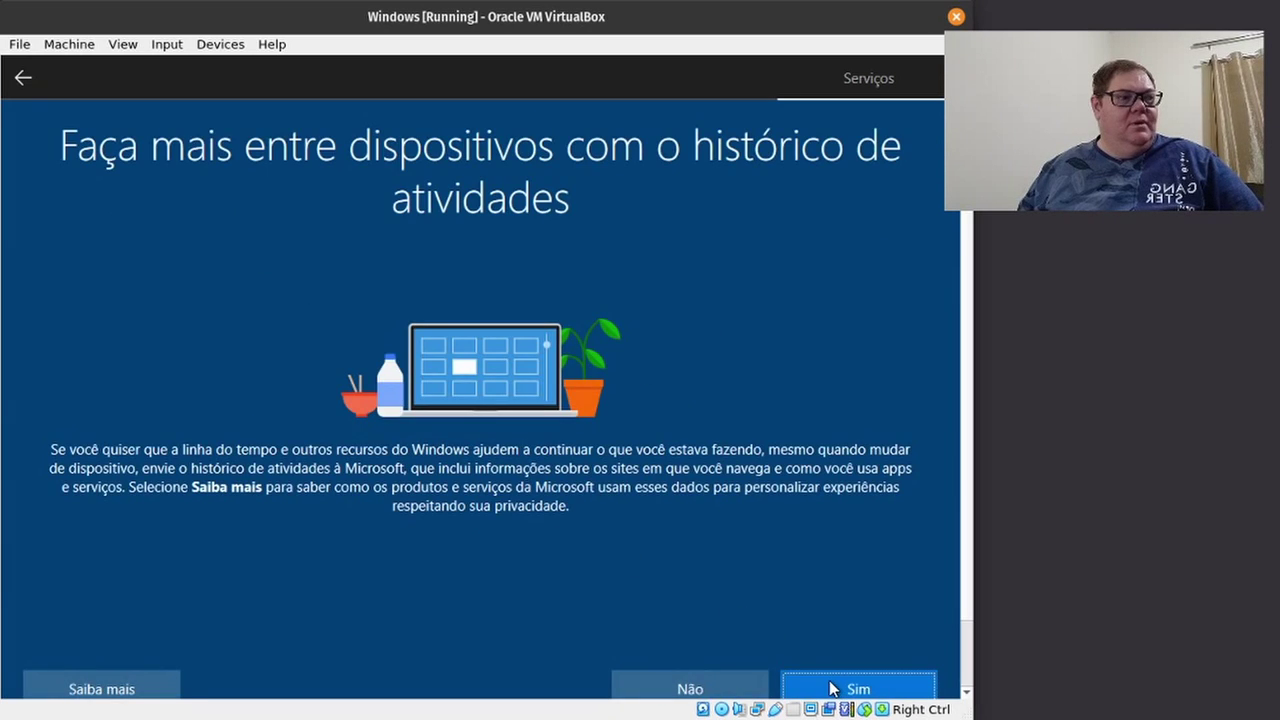
left_click(764, 682)
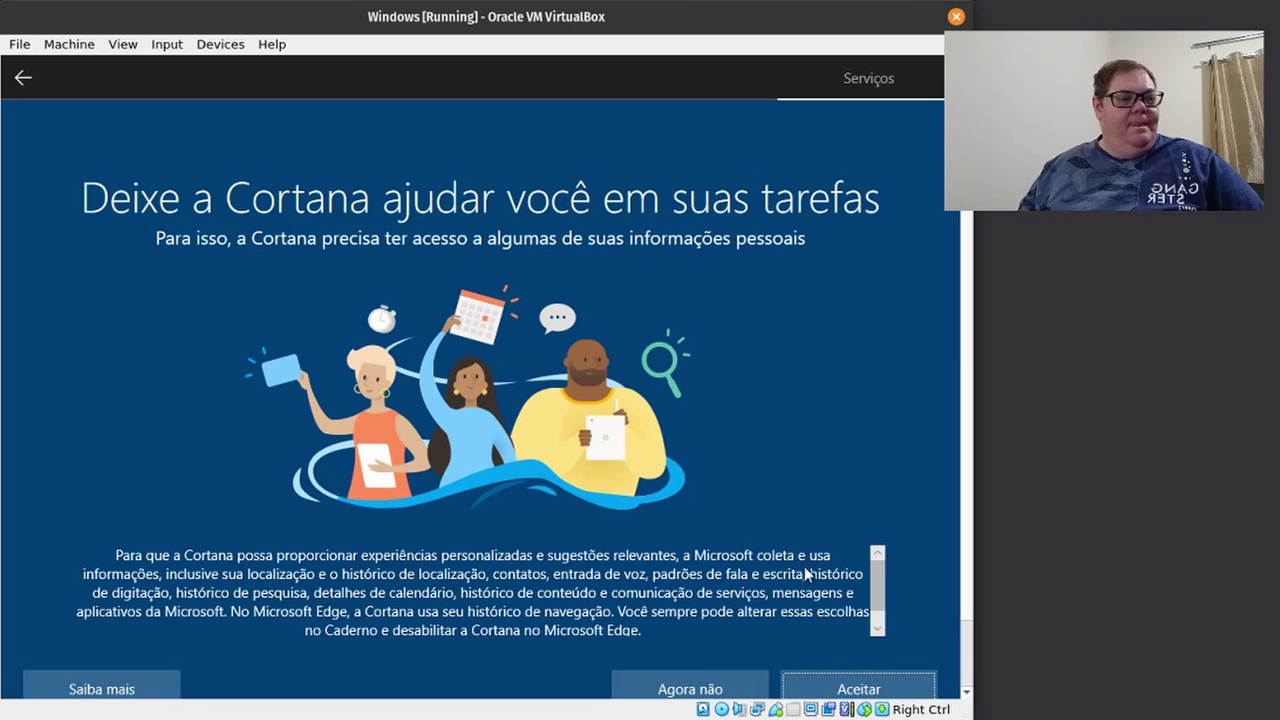
left_click(670, 684)
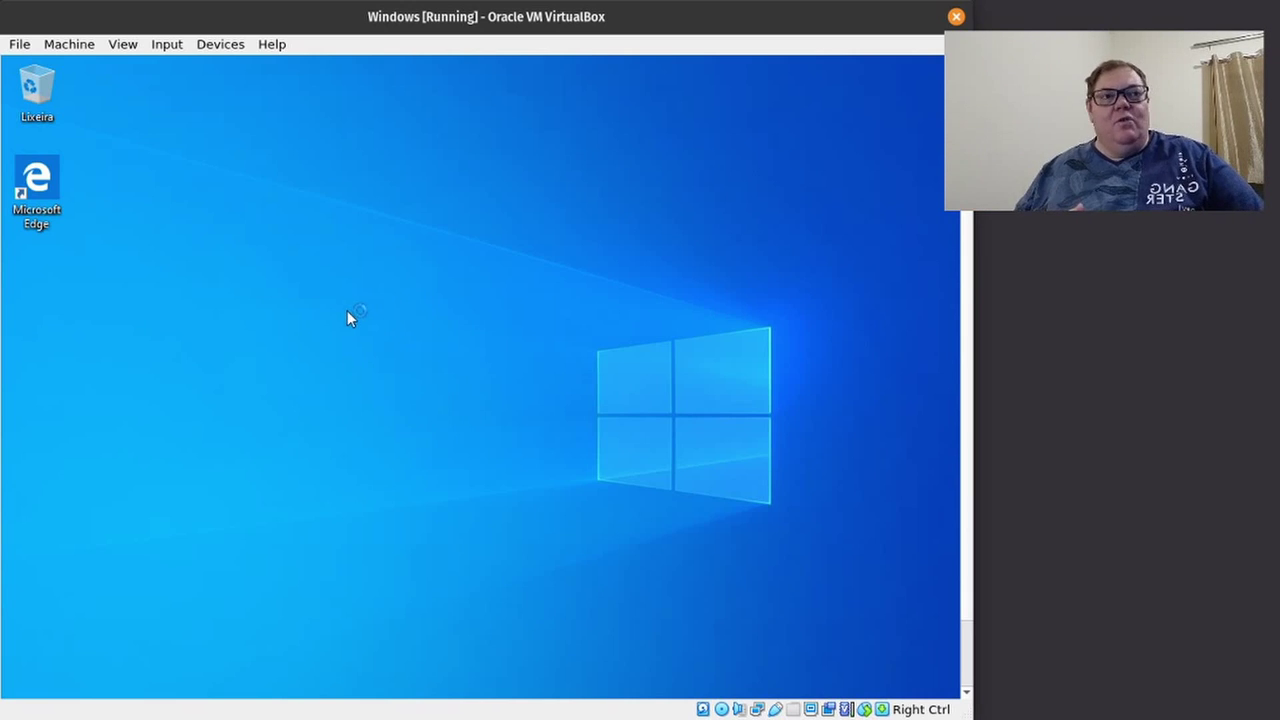
Download VBoxGuestAdditions_6.1.10.iso, overwriting the existing host copy, and insert it.
left_click(222, 45)
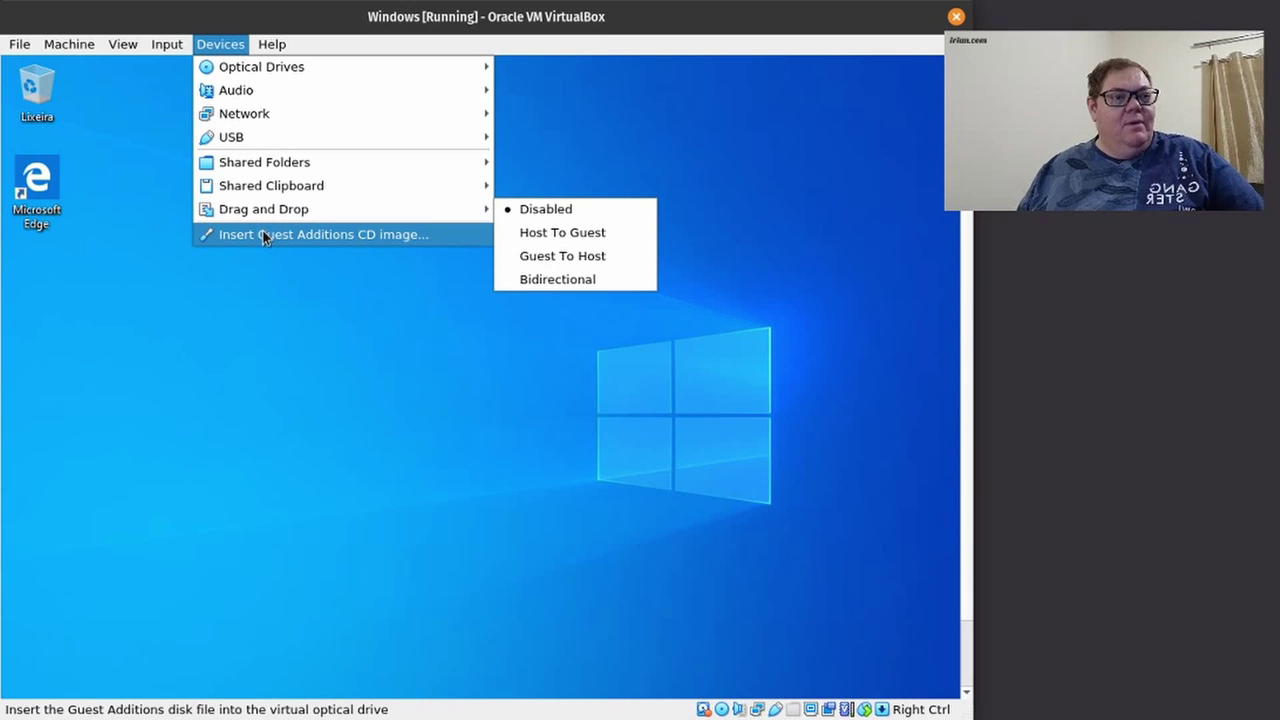
left_click(336, 240)
left_click(514, 407)
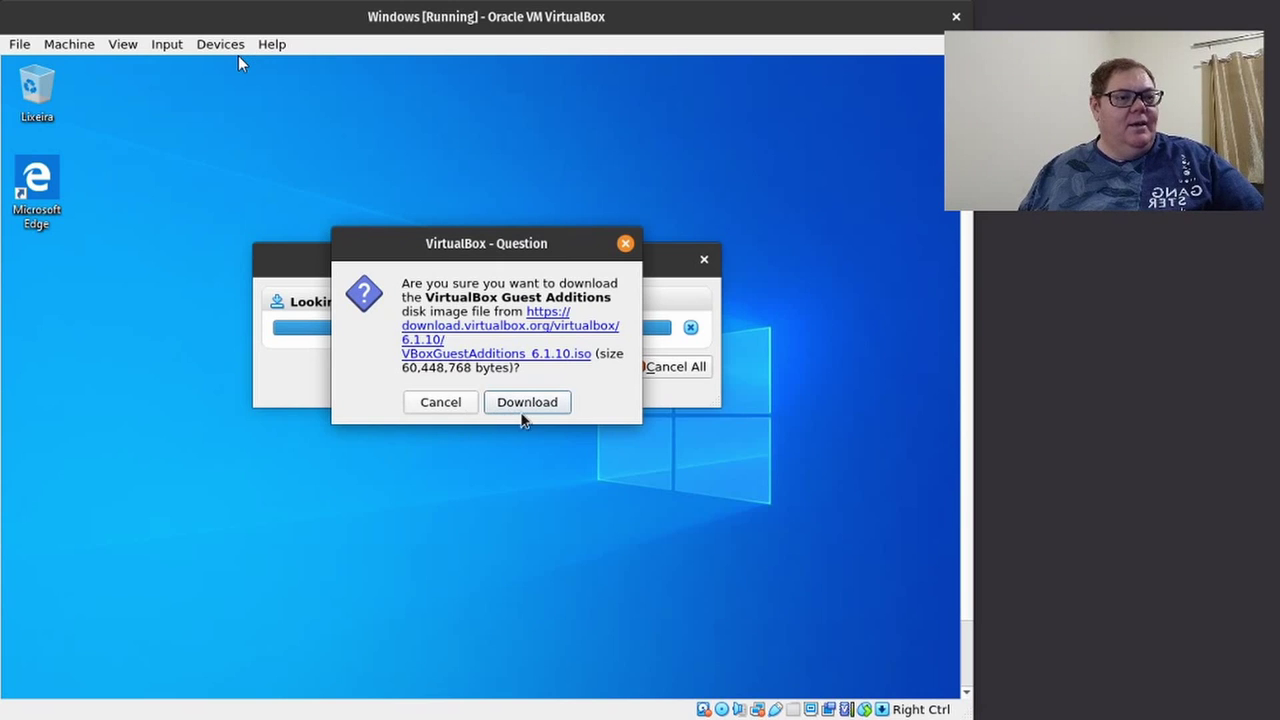
left_click(521, 410)
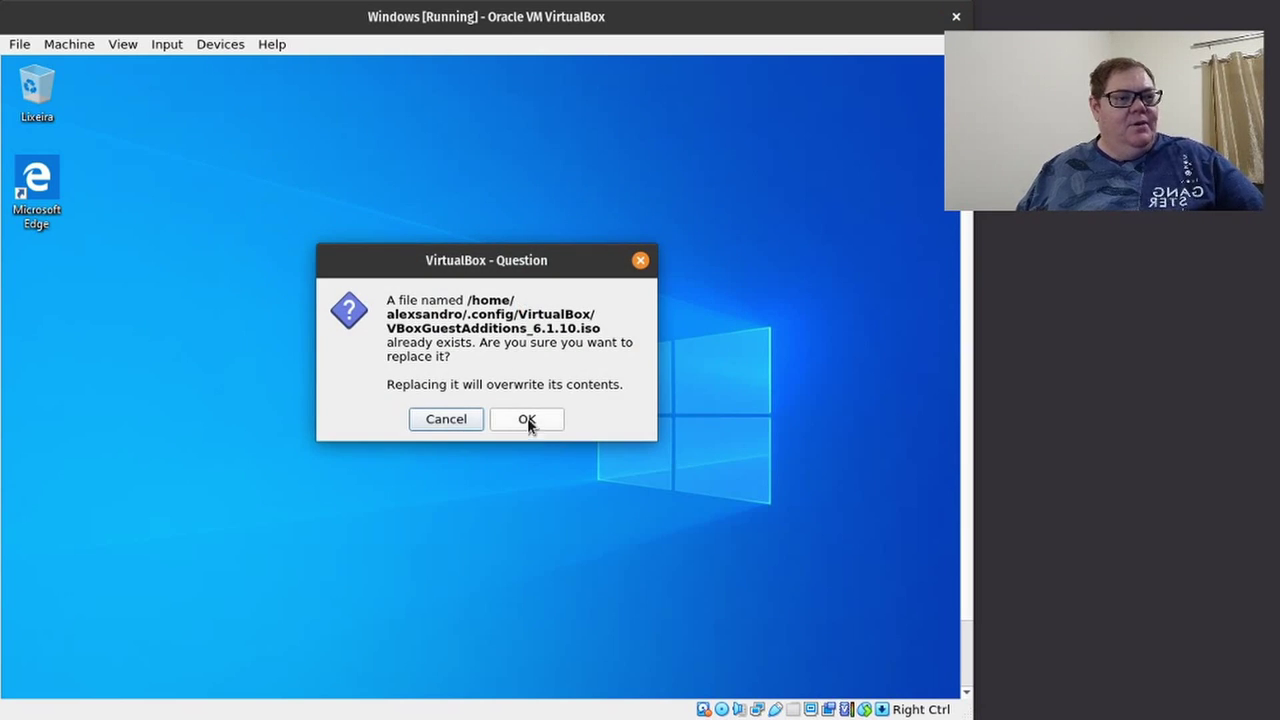
left_click(527, 419)
left_click(518, 450)
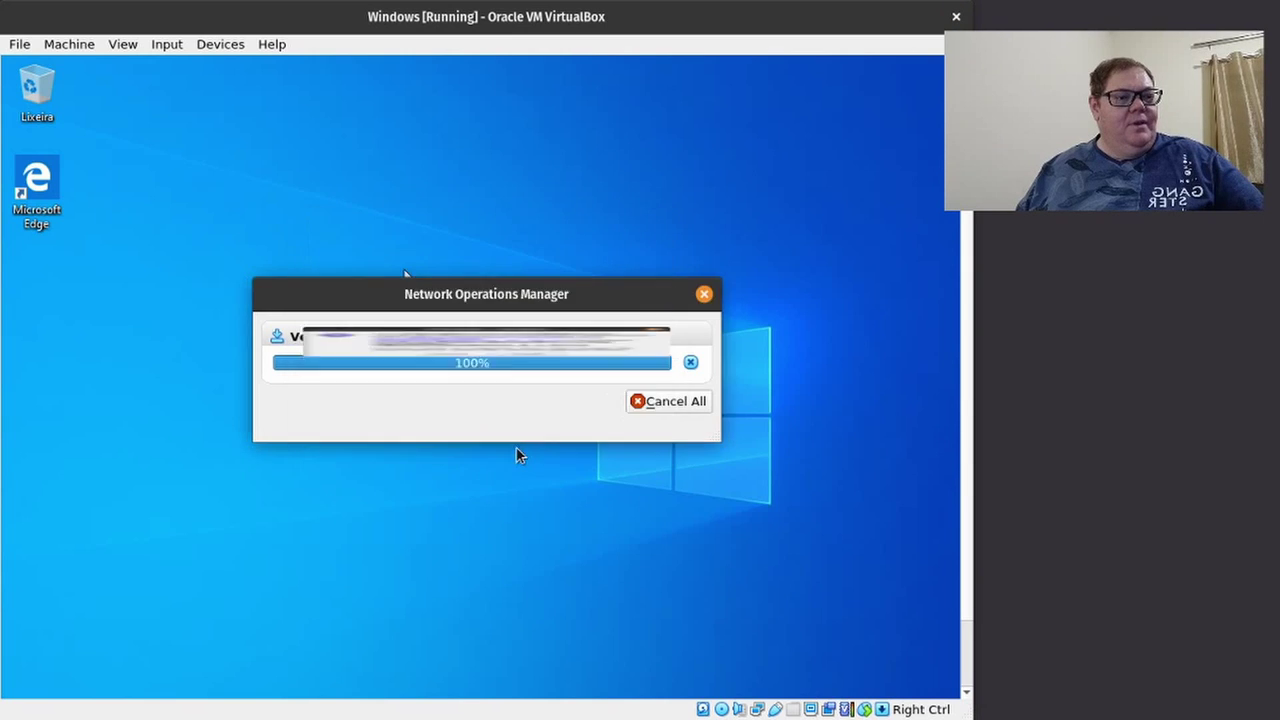
left_click(210, 44)
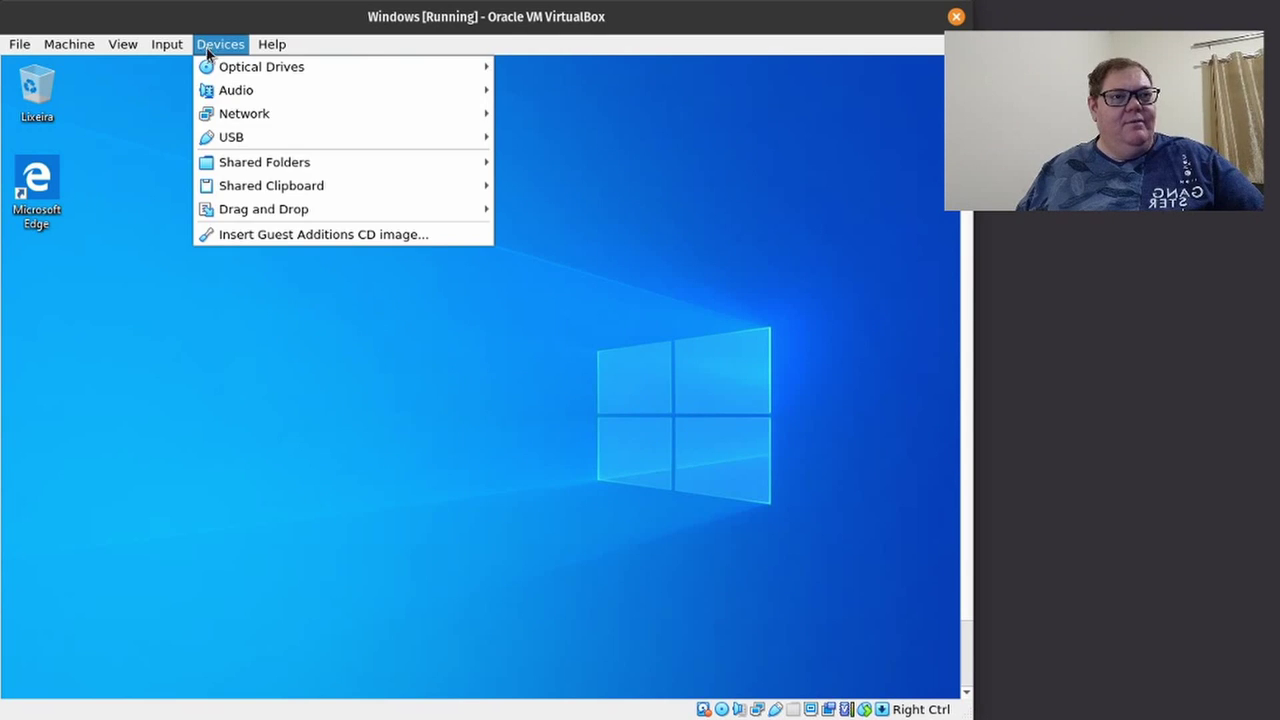
Insert the Guest Additions CD and view Este Computador in File Explorer, showing drive D:.
left_click(377, 236)
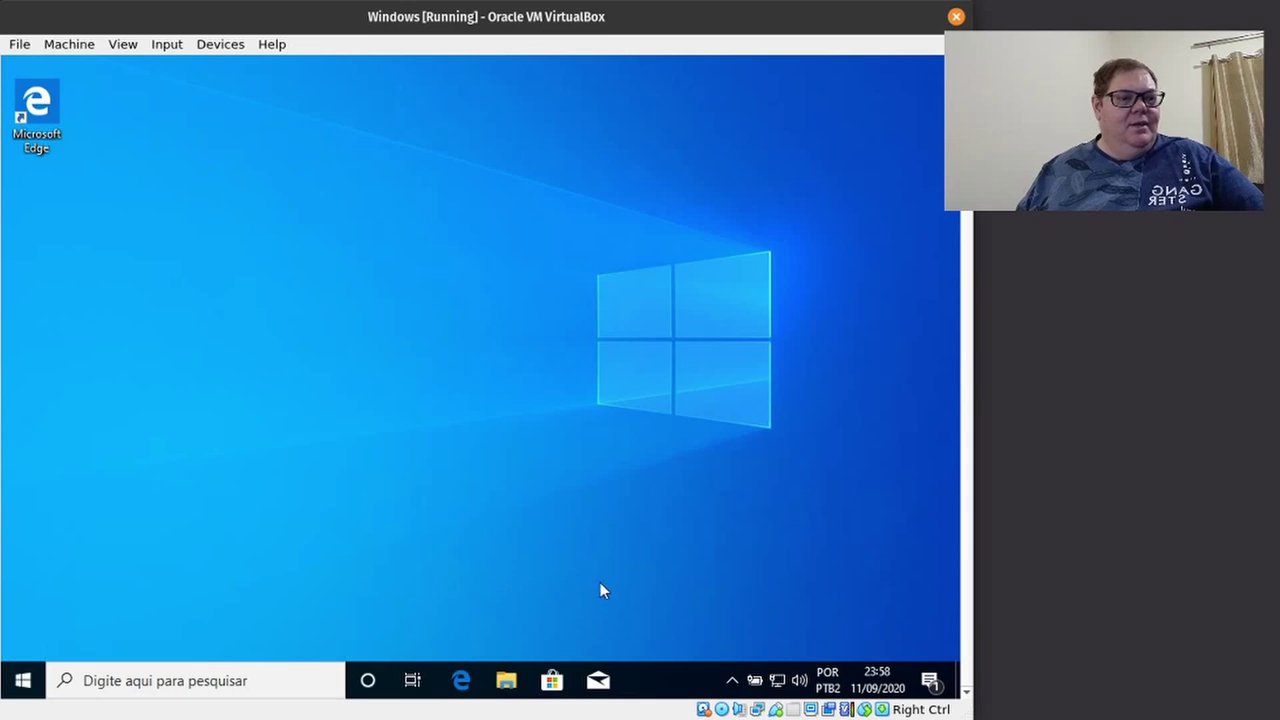
left_click(506, 681)
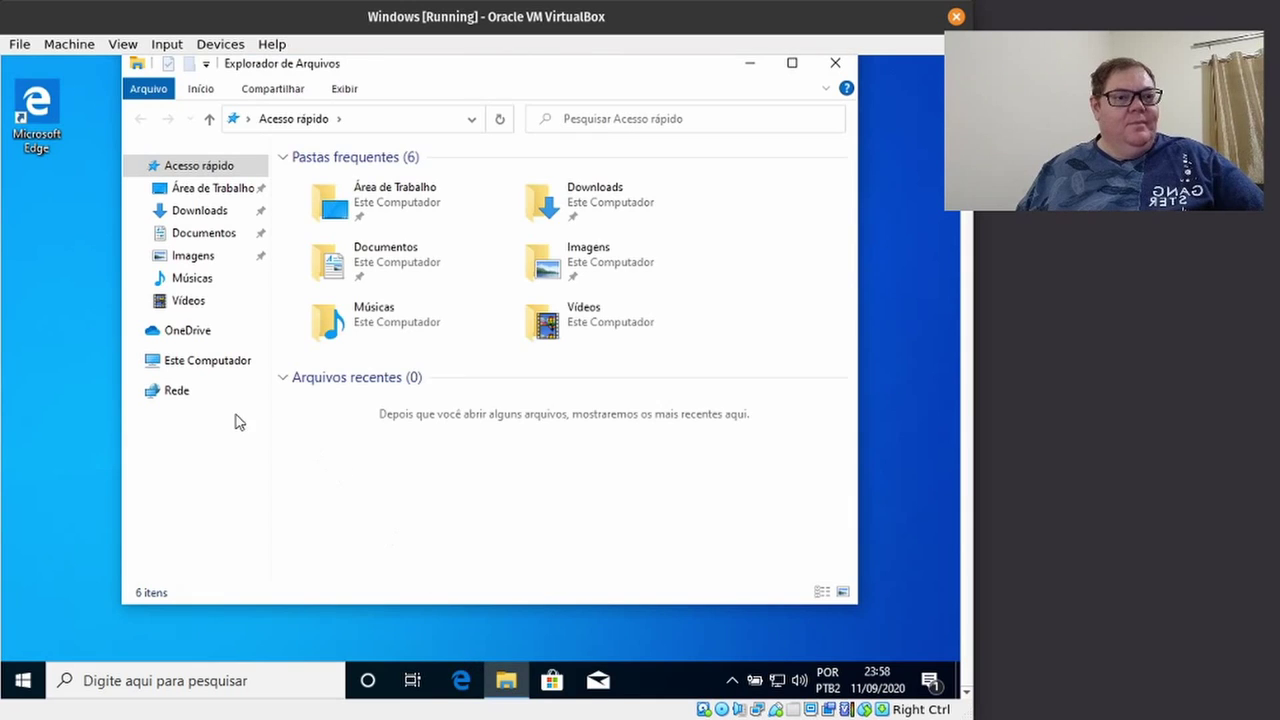
left_click(193, 364)
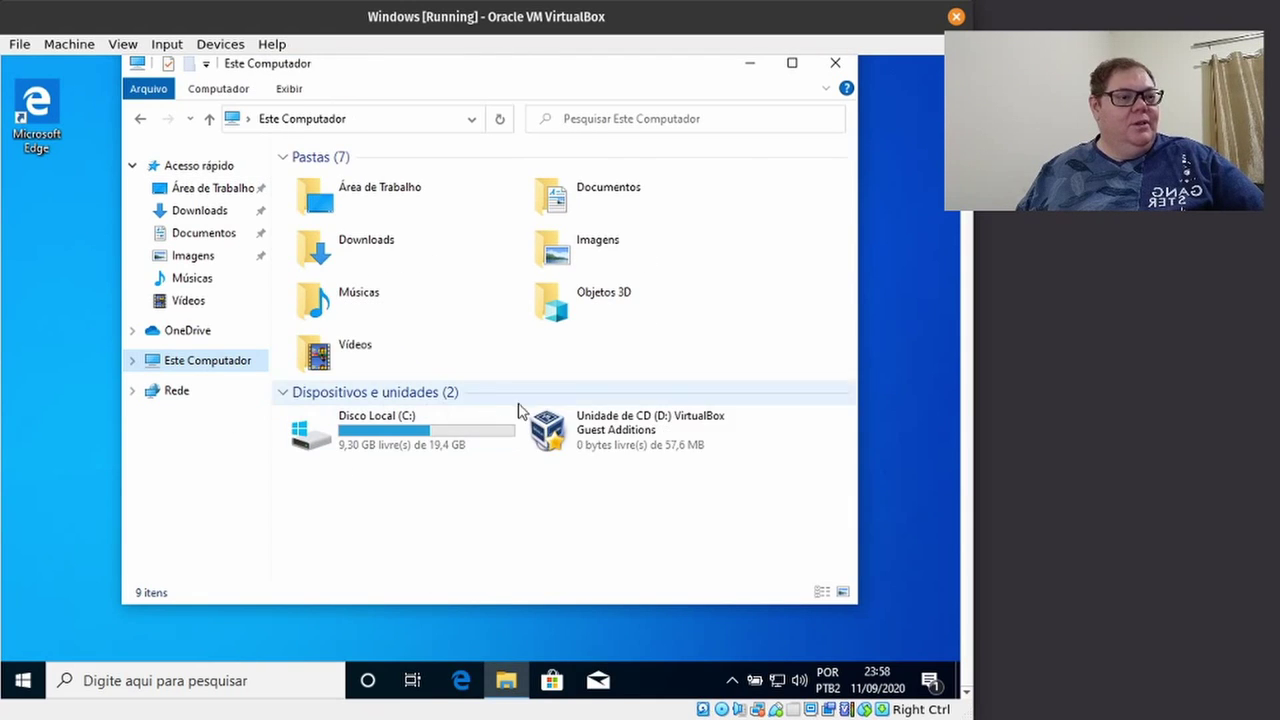
Run VBoxWindowsAdditions-amd64 from drive D: with default settings, approving the Oracle driver and deferring reboot.
double_click(595, 430)
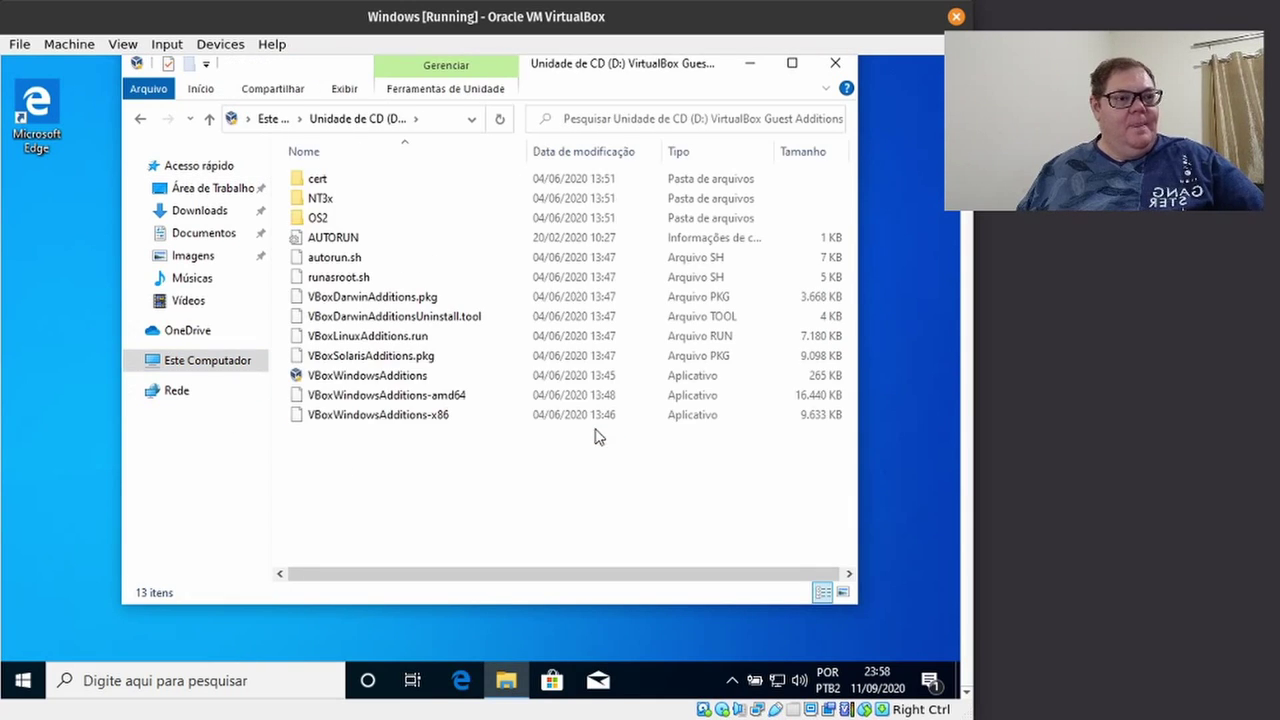
left_click(360, 400)
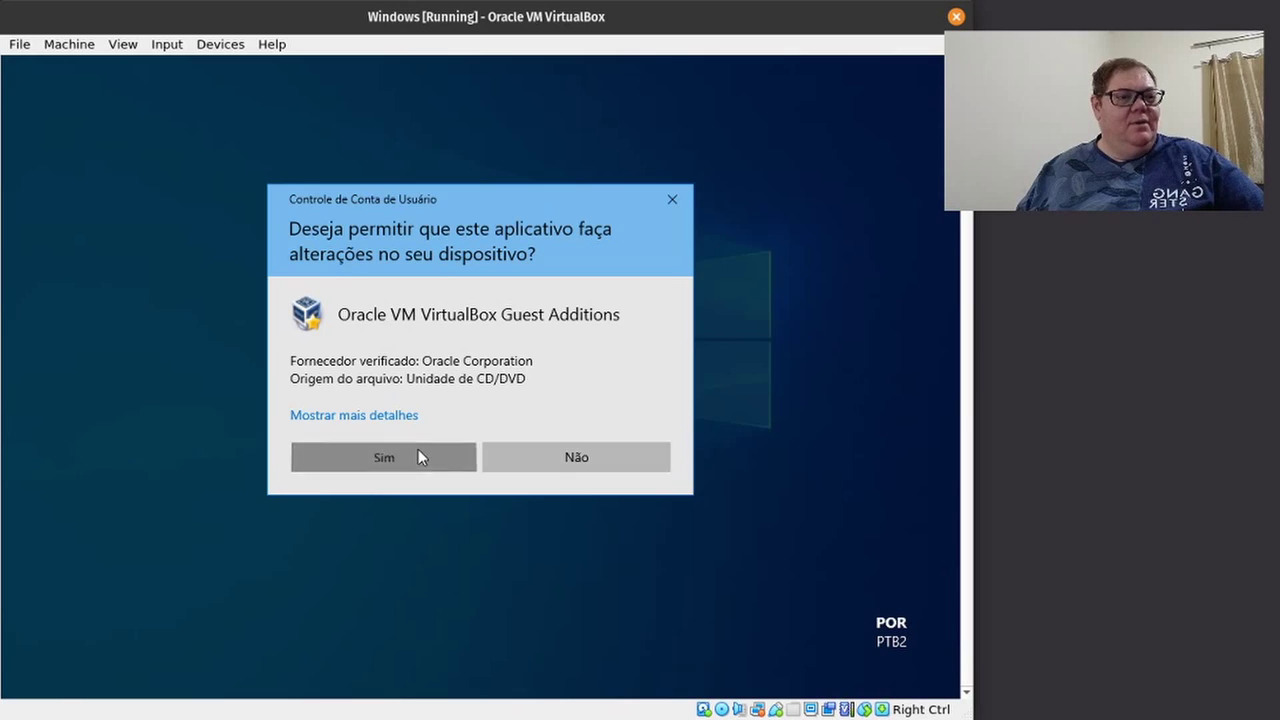
left_click(418, 450)
left_click(580, 479)
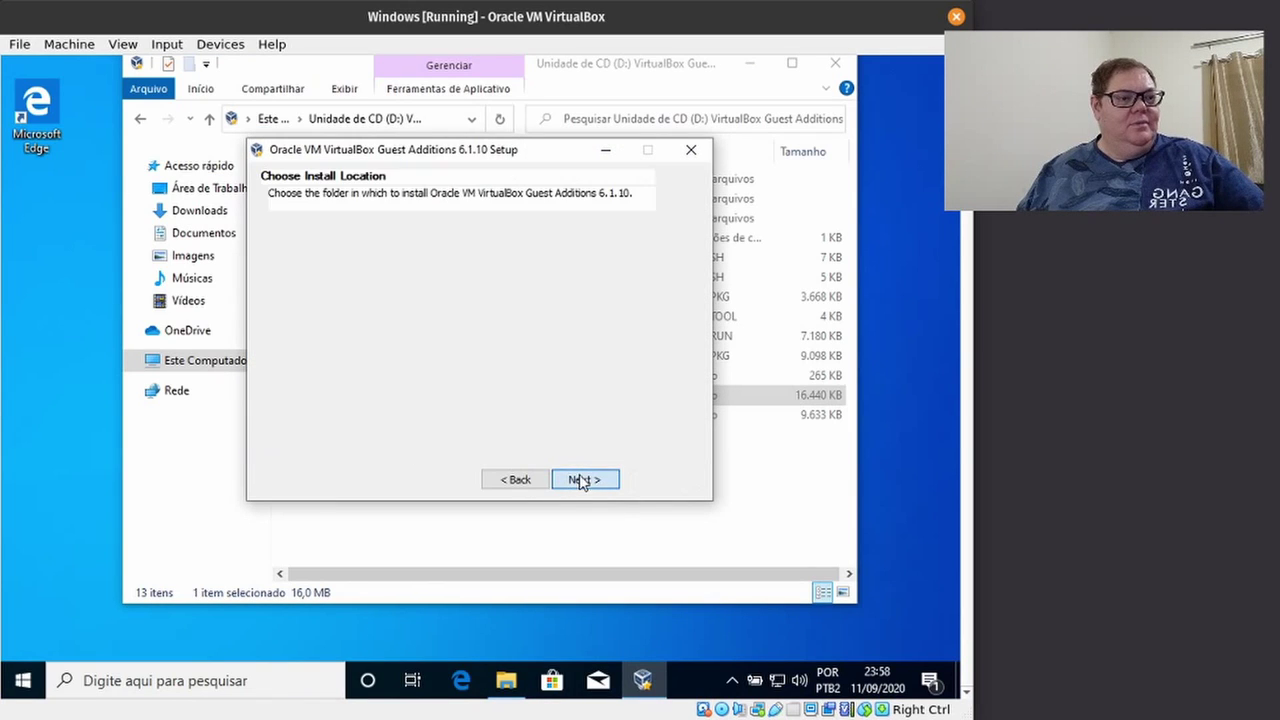
left_click(584, 480)
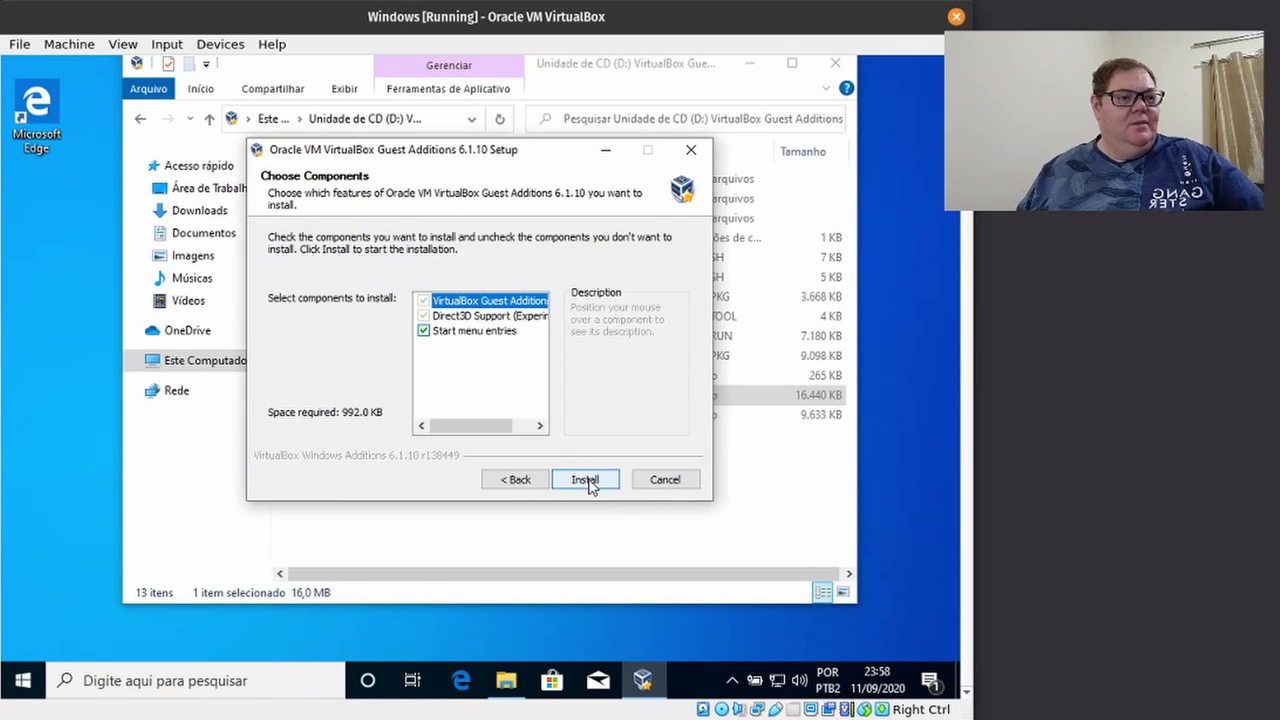
left_click(588, 483)
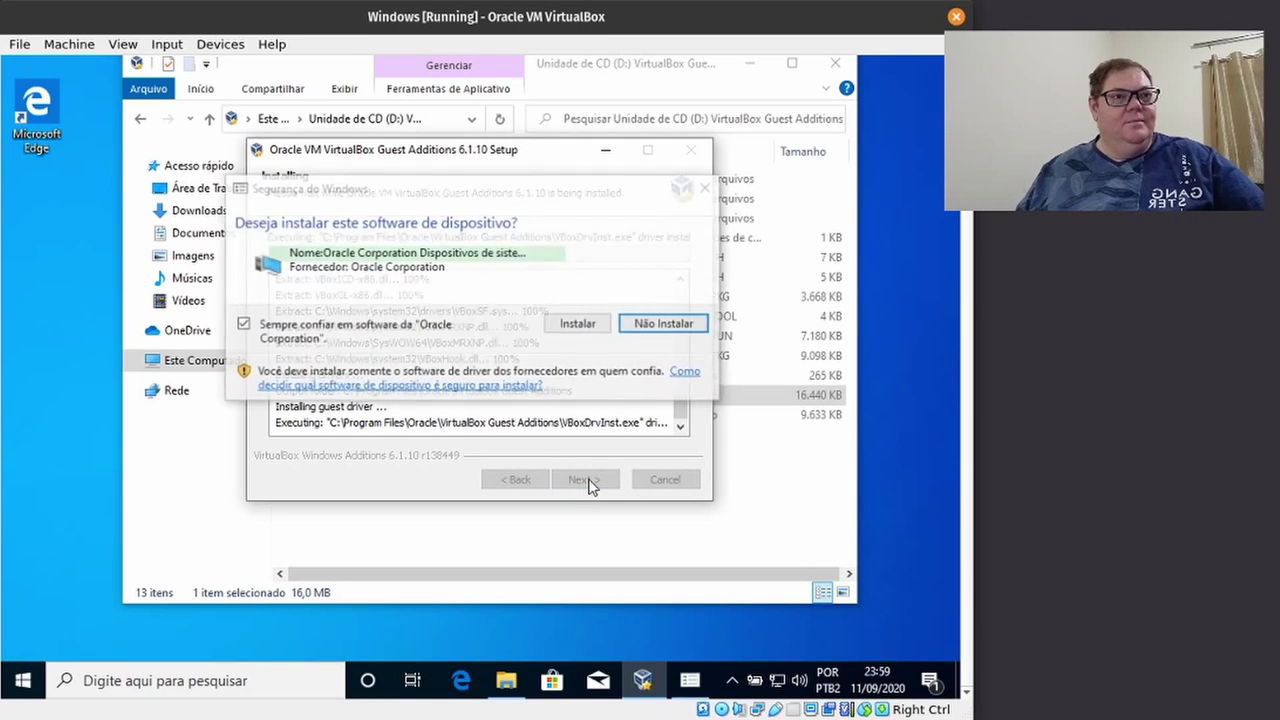
left_click(577, 330)
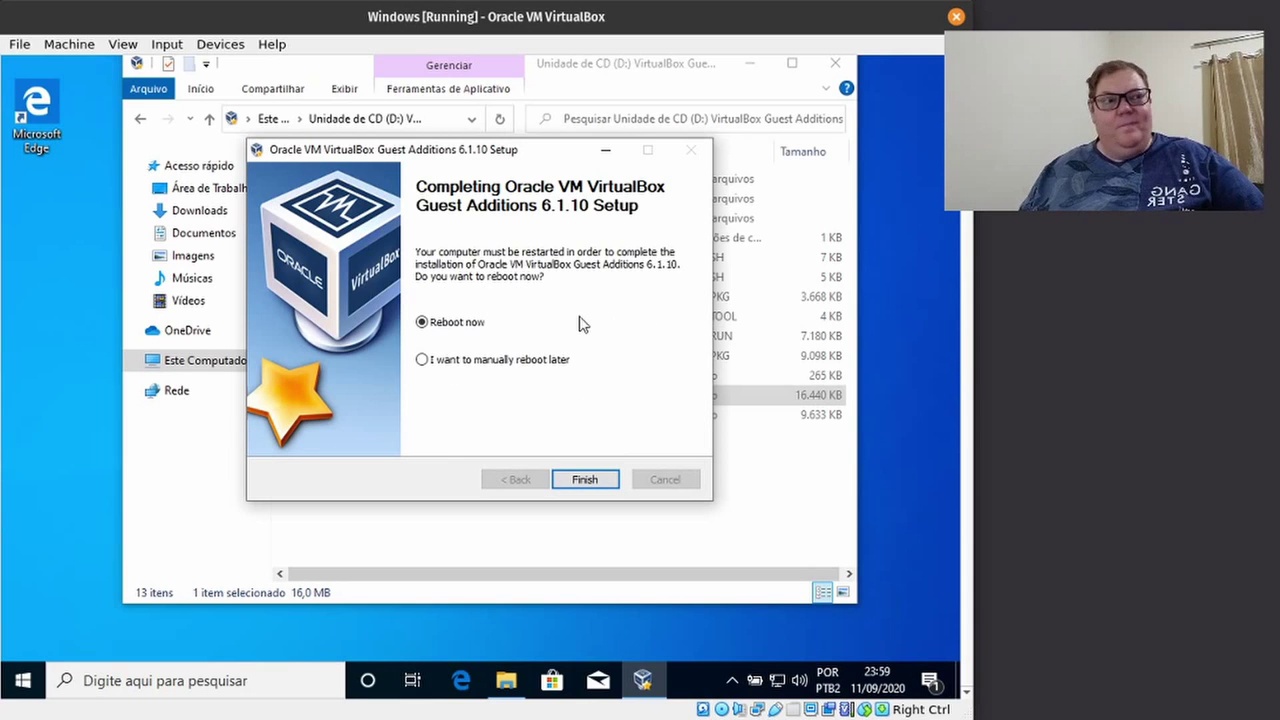
left_click(493, 361)
Close the Guest Additions setup and File Explorer, then switch the VM to full-screen.
left_click(585, 479)
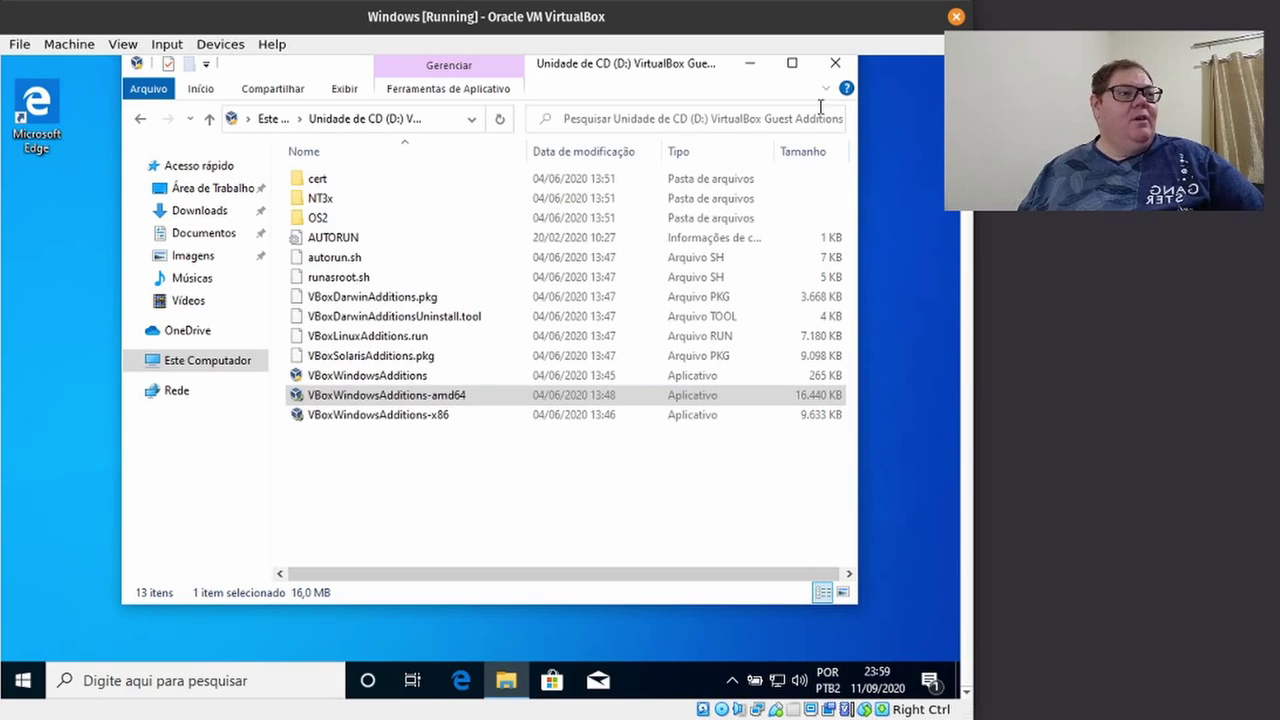
left_click(835, 62)
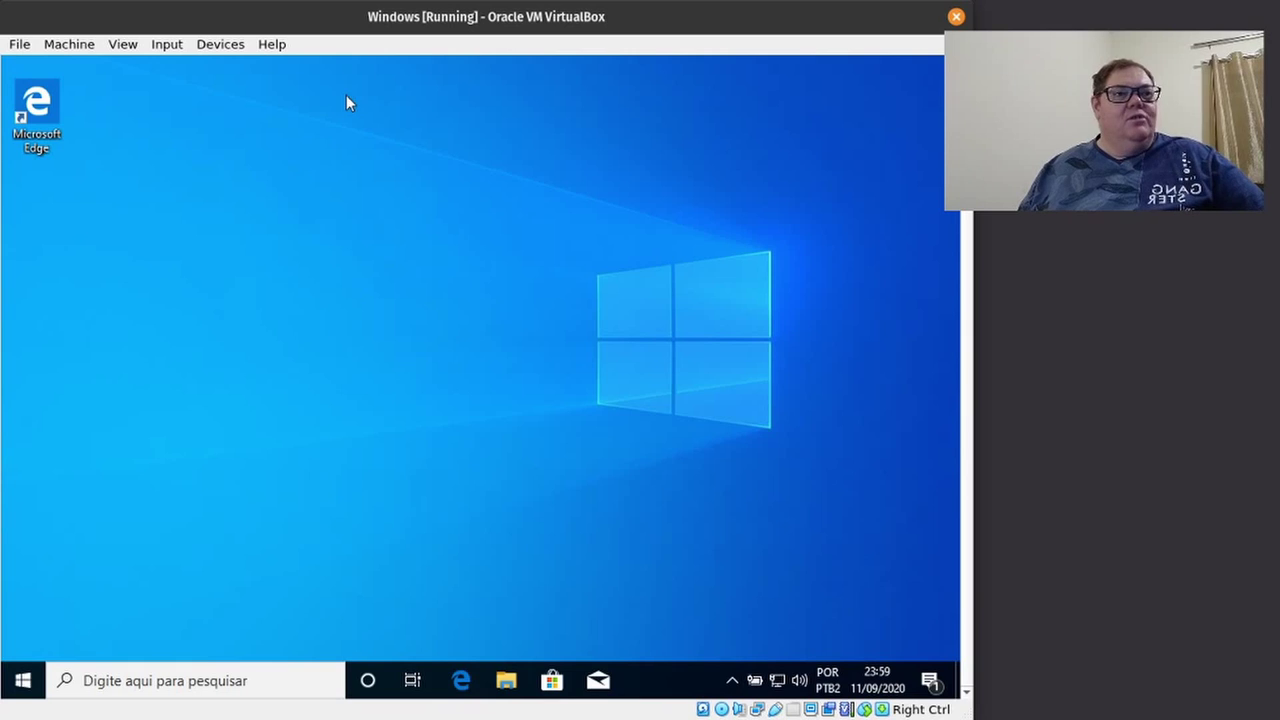
left_click(124, 46)
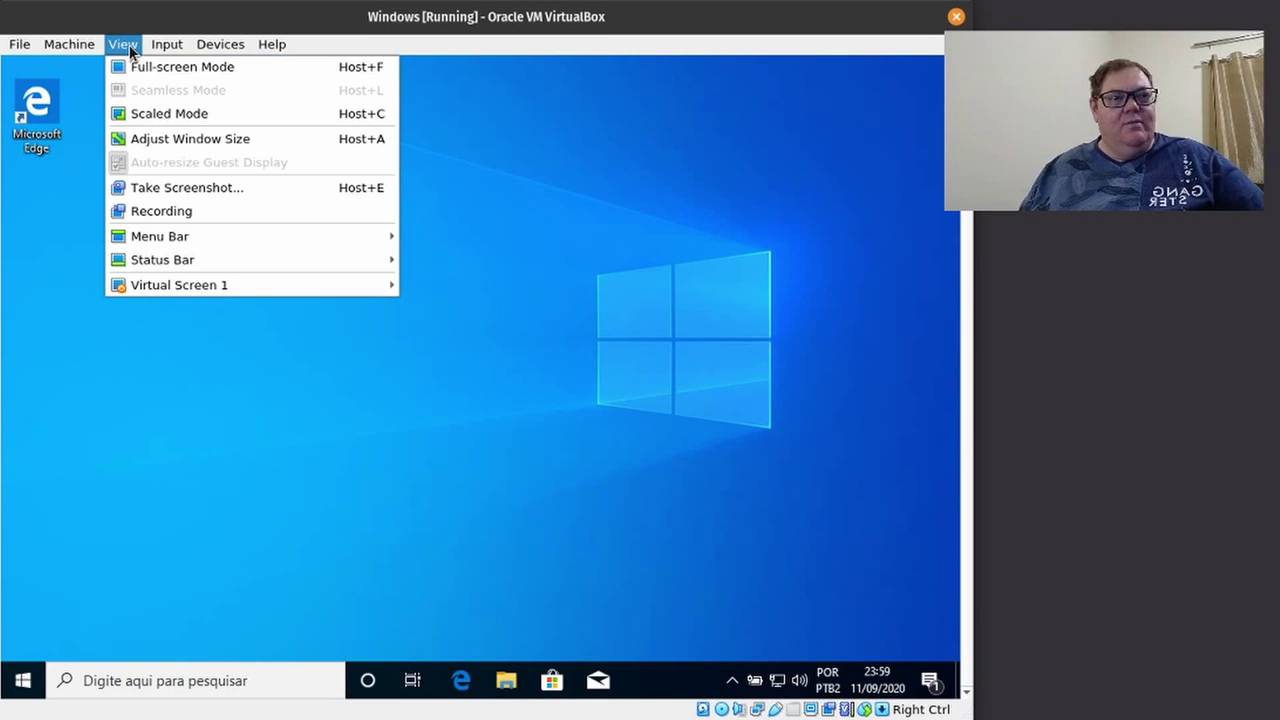
left_click(153, 67)
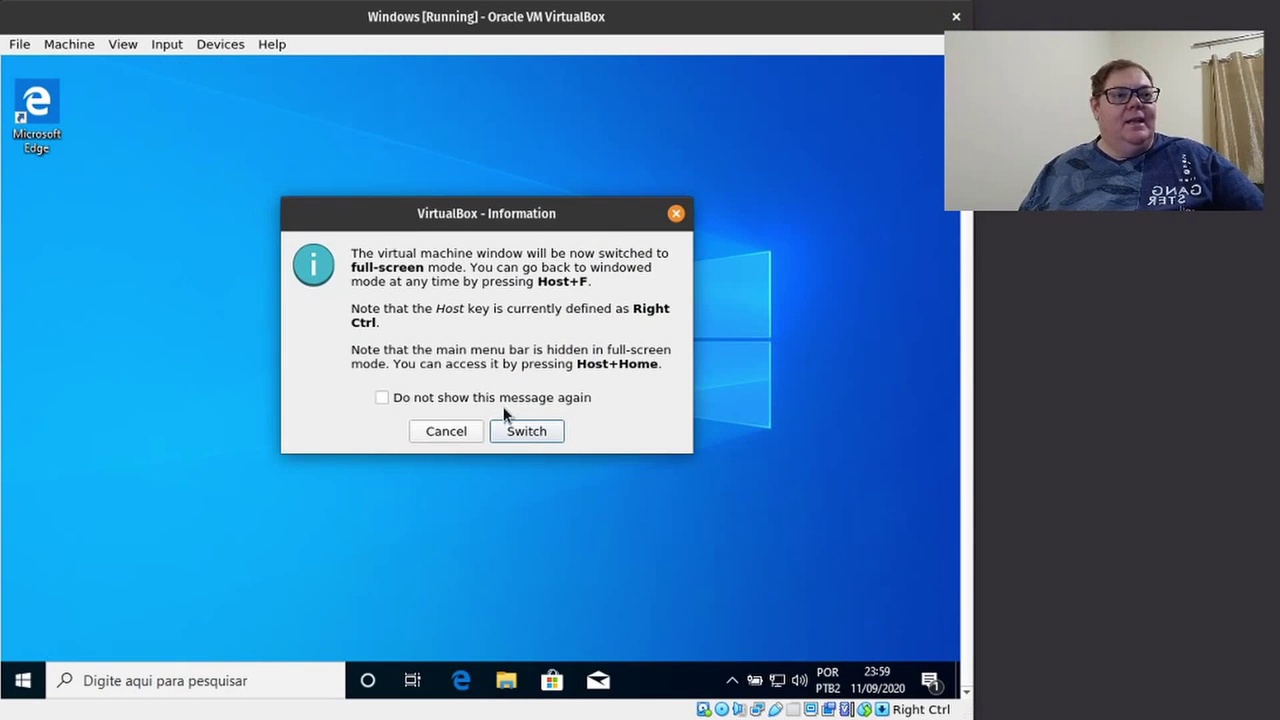
left_click(525, 430)
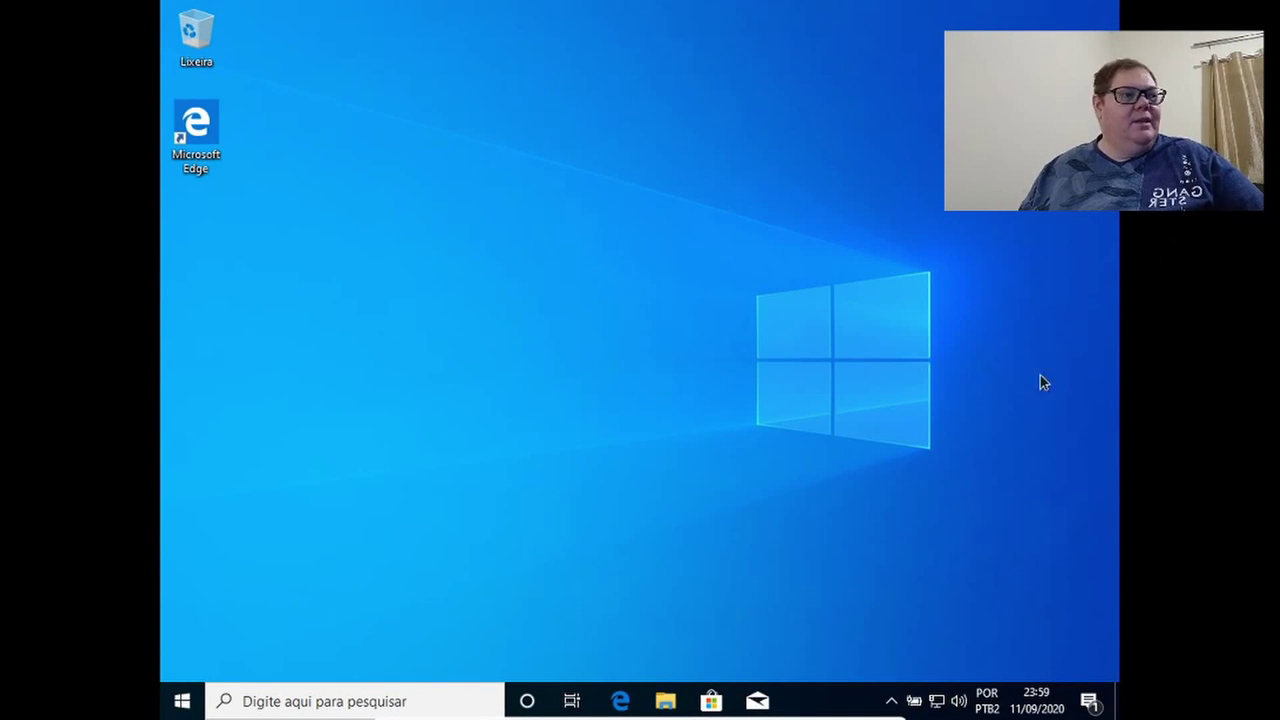
Exit full-screen from the mini toolbar and nudge the VM window slightly right.
mouse_move(866, 716)
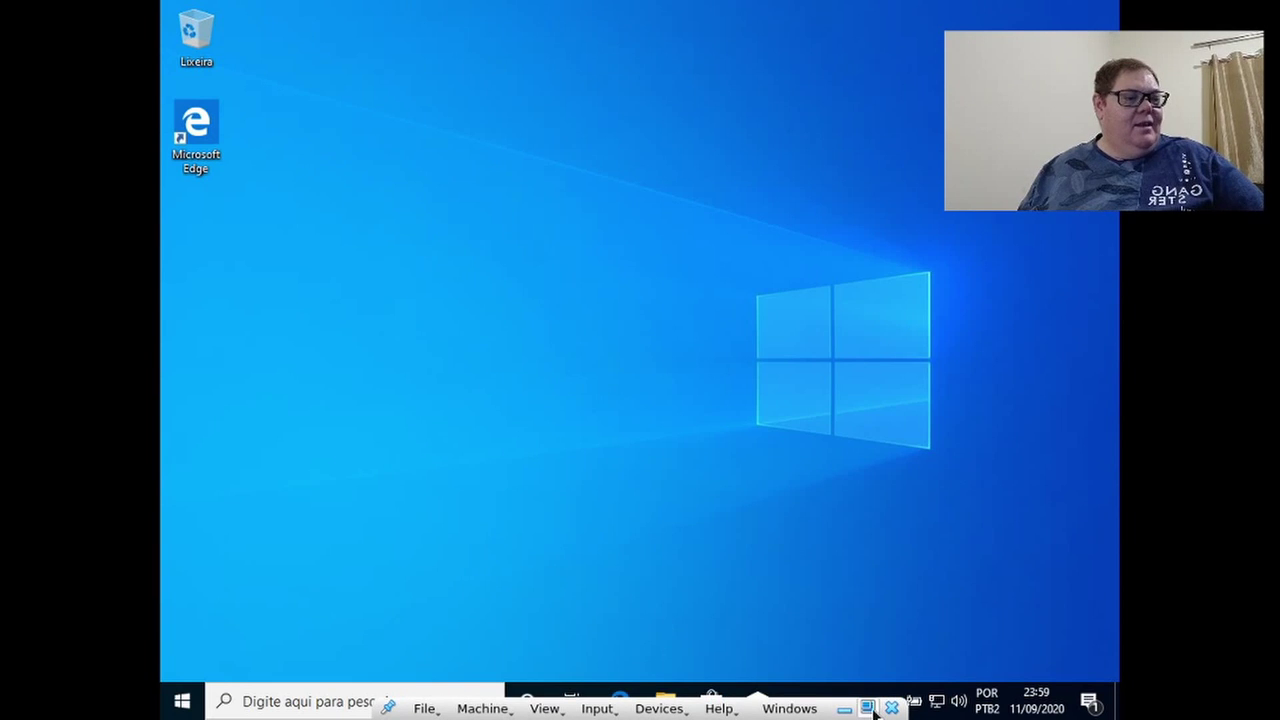
left_click(868, 708)
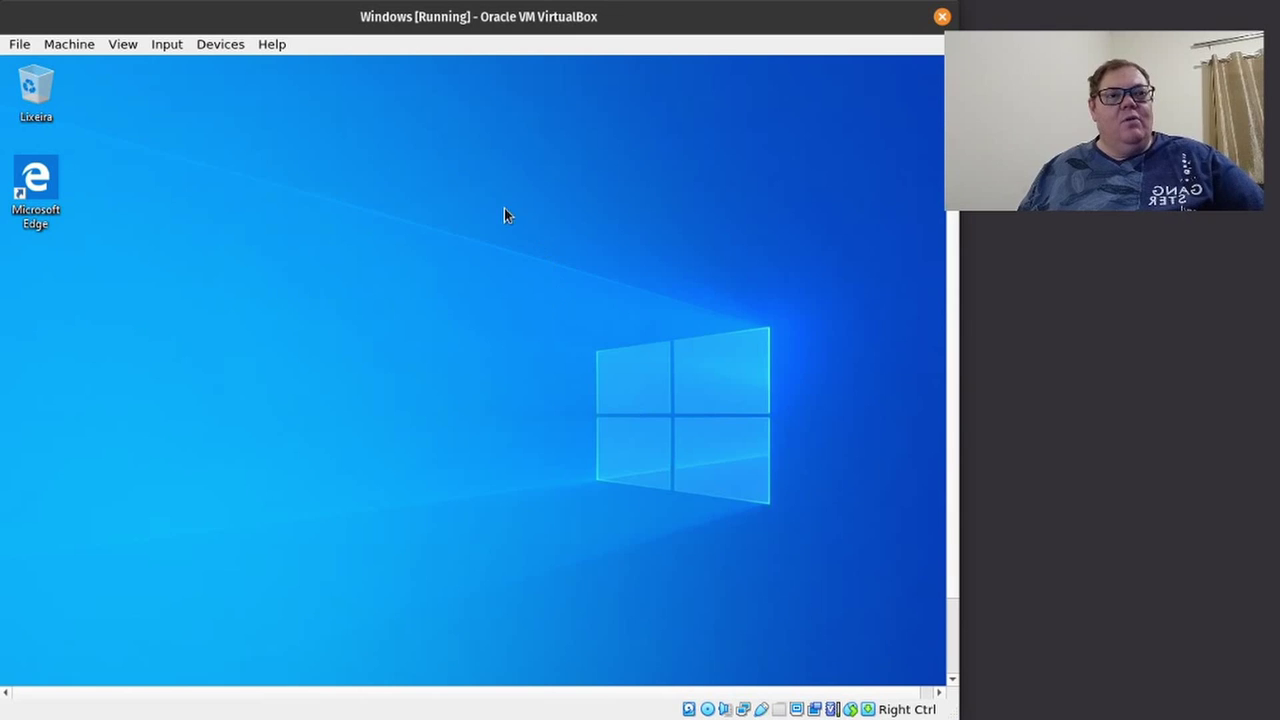
left_click_drag(597, 20, 637, 20)
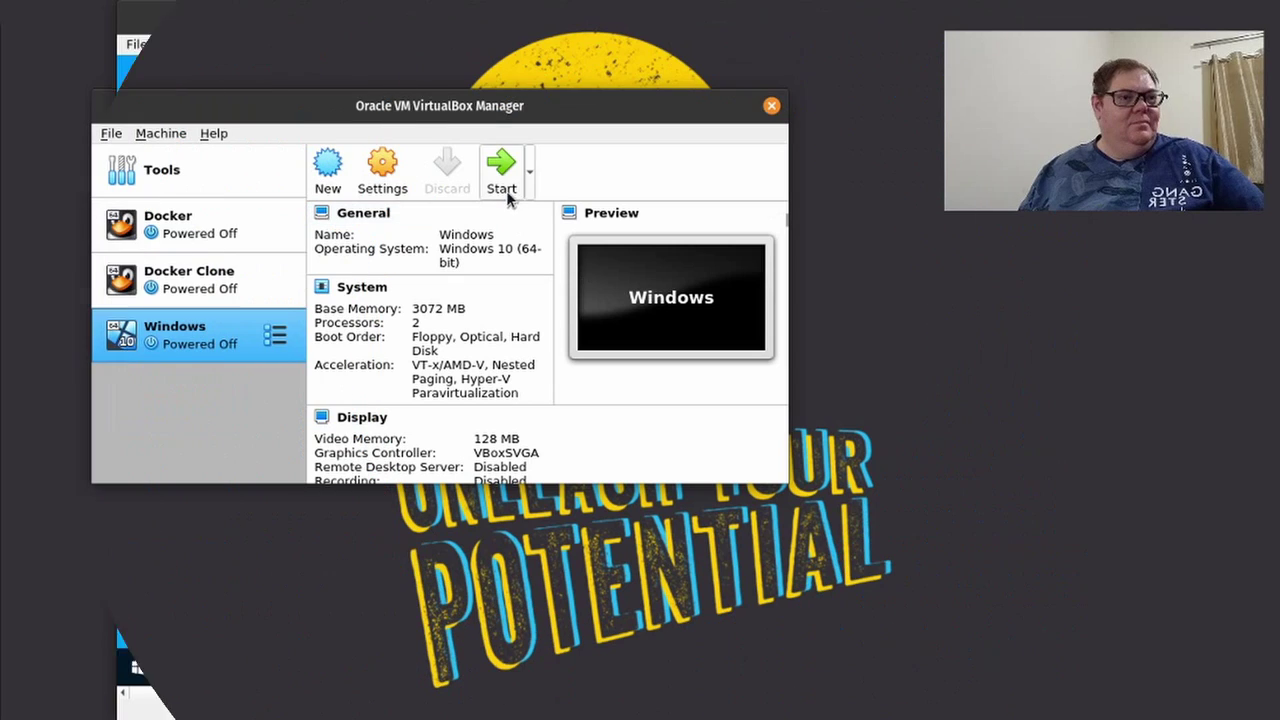
Start the Windows VM, dismiss the keyboard capture notice, and switch it to full-screen.
left_click(503, 190)
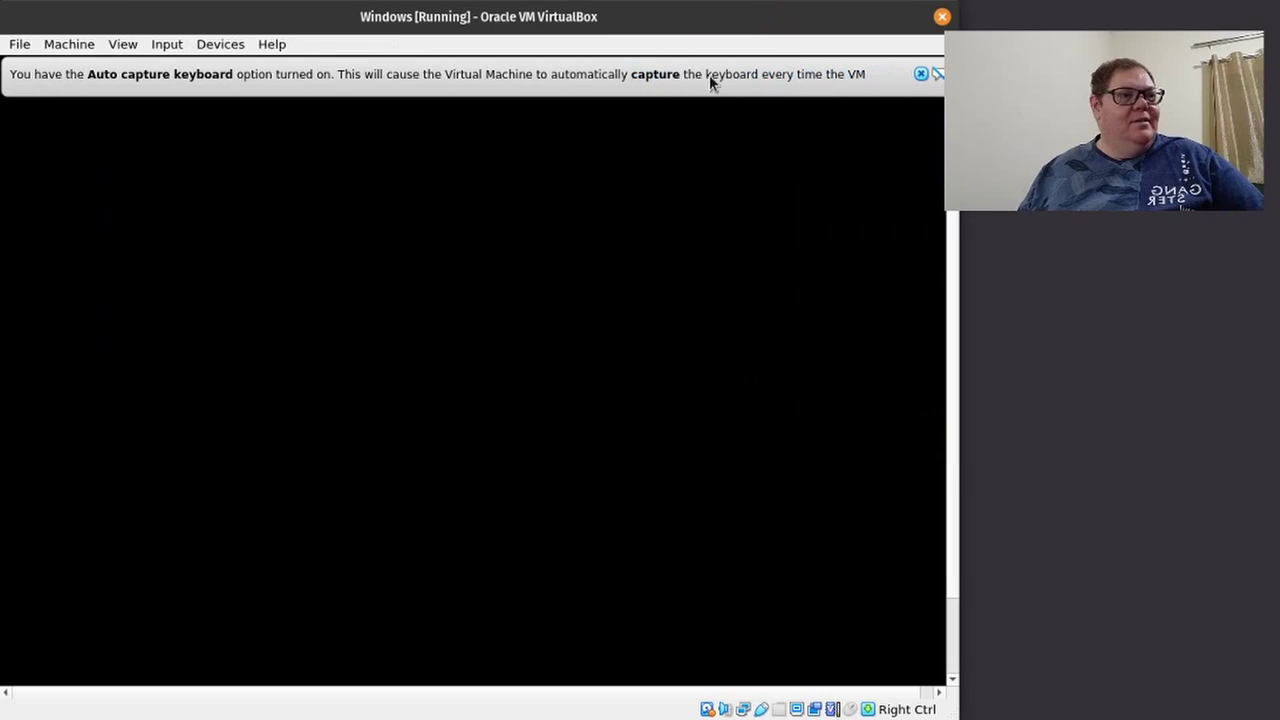
left_click(920, 75)
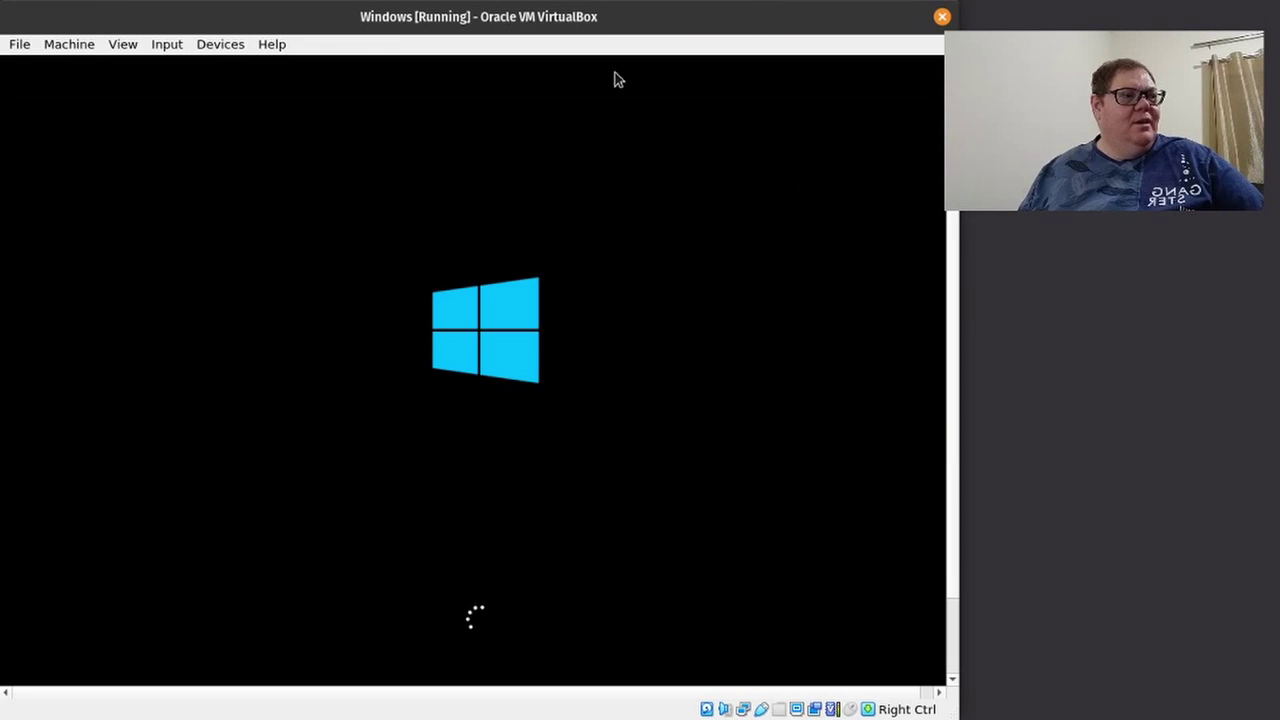
left_click(123, 45)
left_click(127, 65)
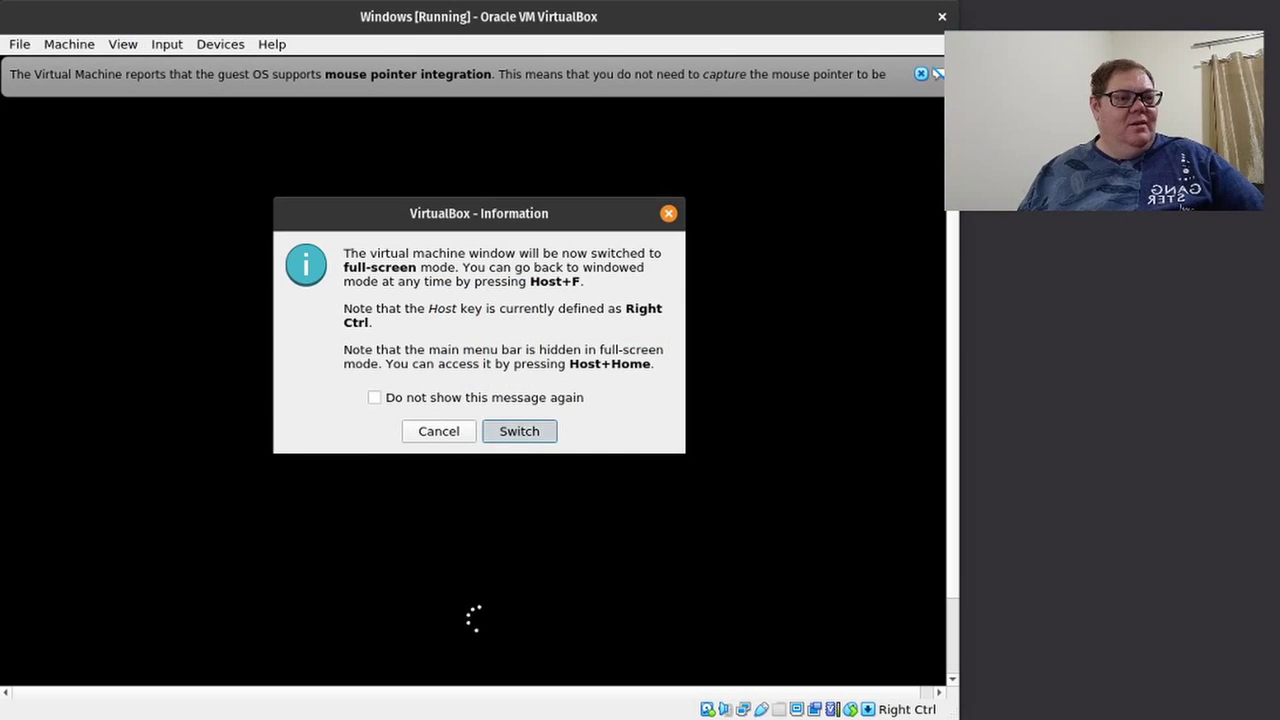
left_click(512, 431)
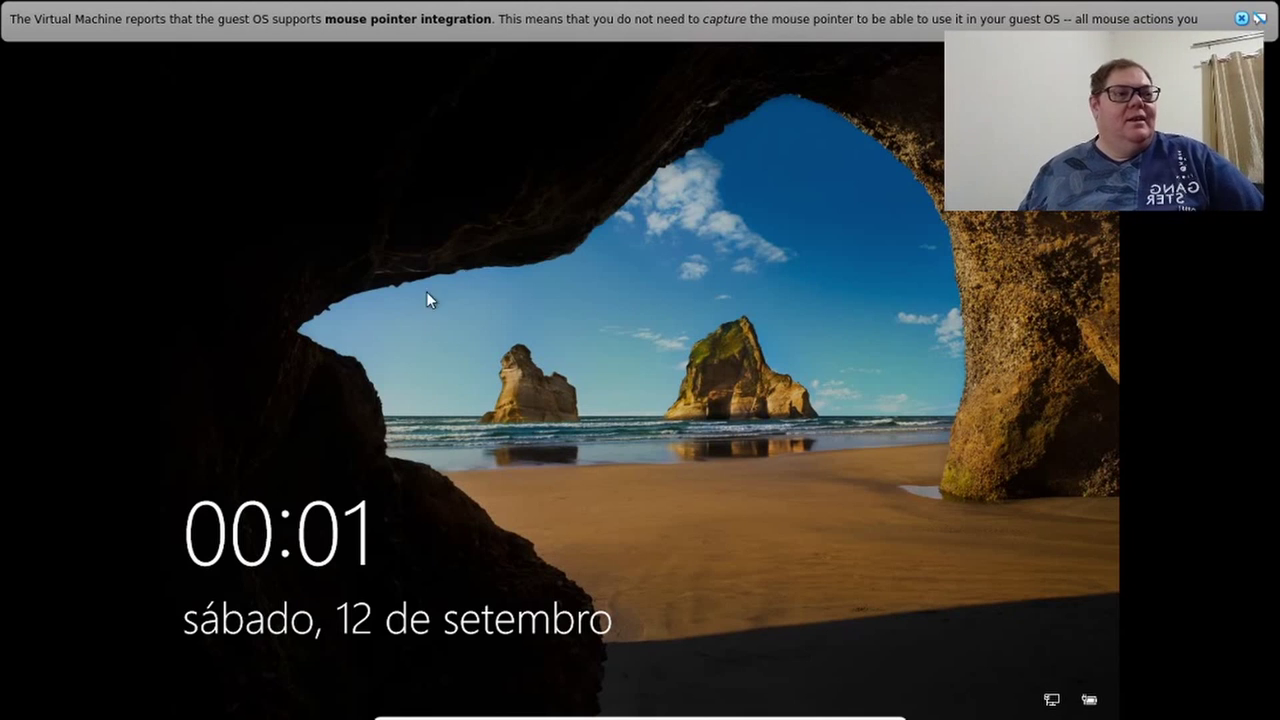
Sign in to Windows from the lock screen with the account password.
left_click(438, 377)
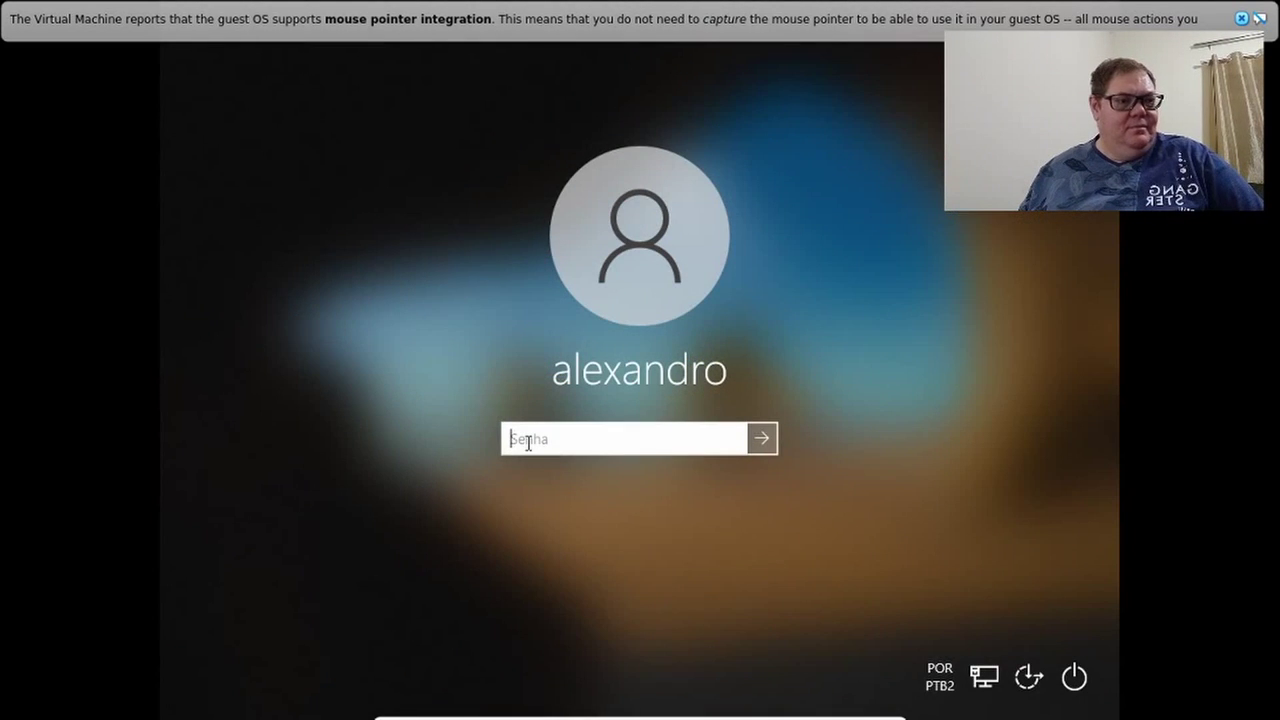
type("••")
key("Return")
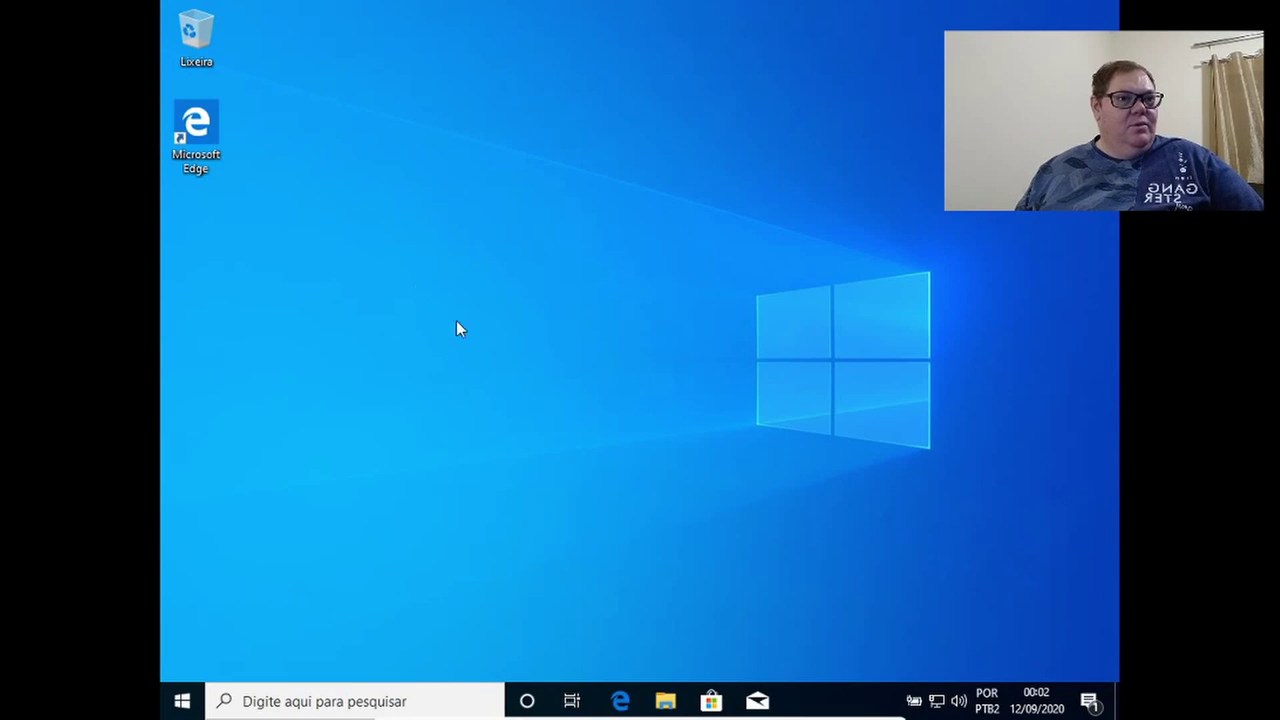
Launch Edge maximized on the Microsoft Edge download page and close the Iniciar news tab.
left_click(620, 701)
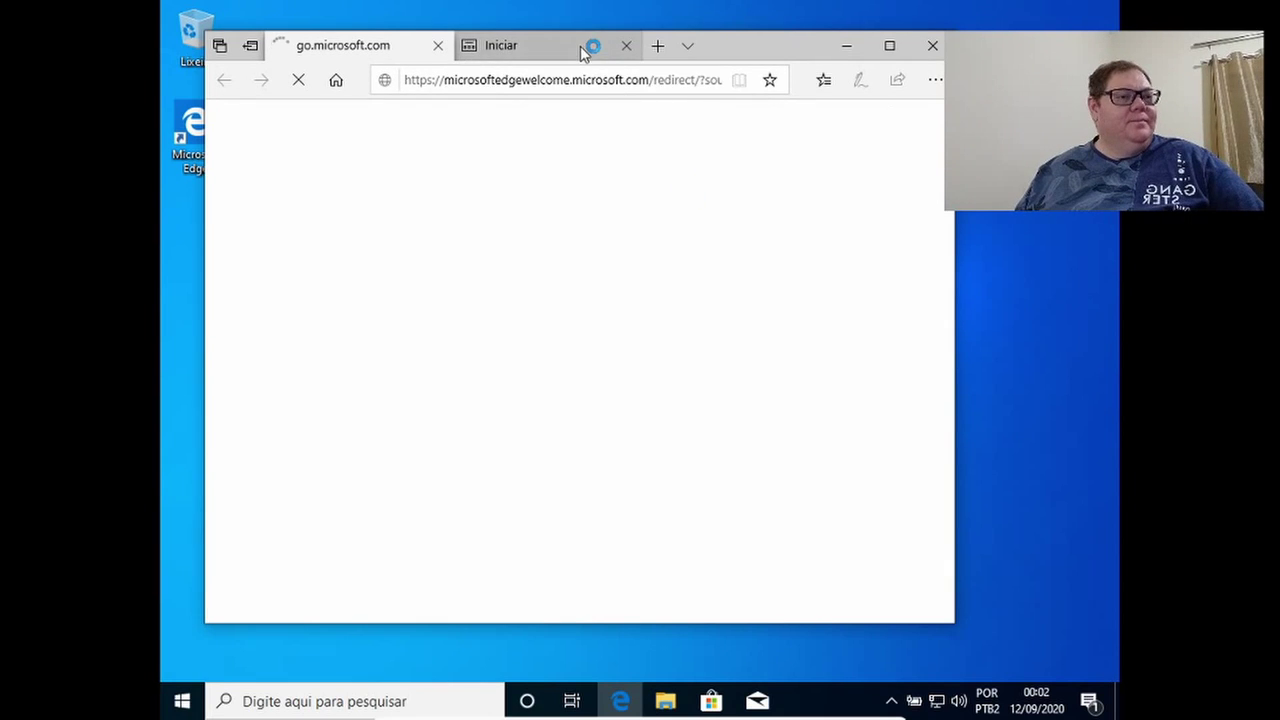
left_click(586, 47)
left_click(252, 52)
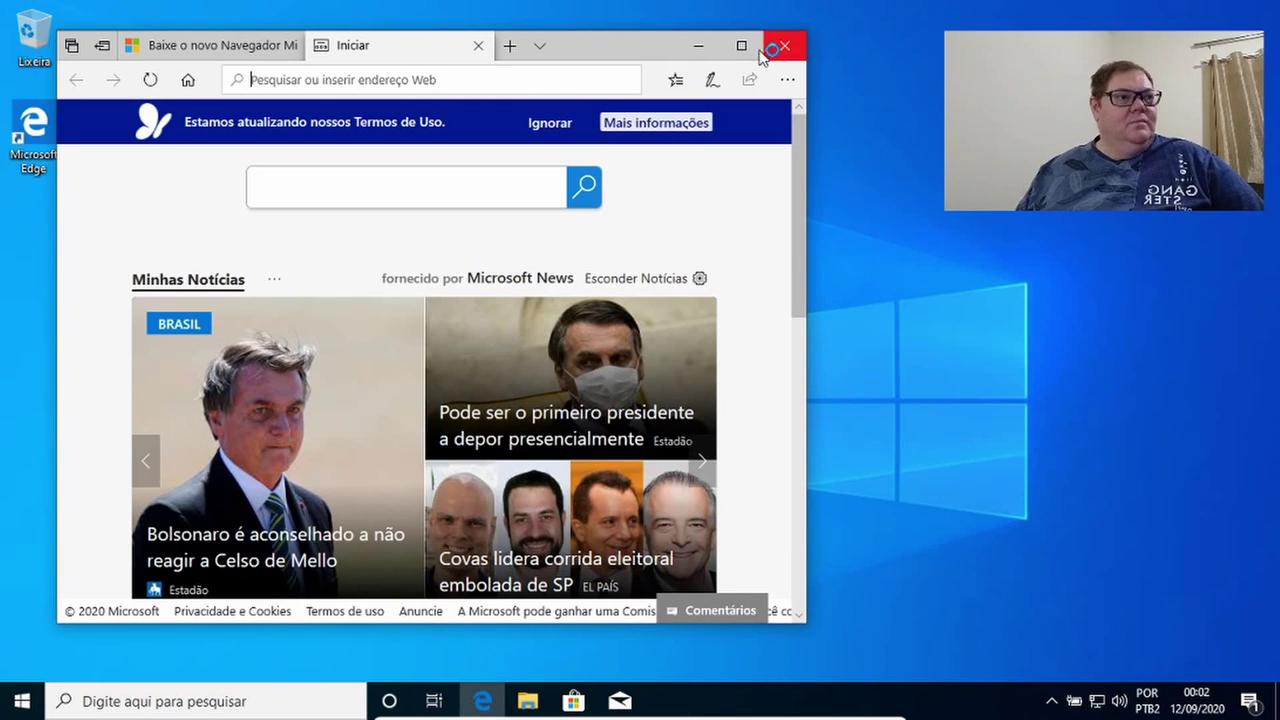
left_click(741, 45)
left_click(507, 50)
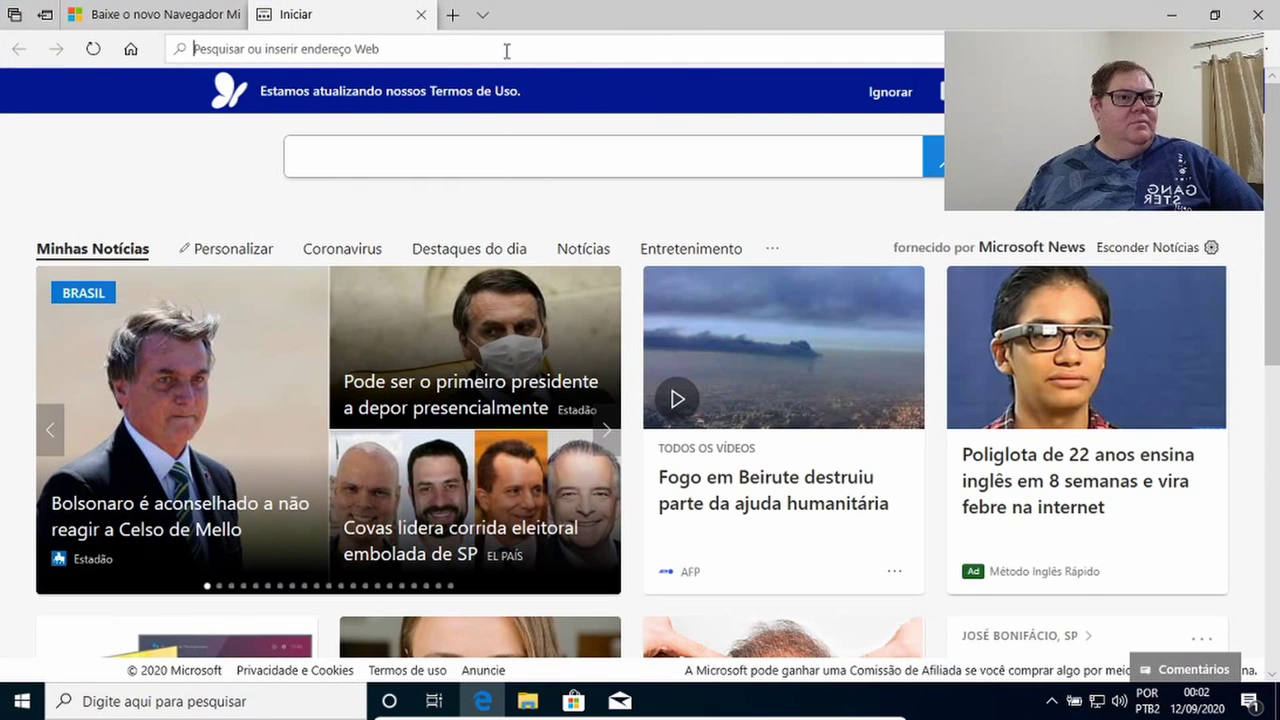
left_click(421, 14)
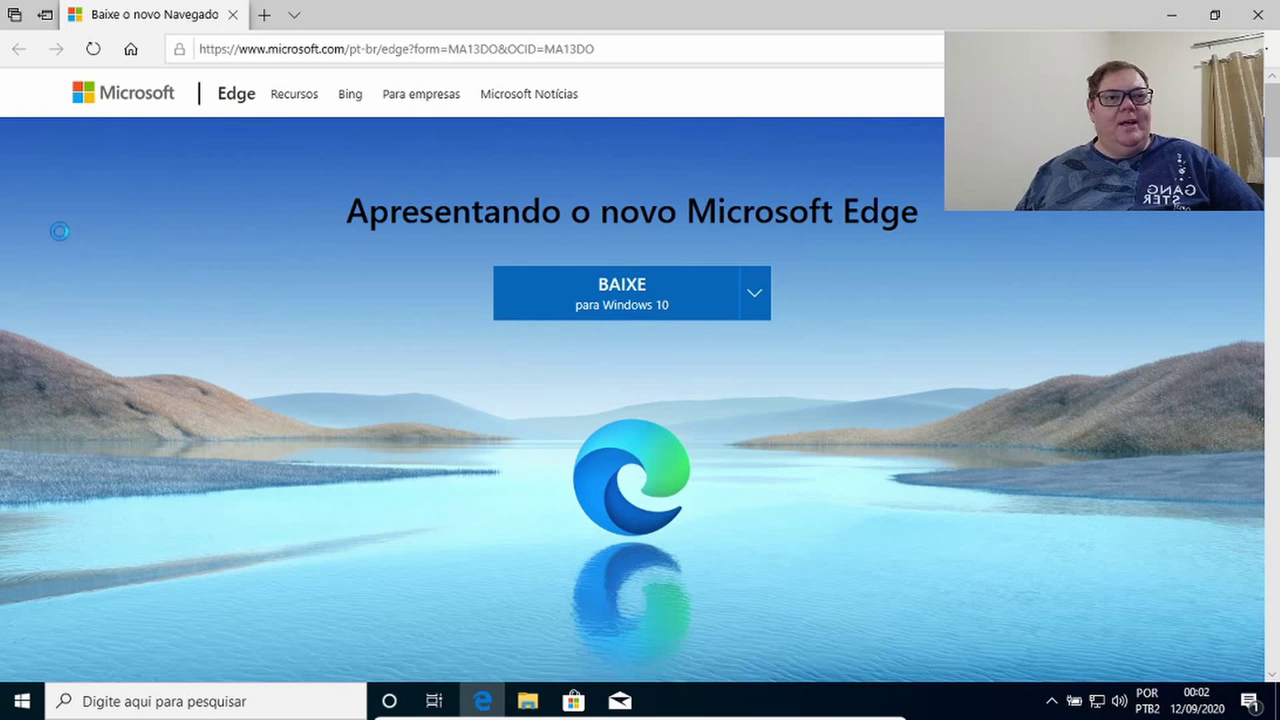
Load spiceworks.com in the Edge address bar.
left_click(499, 56)
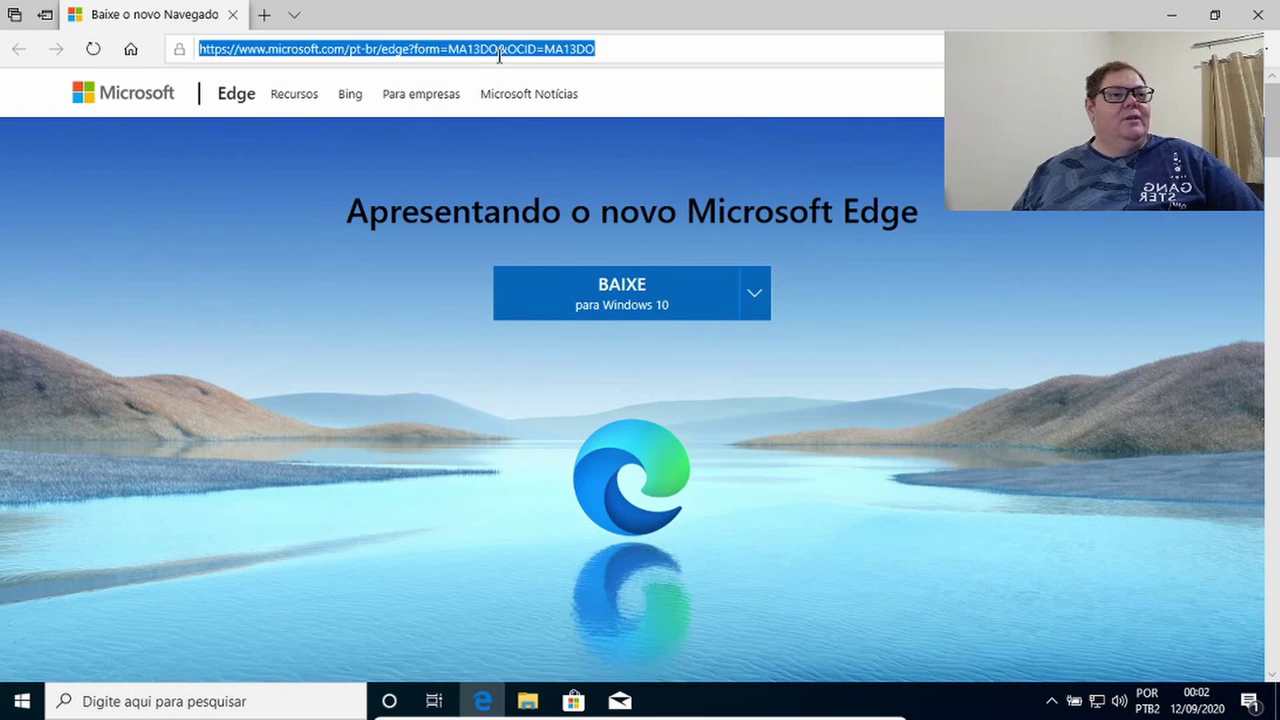
type("spicewoe")
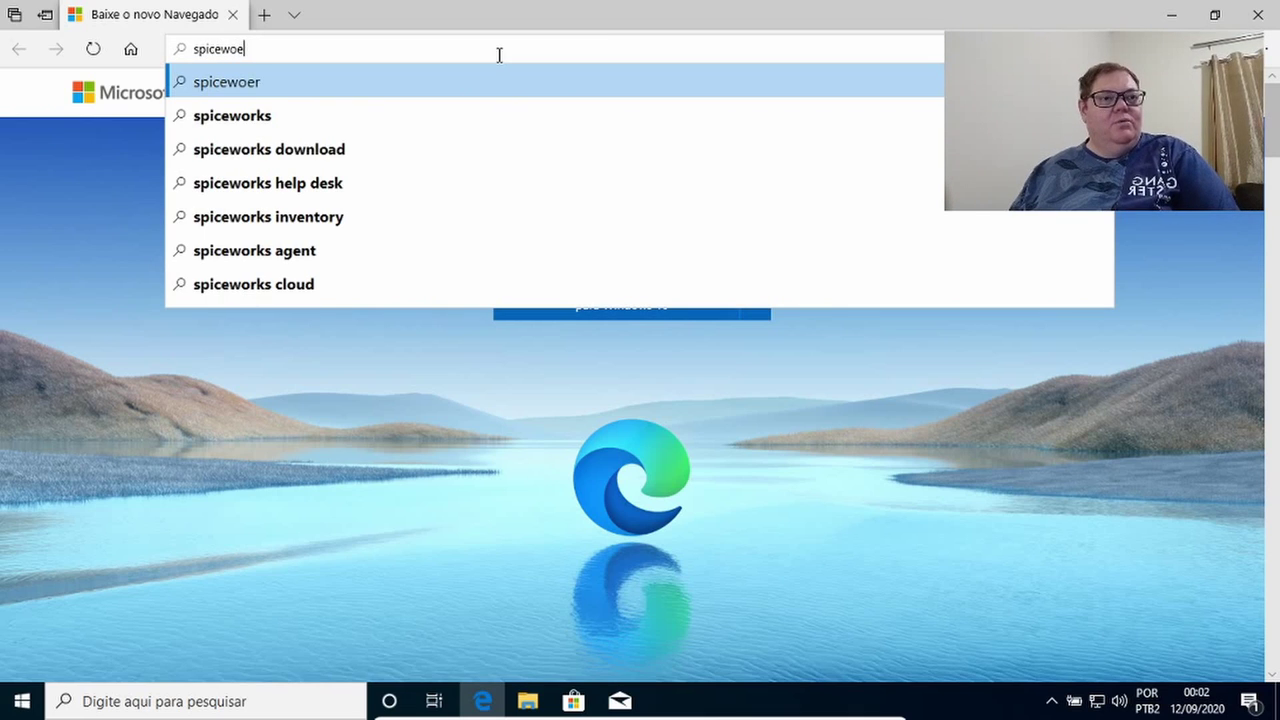
key("BackSpace")
type("rks.co")
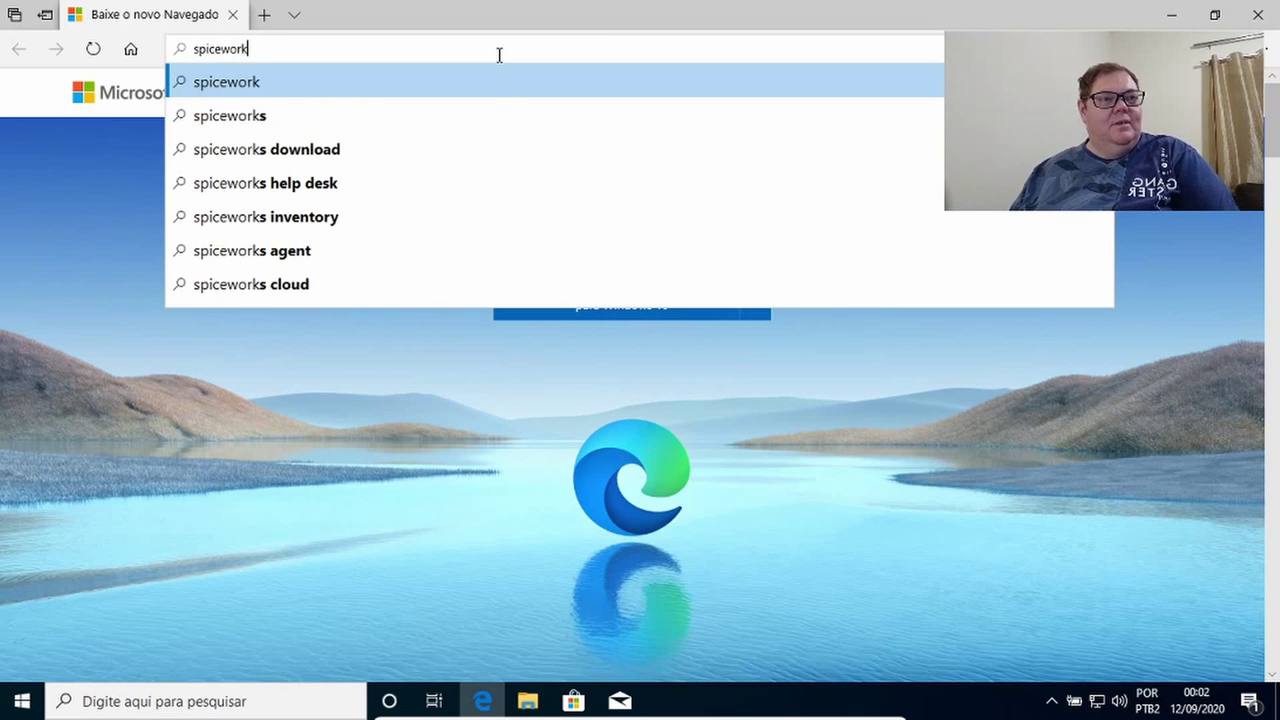
type("m")
key("Return")
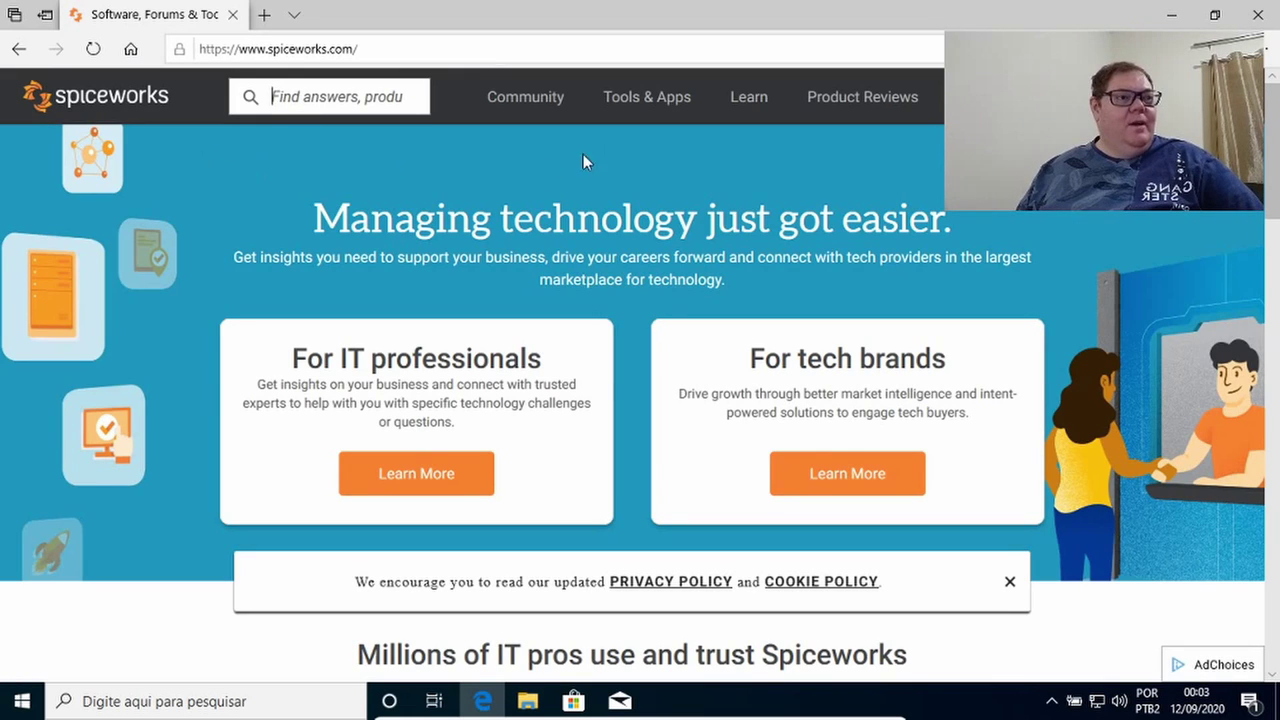
Open the Inventory page under Tools & Apps and choose Download Inventory.
mouse_move(673, 112)
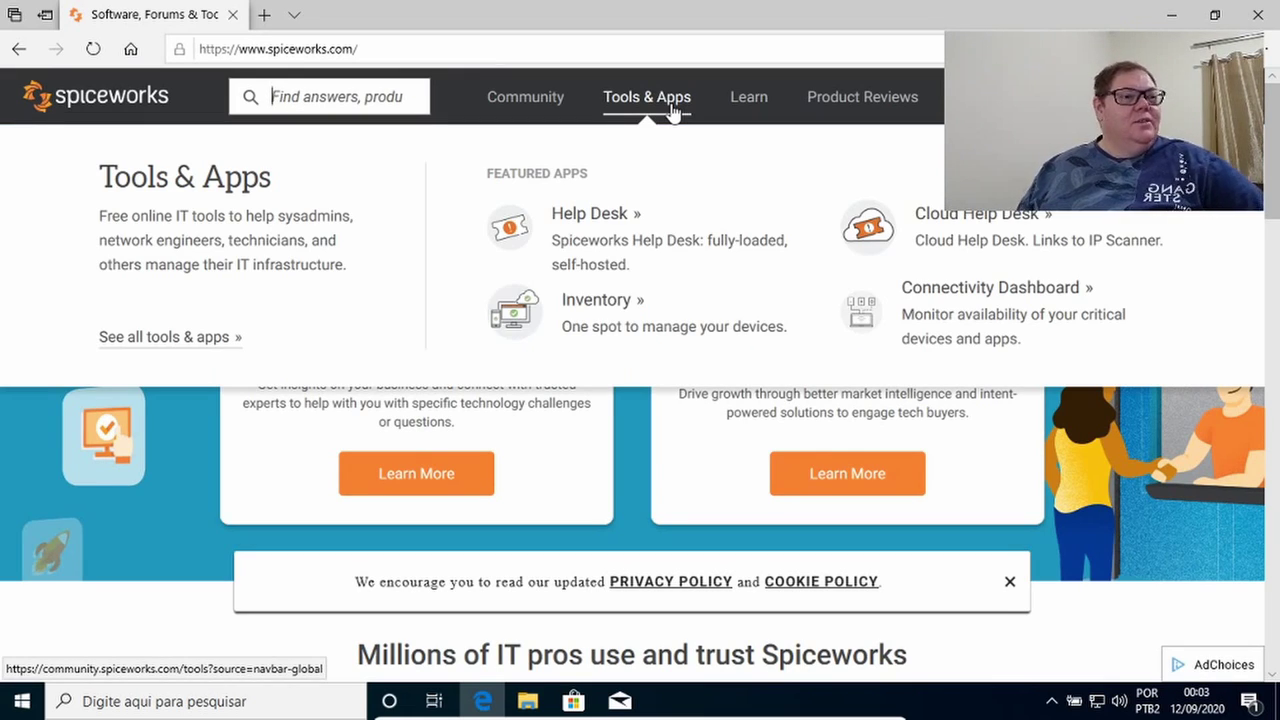
left_click(600, 312)
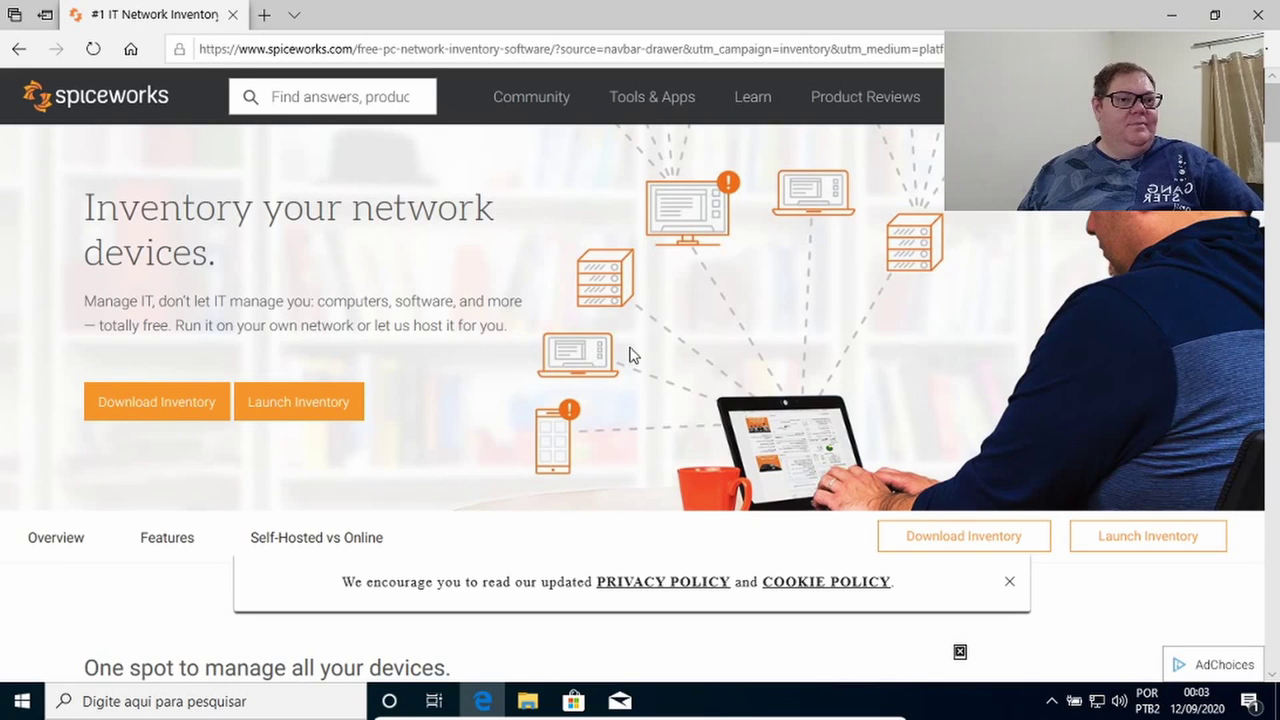
left_click(180, 410)
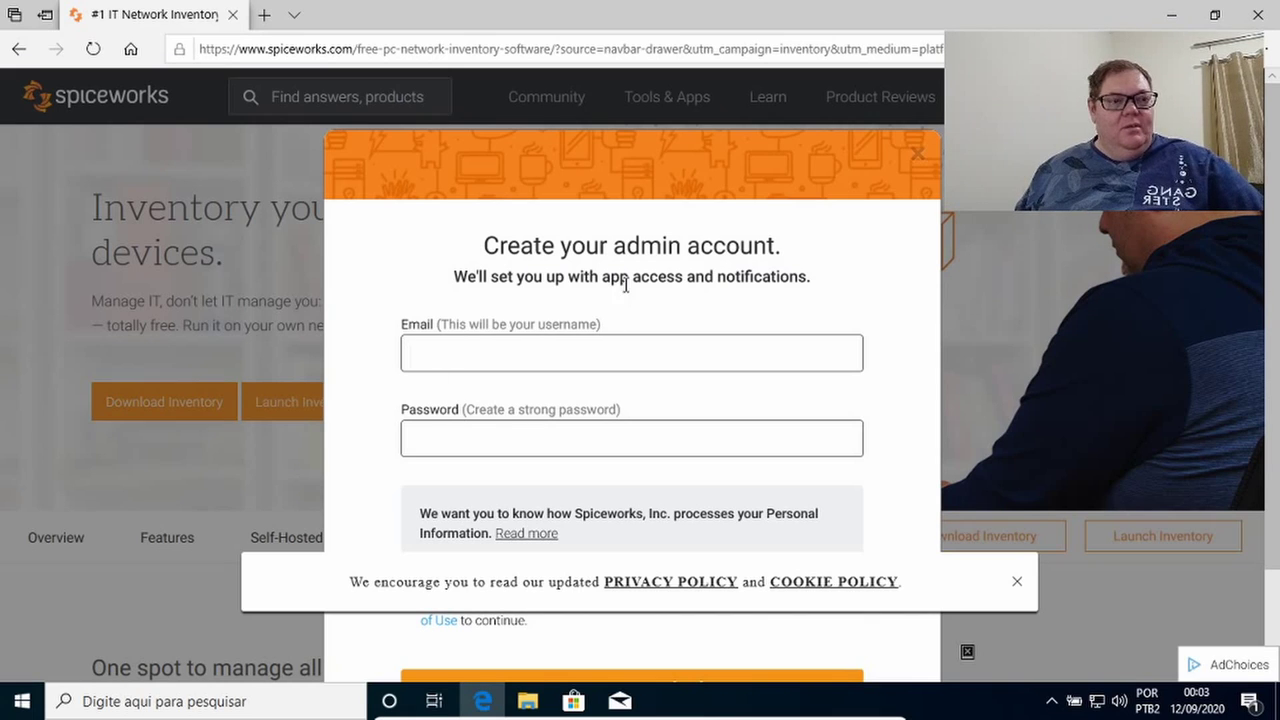
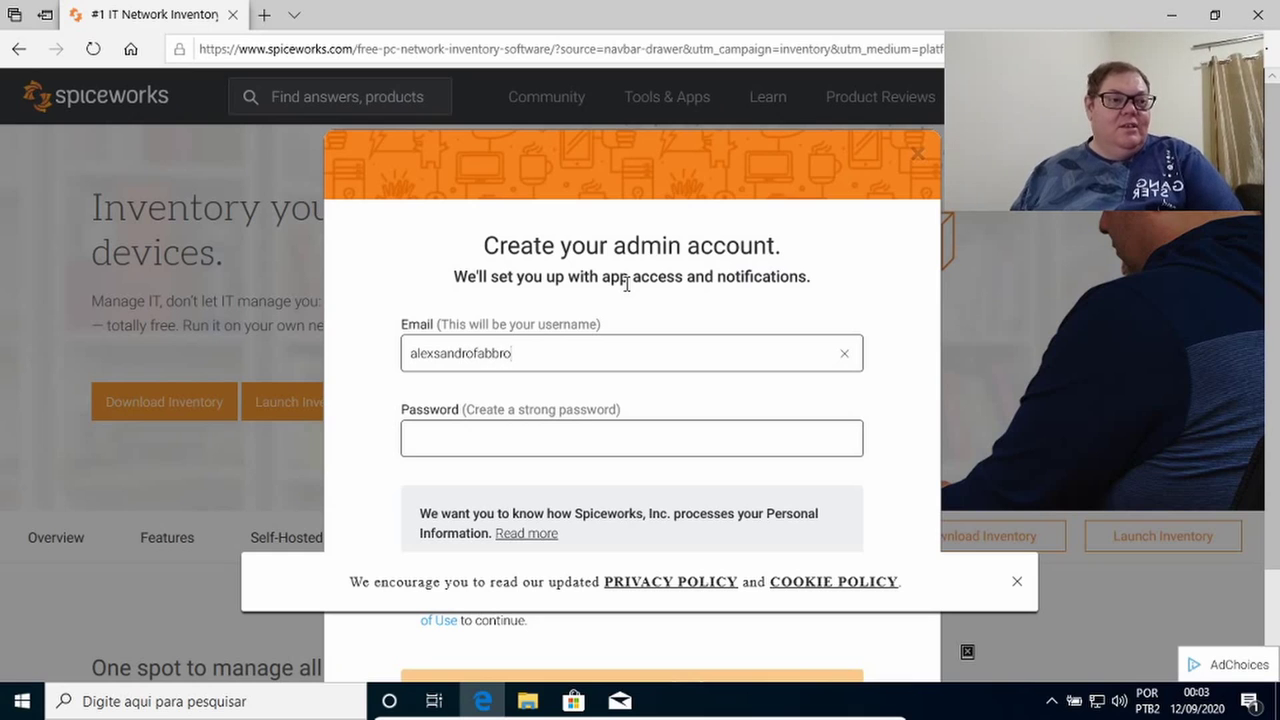
Enter the admin account's e-mail address and password in the sign-up form.
key("Tab")
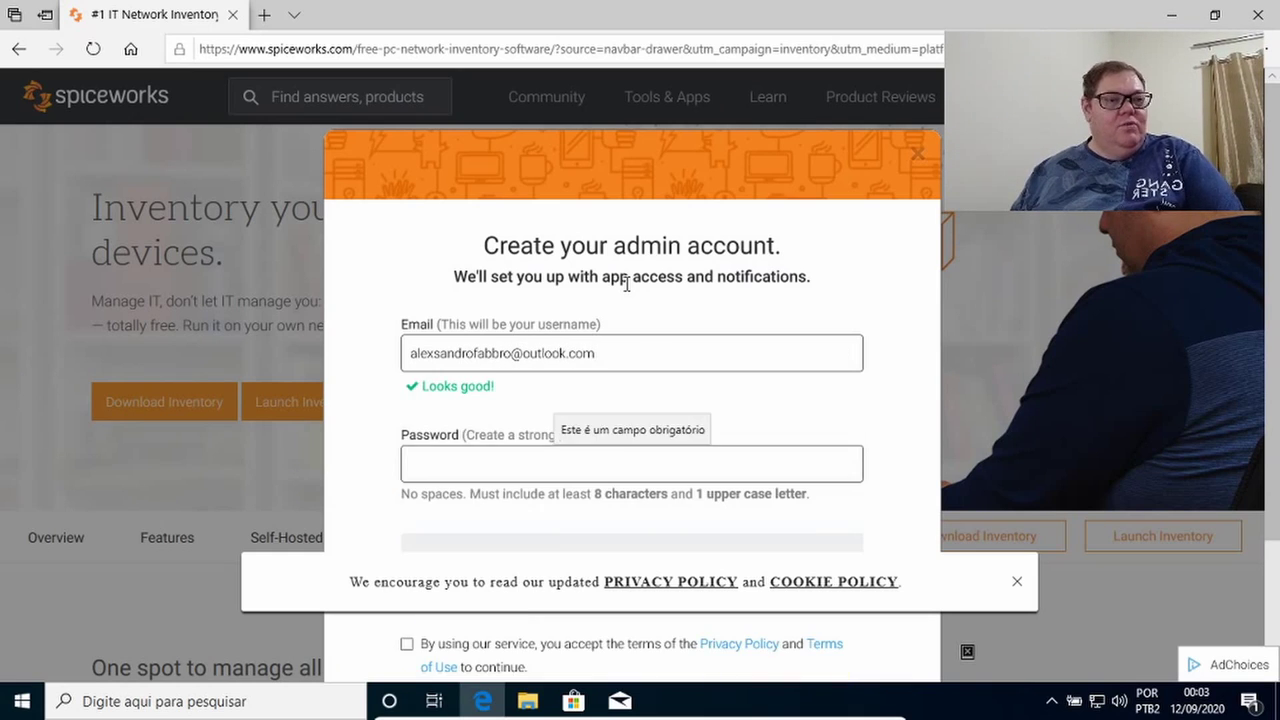
type("•")
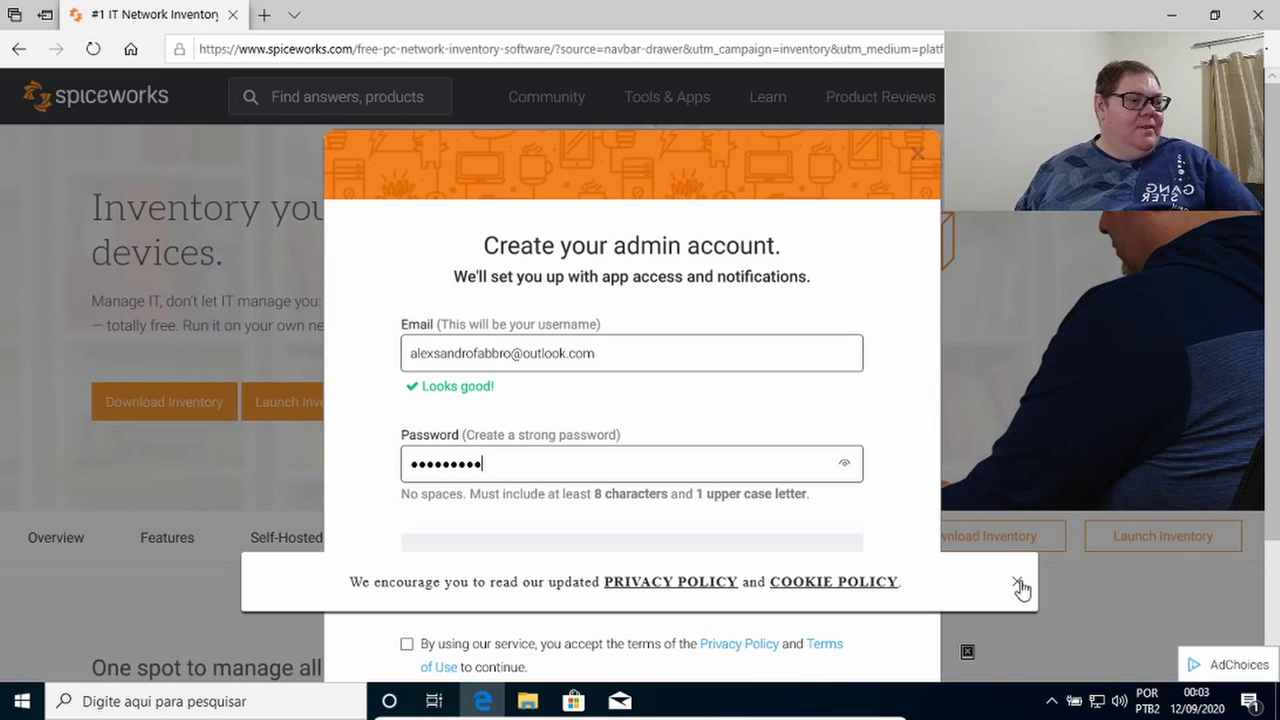
Accept the terms, start the app download, and let Edge save the password.
left_click(1018, 583)
scroll(740, 546, "down", 2)
left_click(407, 476)
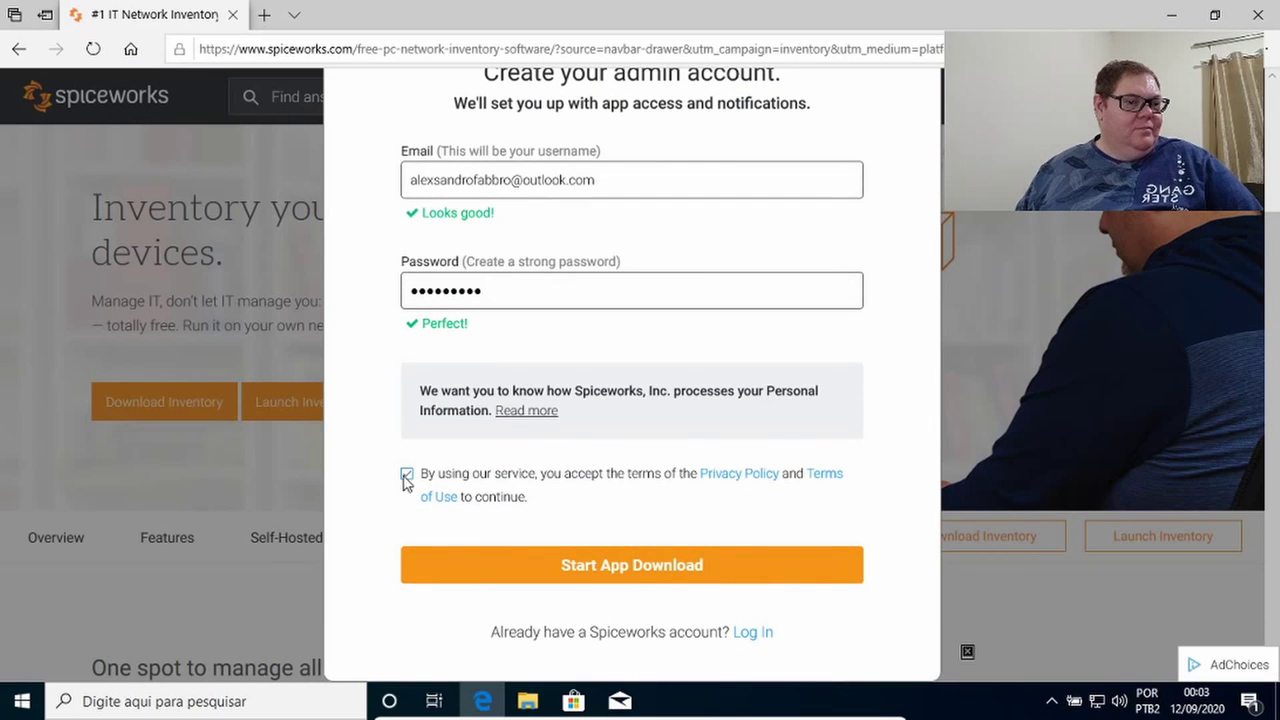
left_click(510, 566)
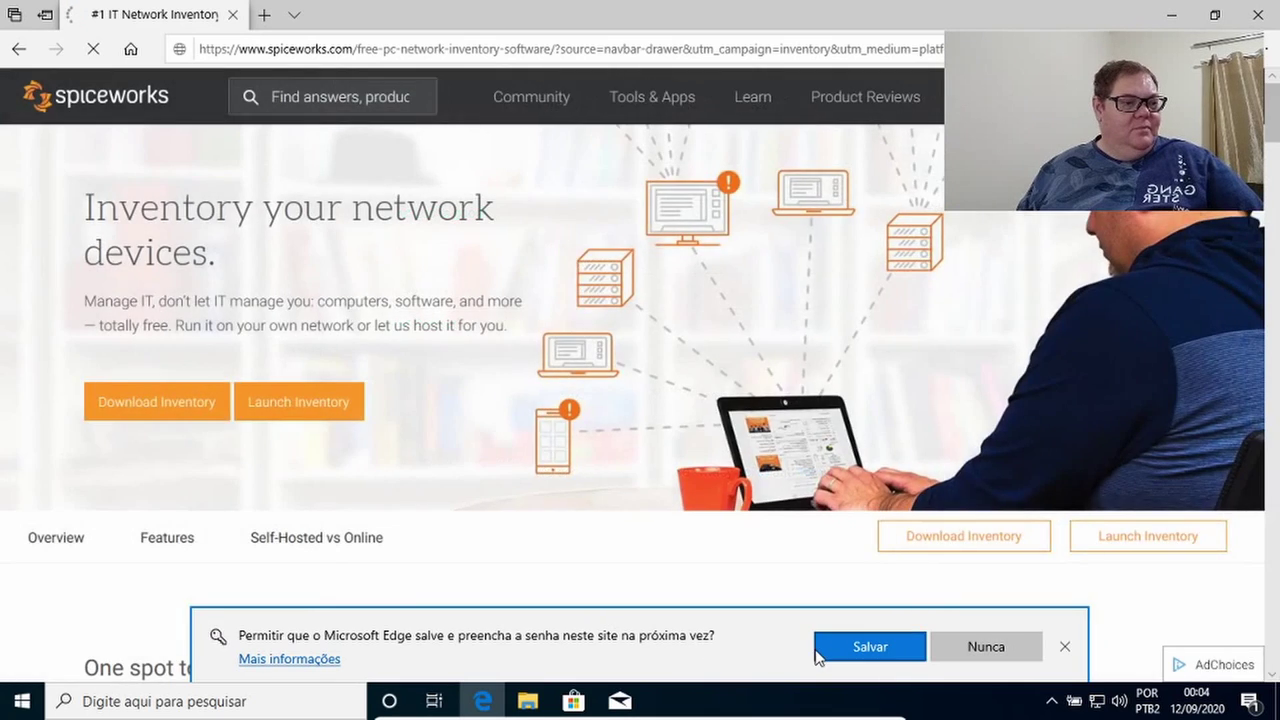
left_click(820, 657)
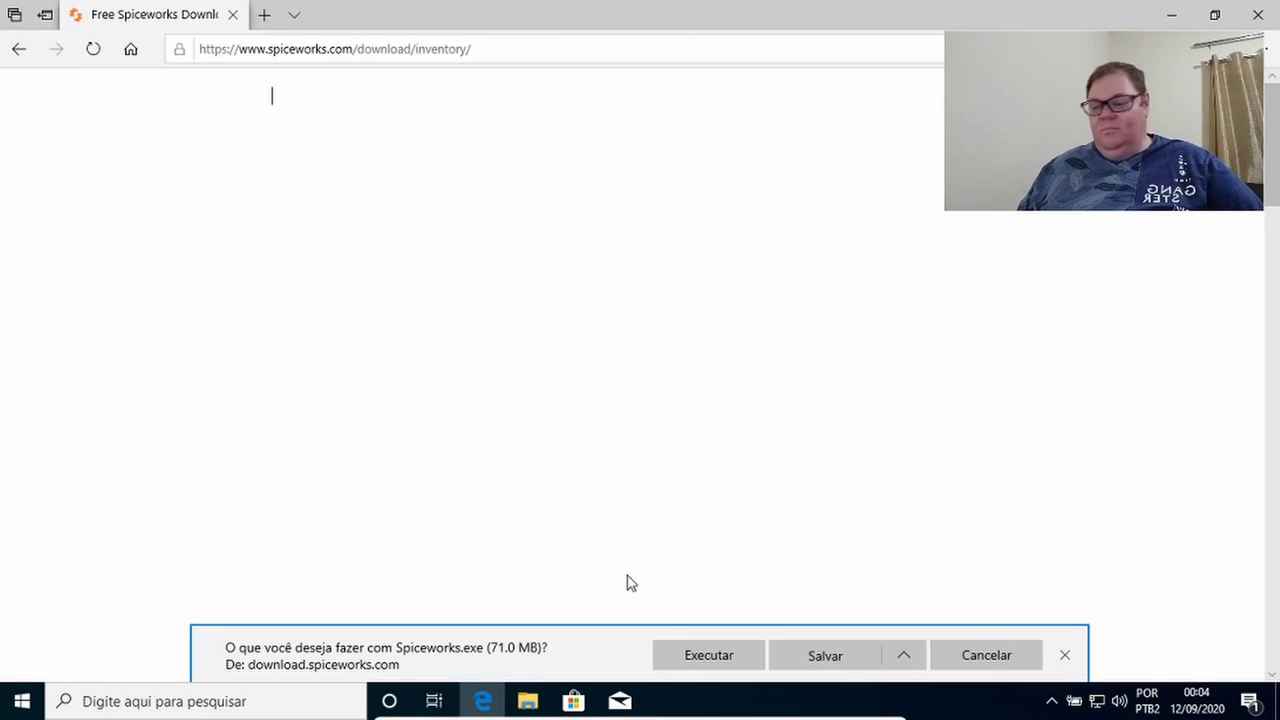
Save the 71.0 MB Spiceworks.exe installer and close the download bar.
left_click(842, 656)
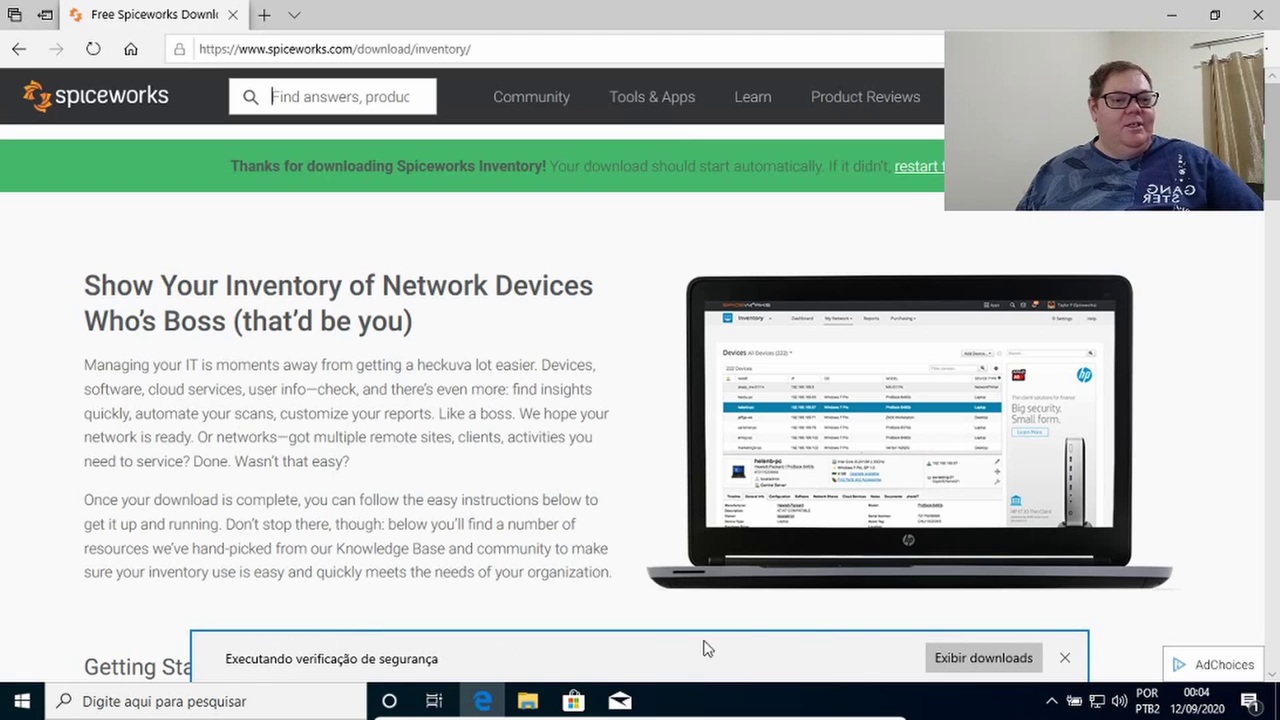
left_click(1064, 658)
Minimize Edge, open the Downloads folder in File Explorer, and launch the Spiceworks installer.
left_click(1176, 14)
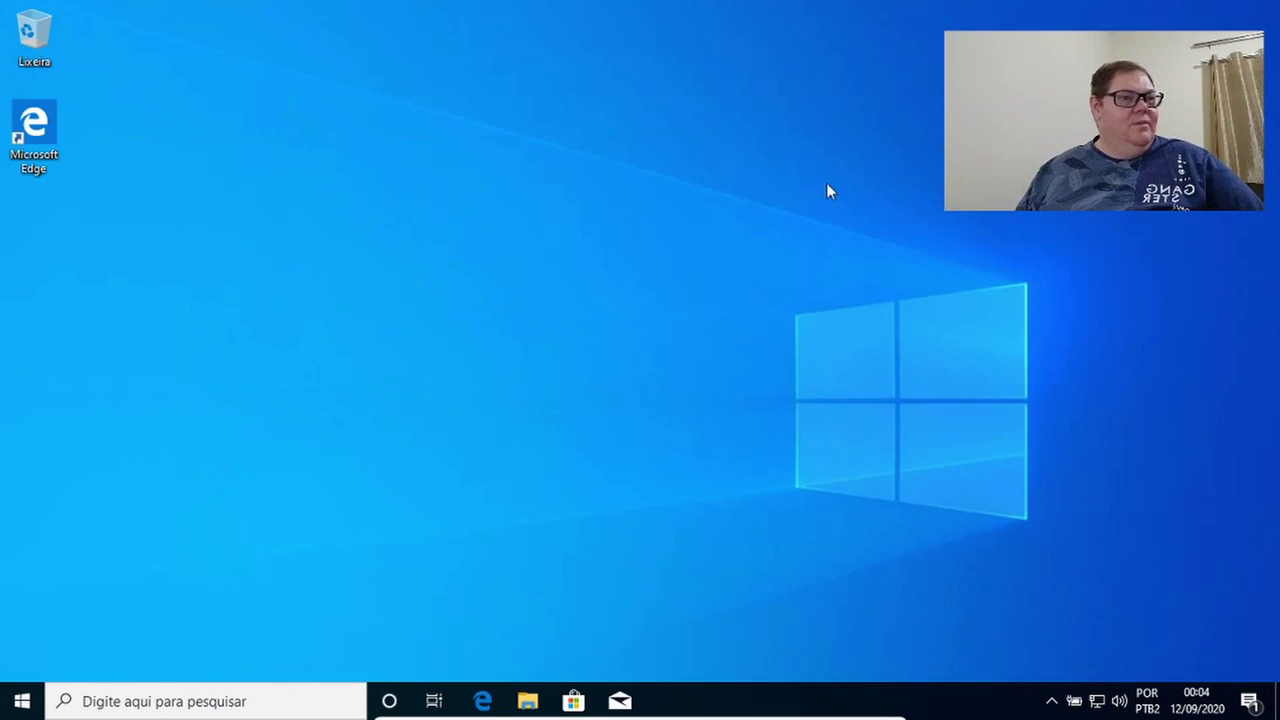
left_click(527, 701)
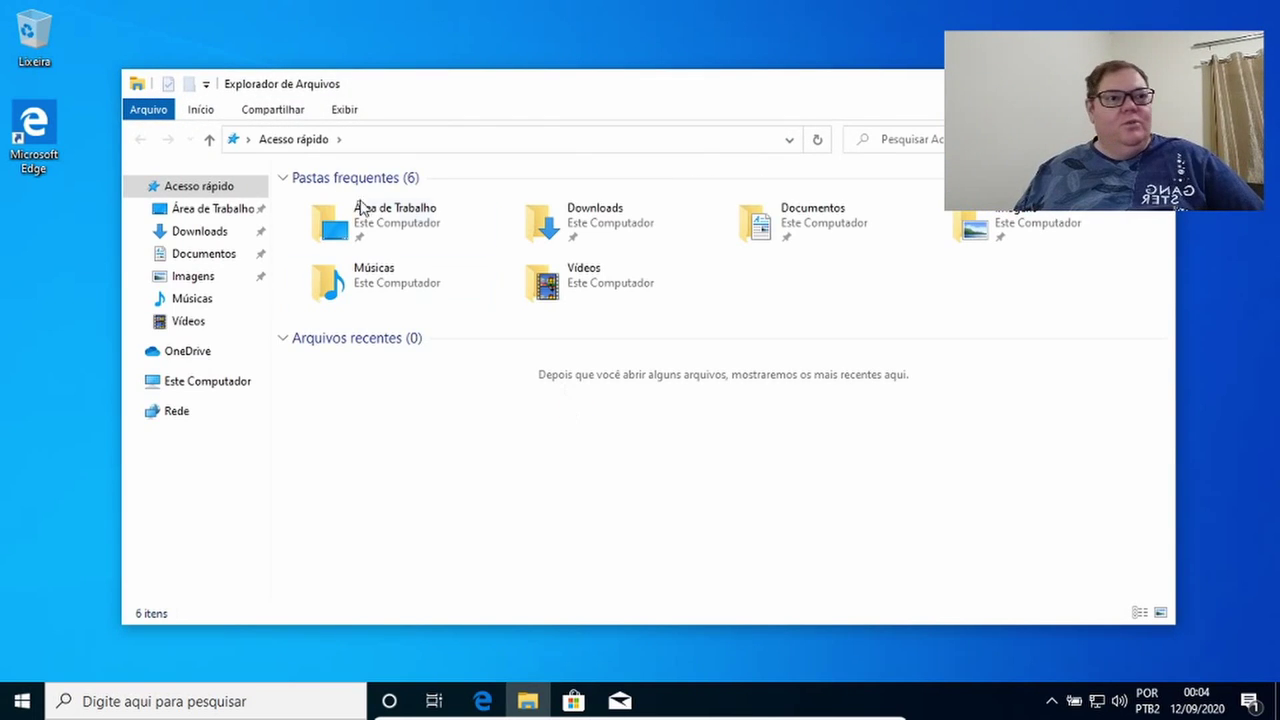
left_click(203, 236)
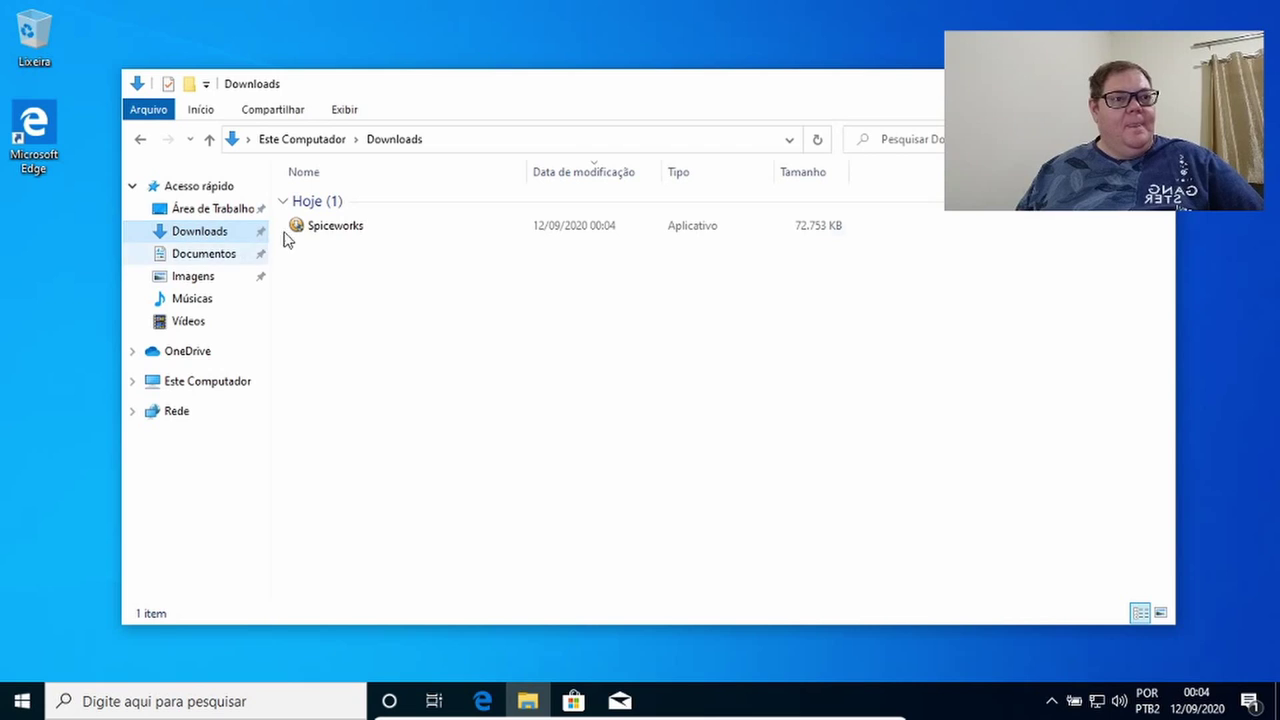
double_click(342, 230)
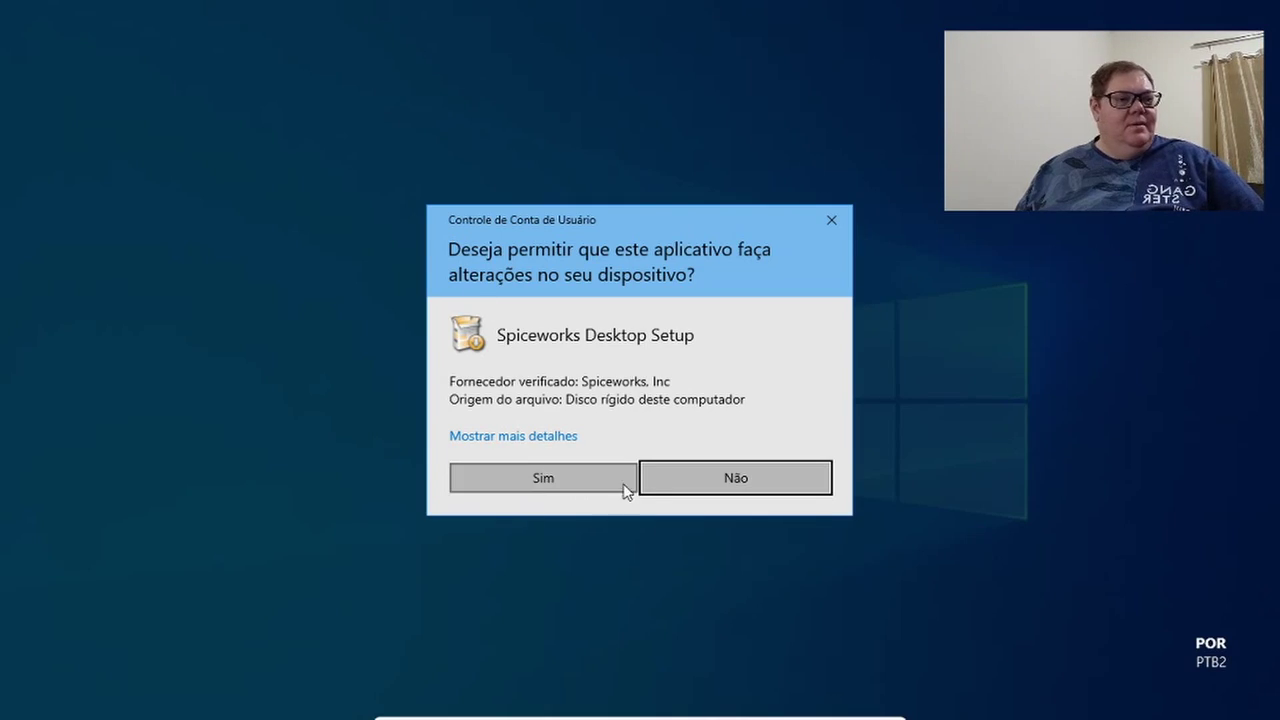
Run the Spiceworks installer as administrator, approve the UAC prompts, and pass the welcome page.
left_click(621, 485)
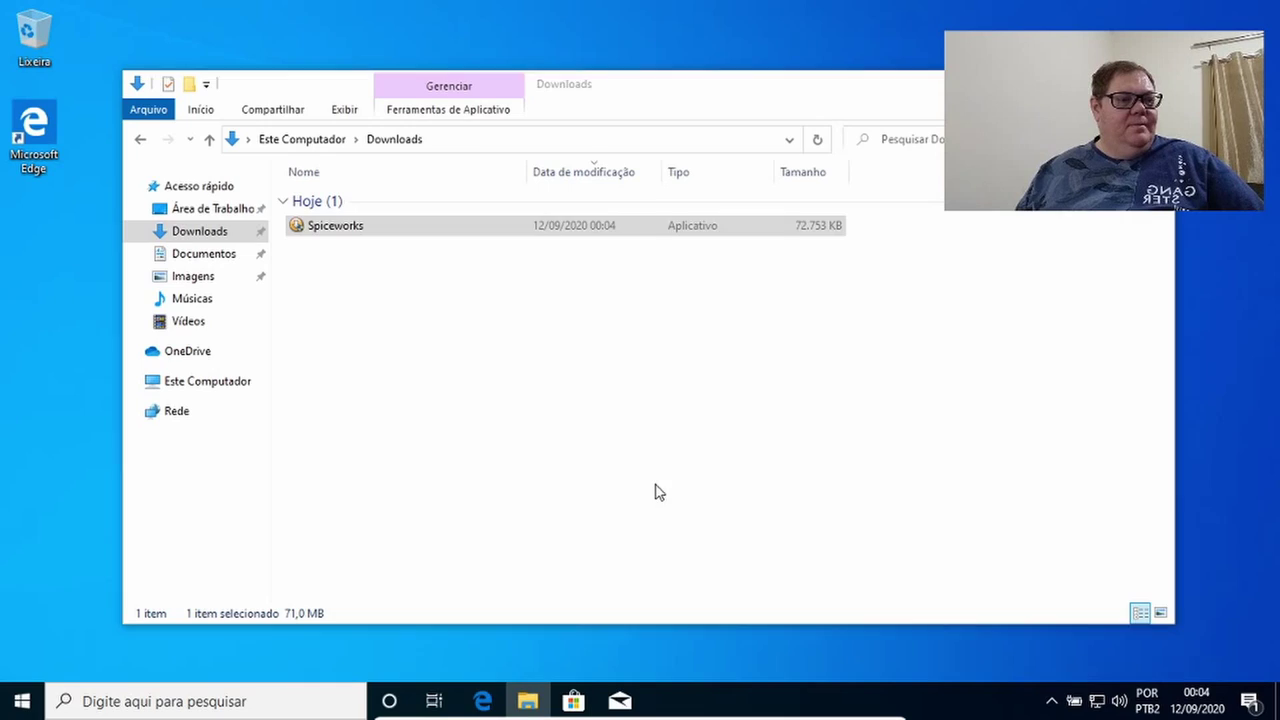
right_click(330, 226)
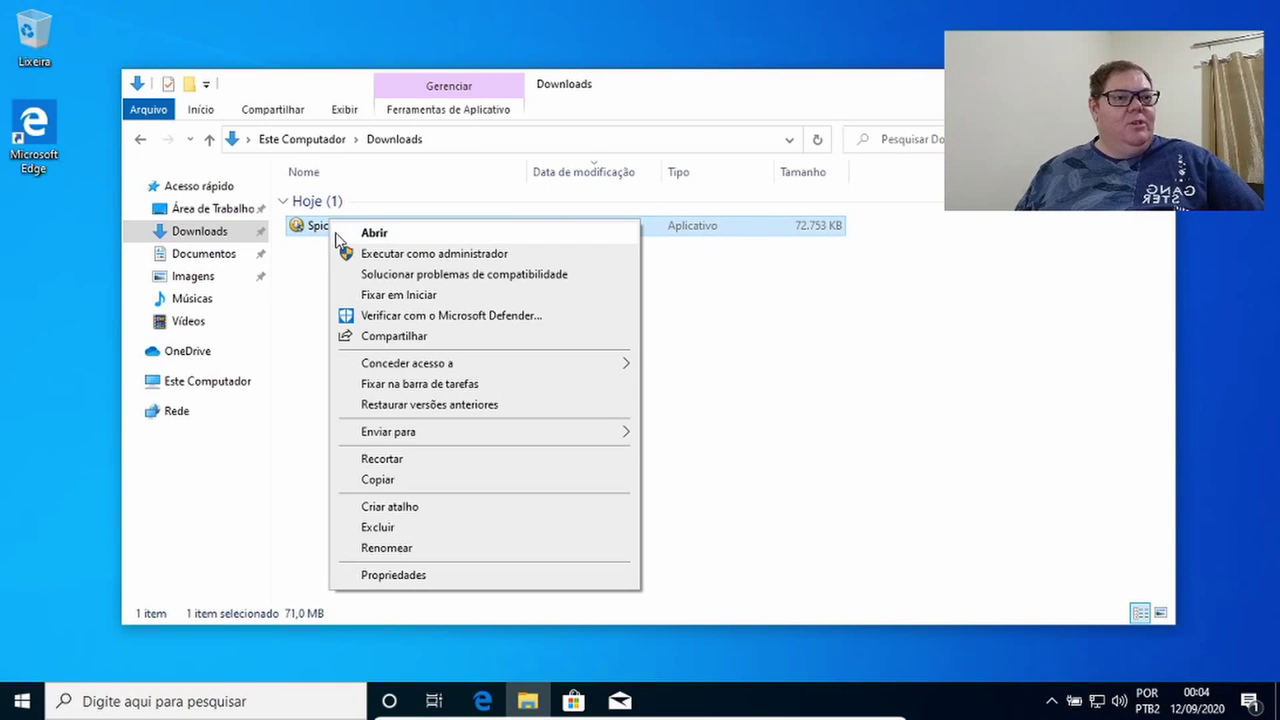
left_click(372, 252)
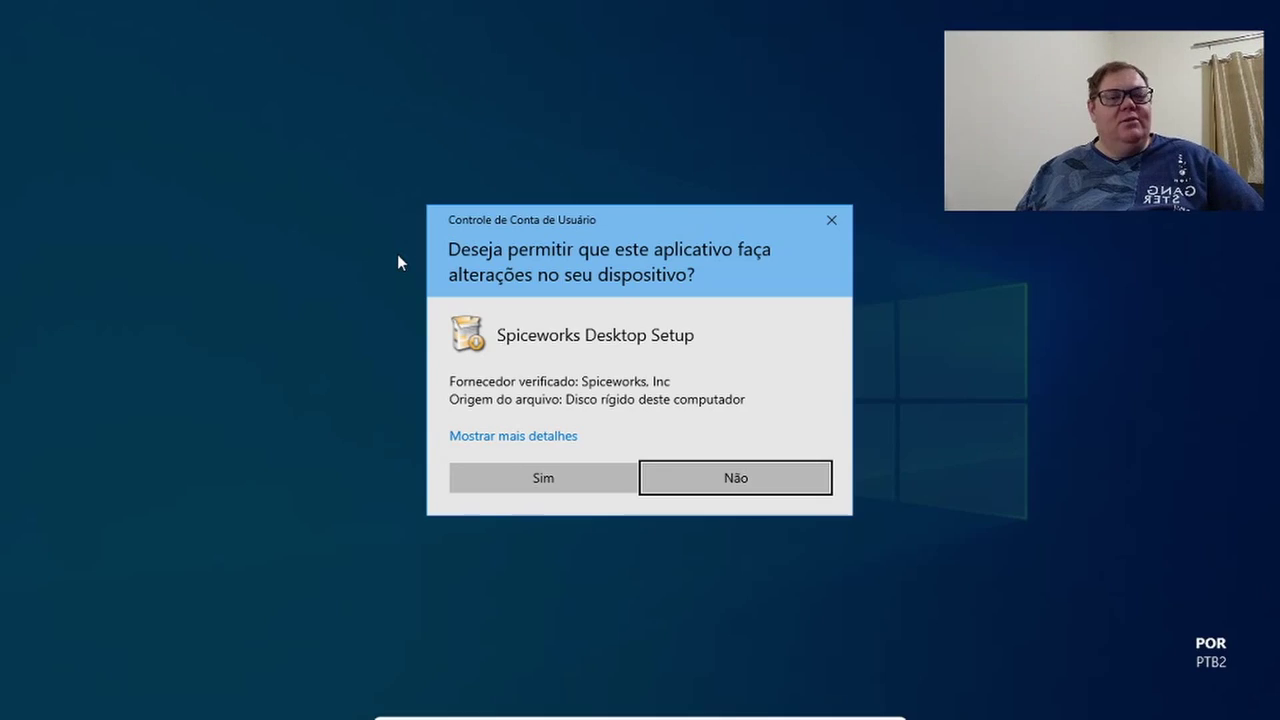
left_click(519, 470)
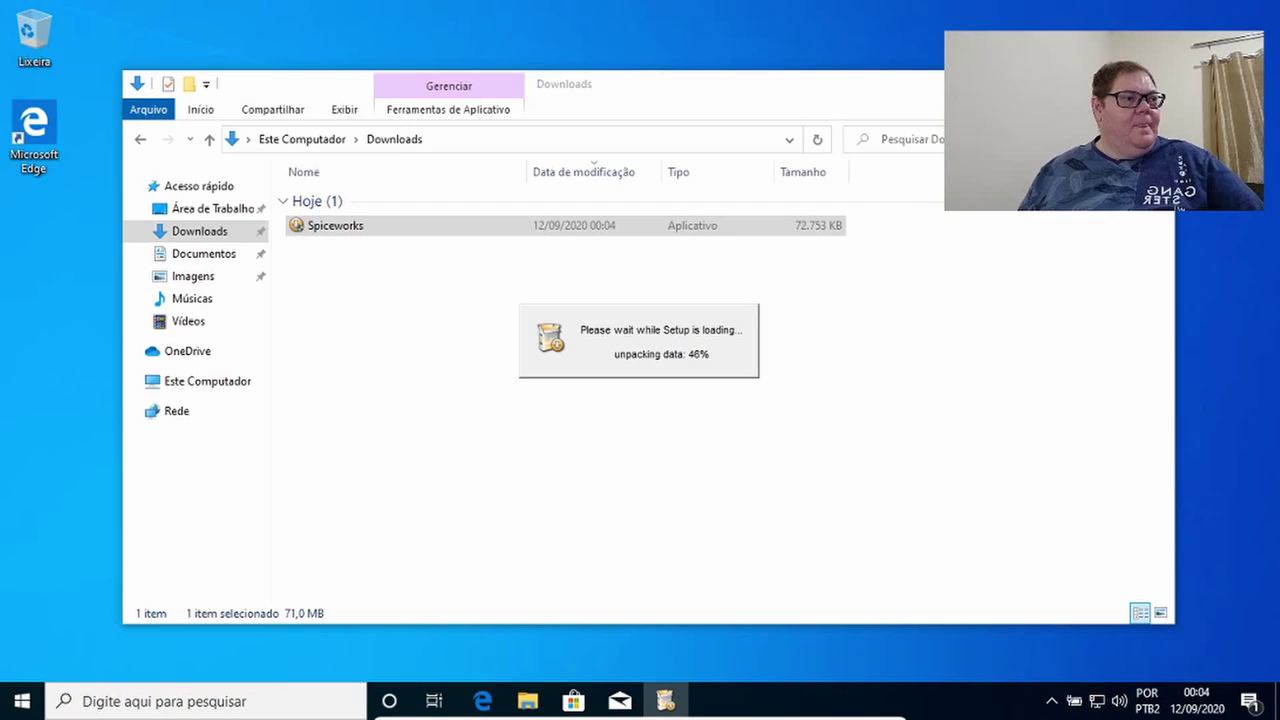
left_click(1152, 84)
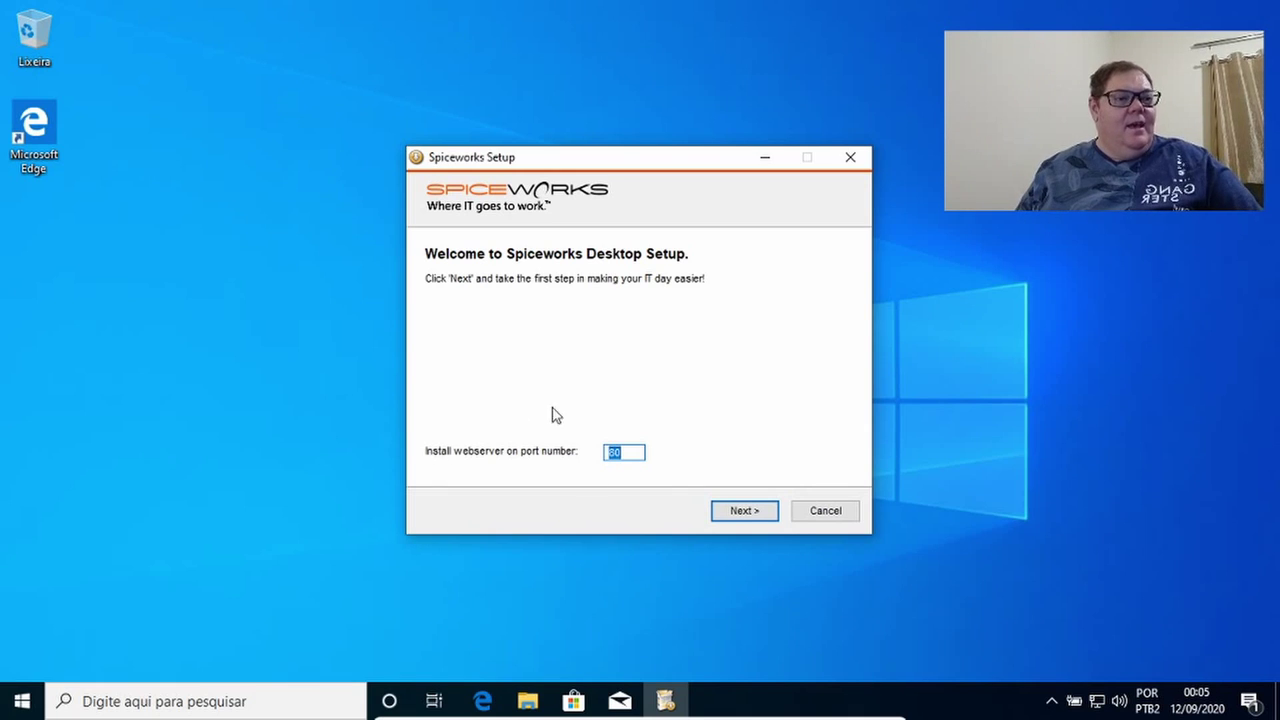
left_click(742, 515)
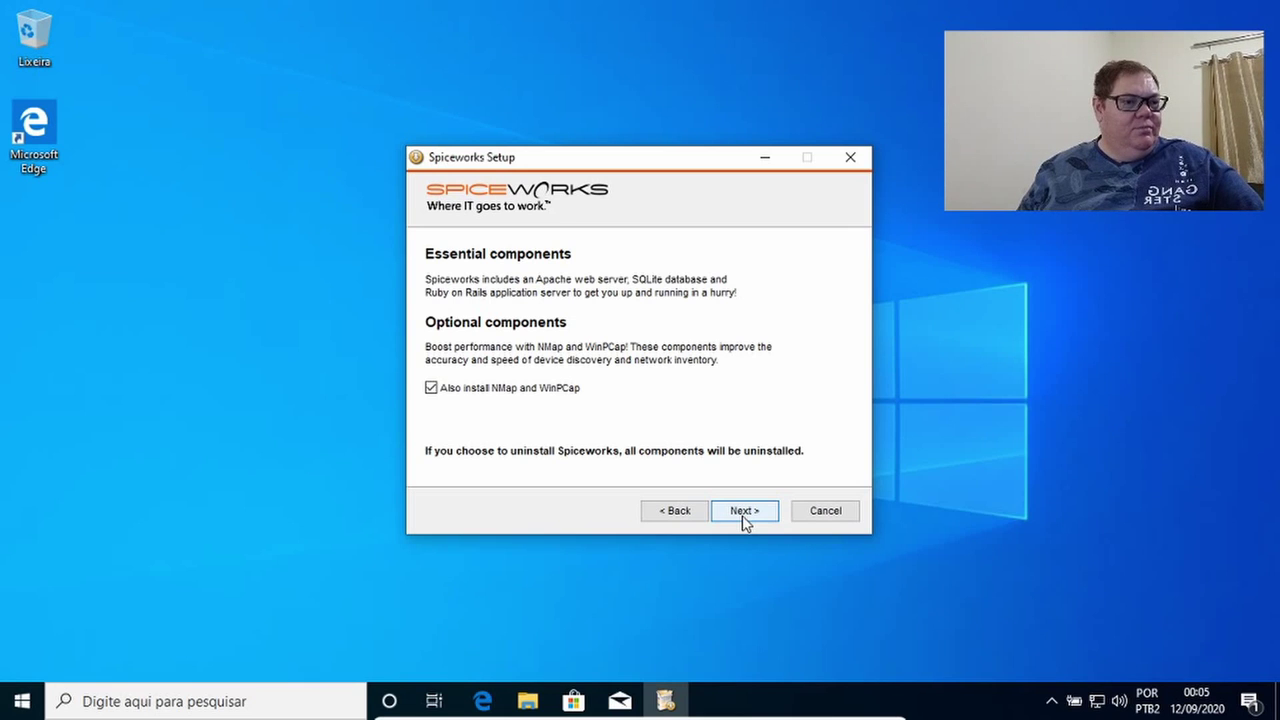
Install Spiceworks to the default folder with a desktop shortcut, unchecking Start Spiceworks now, then launch it.
left_click(742, 515)
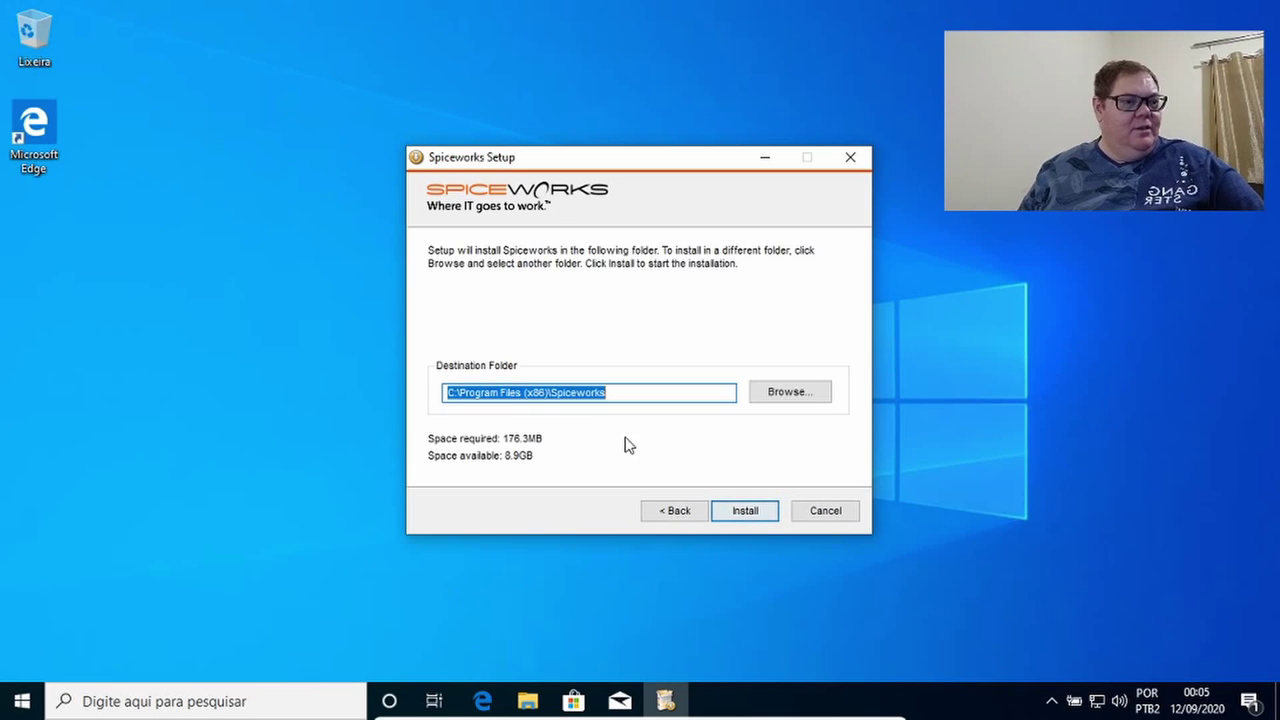
left_click(757, 513)
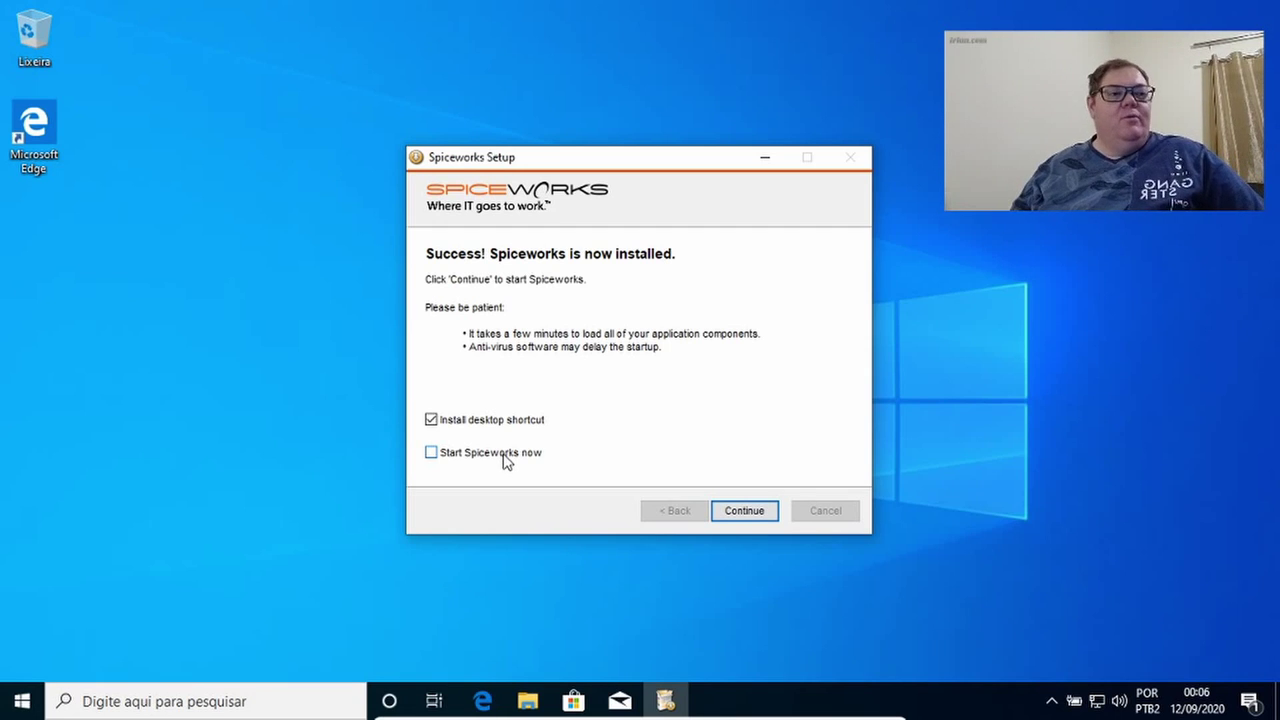
left_click(450, 459)
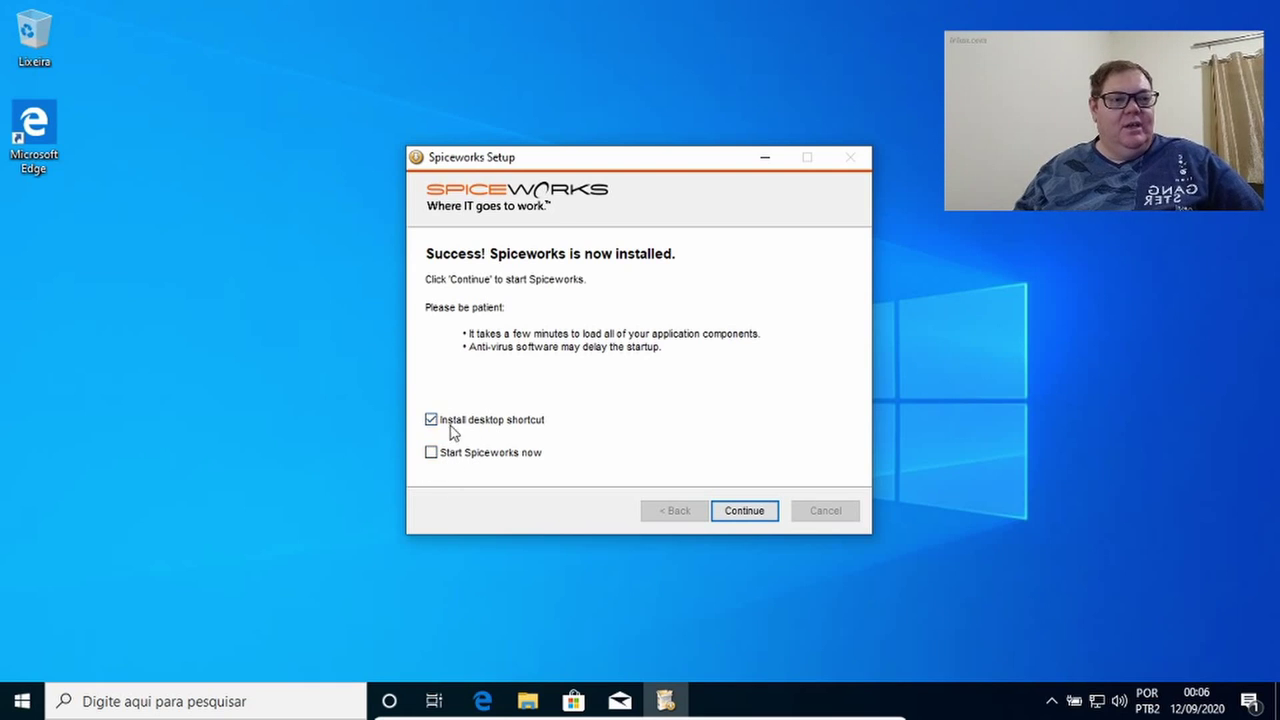
left_click(740, 513)
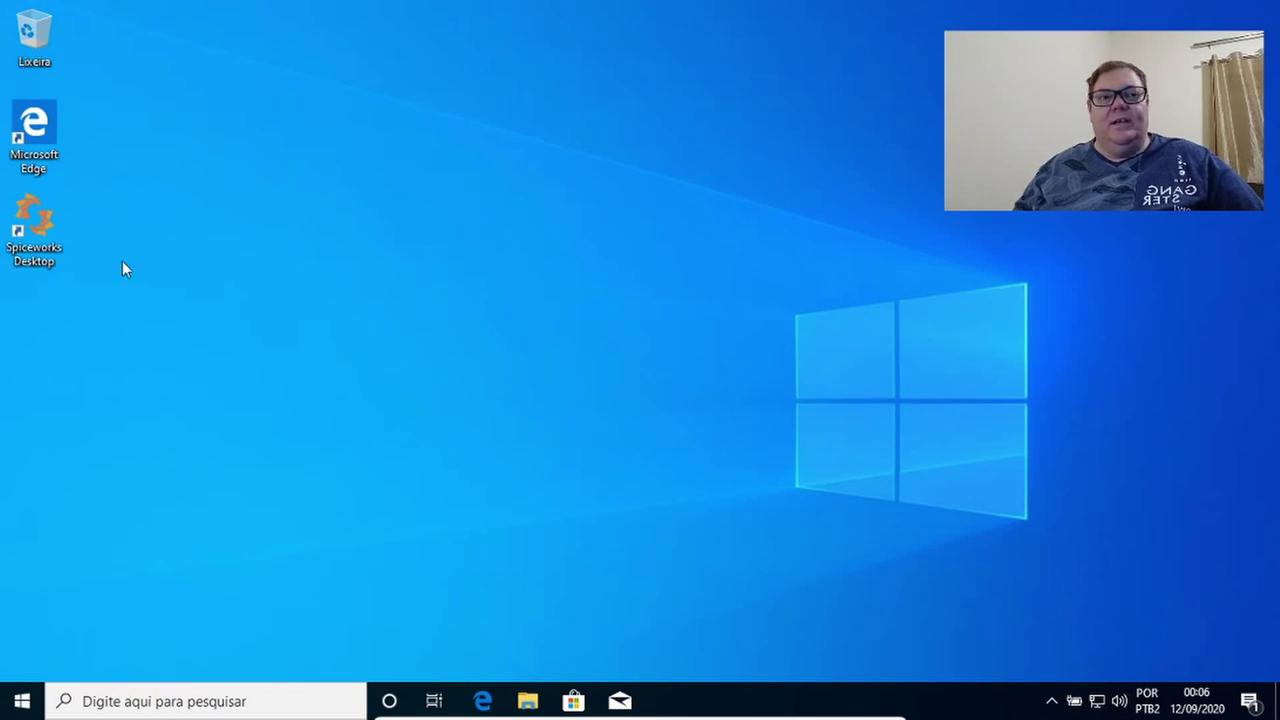
double_click(45, 258)
Approve the tray manager's UAC prompt and close the old download tab and notification while Spiceworks loads.
left_click(522, 476)
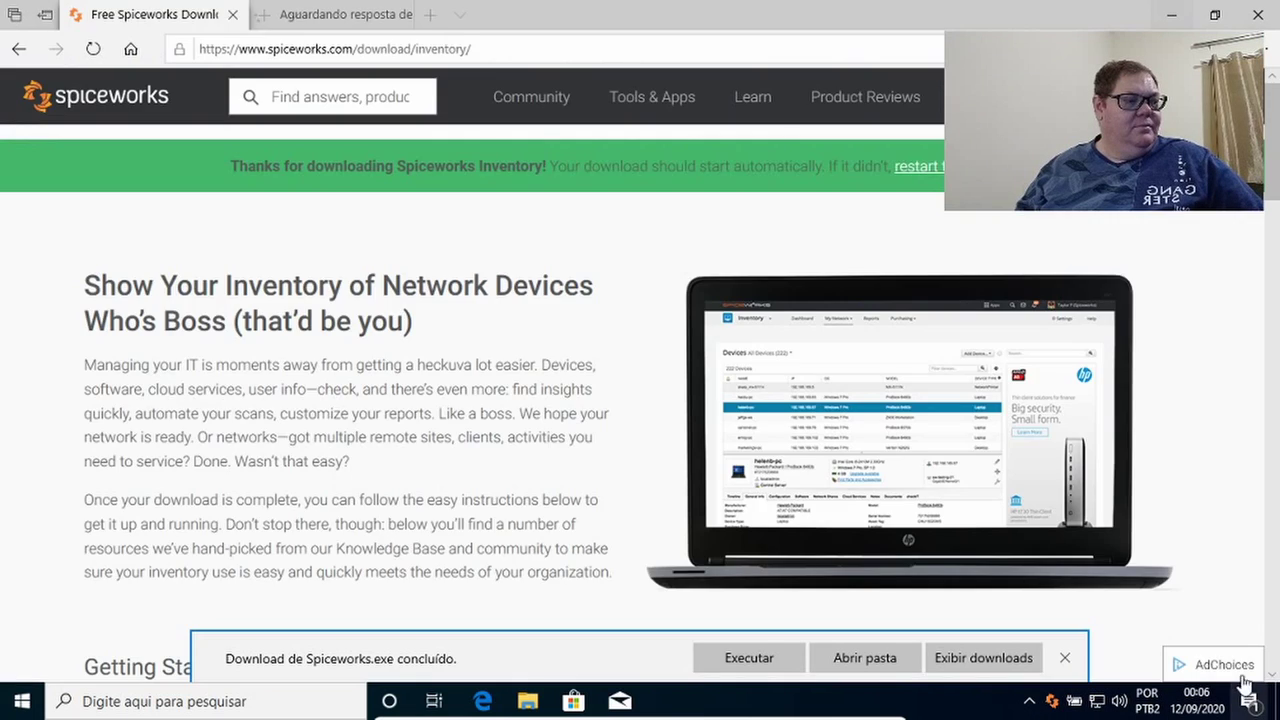
left_click(1246, 688)
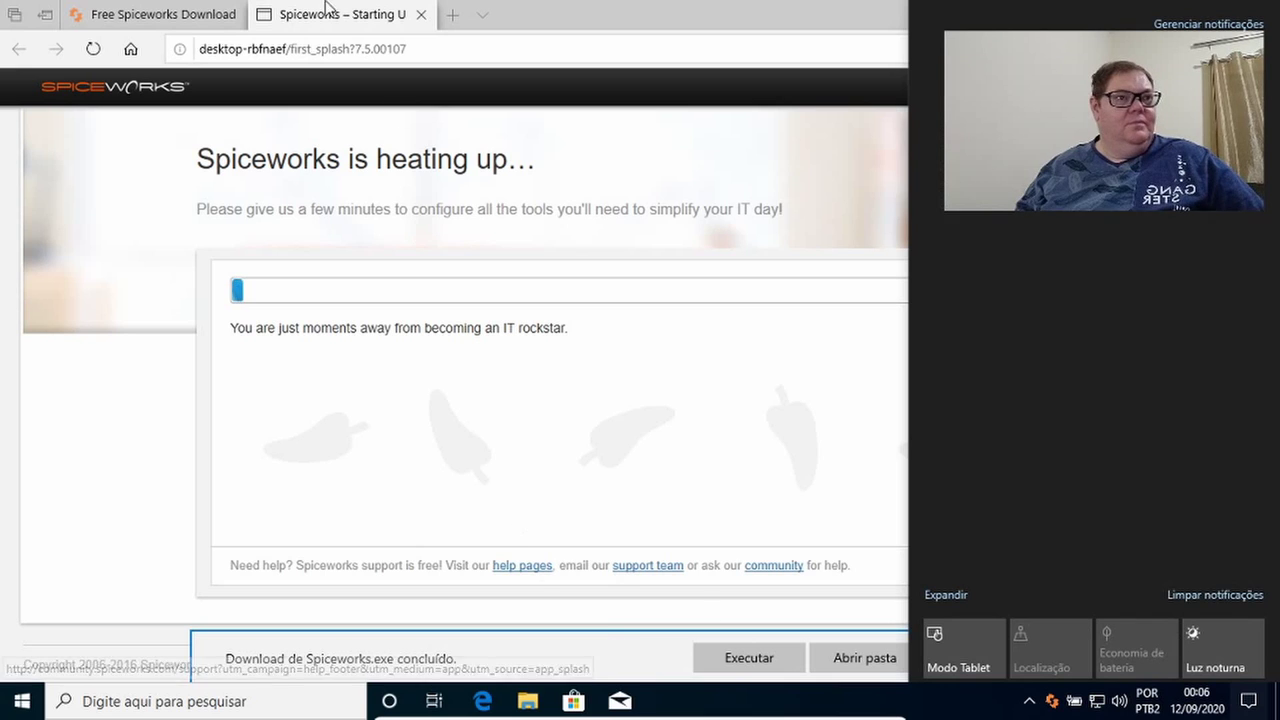
left_click(171, 14)
left_click(233, 15)
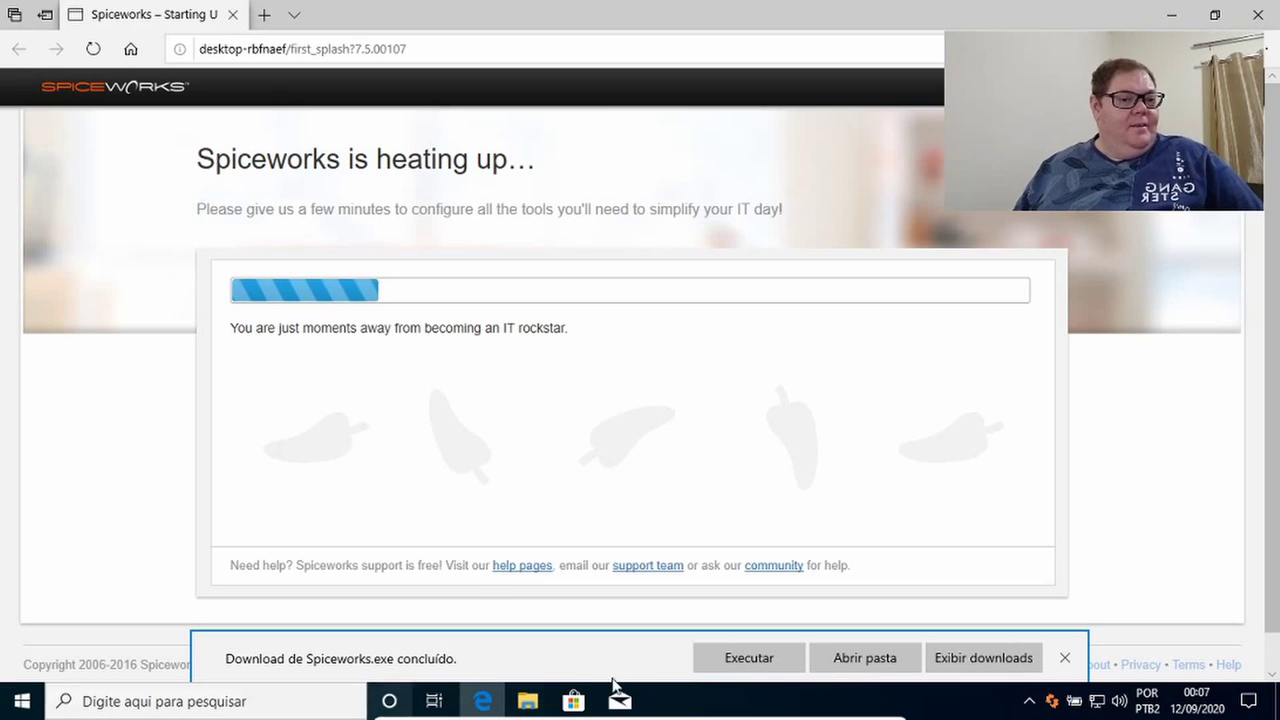
left_click(1063, 659)
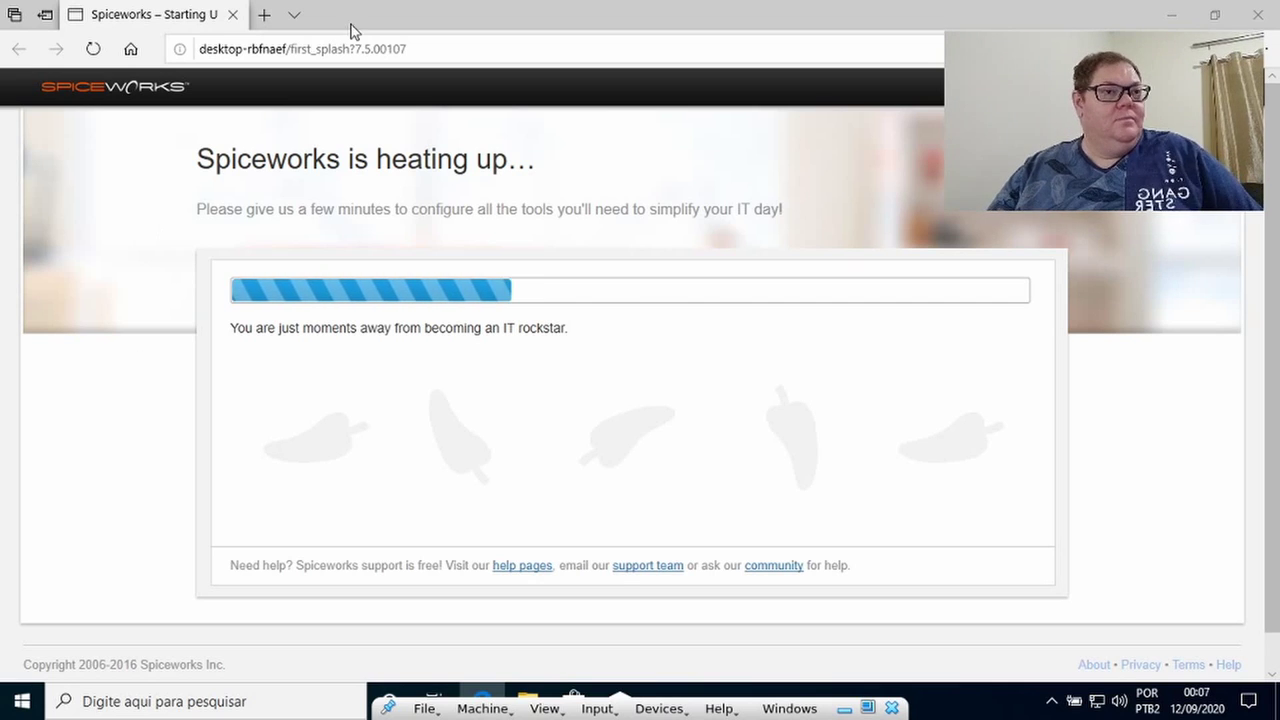
left_click(930, 715)
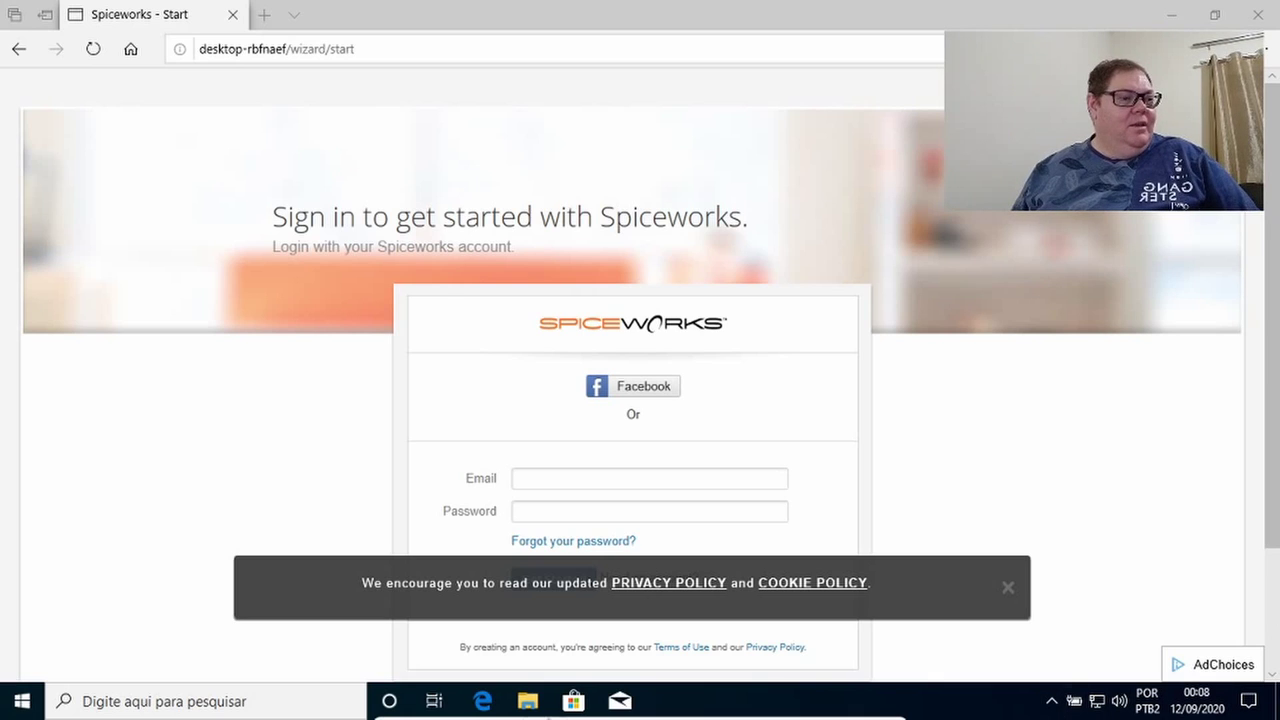
Dismiss the cookie notice and sign in with the account e-mail and password, declining password saving.
left_click(1008, 592)
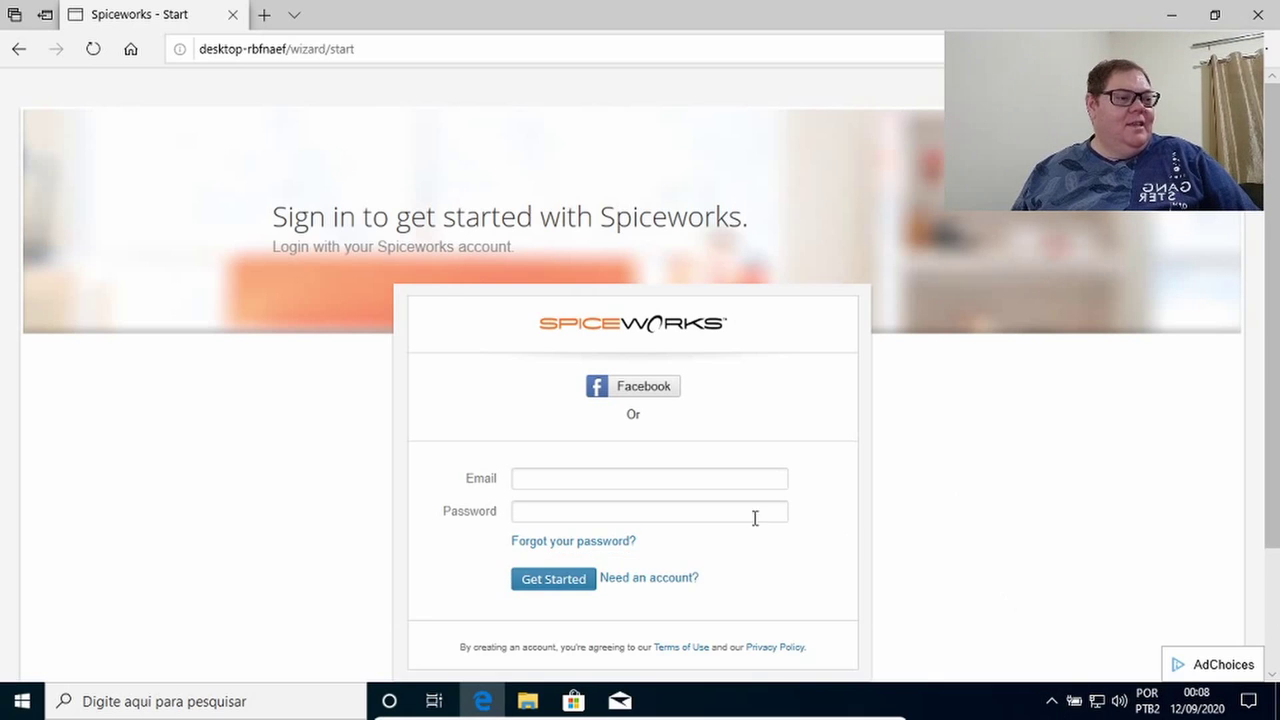
left_click(637, 476)
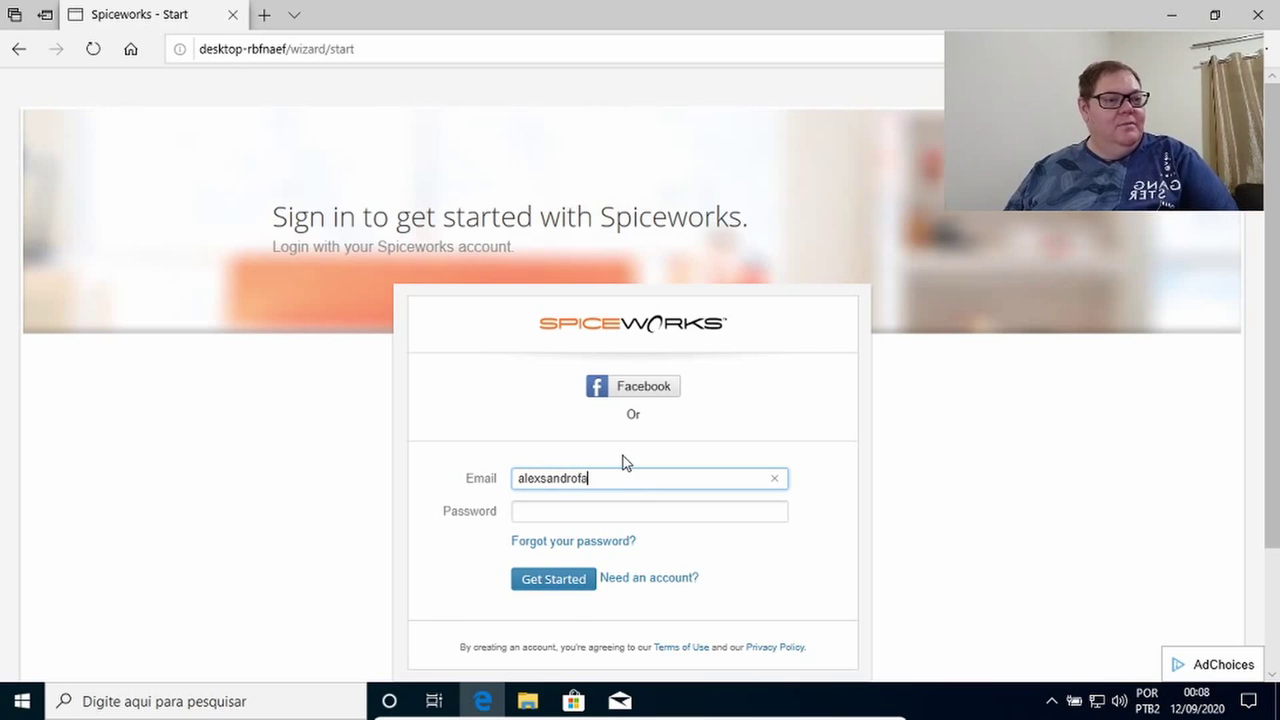
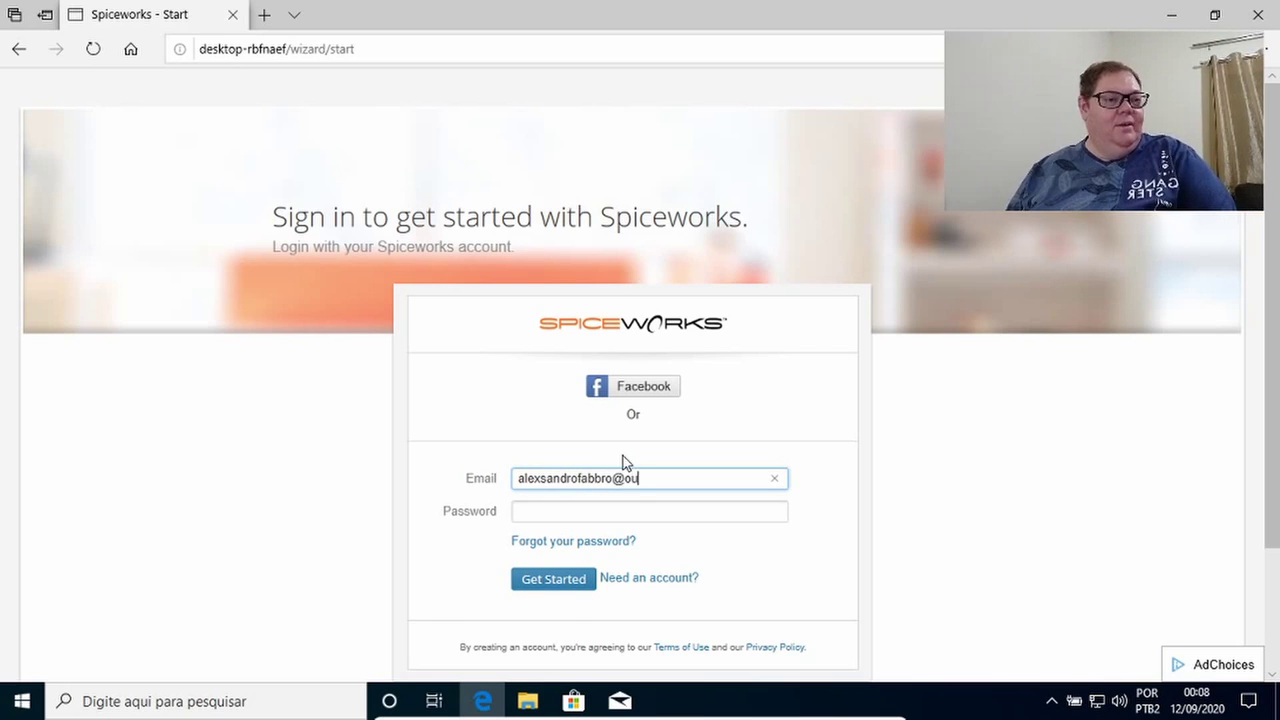
key("Tab")
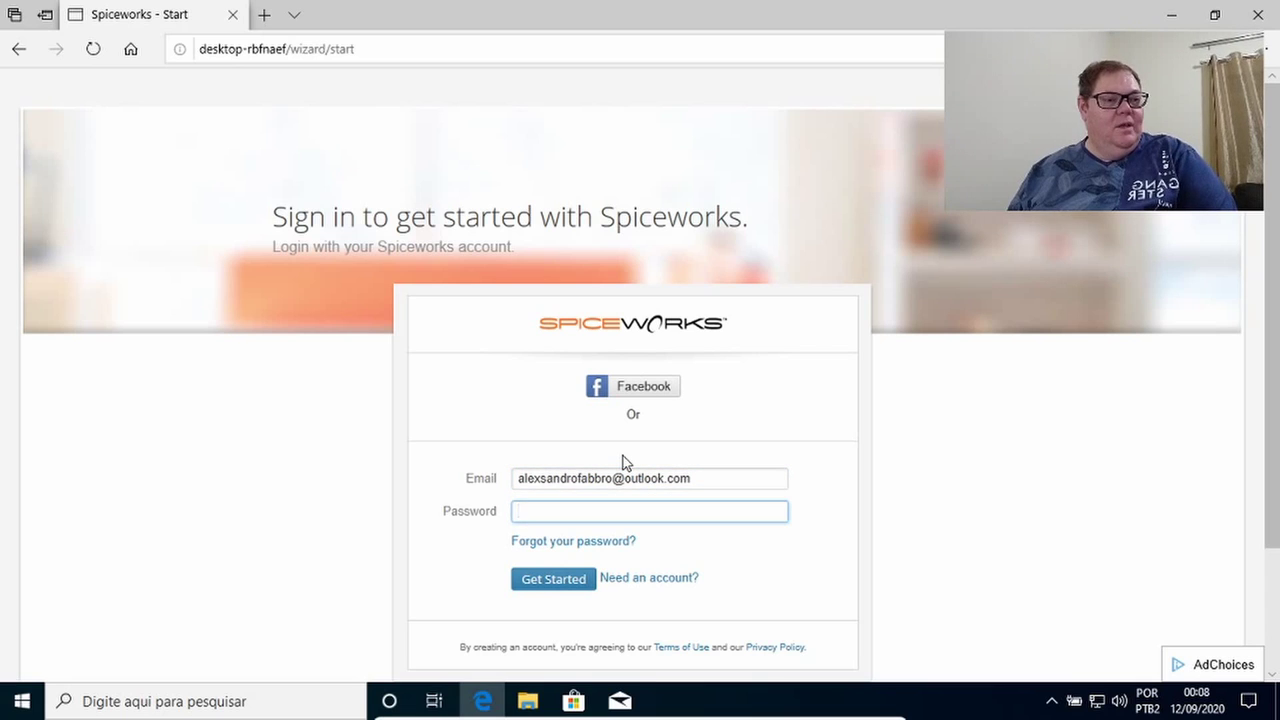
type("••••••••")
key("Return")
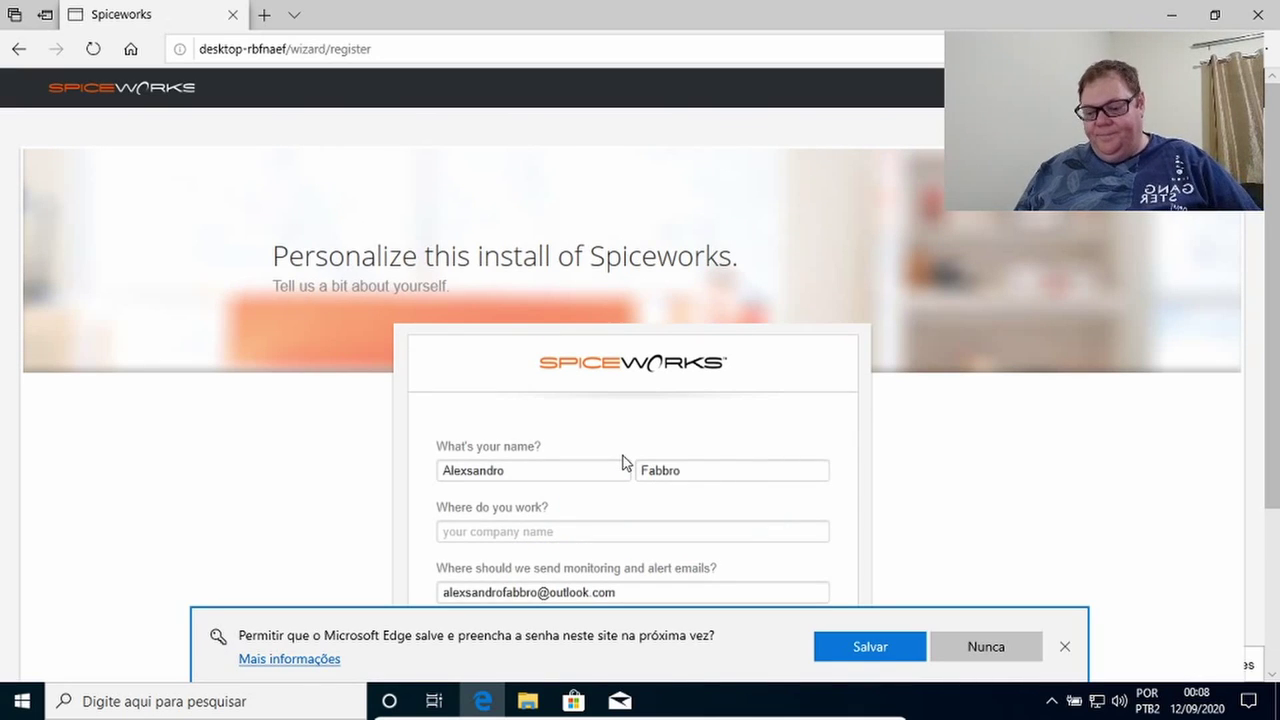
left_click(975, 648)
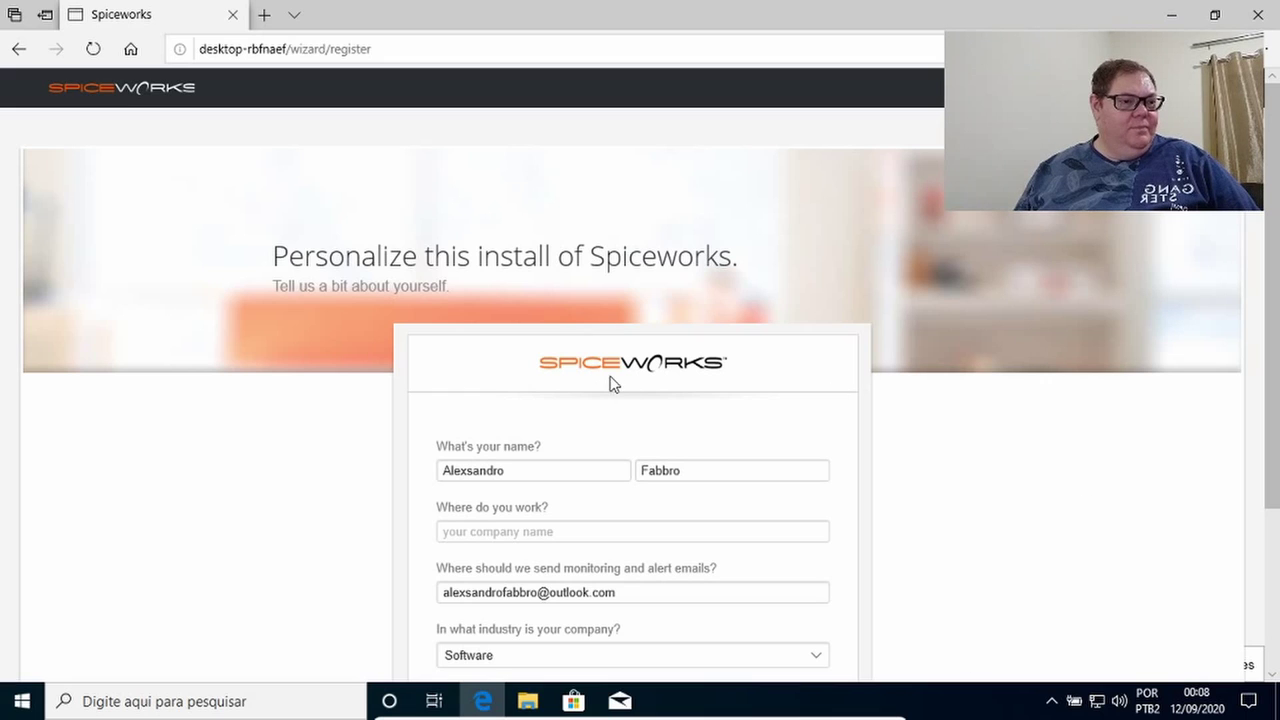
Enter the company name and save the personalization details.
left_click(528, 530)
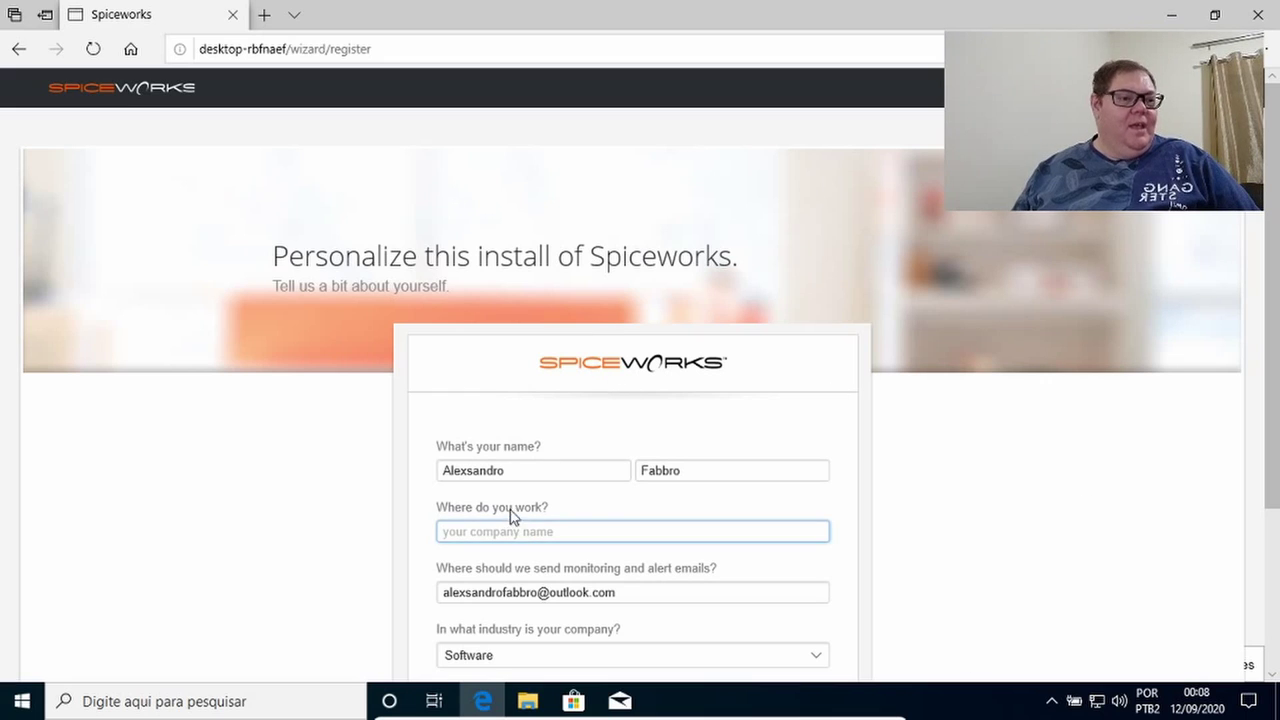
type("Fa")
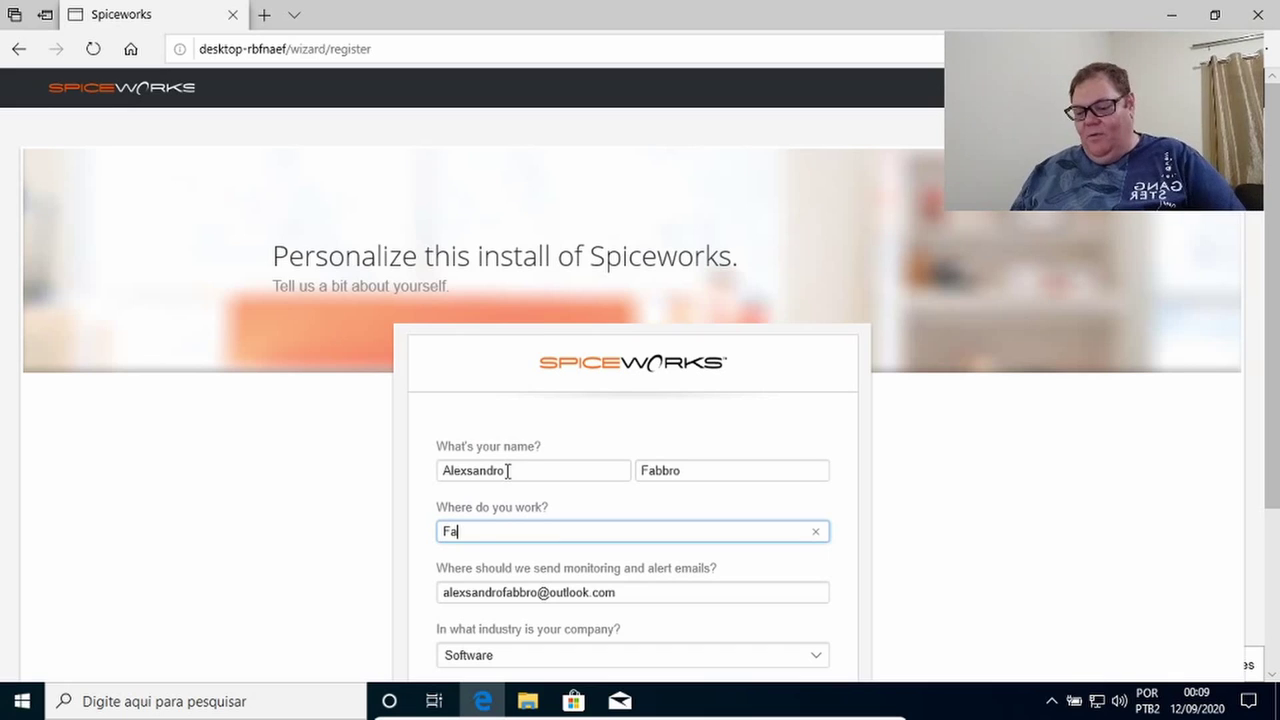
type("bbro Tecn")
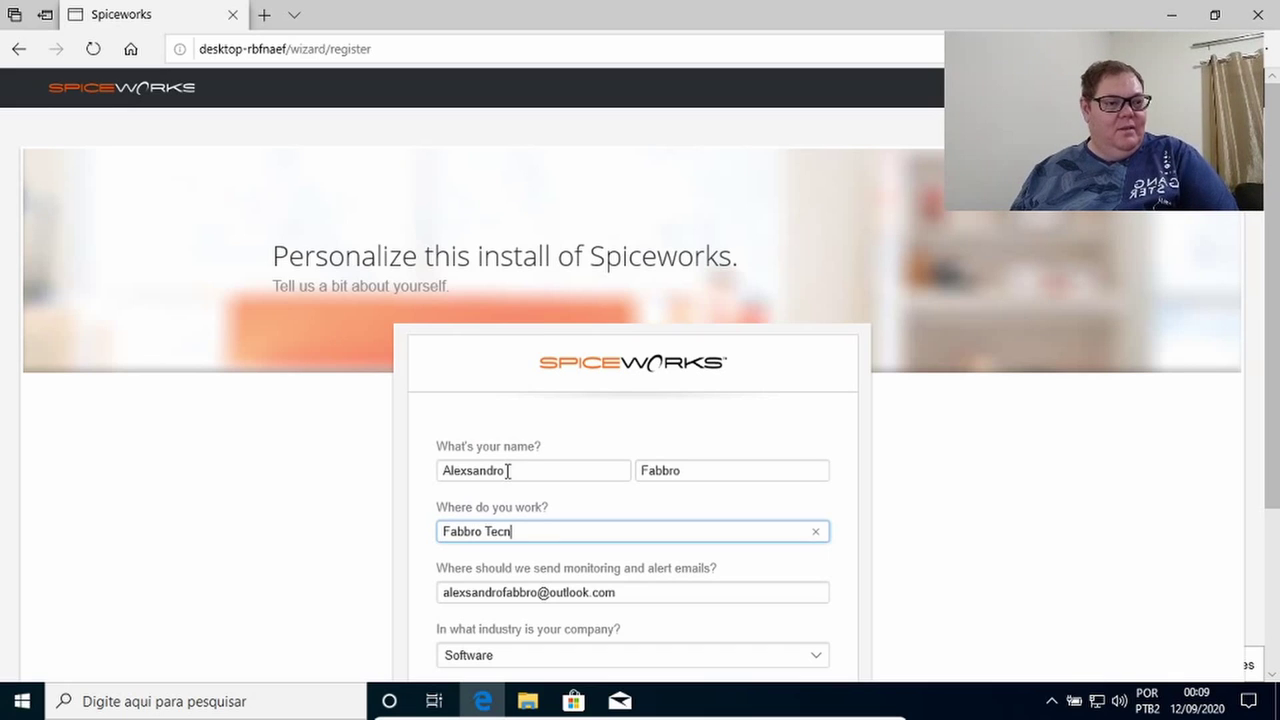
type("ologic")
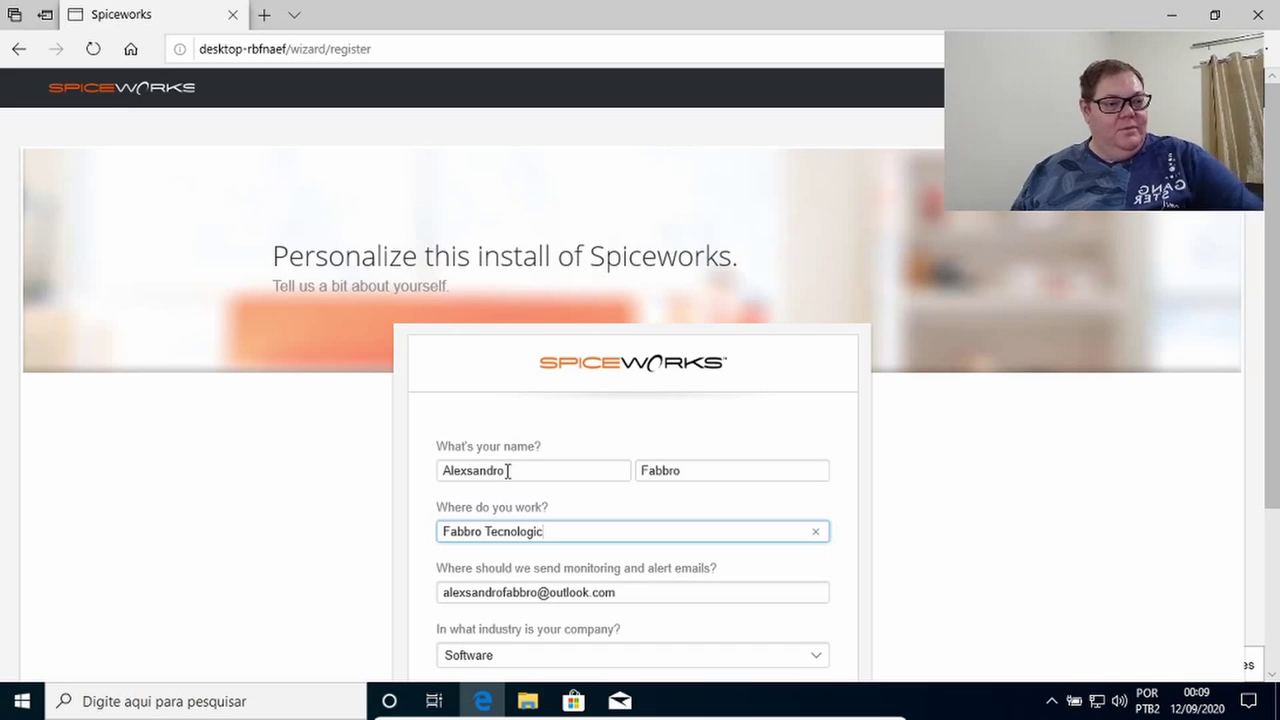
scroll(580, 480, "down", 2)
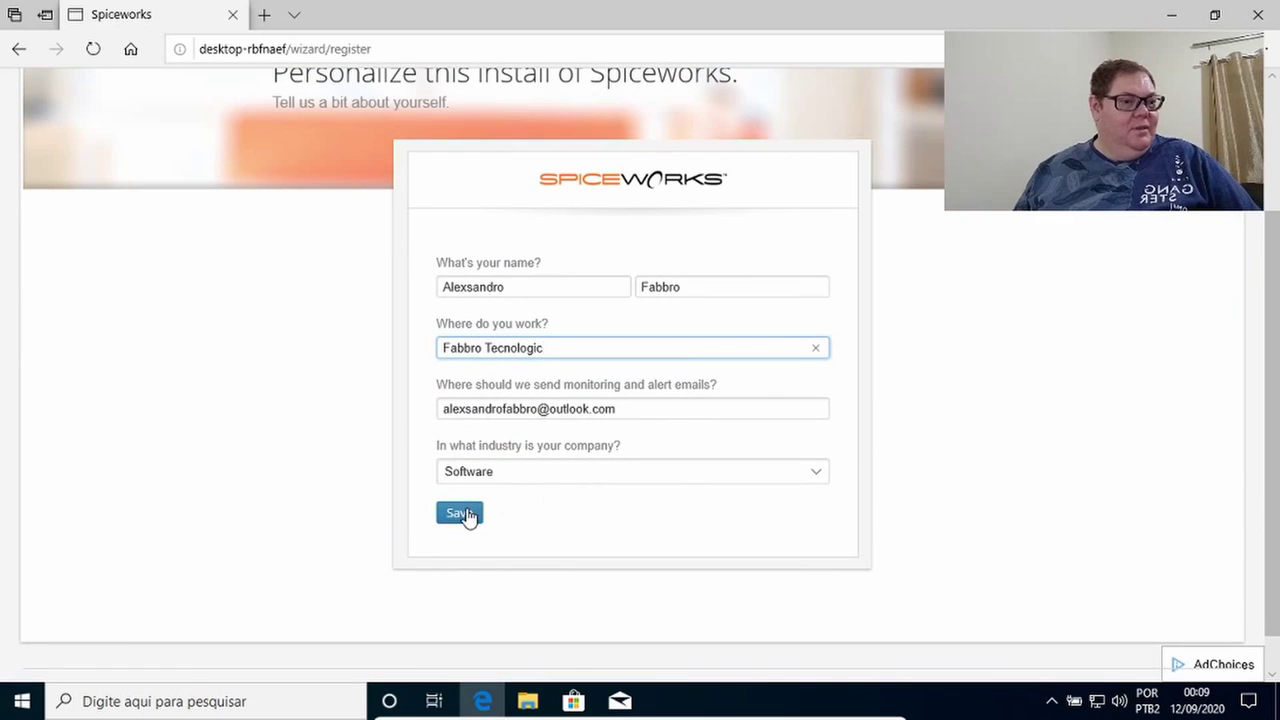
left_click(462, 514)
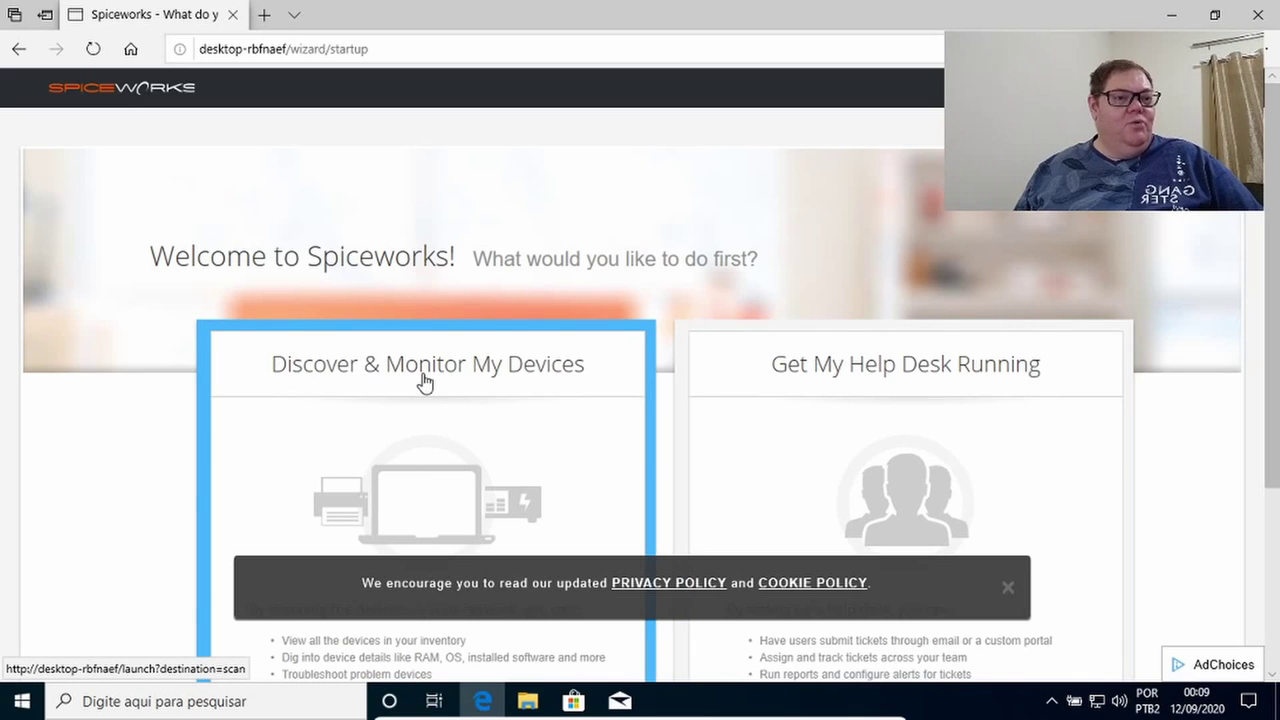
Choose Discover & Monitor My Devices on the welcome page and look over the credentials form.
left_click(423, 423)
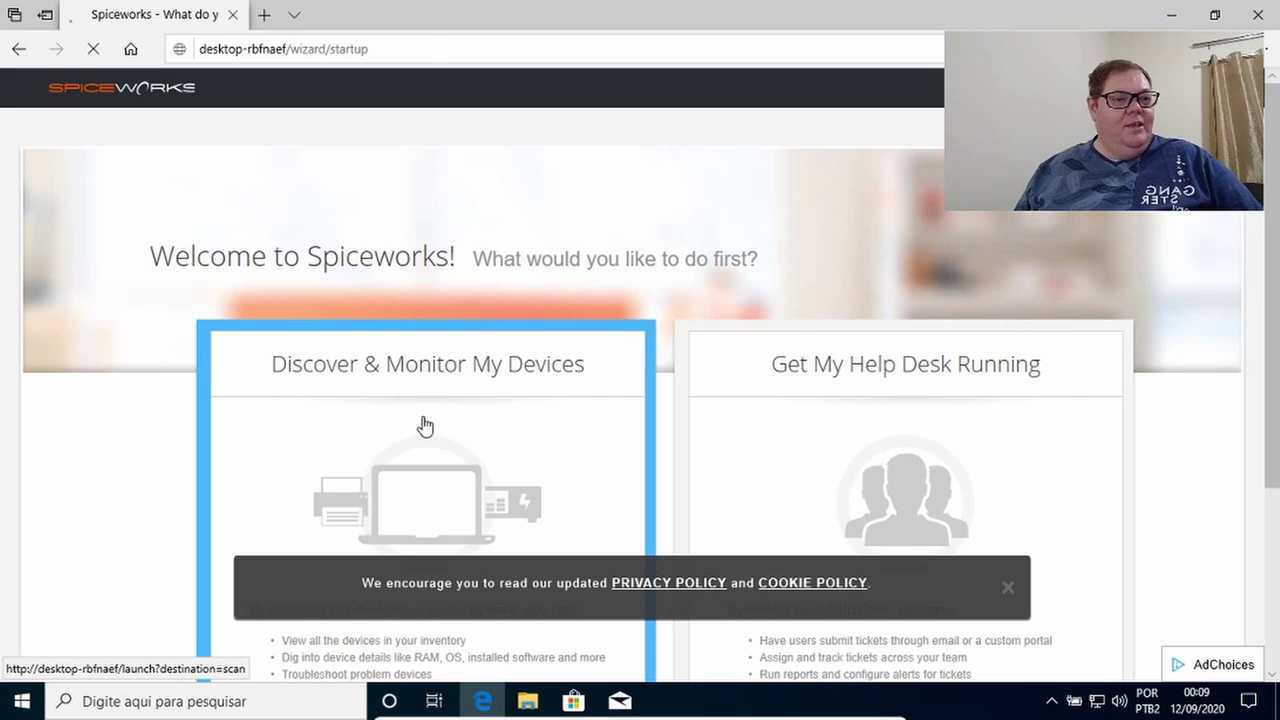
scroll(422, 380, "down", 3)
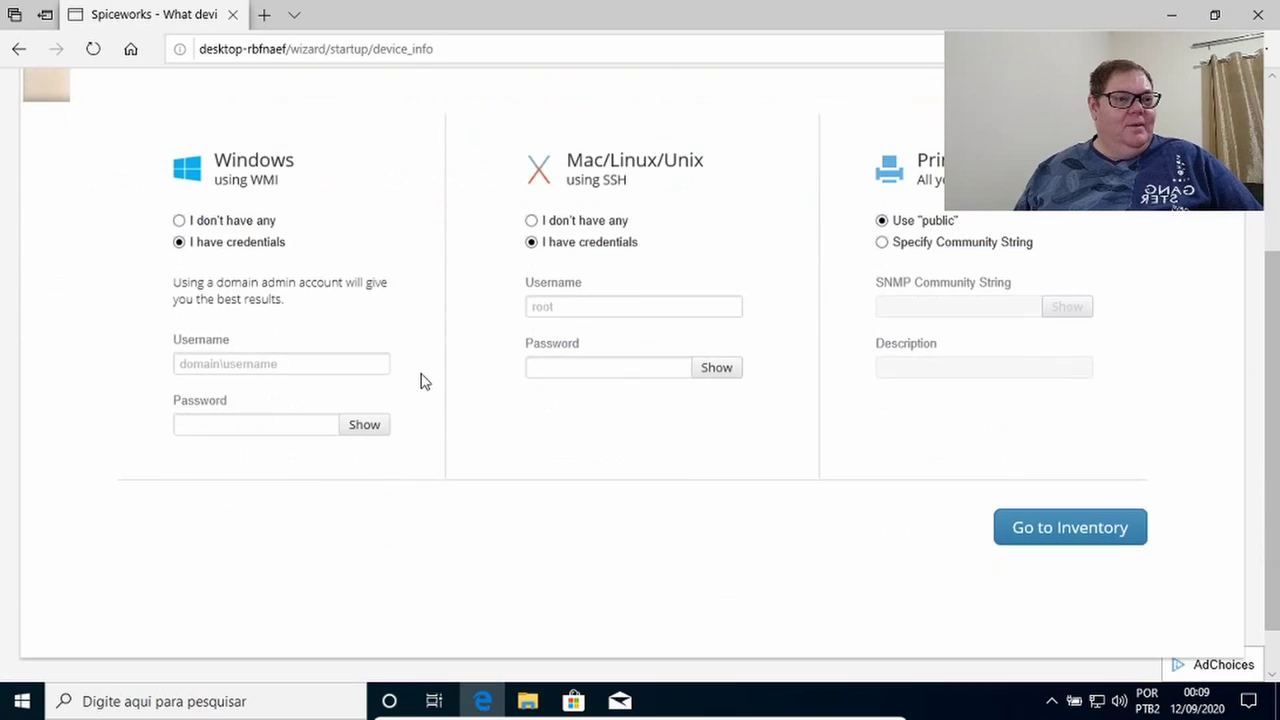
scroll(422, 380, "up", 1)
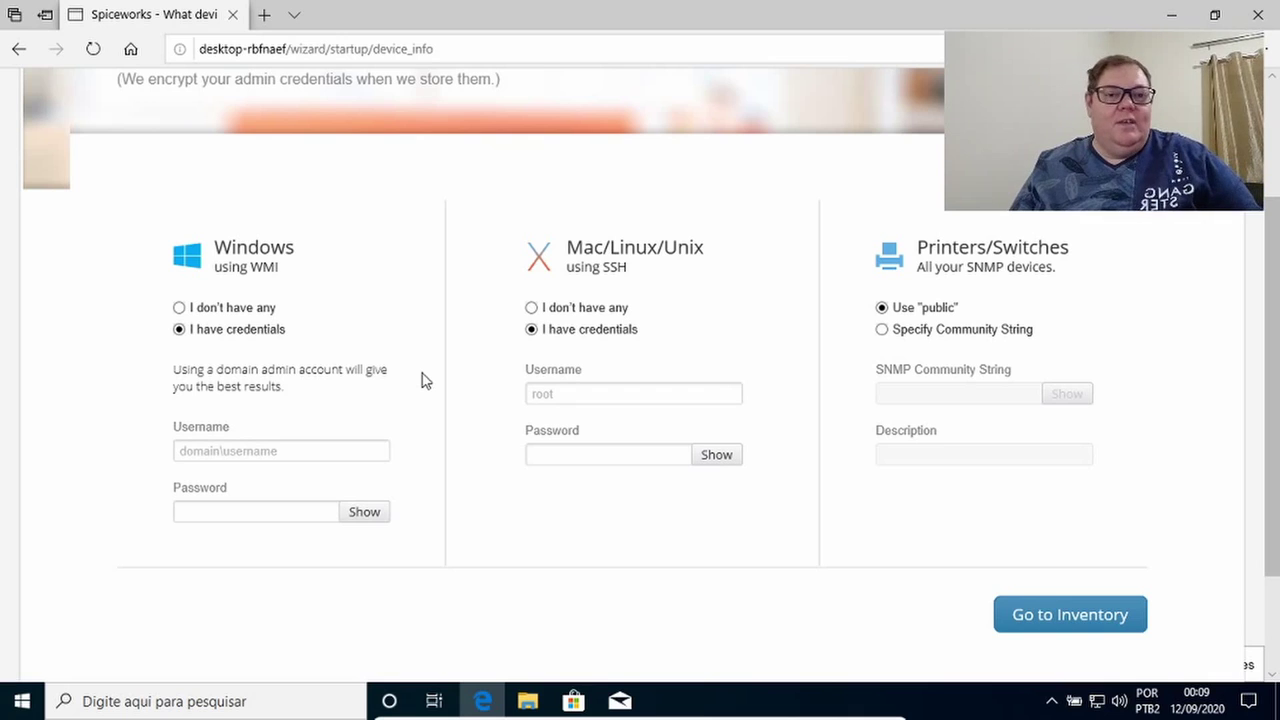
Enter the Windows admin username and password.
left_click(242, 450)
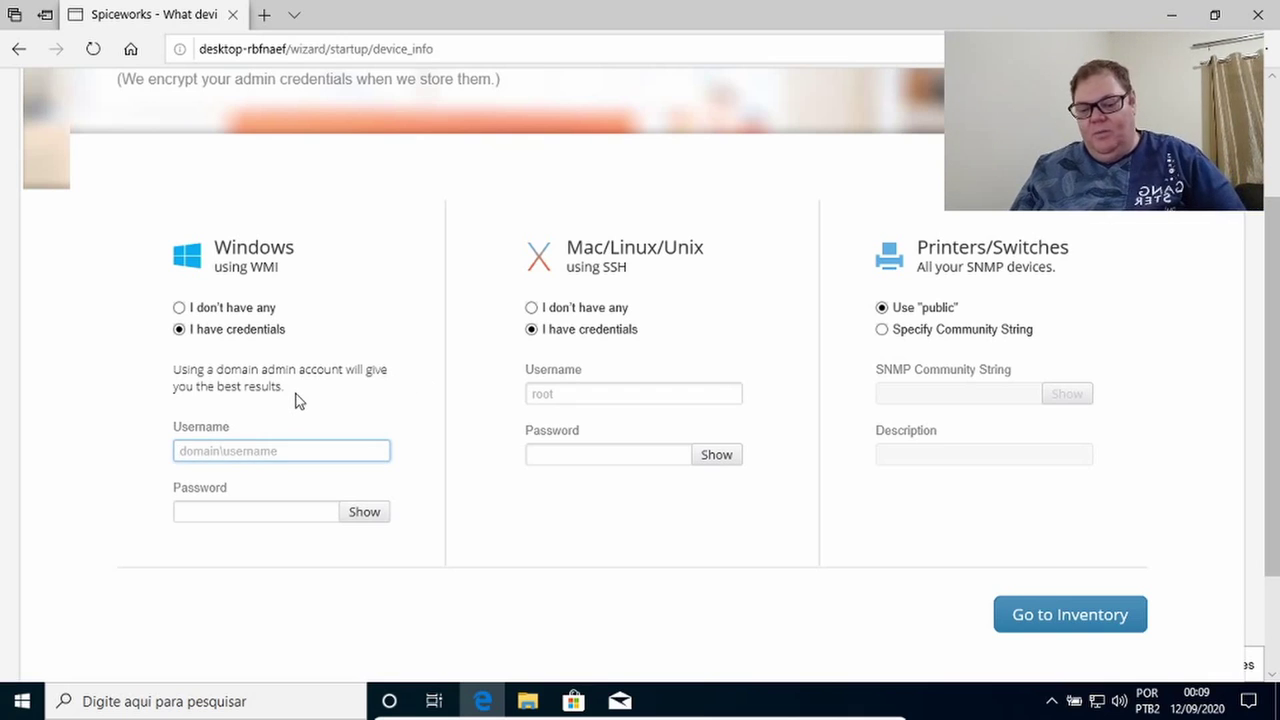
type("word")
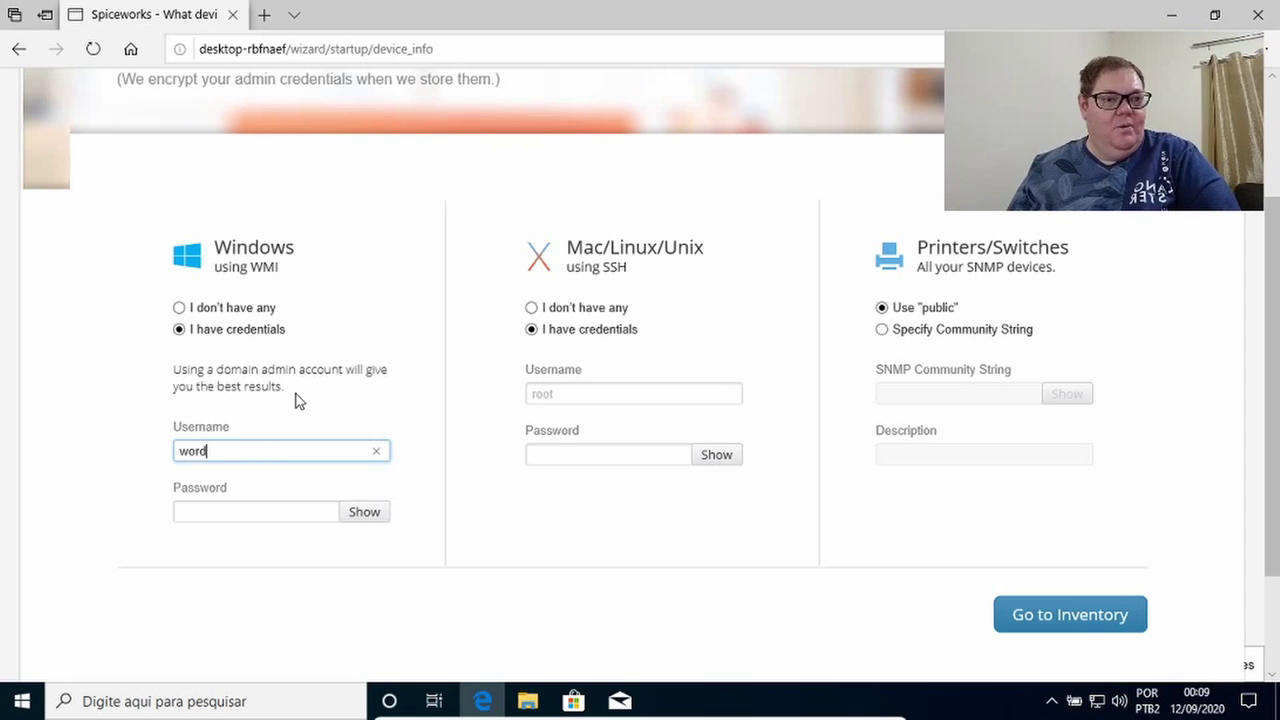
key("BackSpace")
key("BackSpace")
key("BackSpace")
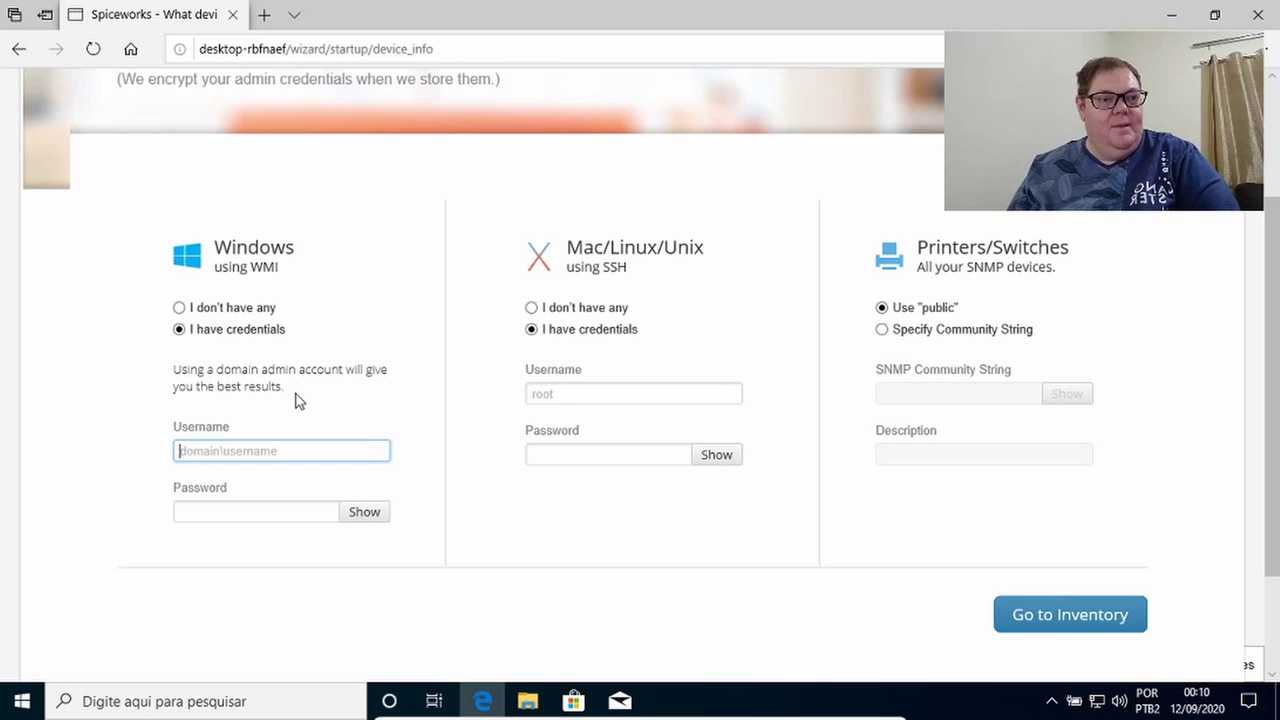
type("alexsandro")
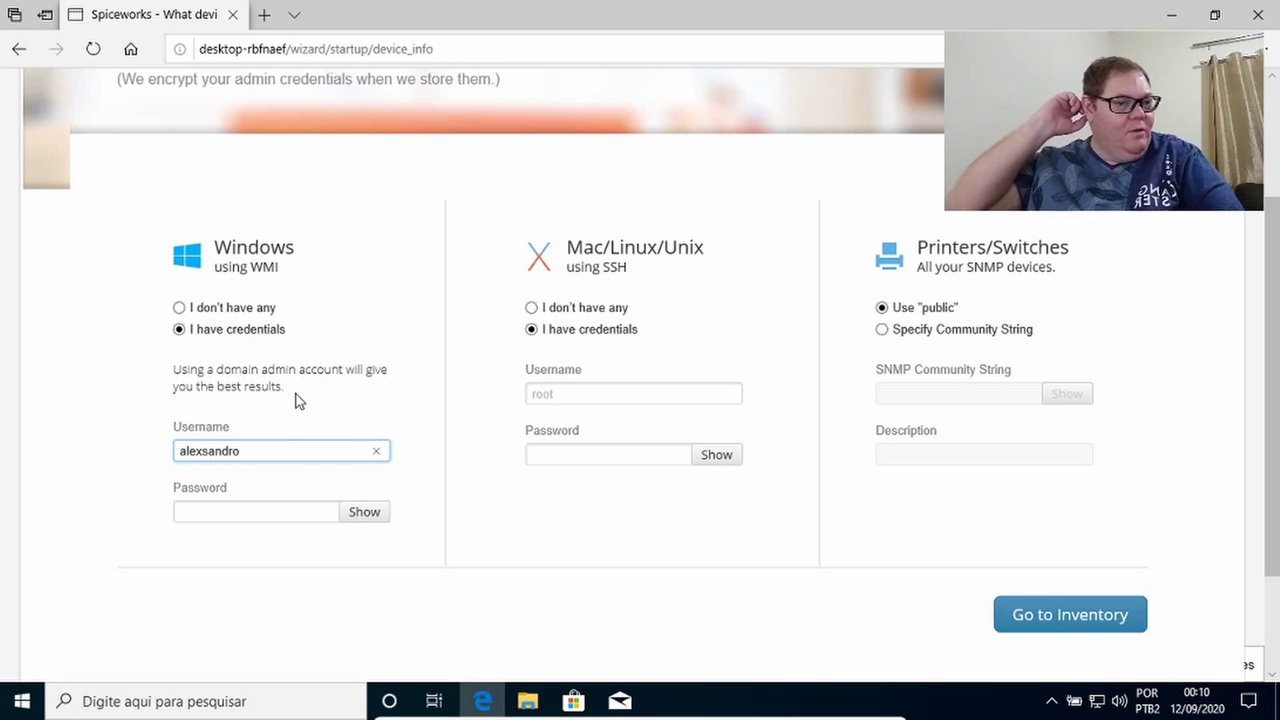
left_click(220, 508)
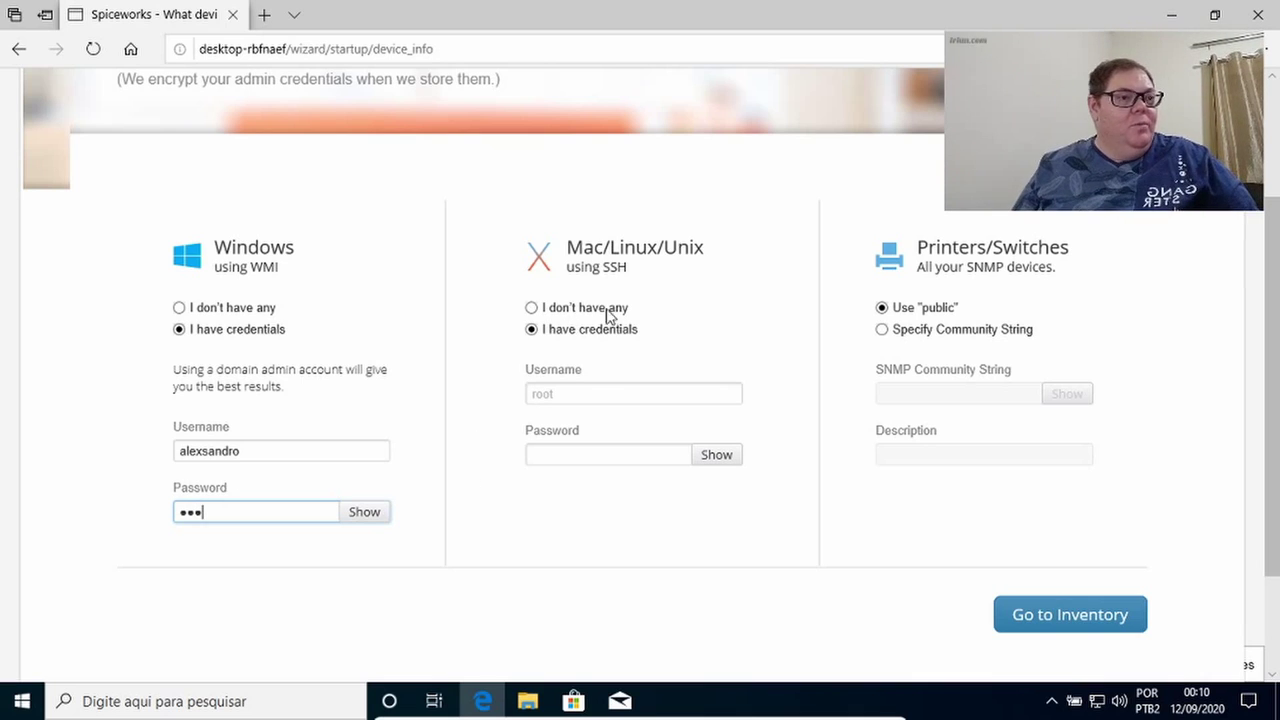
Enter the Mac/Linux SSH username and password, then go to the Inventory.
left_click(590, 394)
type("alexsandro")
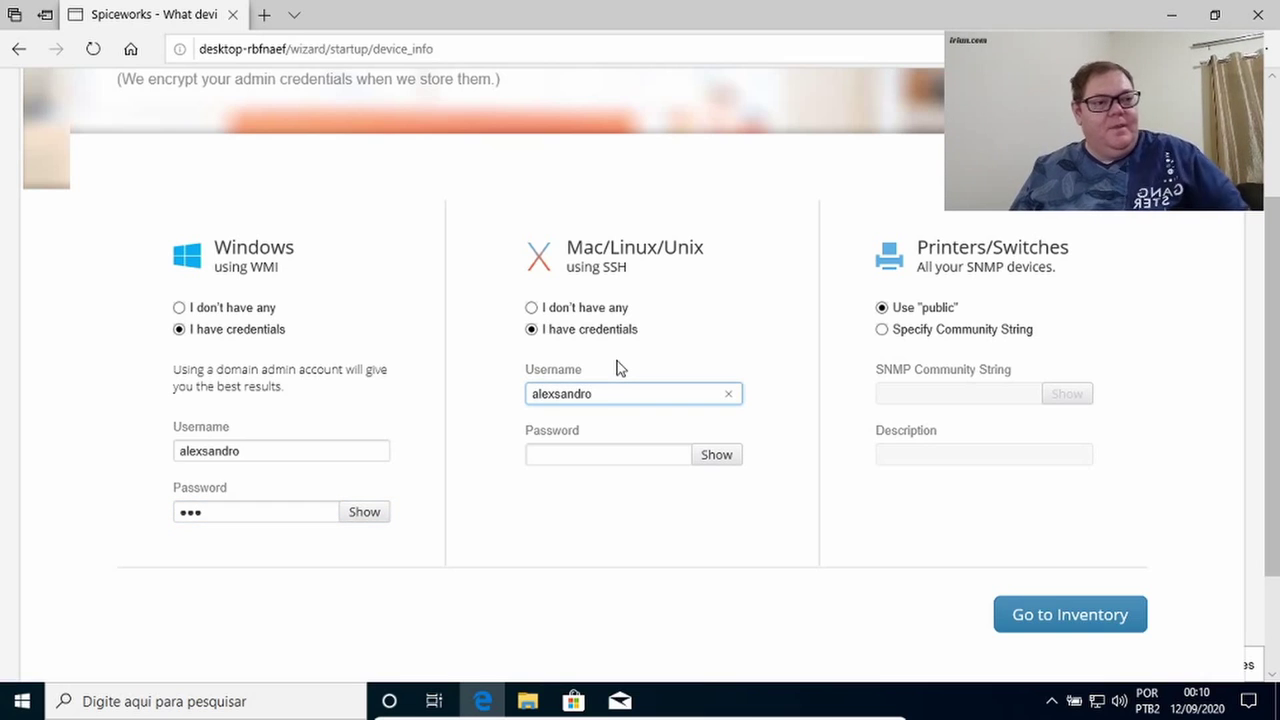
left_click(577, 462)
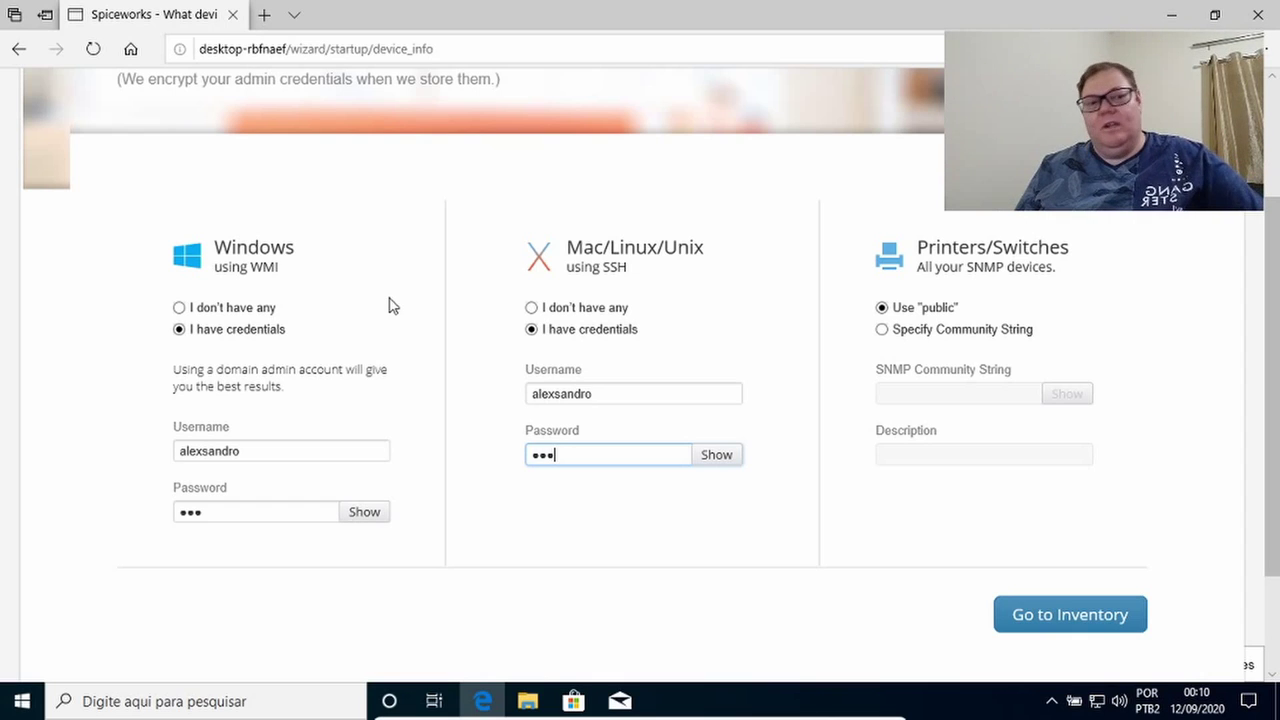
left_click(1060, 622)
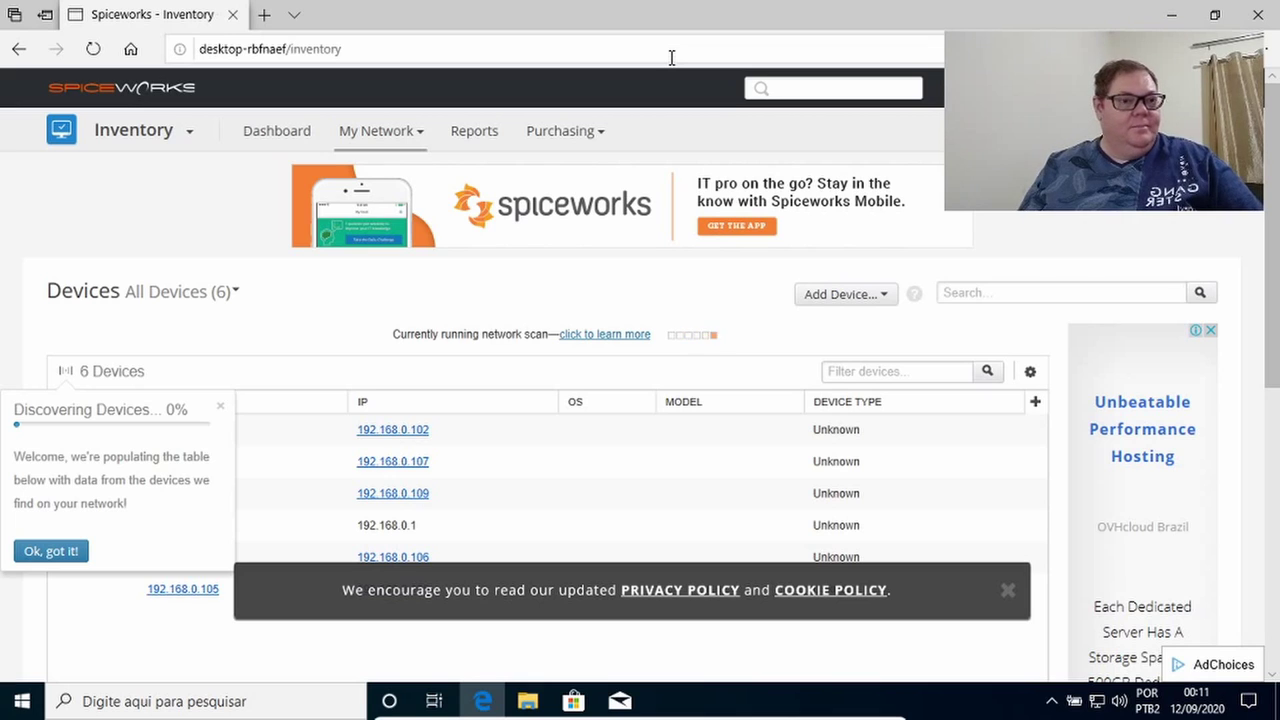
Dismiss the discovery welcome message, select the servidor device, and open the running scan's details.
left_click_drag(1275, 140, 1275, 260)
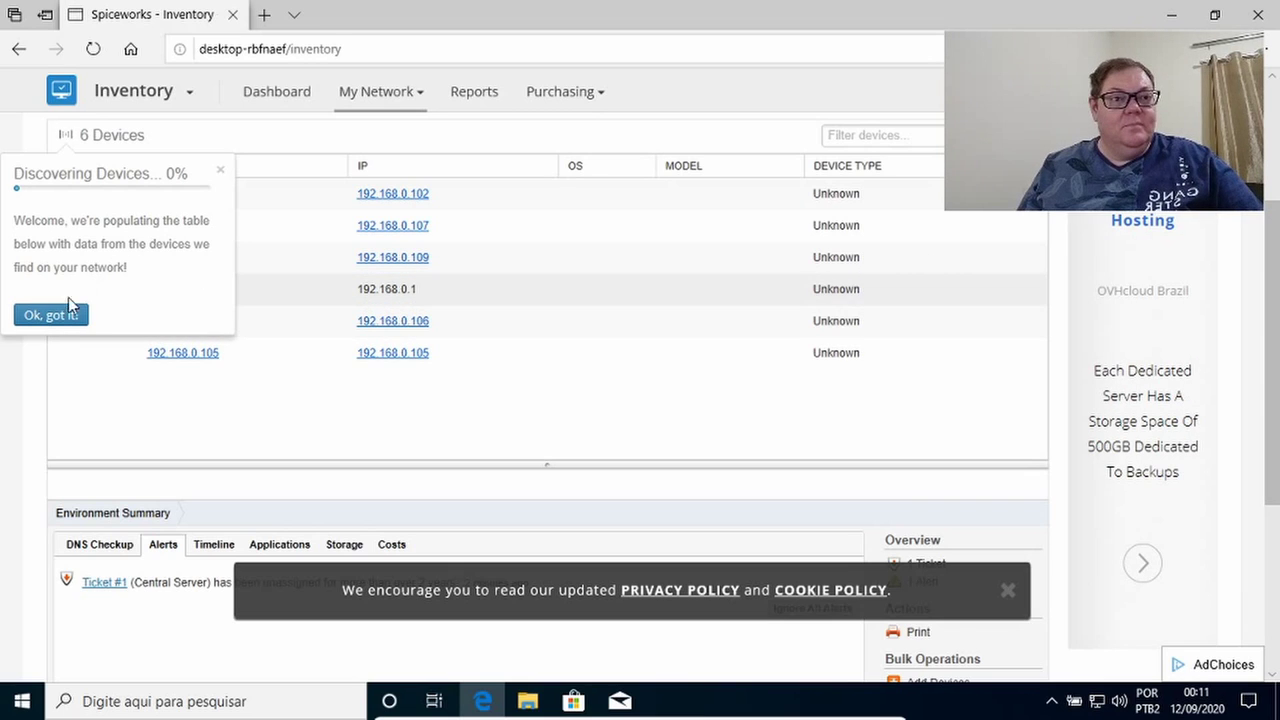
left_click(45, 319)
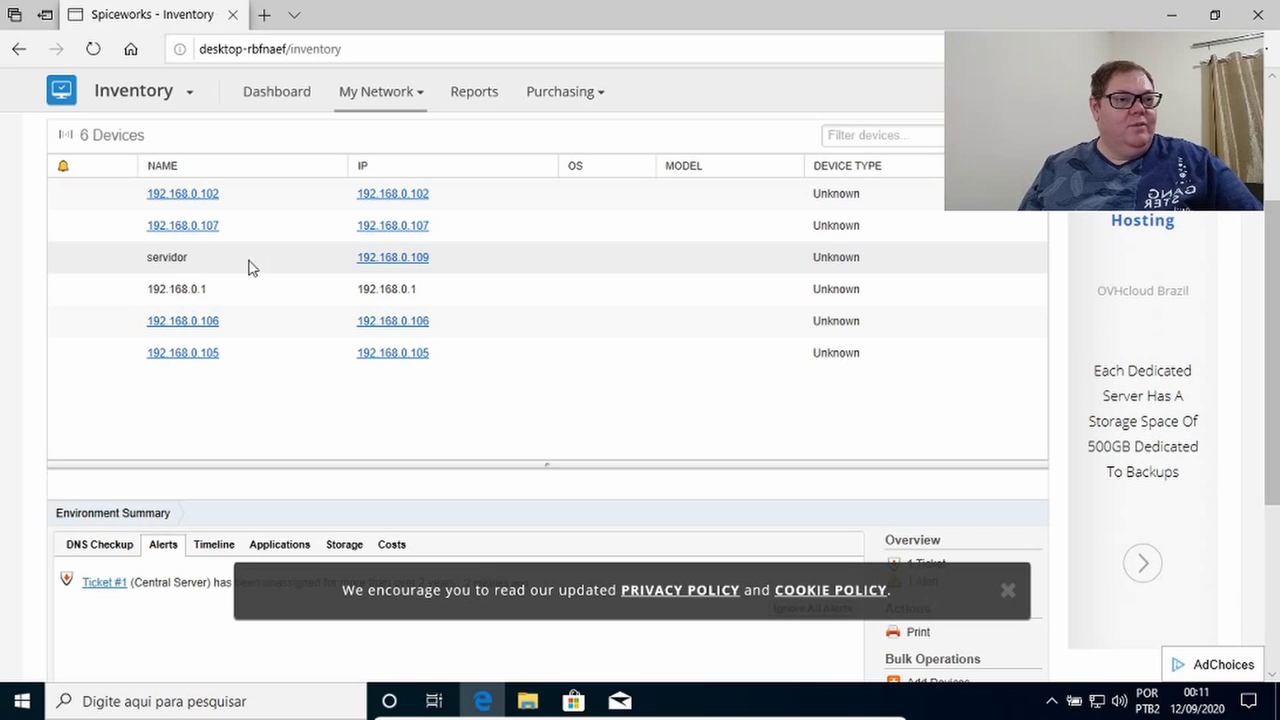
left_click(184, 262)
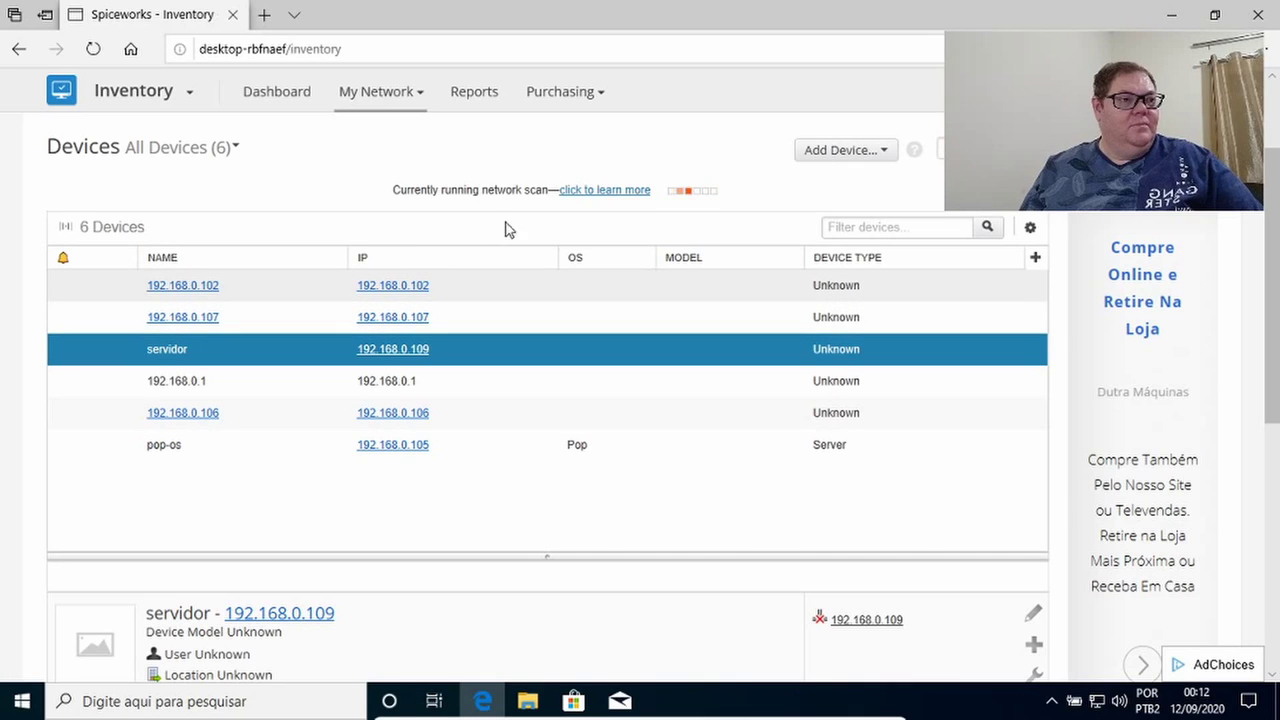
left_click(645, 192)
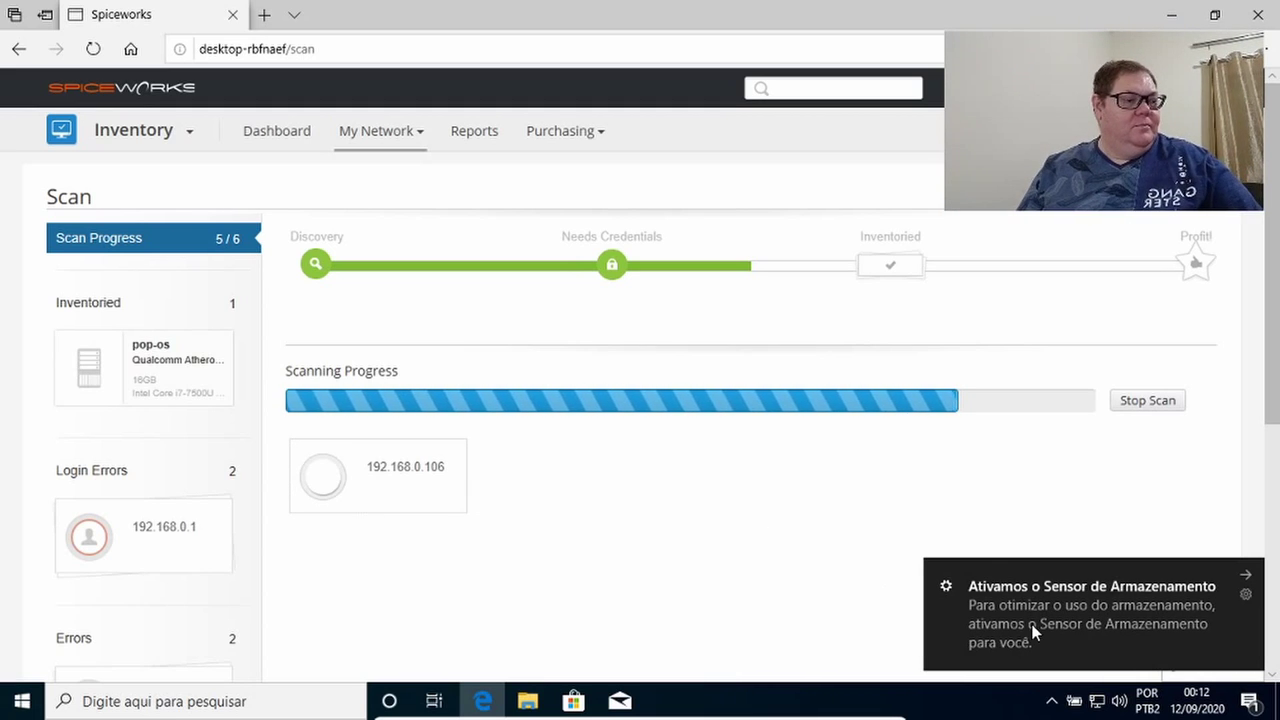
Dismiss the storage notification, review the scan's Login Errors list, then switch to the Dashboard.
left_click(1243, 586)
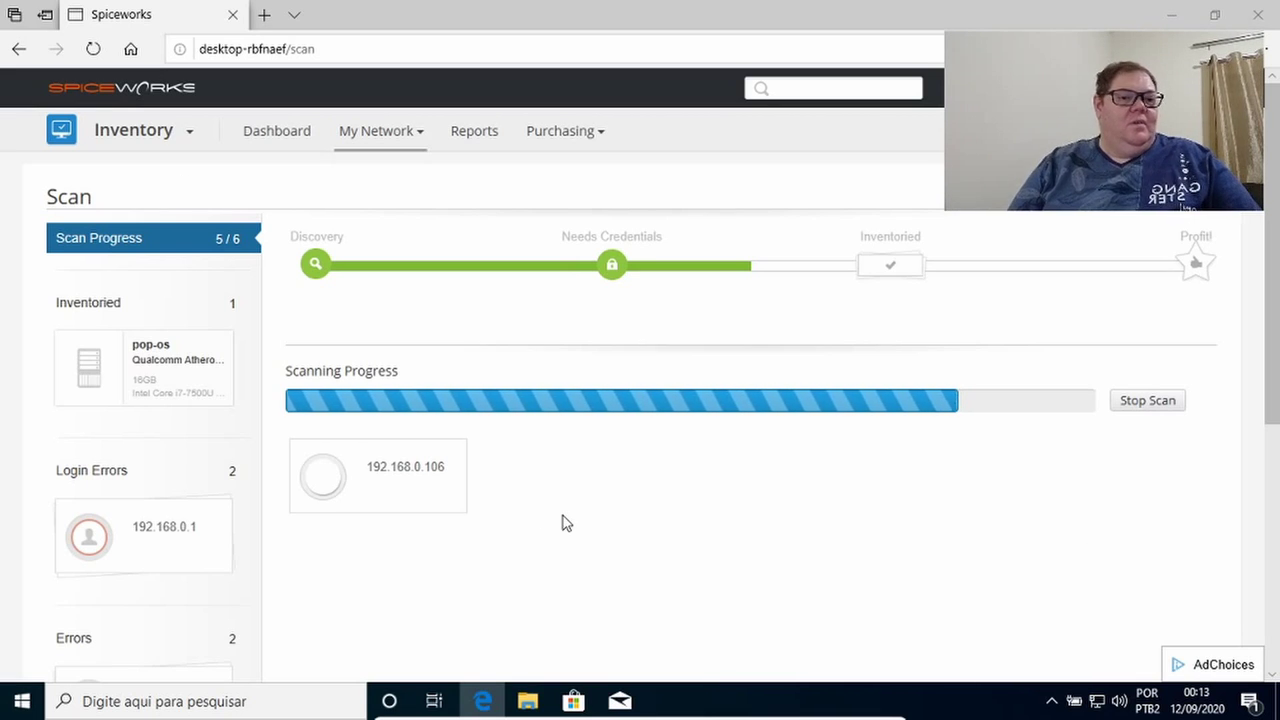
left_click(220, 531)
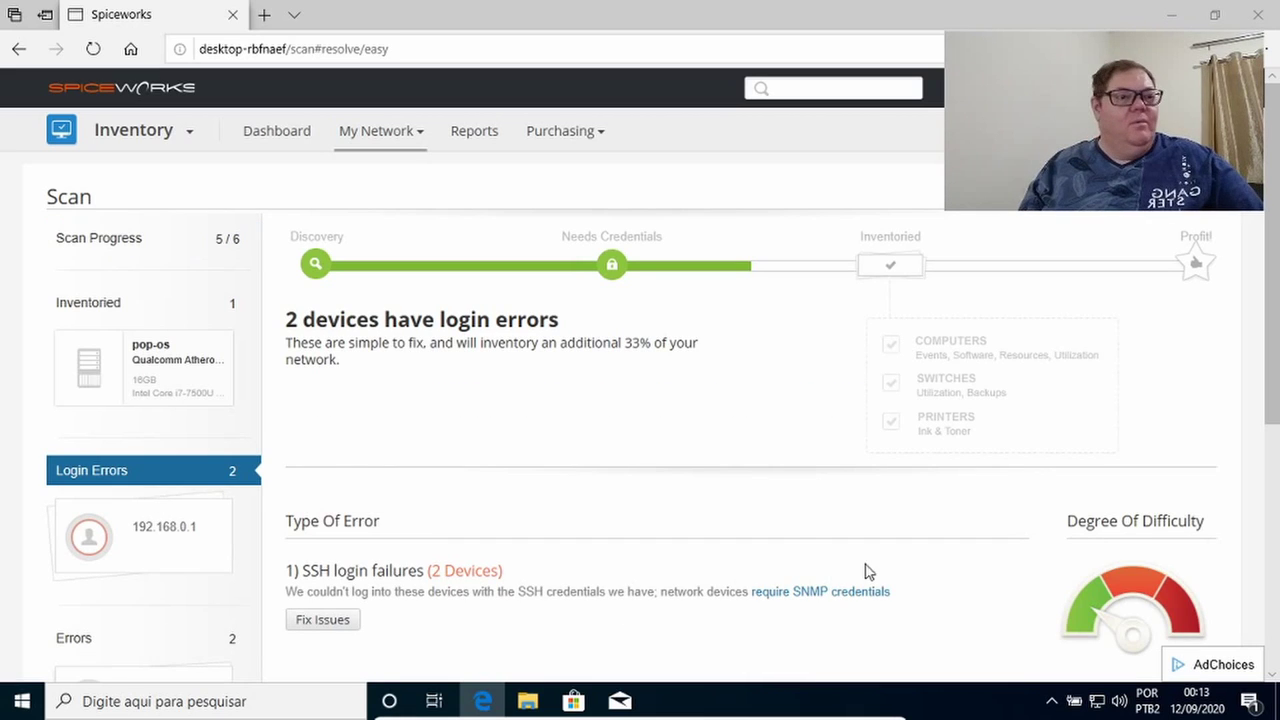
scroll(765, 365, "down", 4)
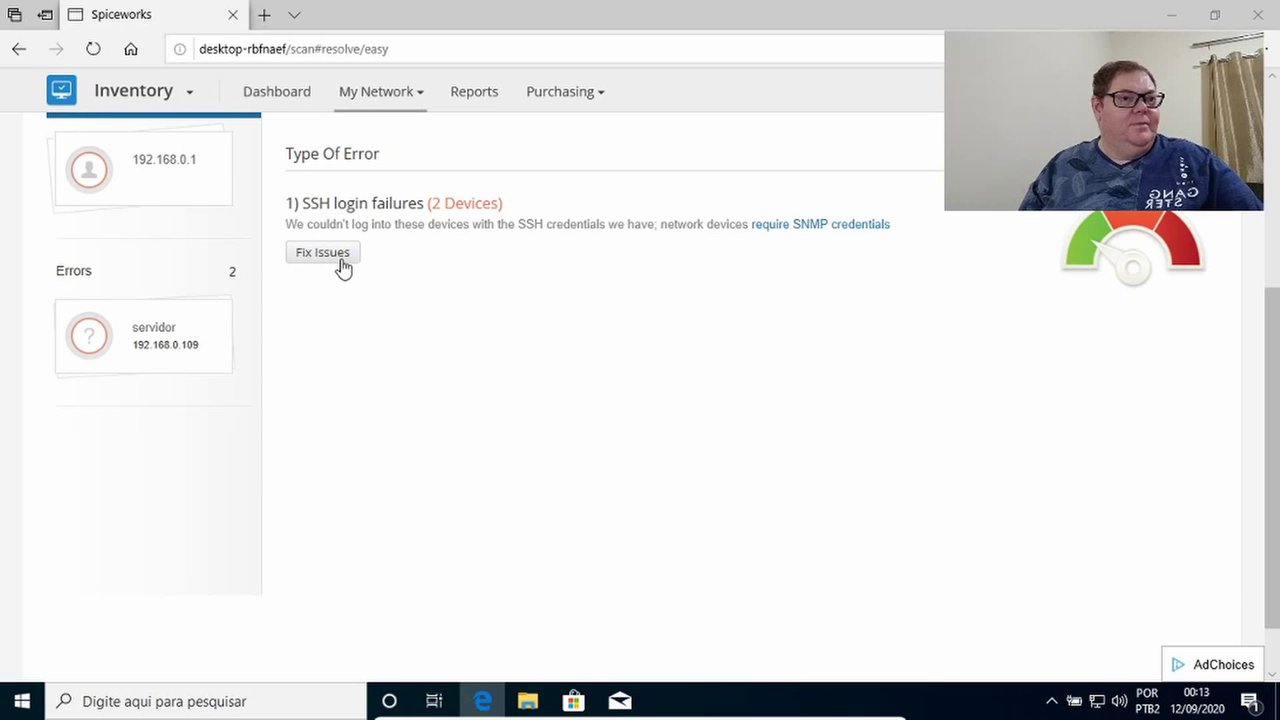
scroll(340, 265, "up", 4)
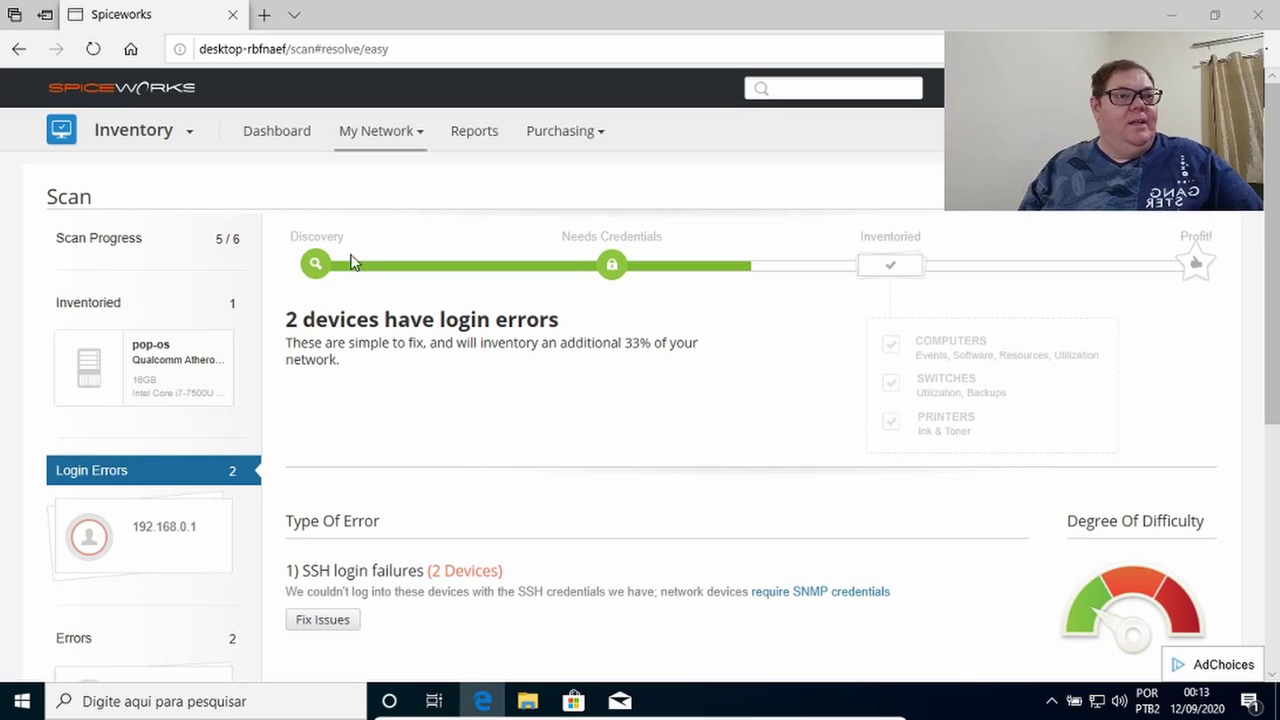
left_click(276, 140)
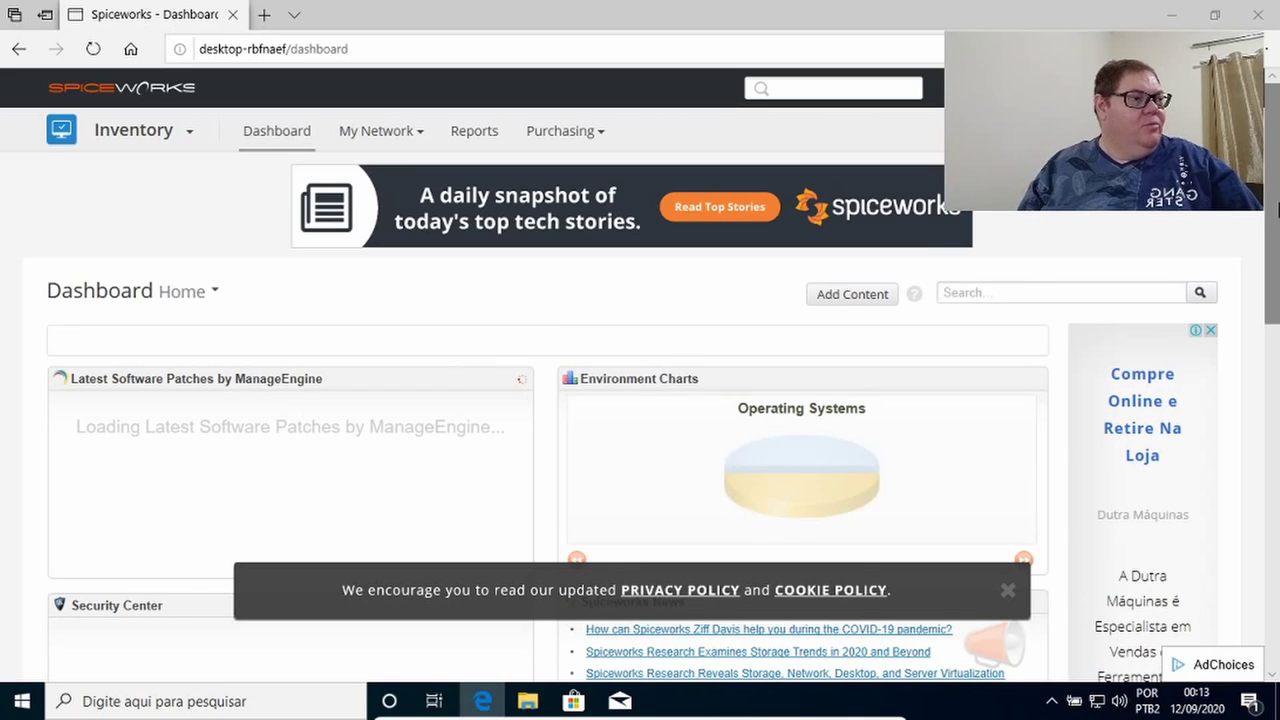
Drag the Inventory Summary widget from the left column into the right column.
scroll(1265, 296, "down", 3)
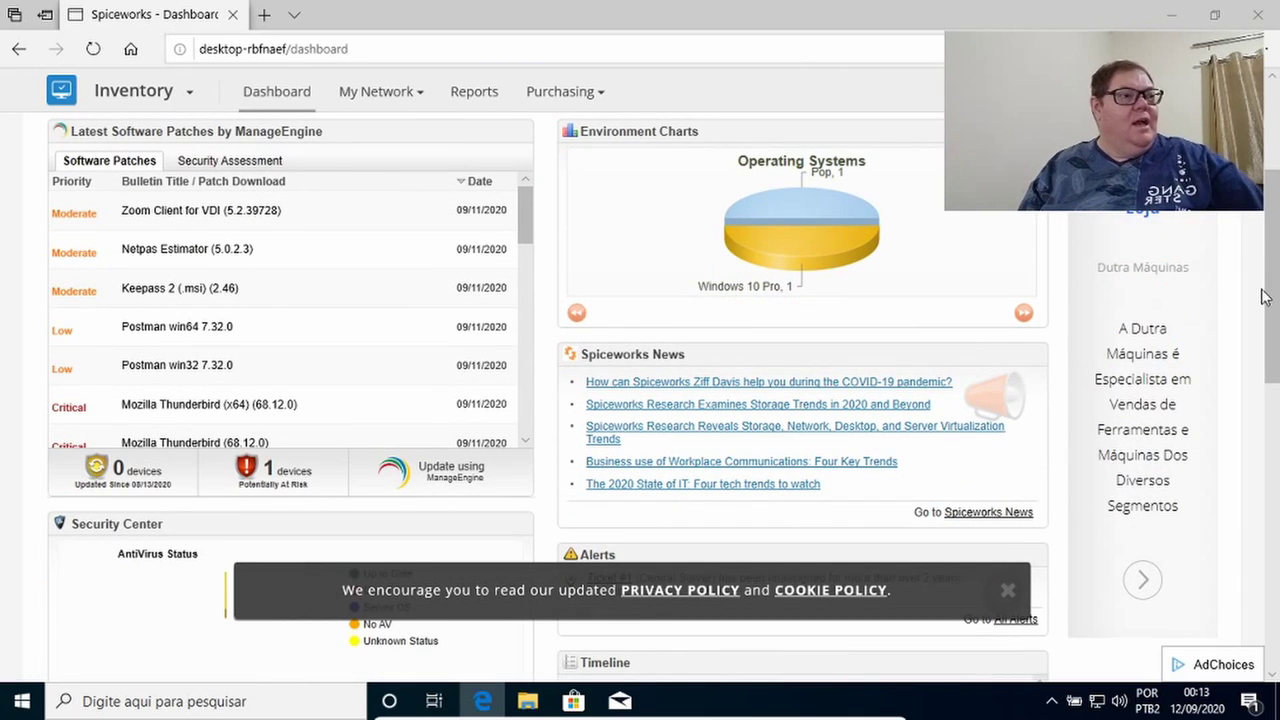
scroll(911, 375, "up", 1)
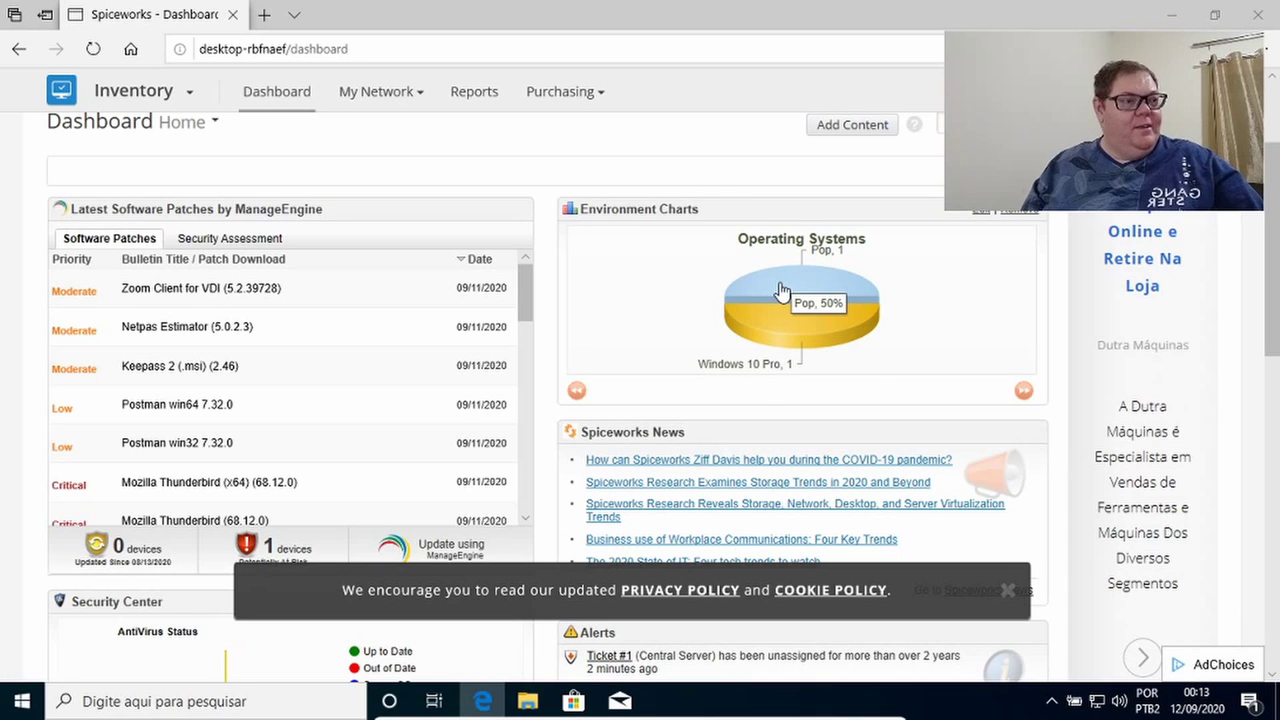
scroll(782, 290, "down", 5)
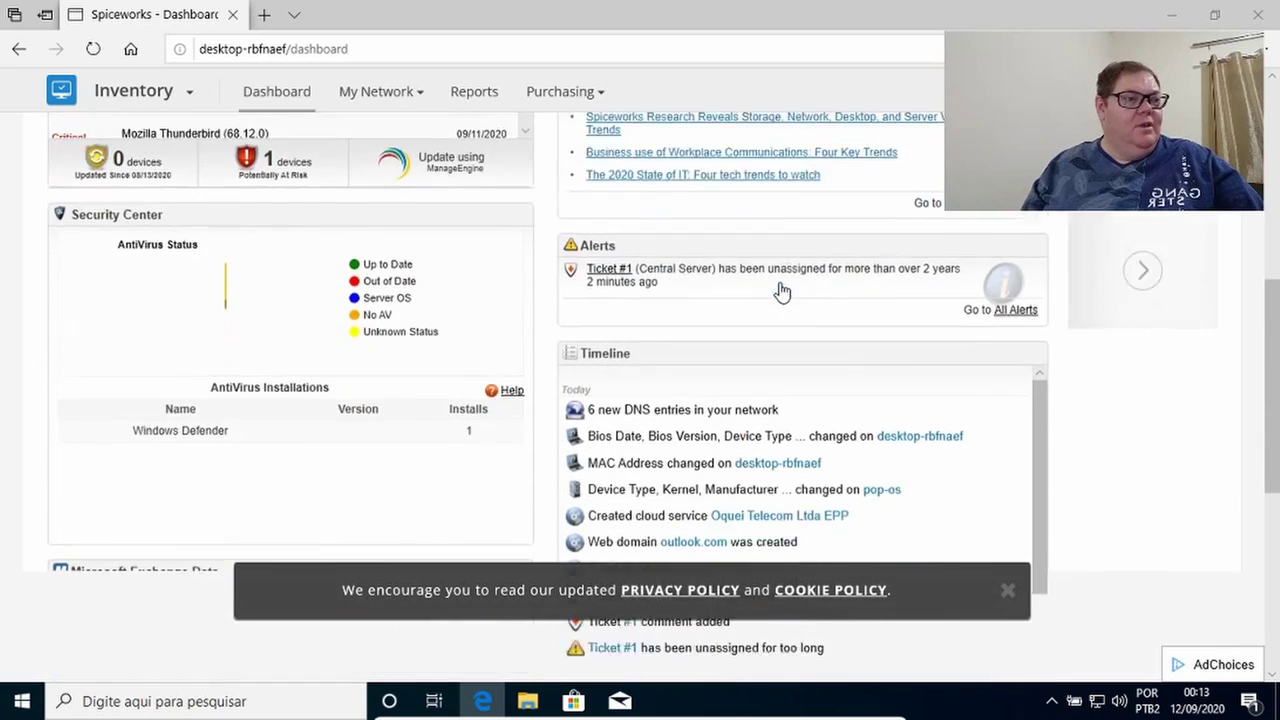
scroll(782, 290, "down", 4)
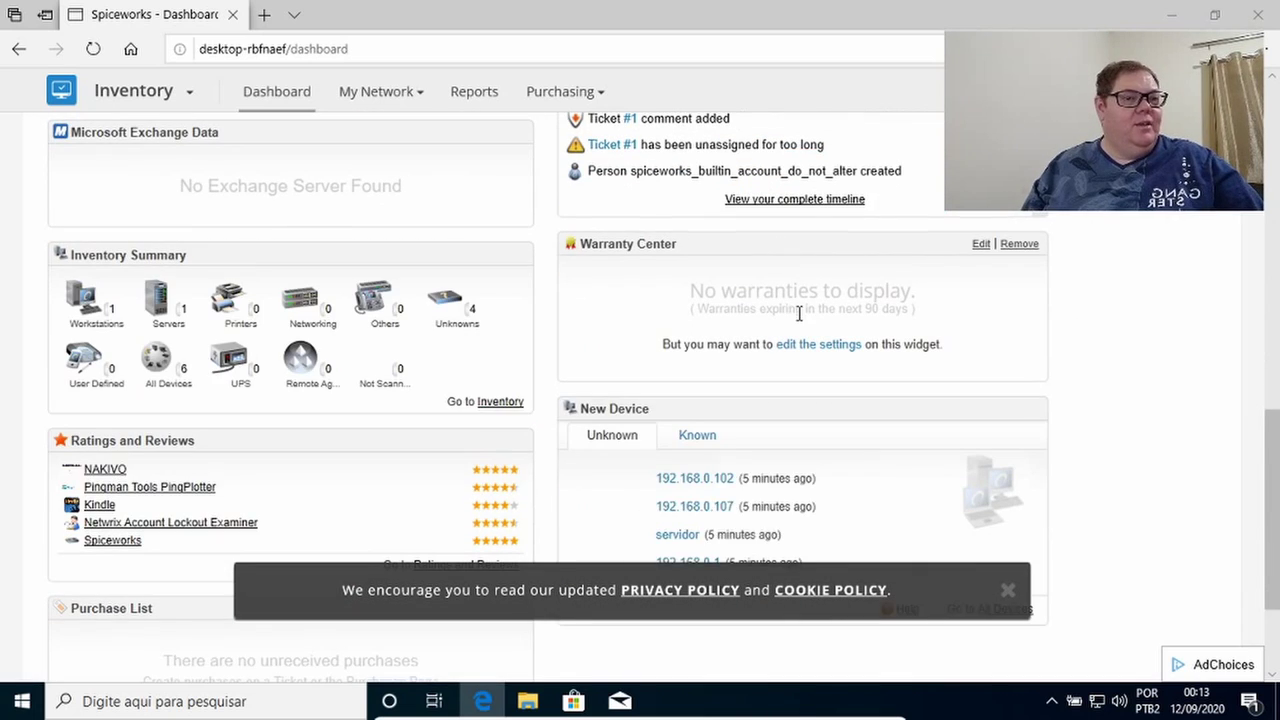
left_click_drag(266, 257, 866, 155)
Dismiss the privacy notice and position Inventory Summary directly above the Spiceworks News widget.
scroll(971, 274, "up", 3)
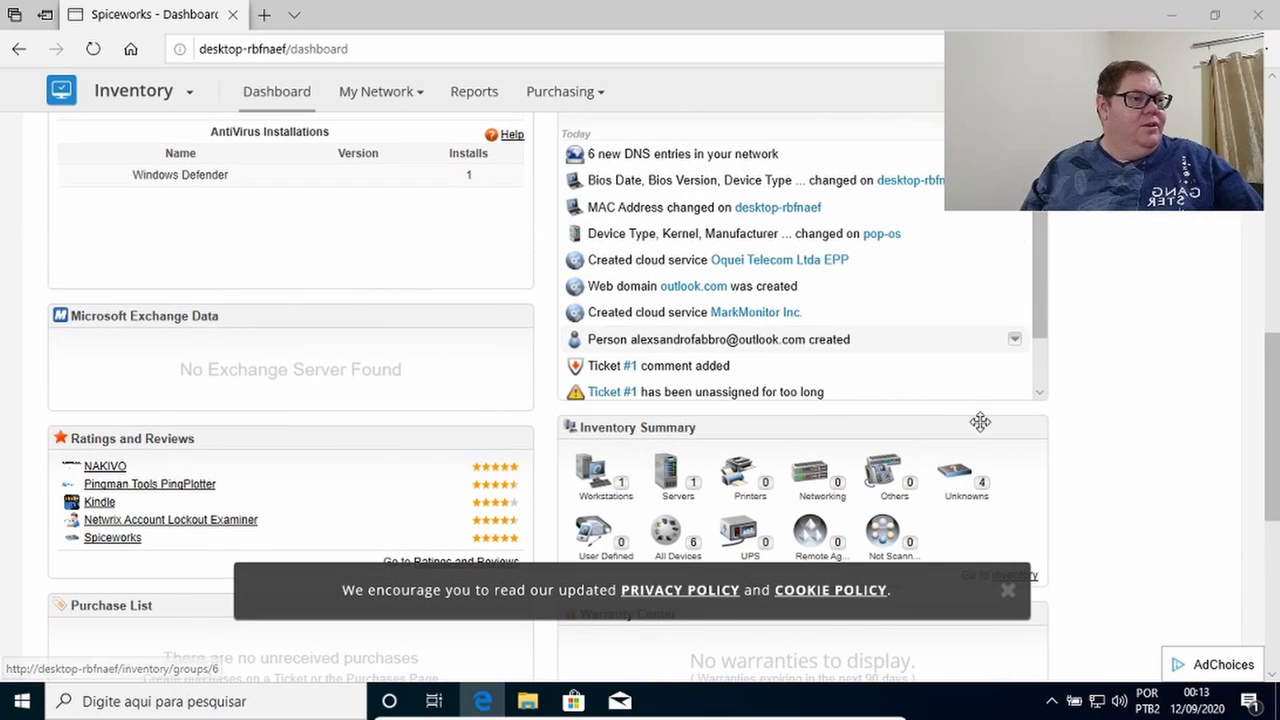
left_click_drag(1271, 394, 1276, 326)
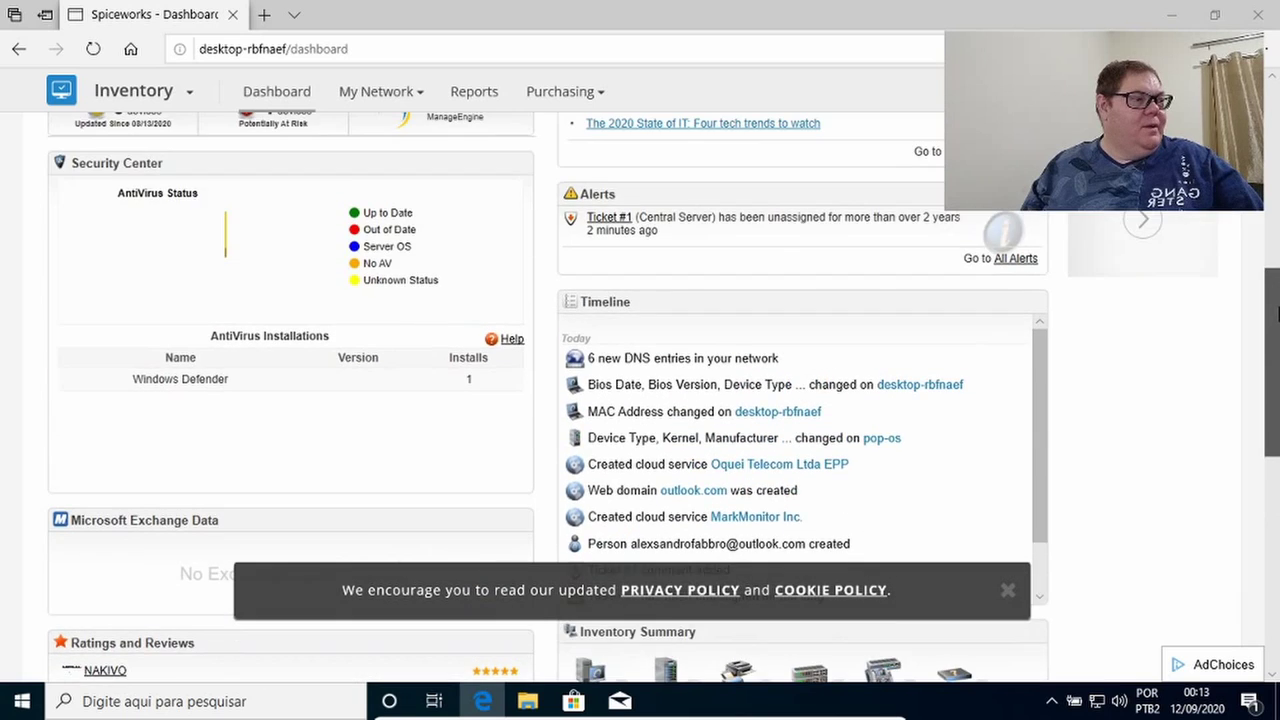
scroll(1276, 326, "down", 1)
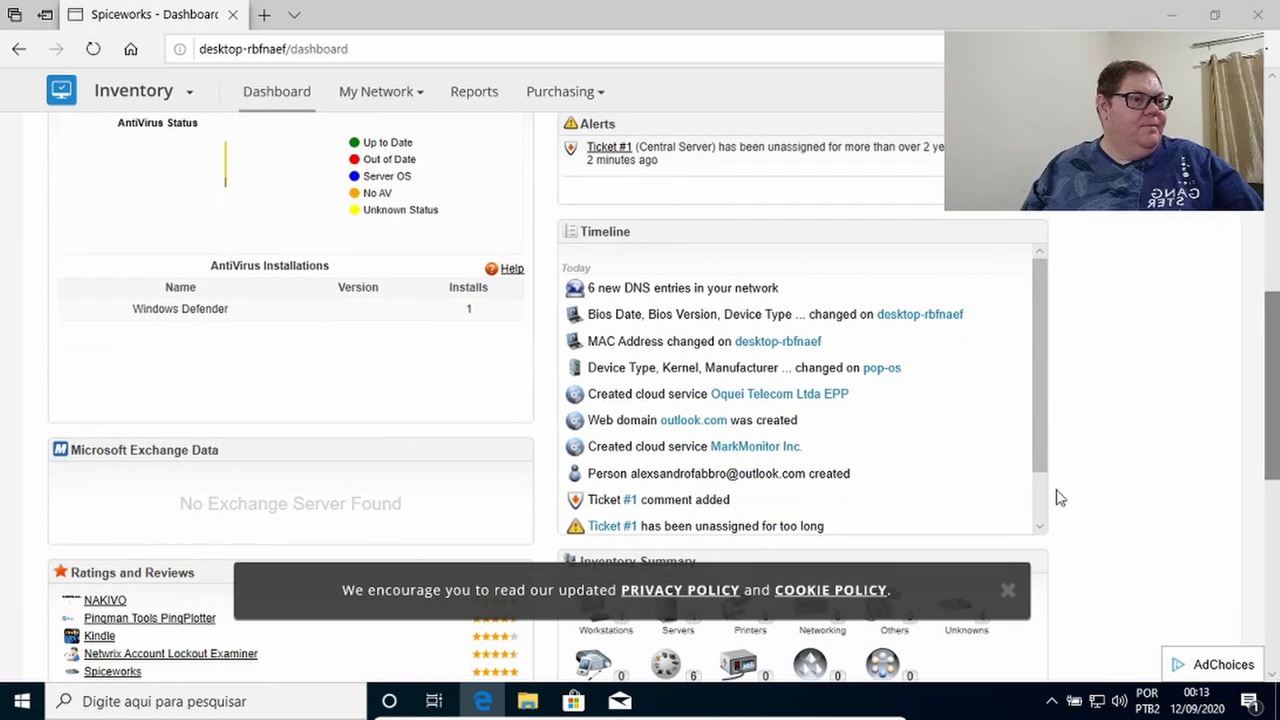
left_click(1007, 590)
left_click_drag(955, 552, 926, 105)
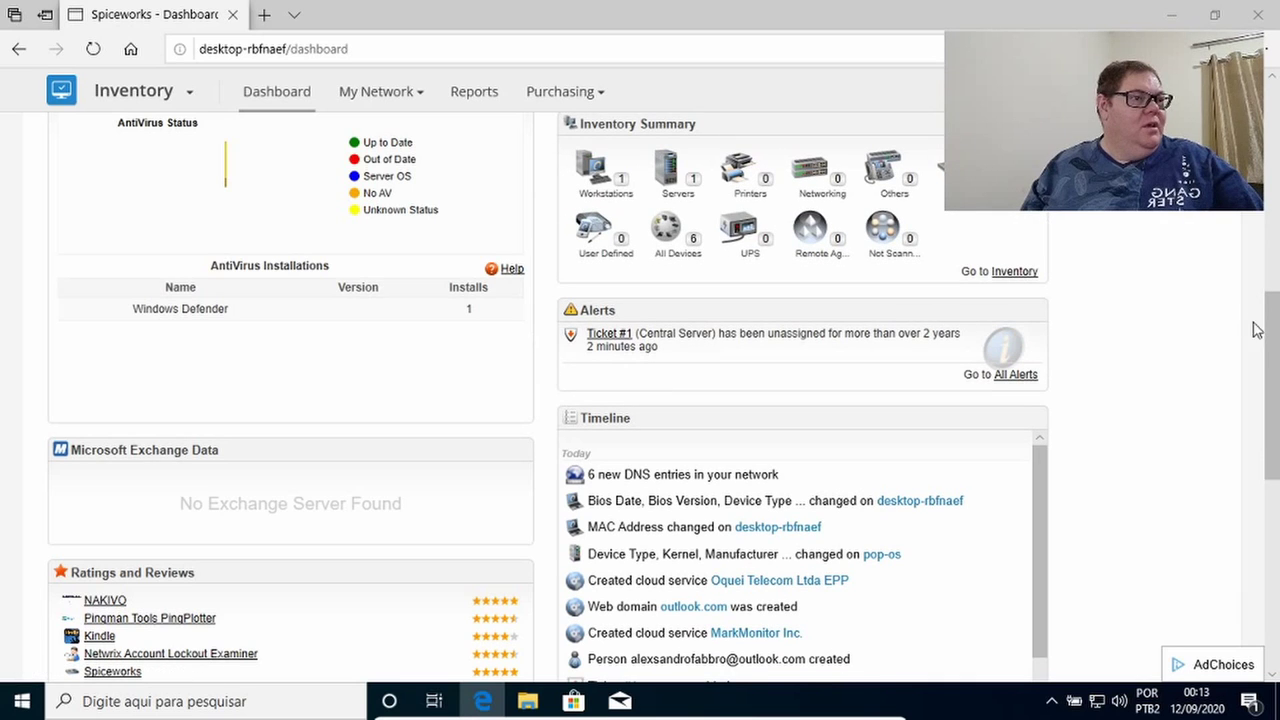
scroll(1272, 338, "up", 4)
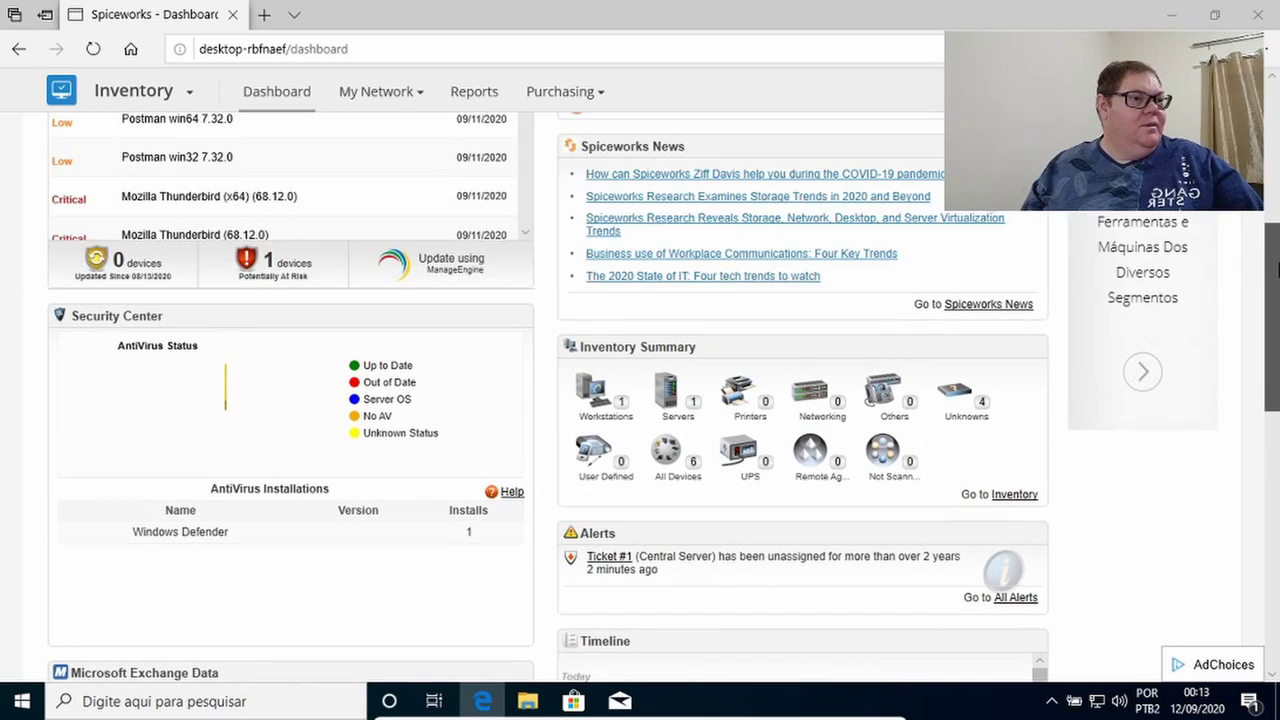
left_click_drag(711, 520, 714, 317)
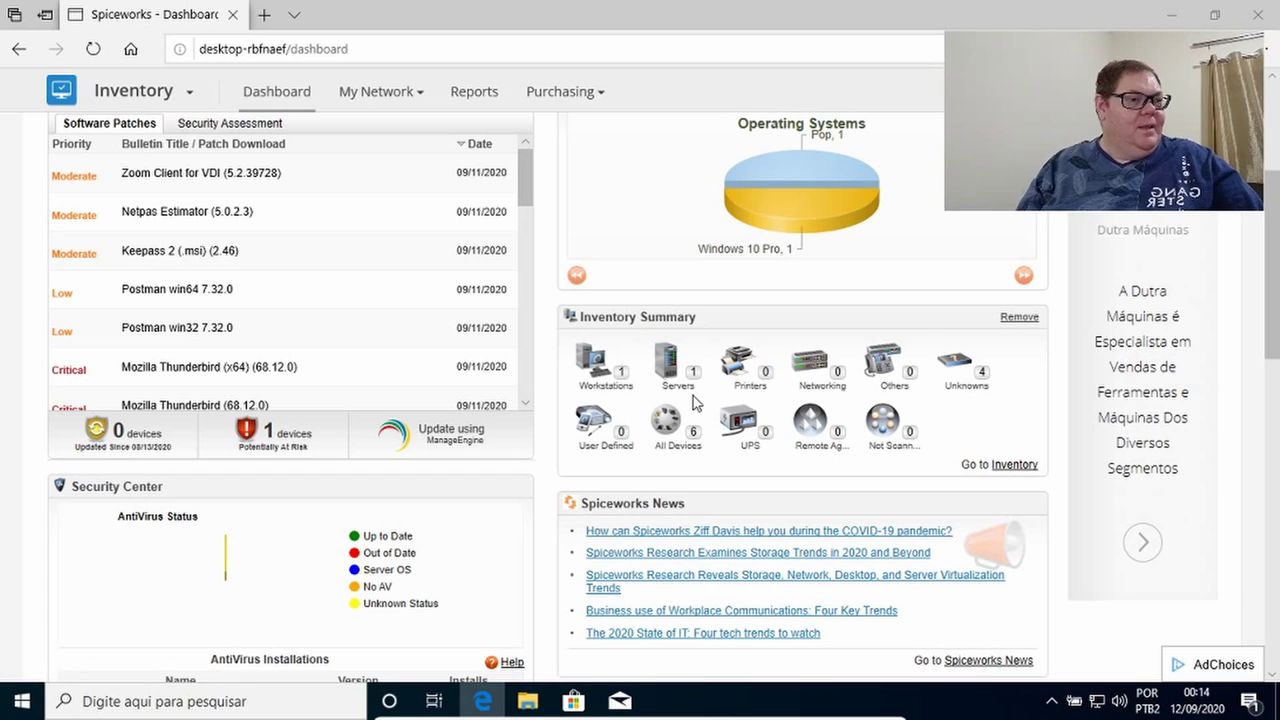
Open desktop-rbfnaef from the Workstations list and review its hardware configuration.
left_click(603, 370)
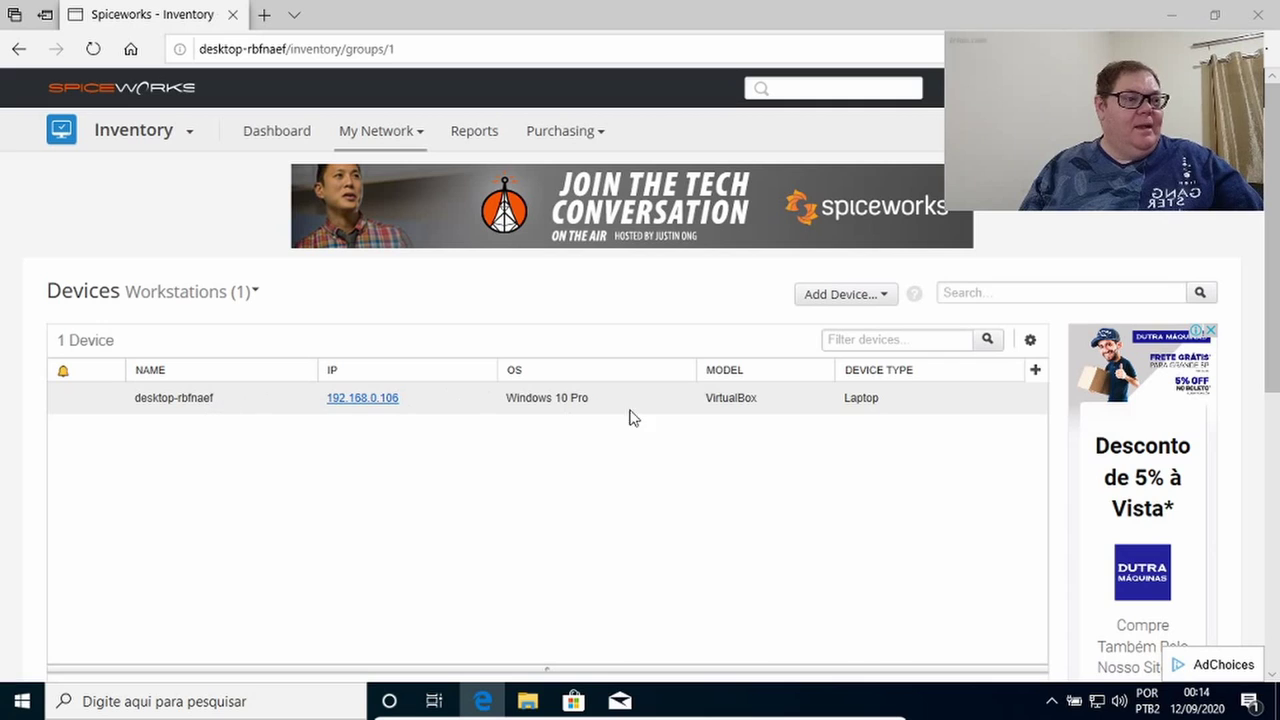
left_click(188, 400)
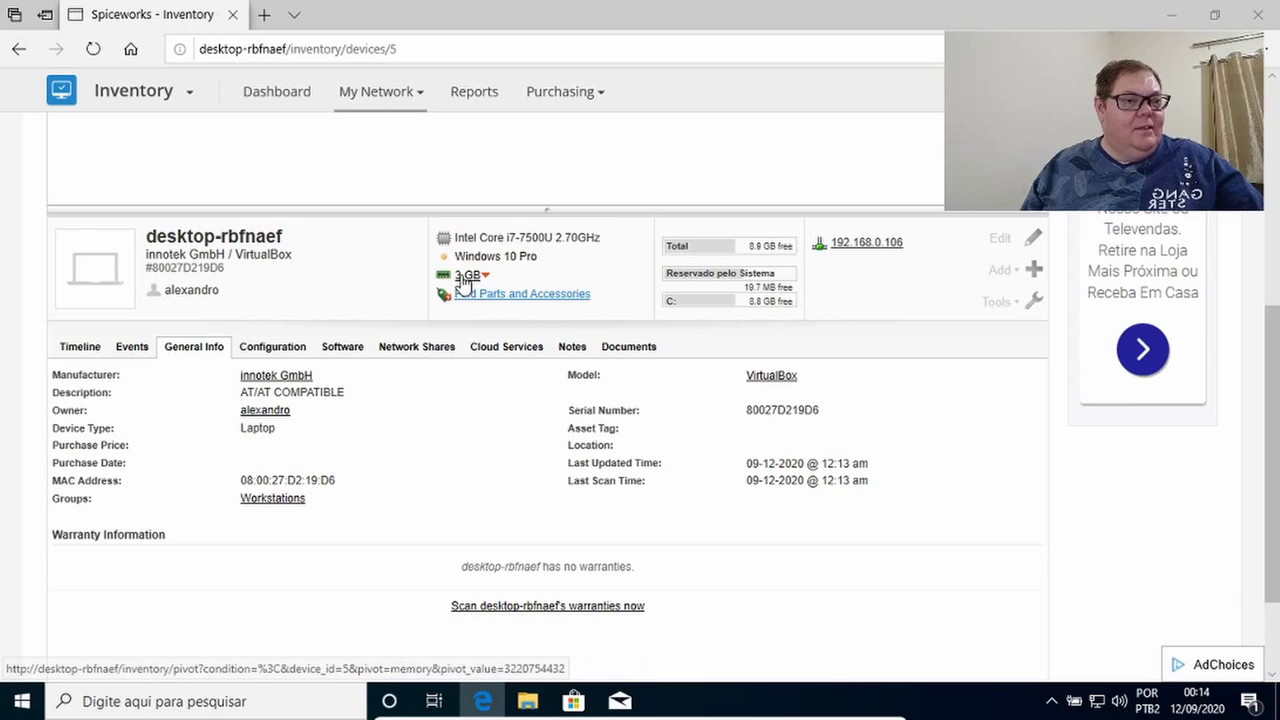
mouse_move(463, 283)
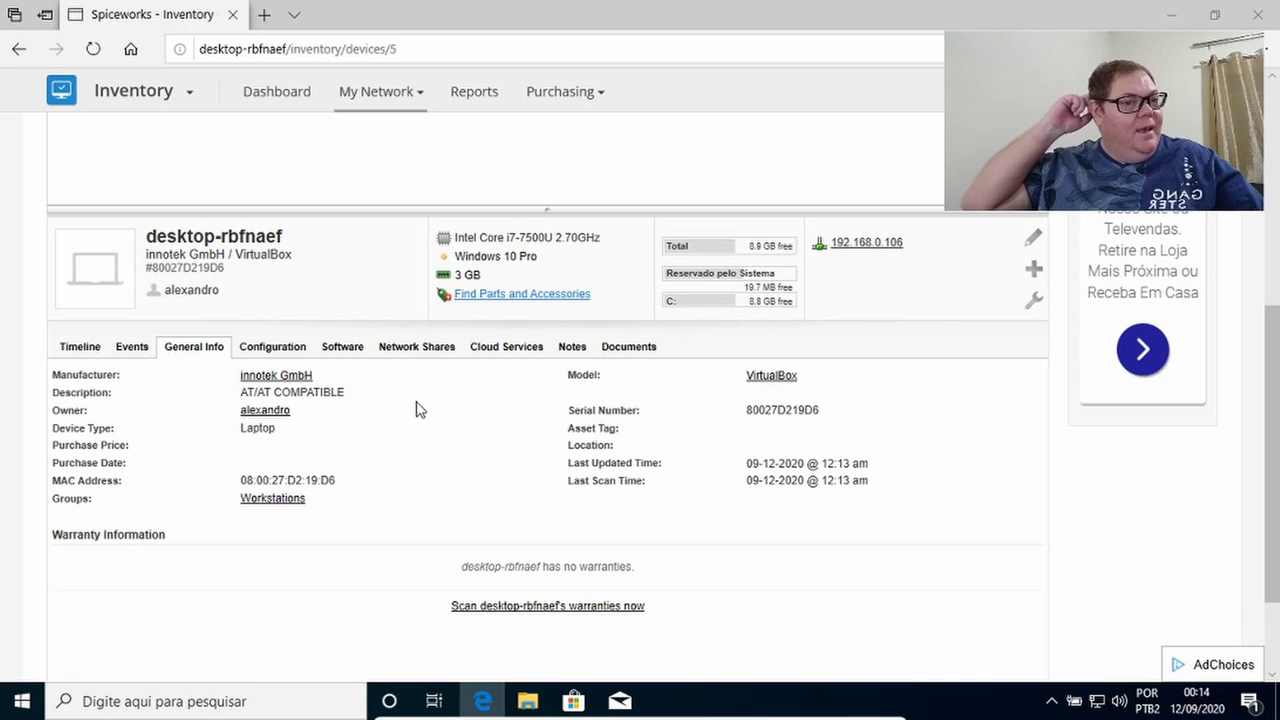
left_click(286, 347)
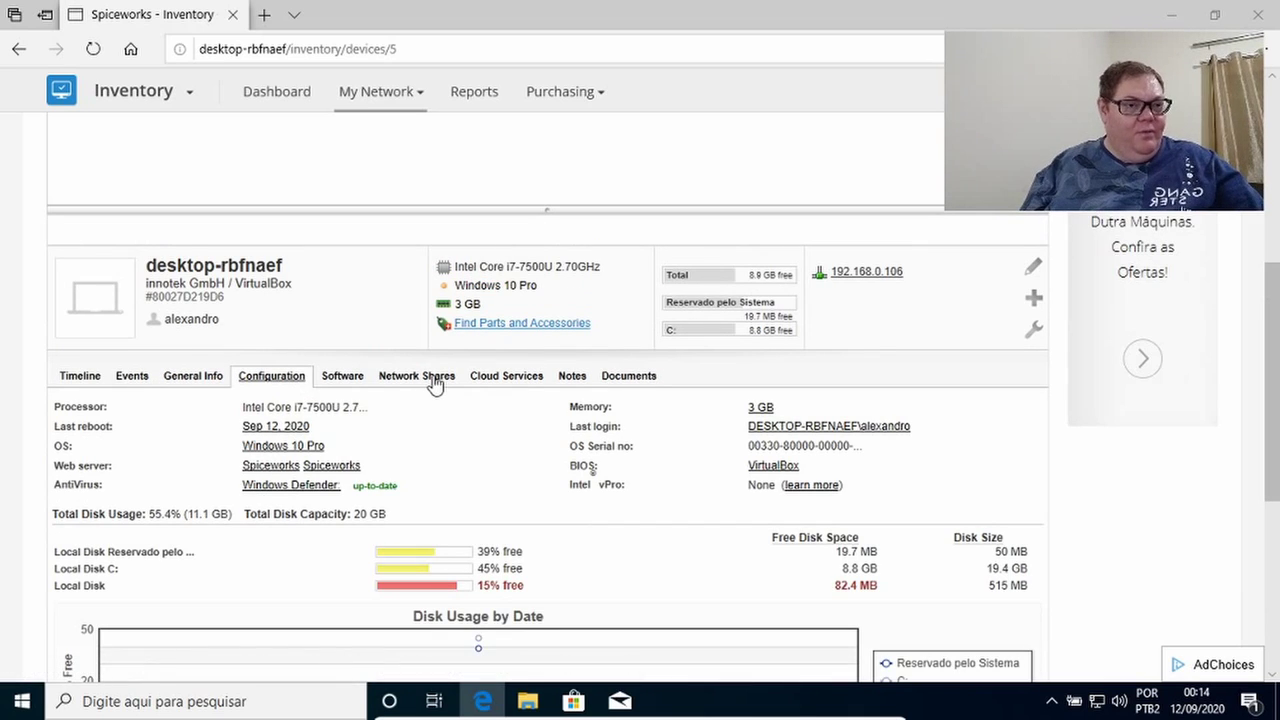
scroll(435, 385, "down", 3)
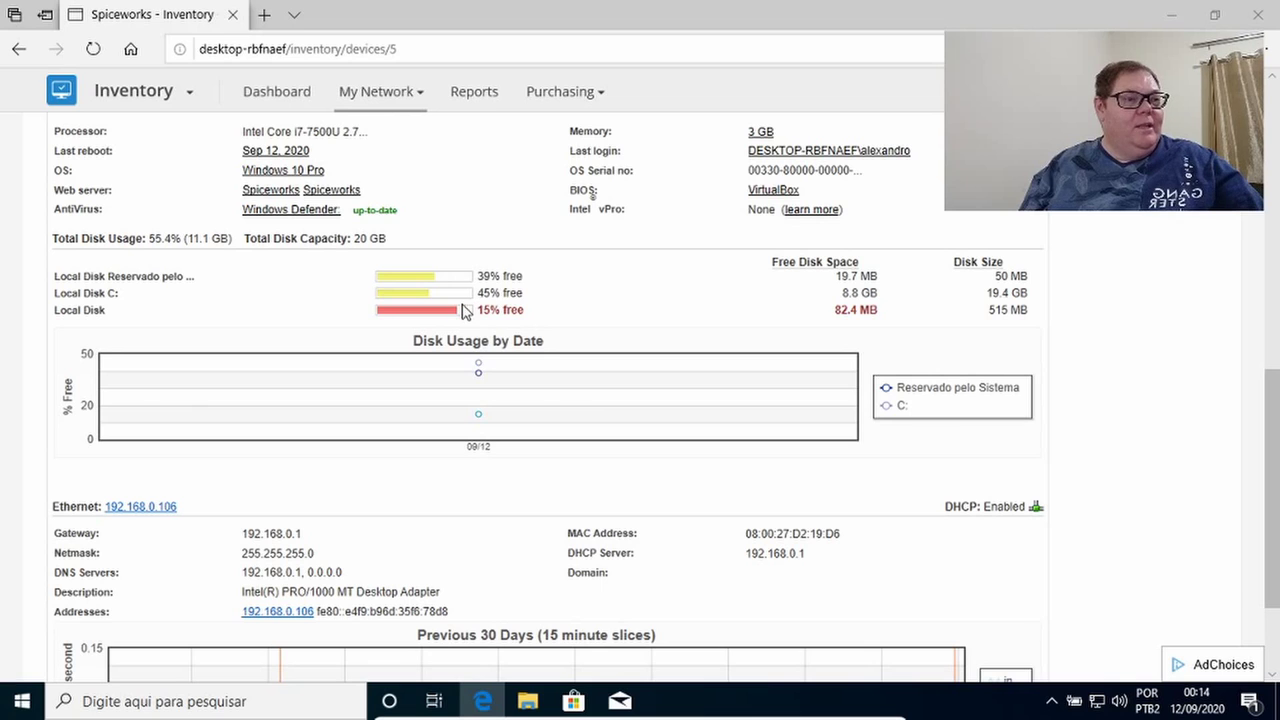
scroll(463, 312, "down", 2)
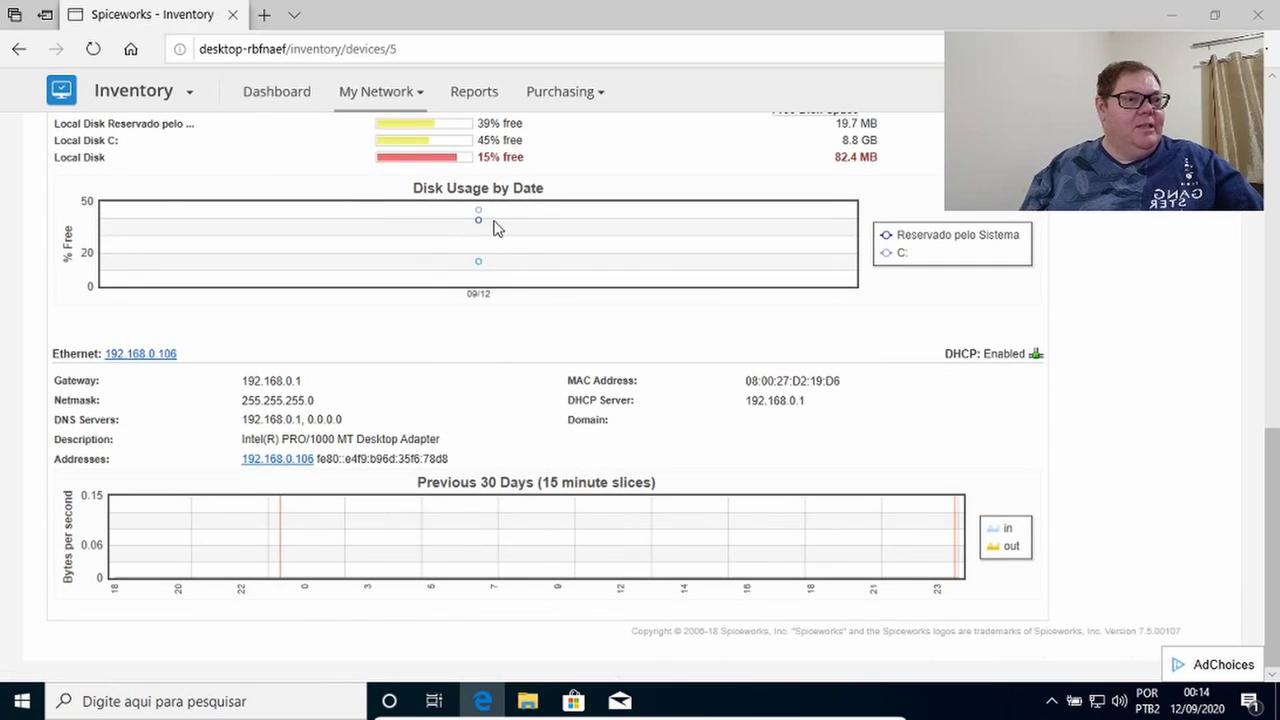
scroll(441, 455, "up", 6)
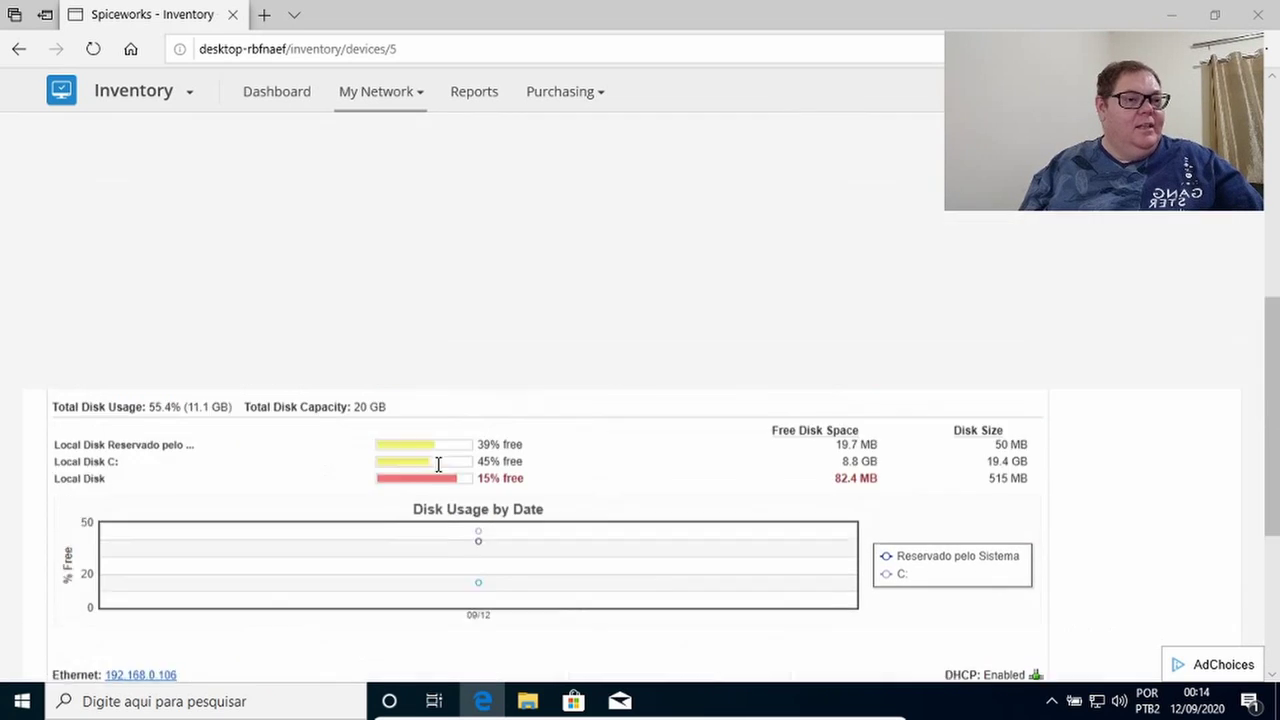
Browse desktop-rbfnaef's installed software list, then return to the Dashboard.
left_click(345, 407)
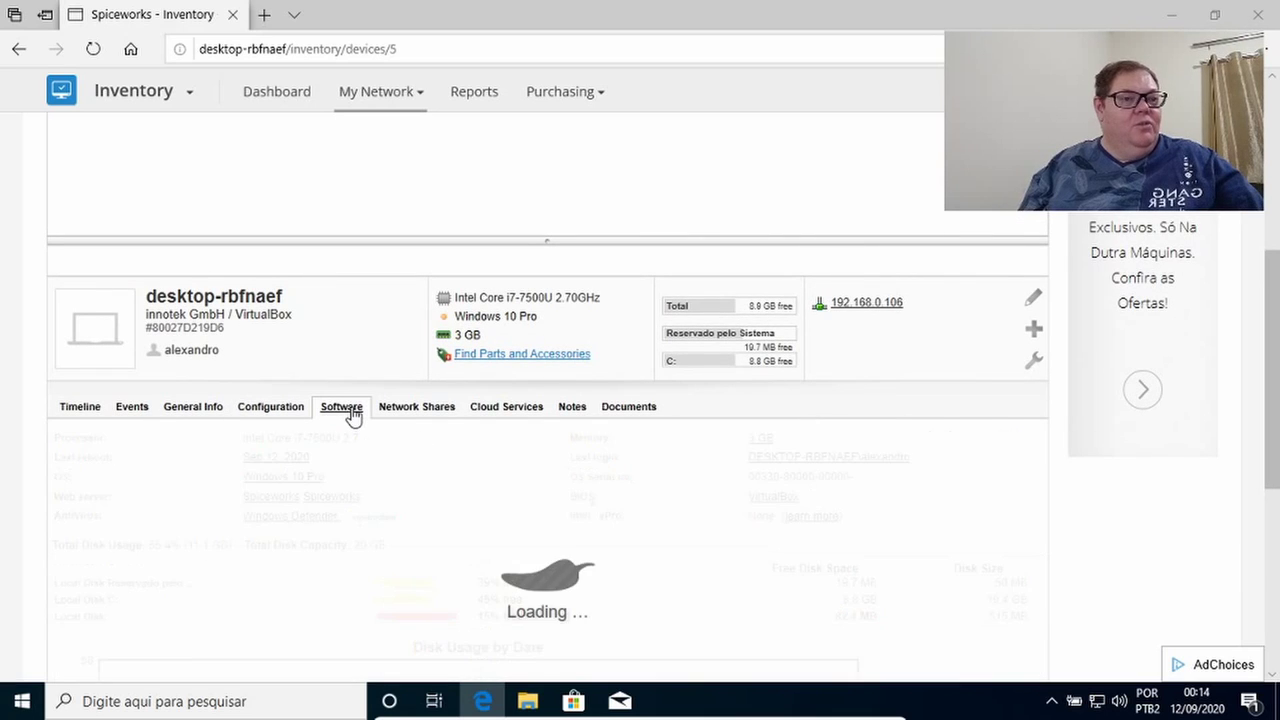
scroll(623, 391, "down", 3)
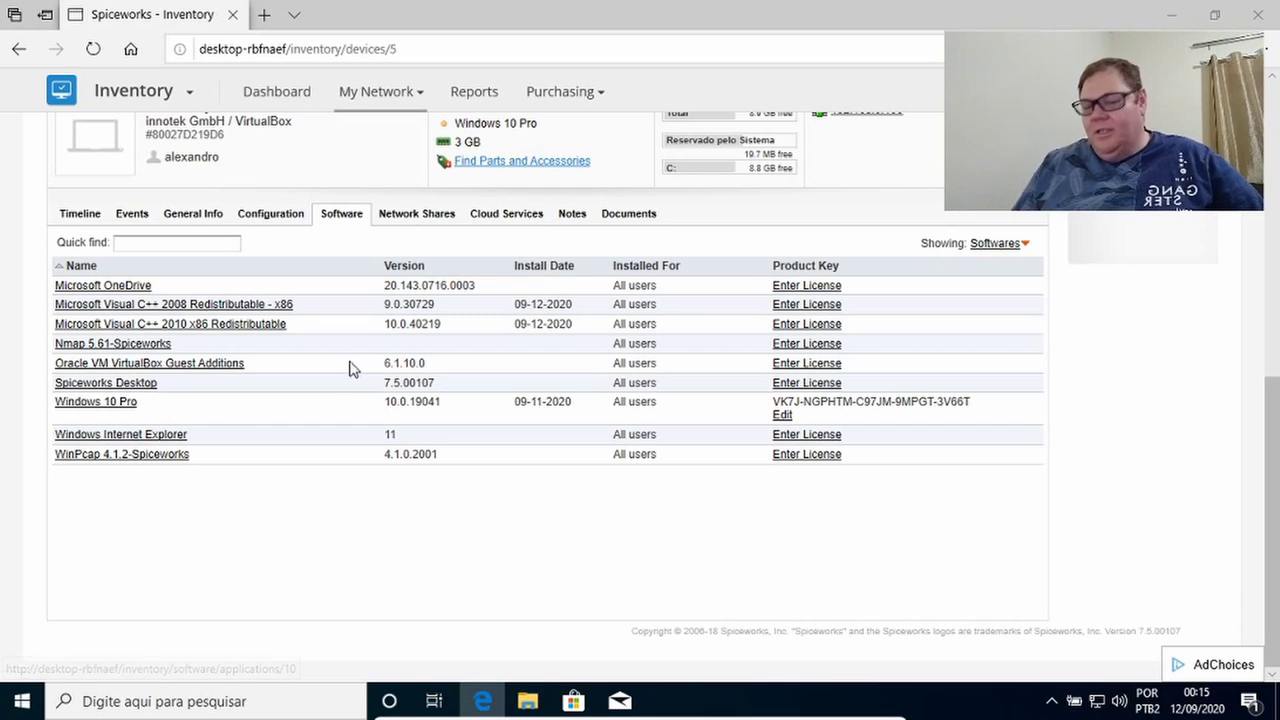
scroll(363, 354, "up", 3)
scroll(363, 354, "up", 3)
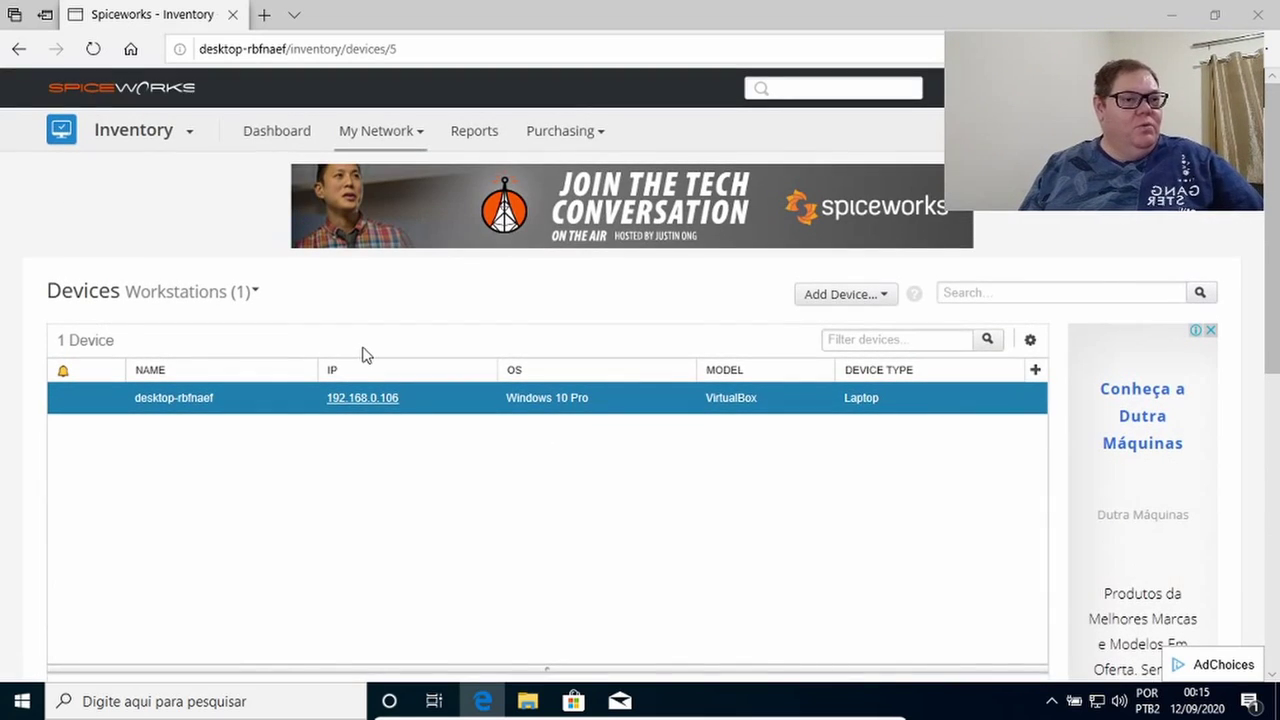
scroll(363, 356, "down", 1)
scroll(363, 352, "up", 1)
left_click(269, 138)
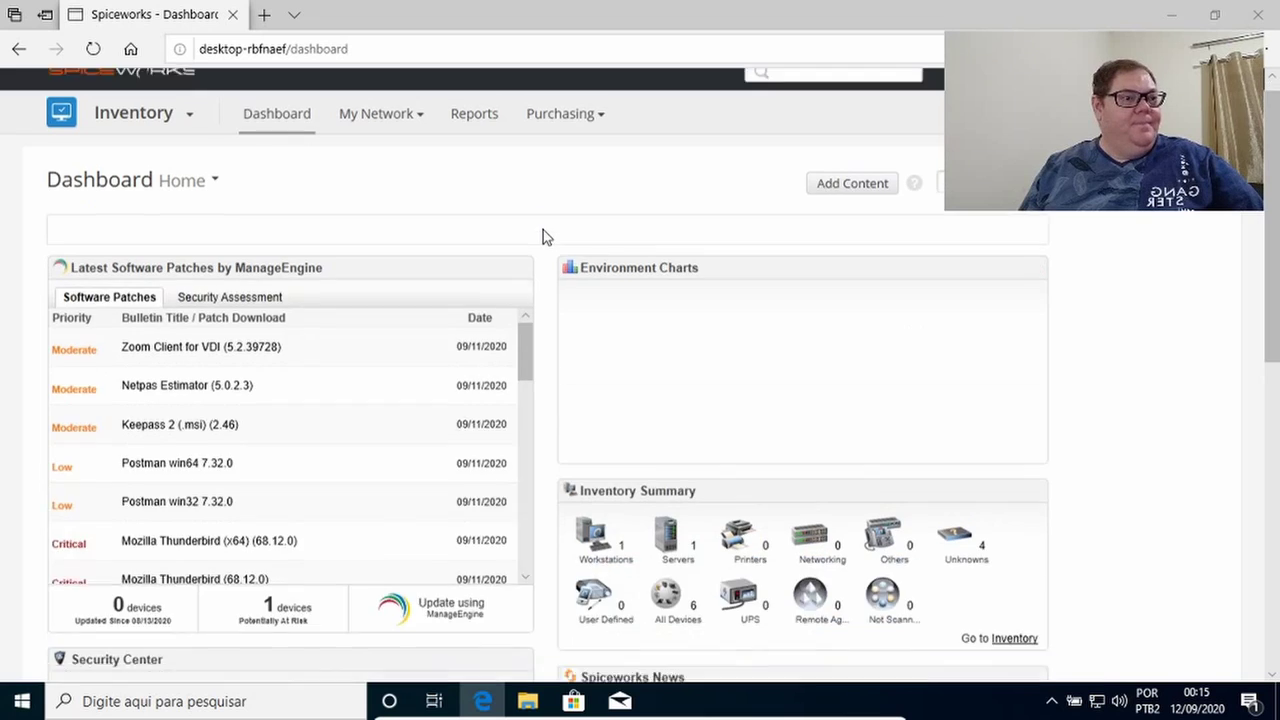
Open the pop-os server from the Servers inventory list.
scroll(590, 310, "down", 2)
scroll(600, 330, "up", 1)
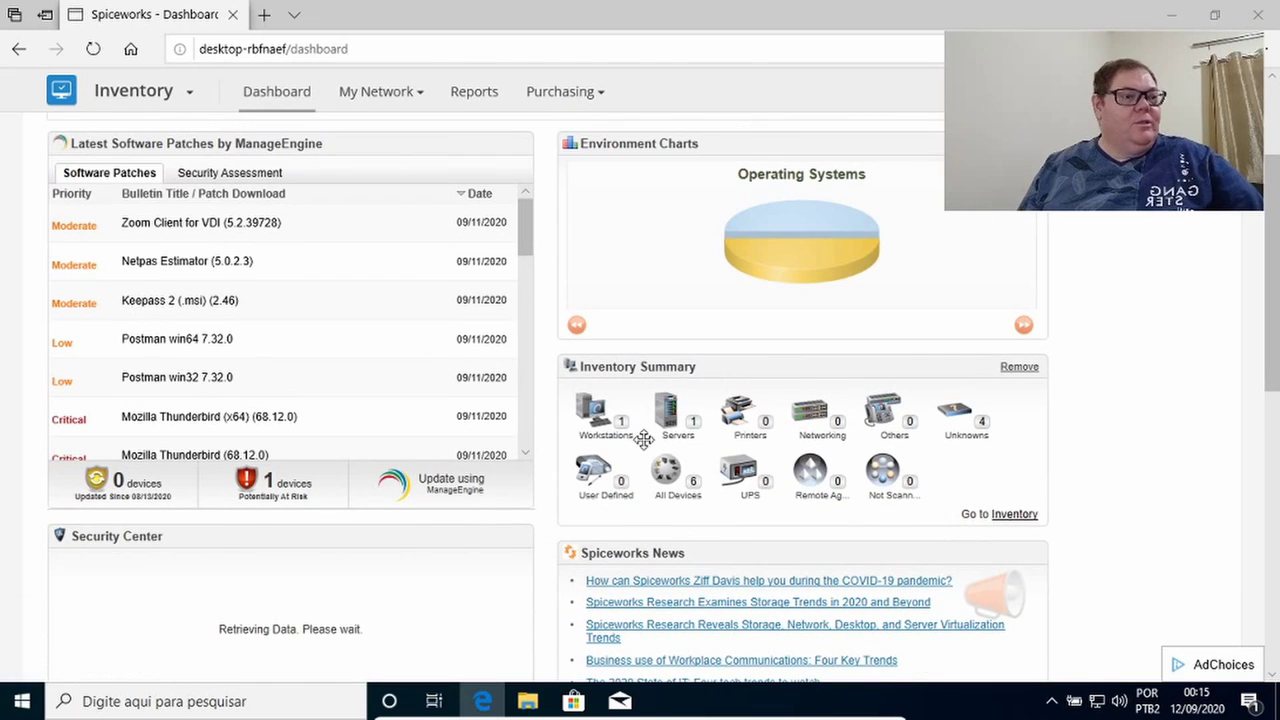
scroll(655, 430, "up", 1)
left_click(670, 468)
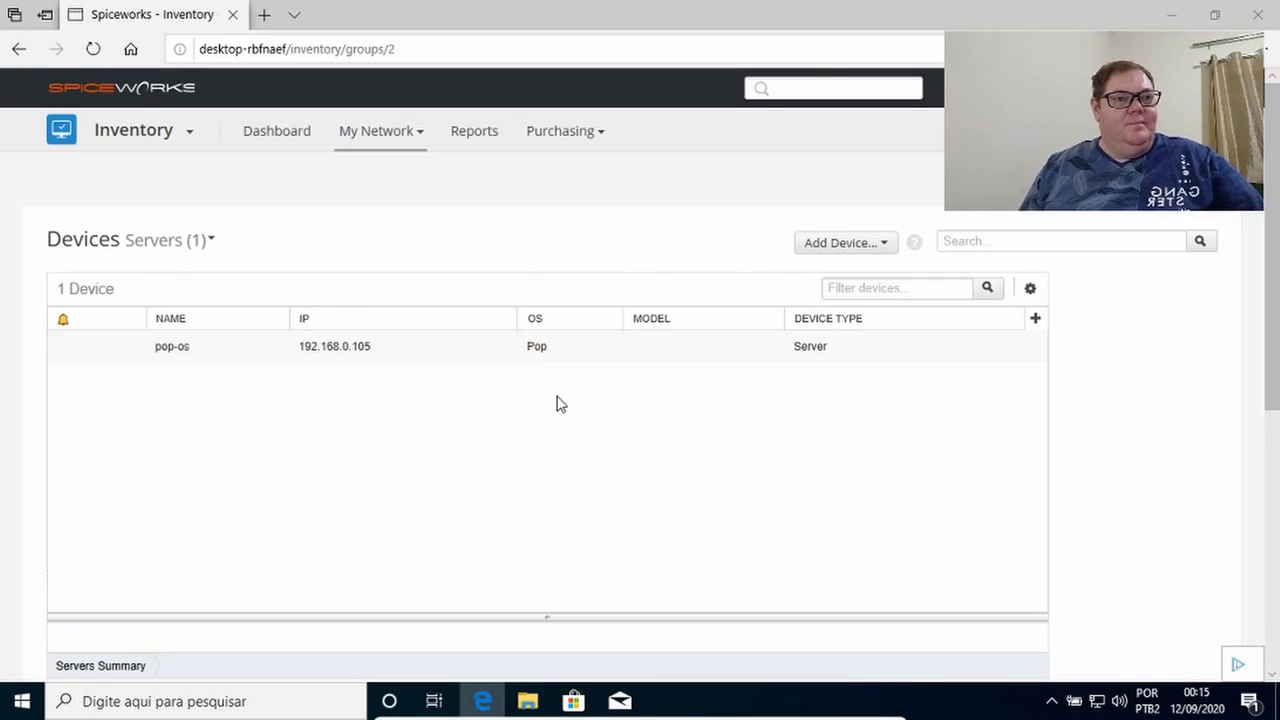
scroll(300, 430, "down", 2)
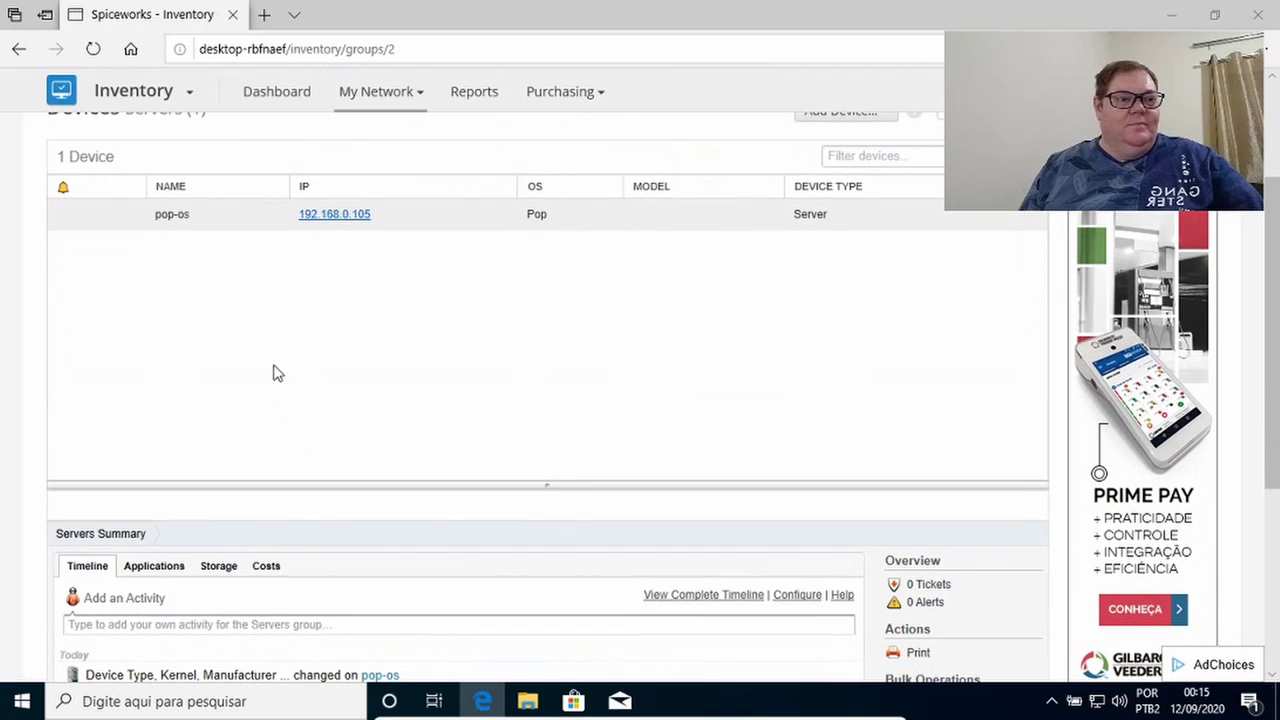
left_click(164, 219)
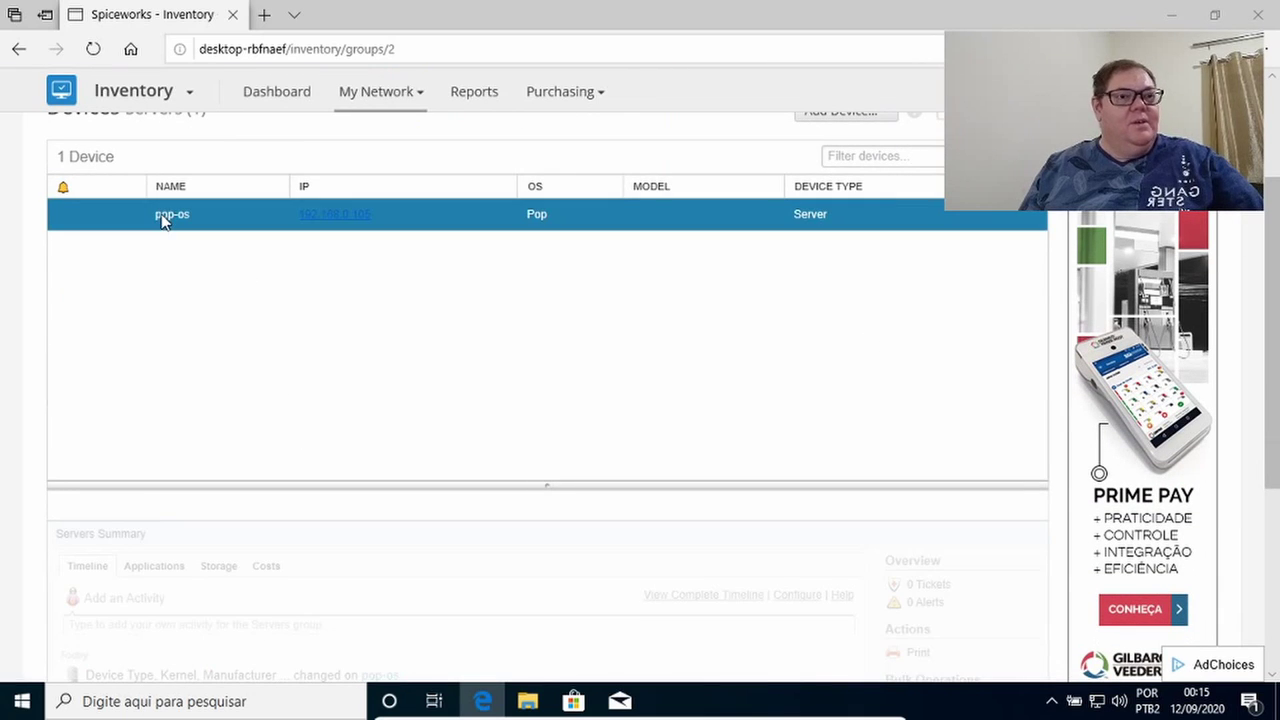
Review pop-os's general details and its hardware and disk configuration.
scroll(85, 360, "down", 3)
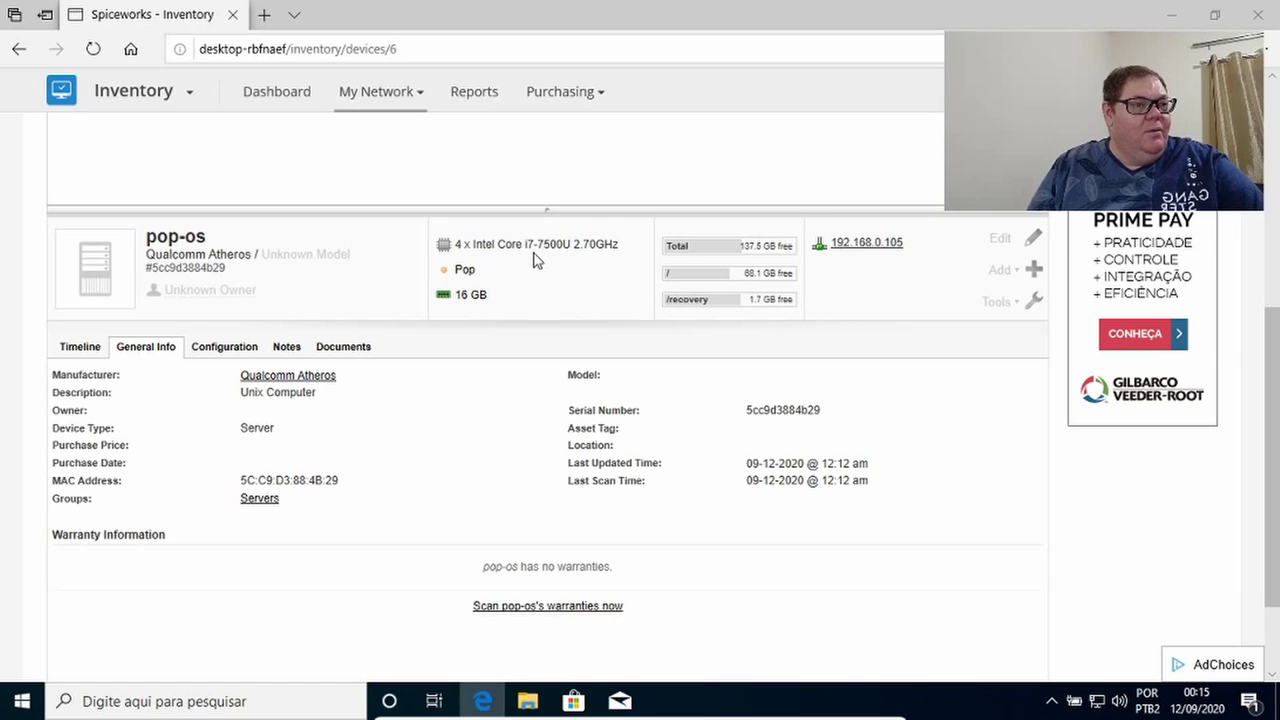
mouse_move(463, 280)
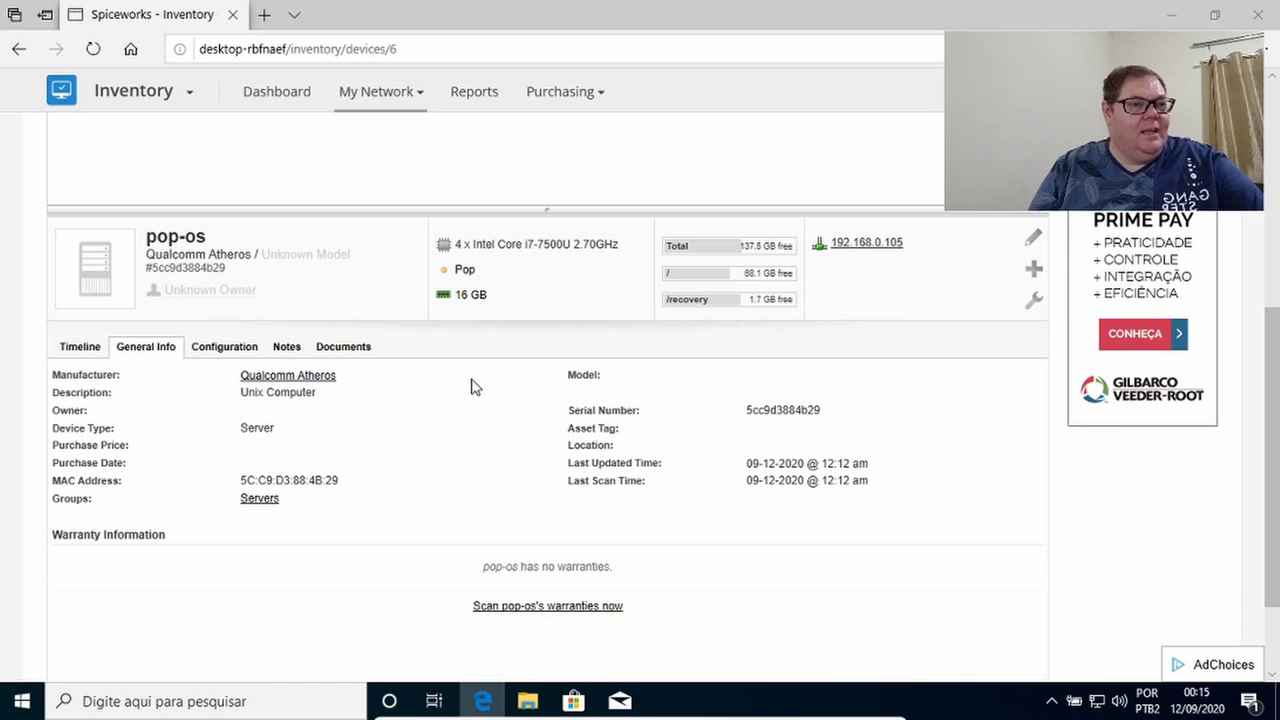
mouse_move(479, 301)
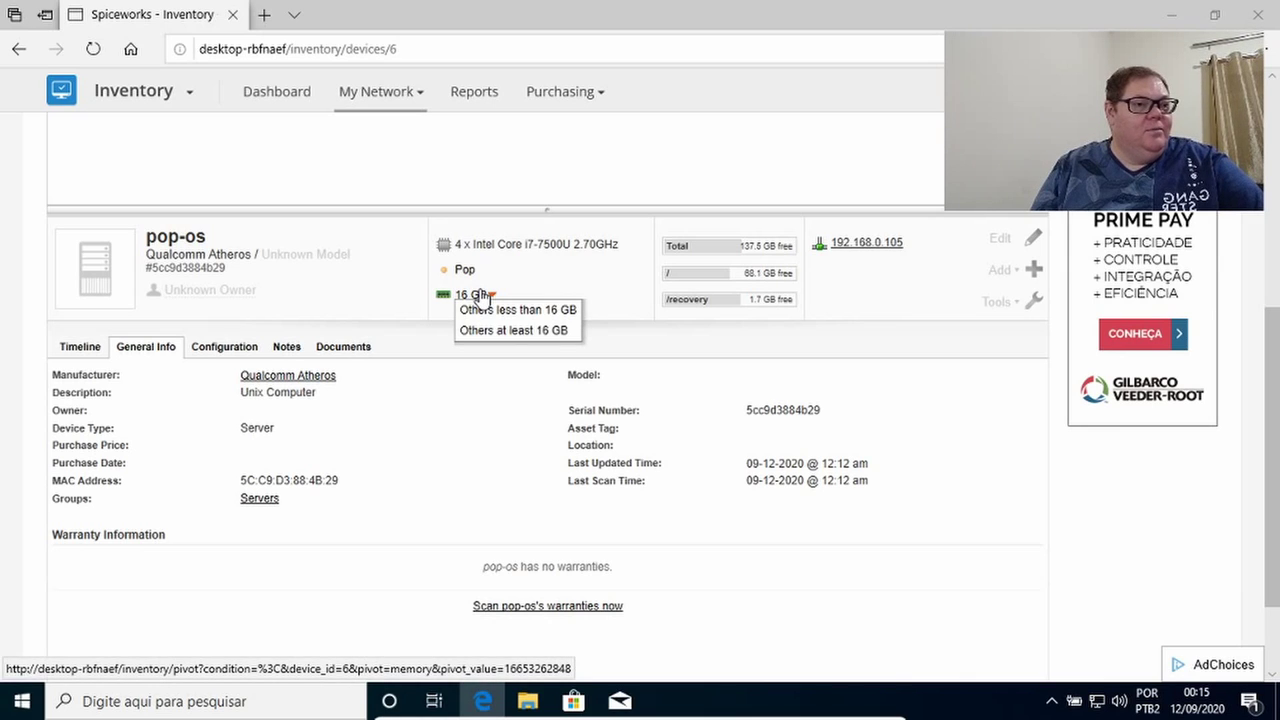
mouse_move(783, 262)
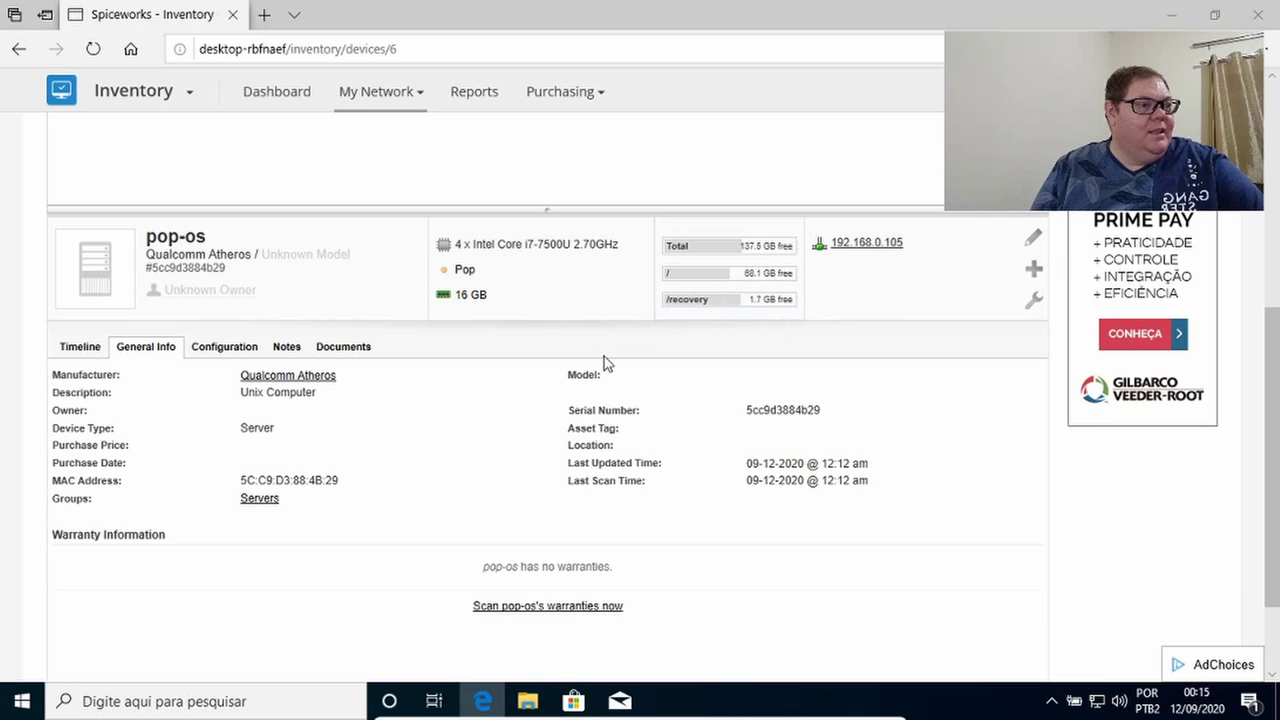
scroll(598, 365, "down", 1)
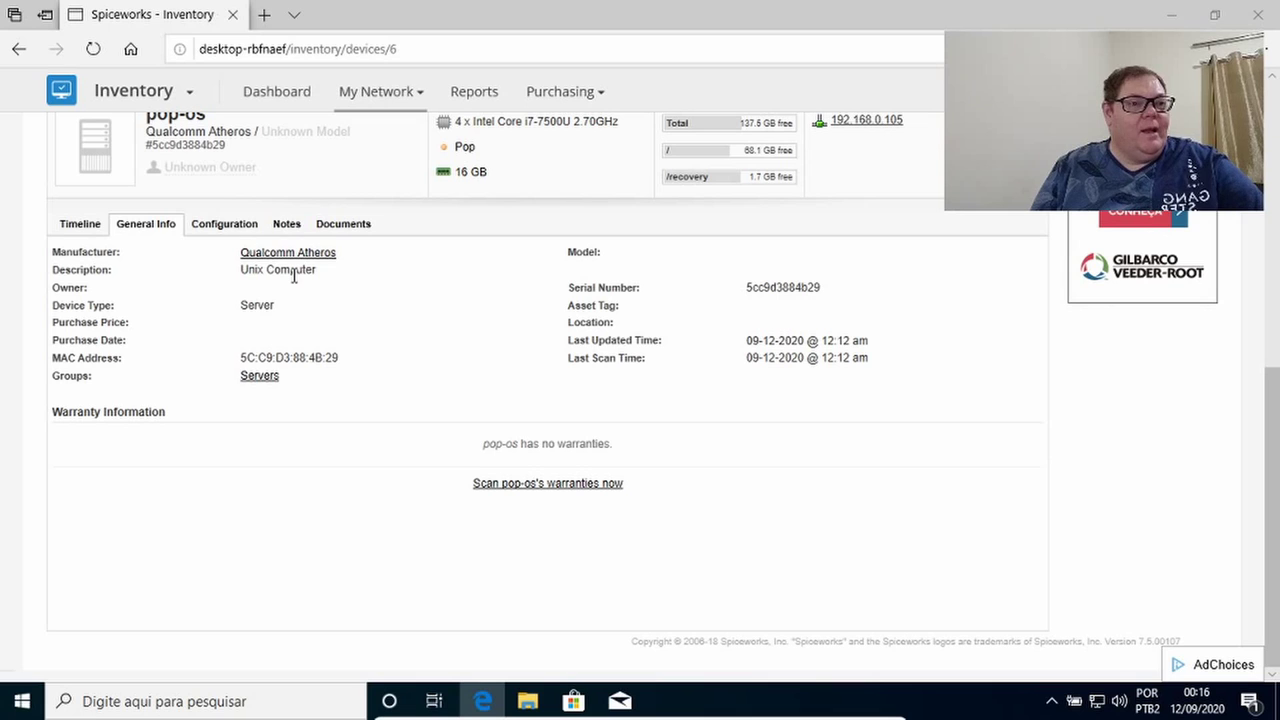
left_click(249, 224)
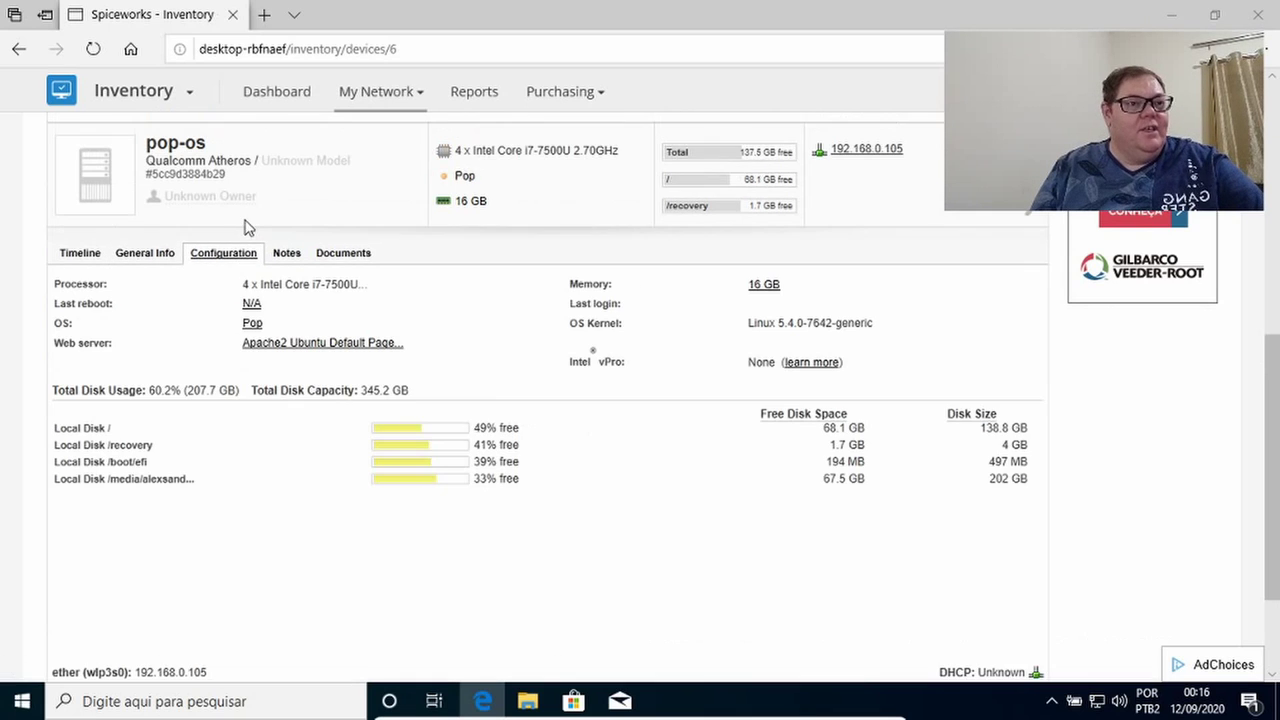
scroll(457, 257, "down", 2)
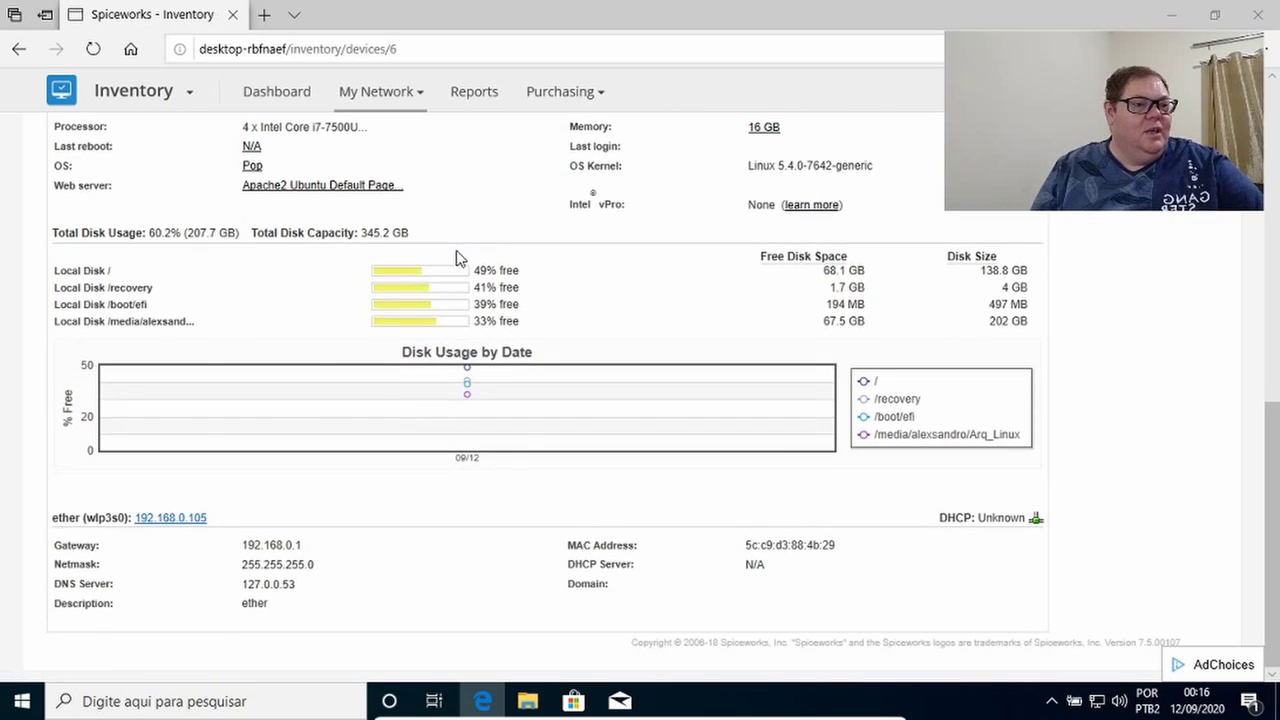
scroll(456, 258, "up", 3)
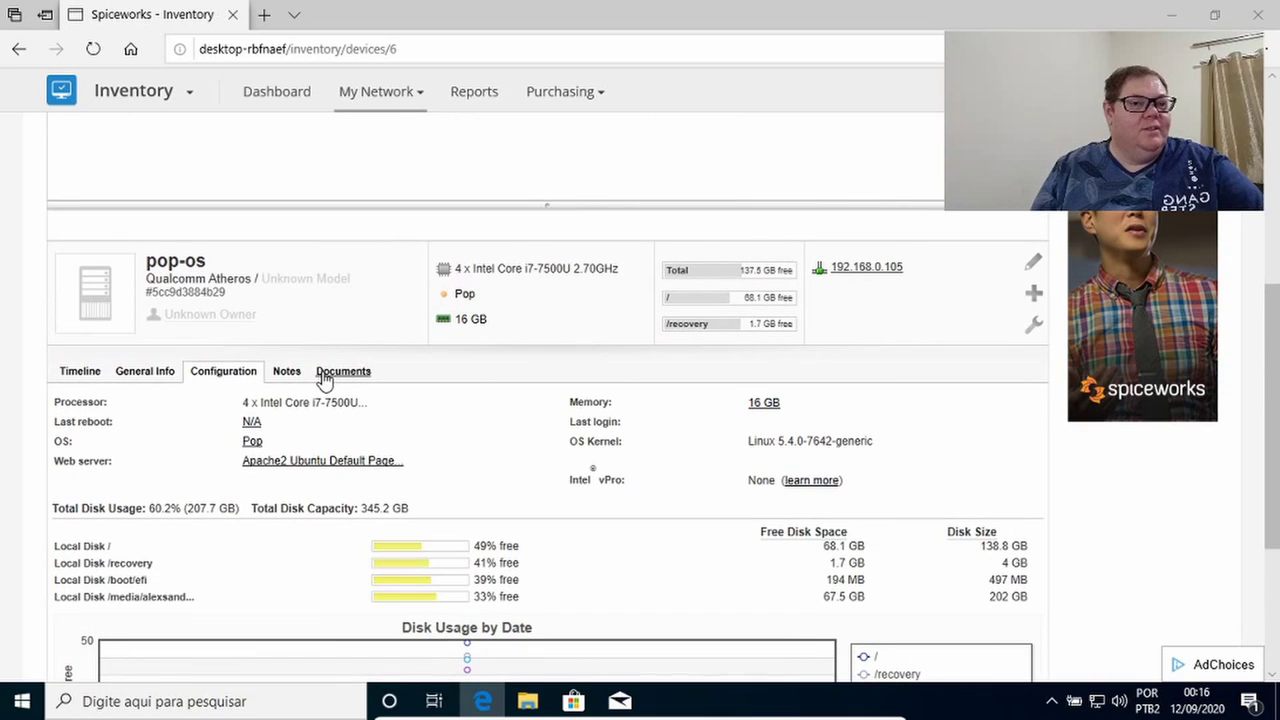
Check pop-os's Notes, Documents, General Info and Timeline tabs, then go back to the Dashboard.
left_click(287, 376)
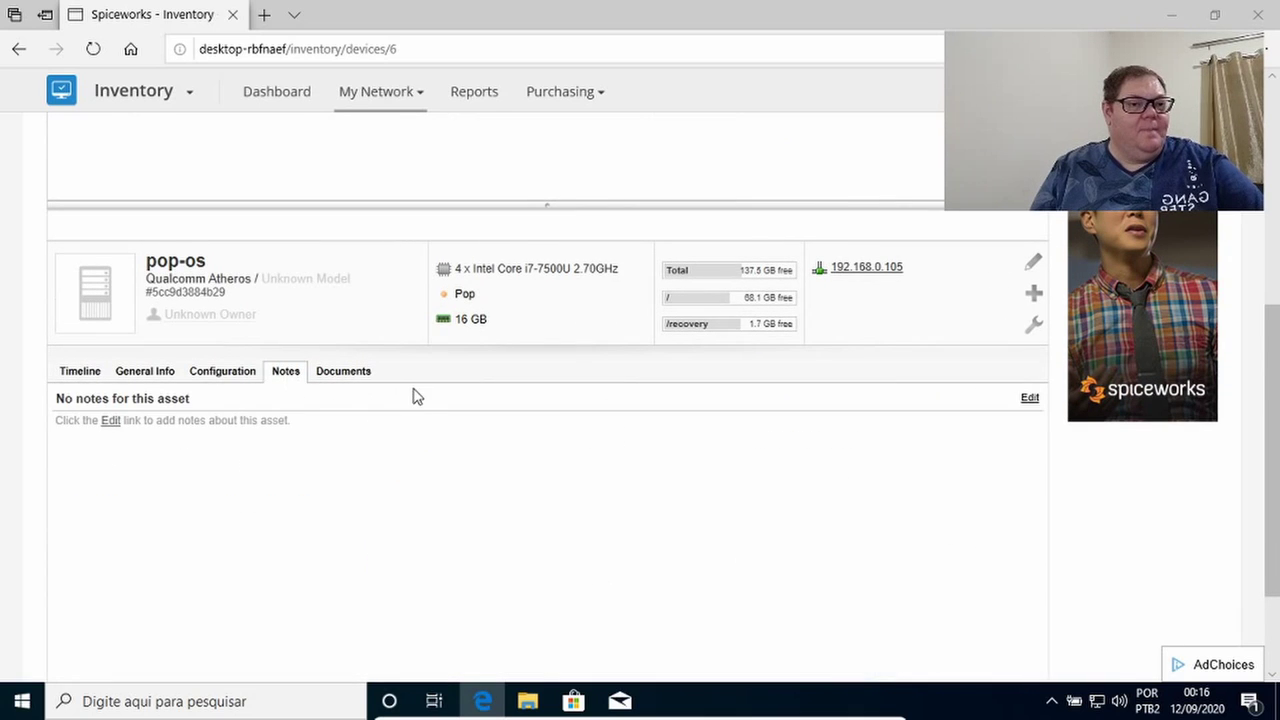
left_click(366, 381)
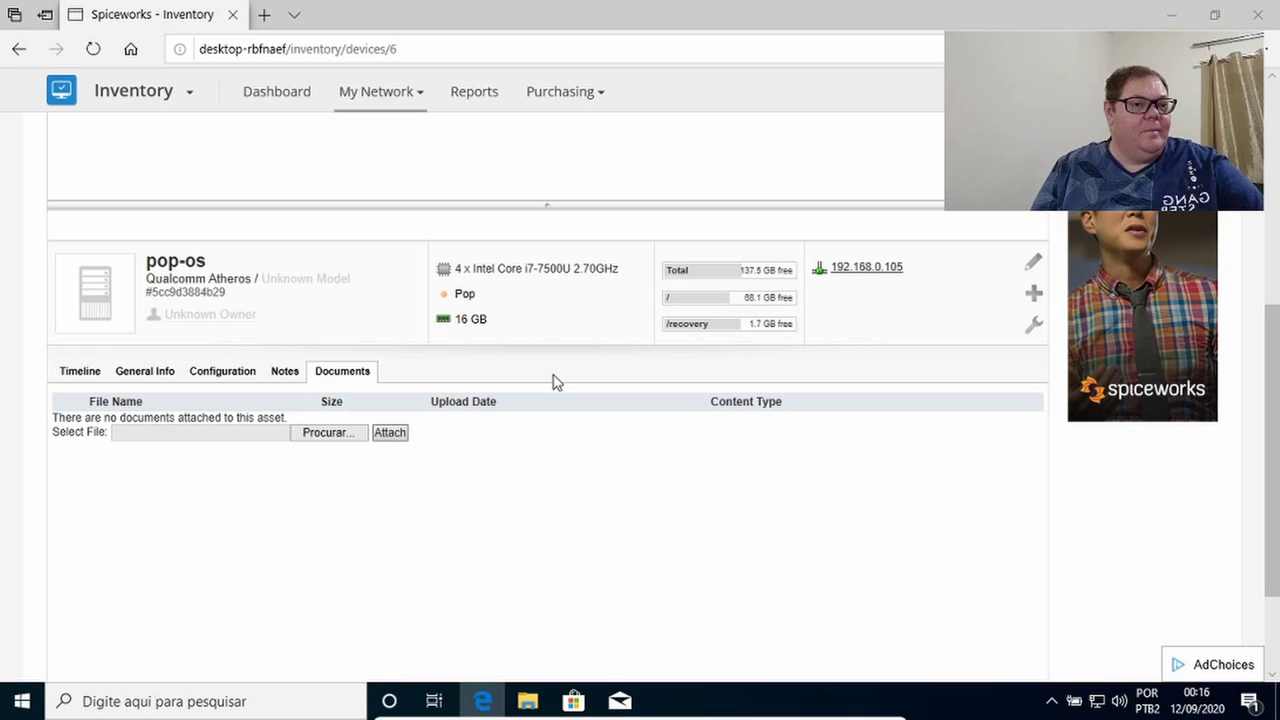
left_click(120, 383)
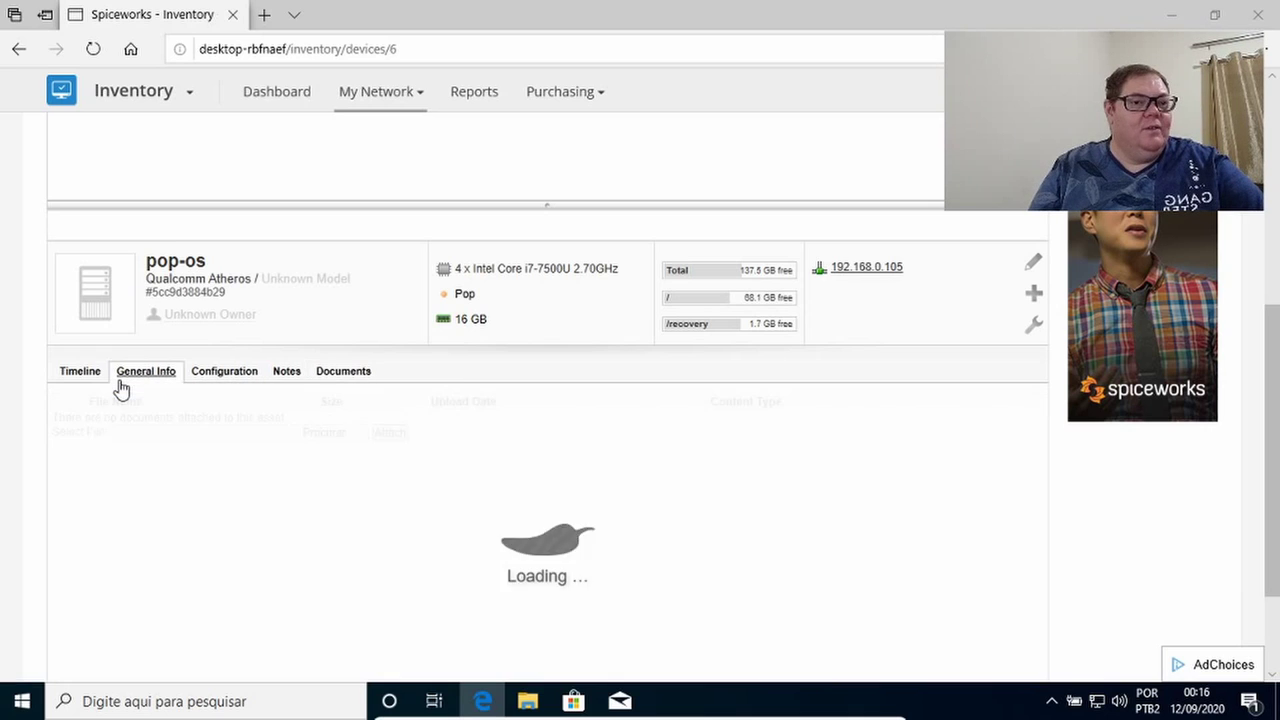
left_click(84, 379)
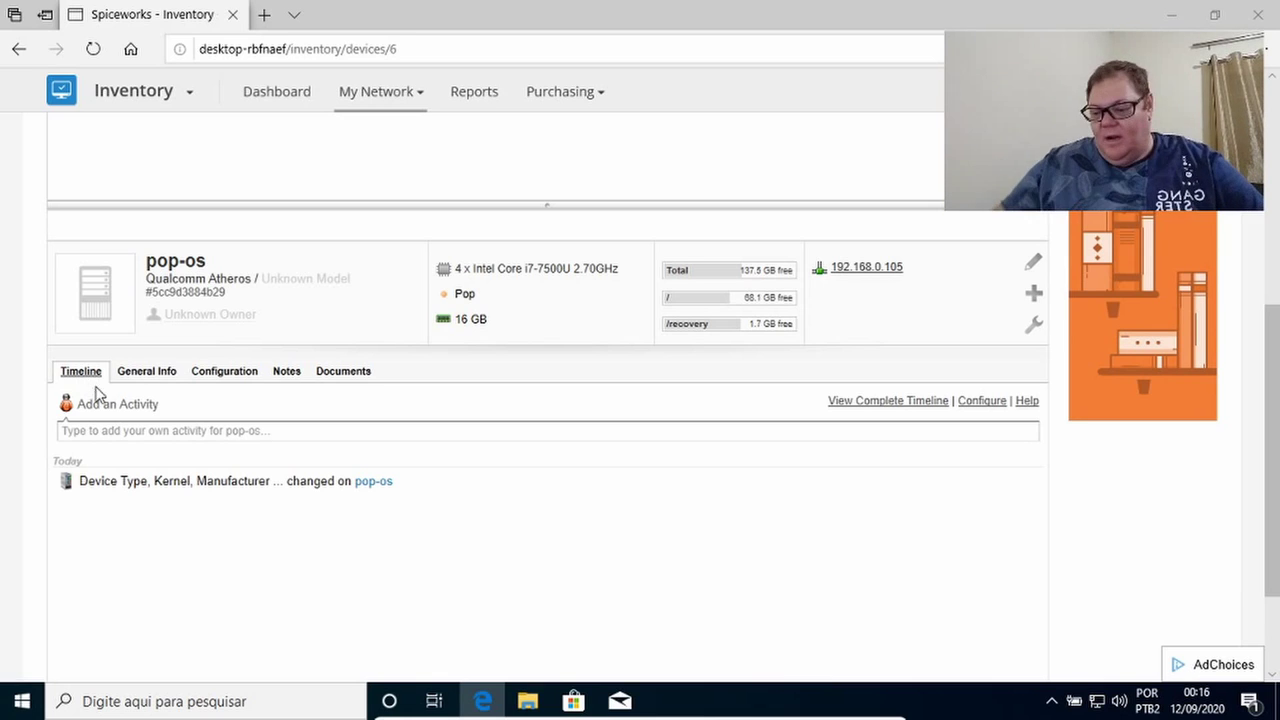
scroll(580, 300, "up", 5)
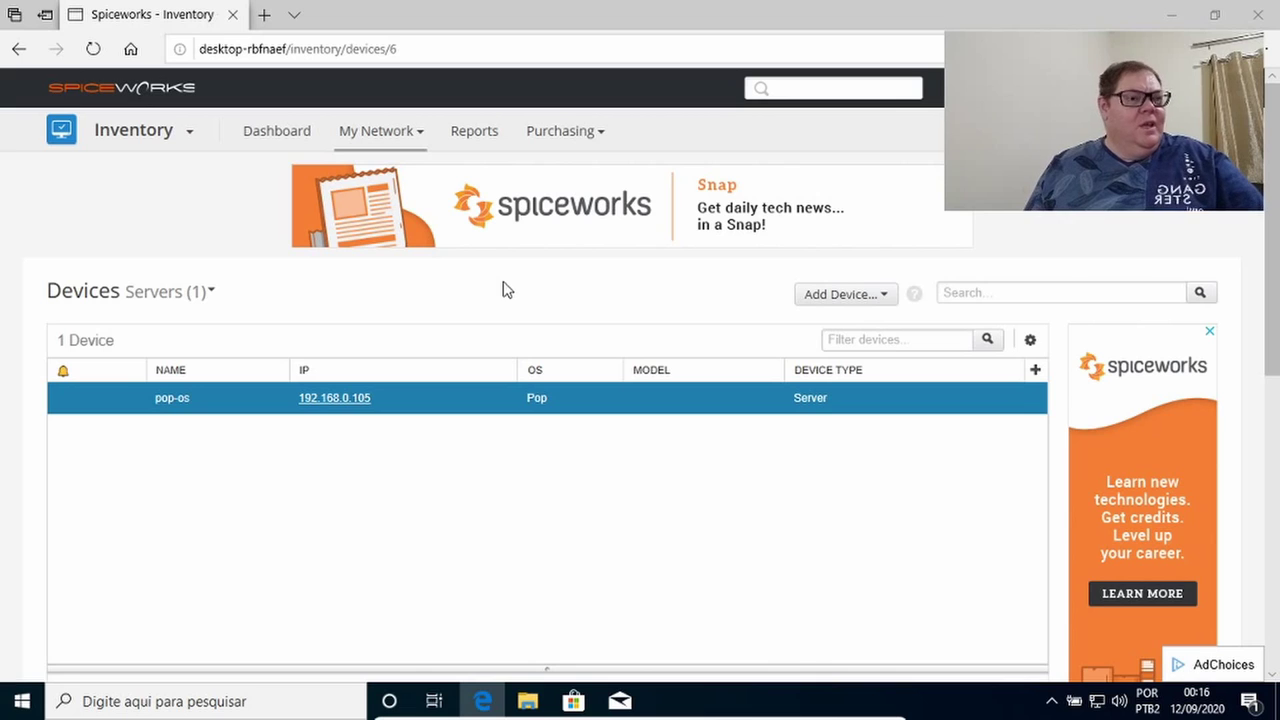
left_click(291, 141)
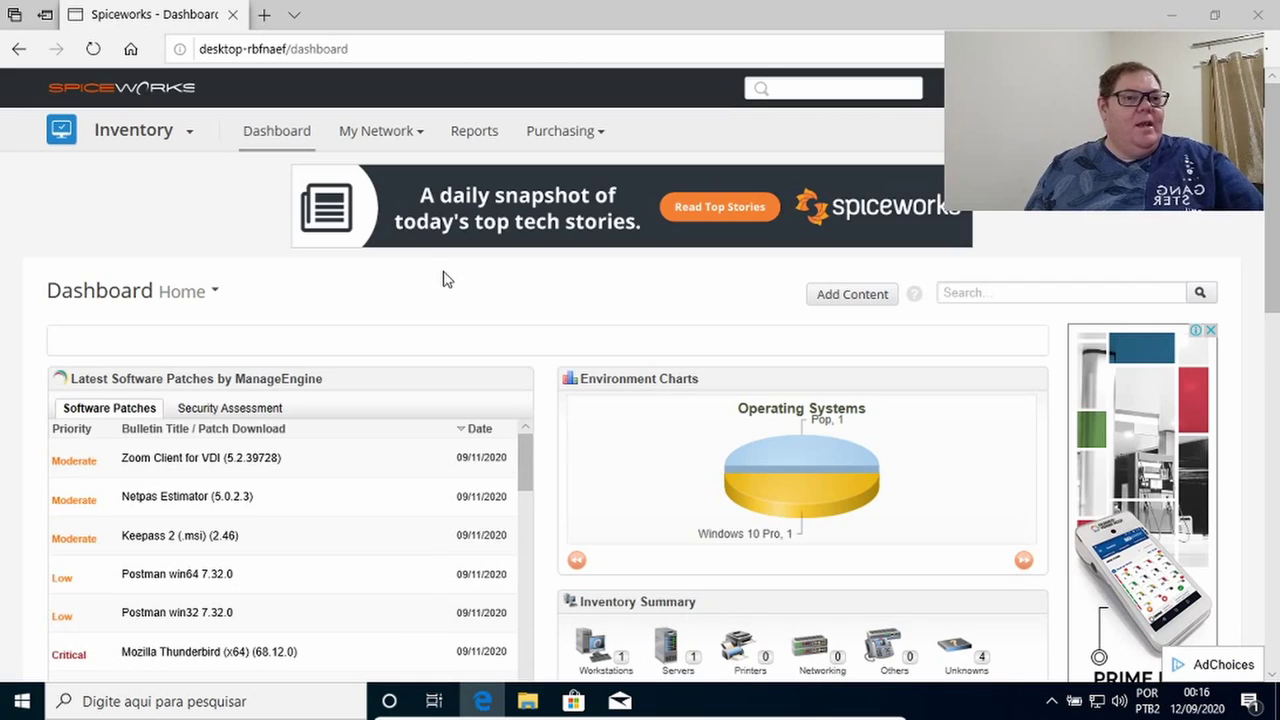
scroll(610, 290, "down", 3)
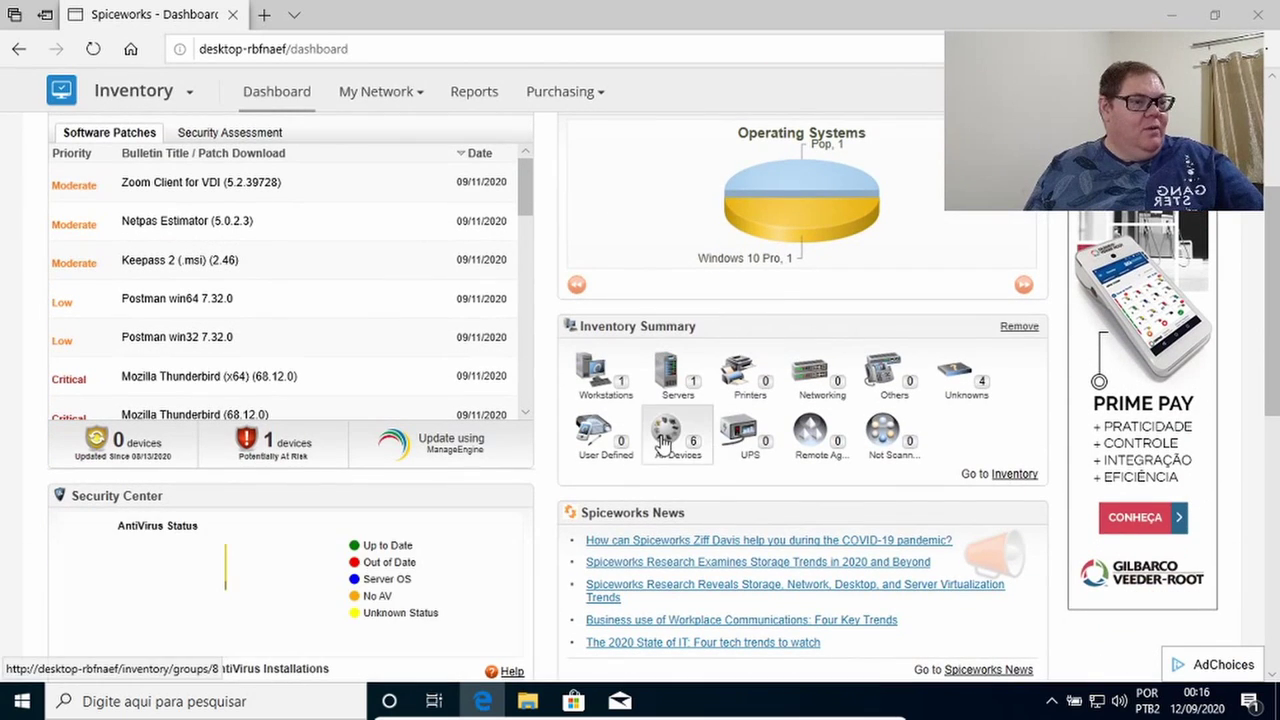
left_click(663, 441)
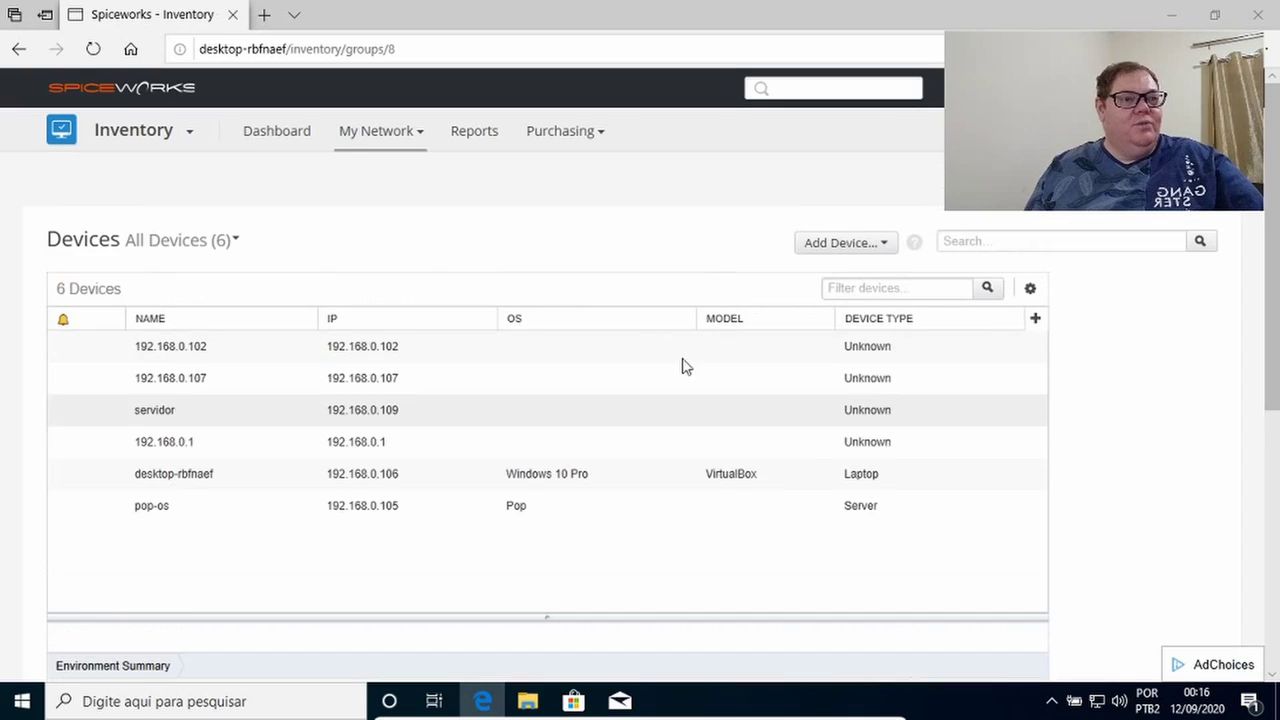
Open the servidor device (192.168.0.109) from All Devices to view its general info.
scroll(595, 318, "down", 2)
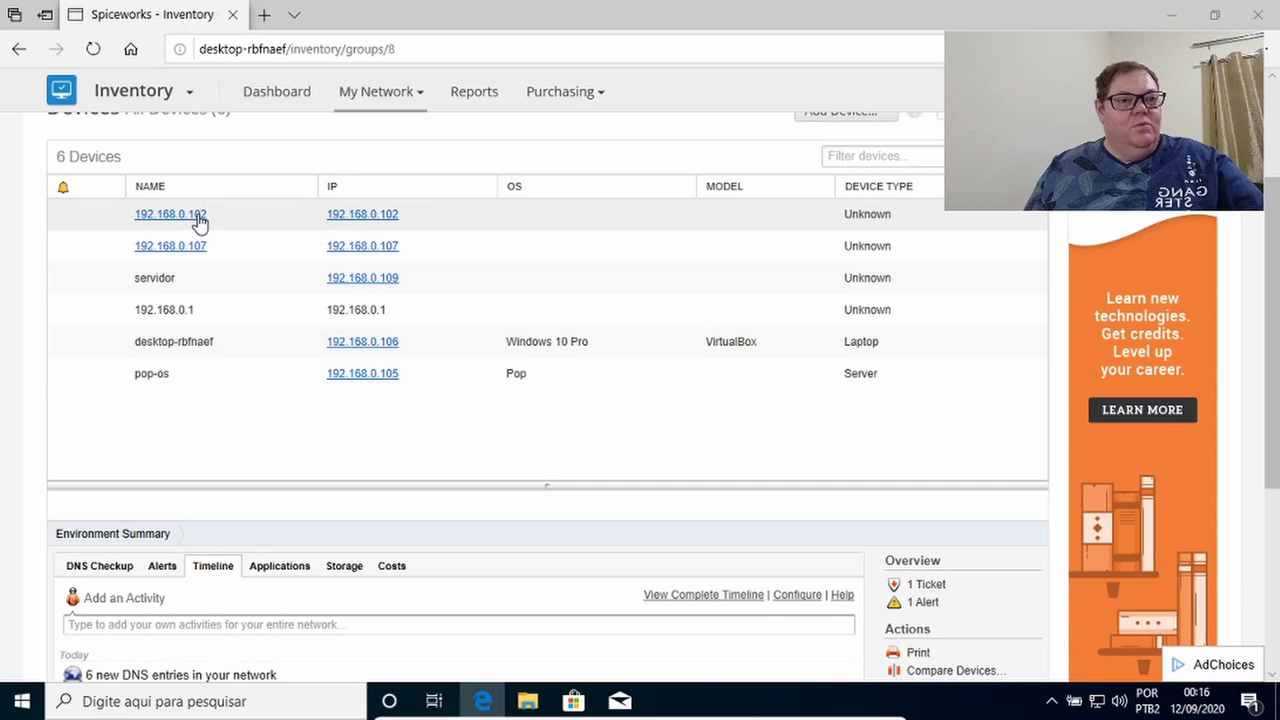
left_click(165, 287)
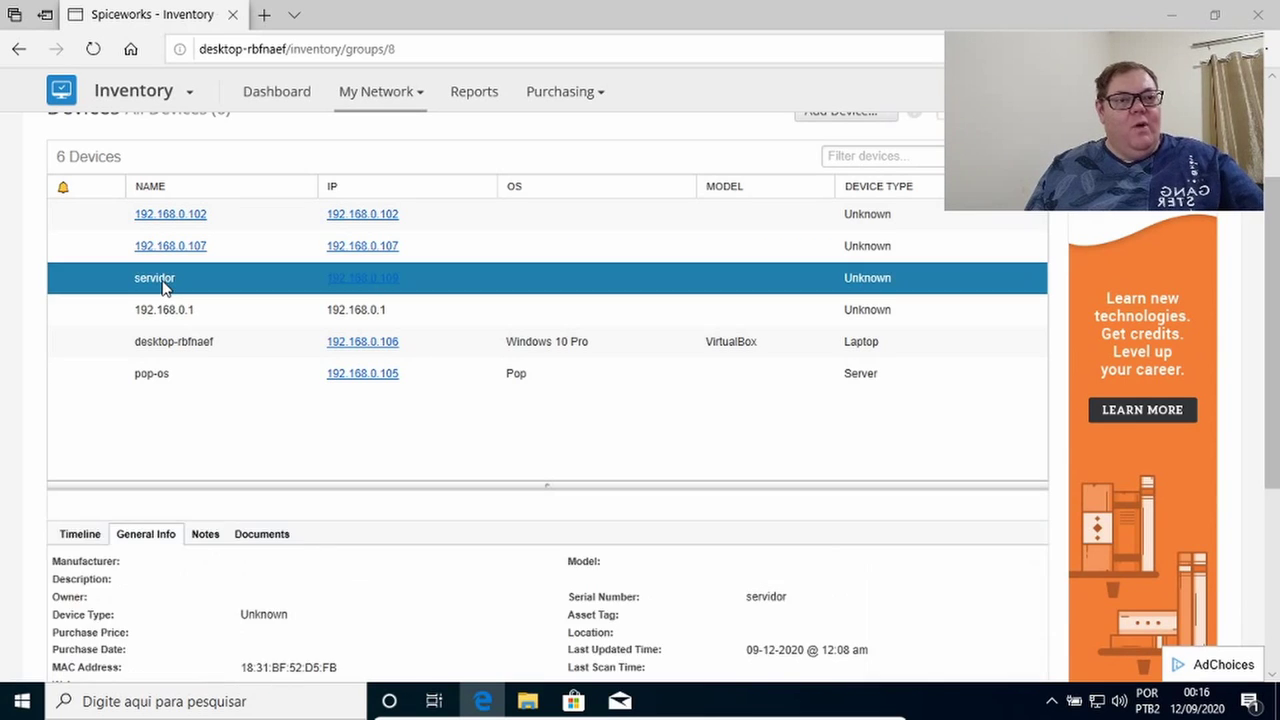
scroll(405, 336, "down", 3)
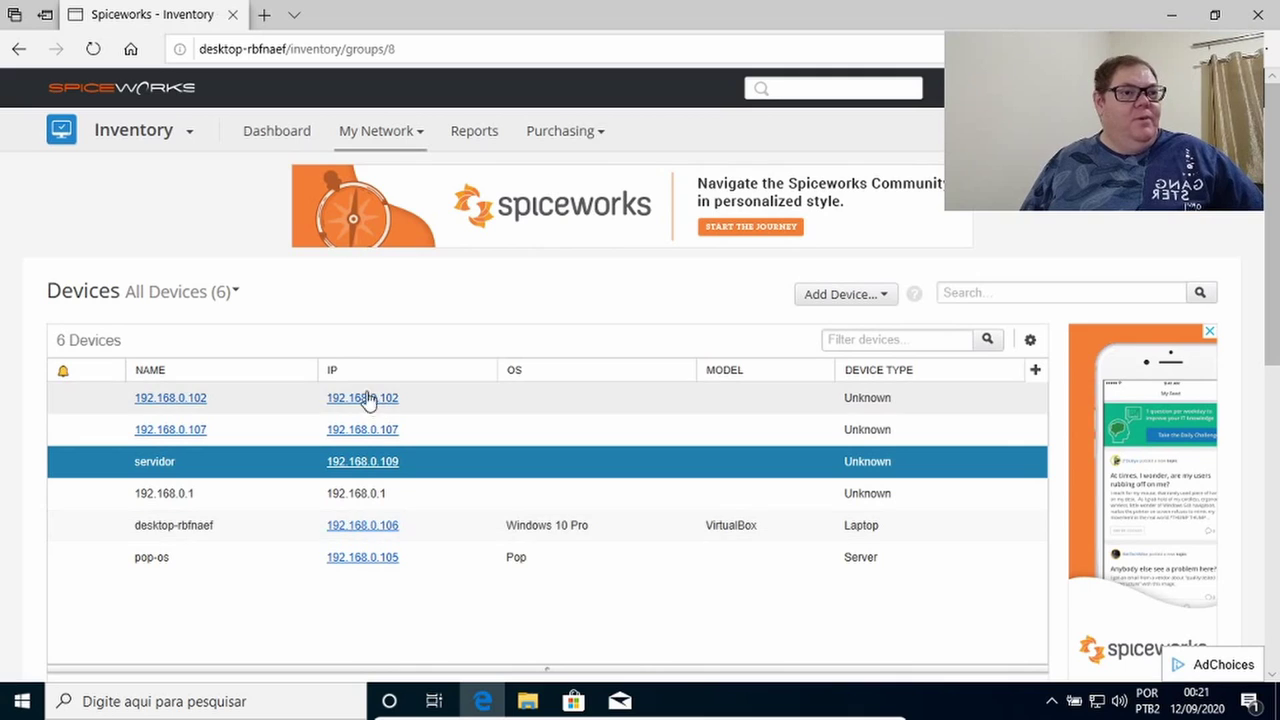
left_click(377, 133)
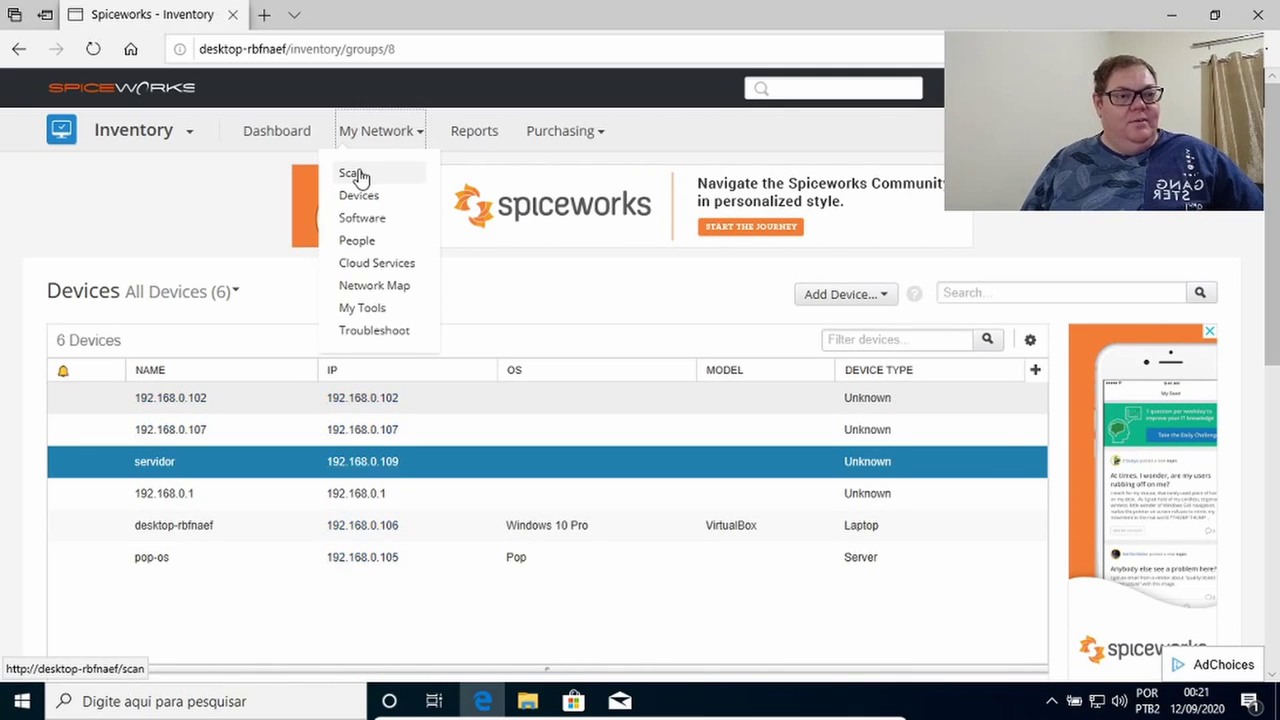
Go to My Network > Scan and skip ahead to the Device Scanning settings.
left_click(356, 175)
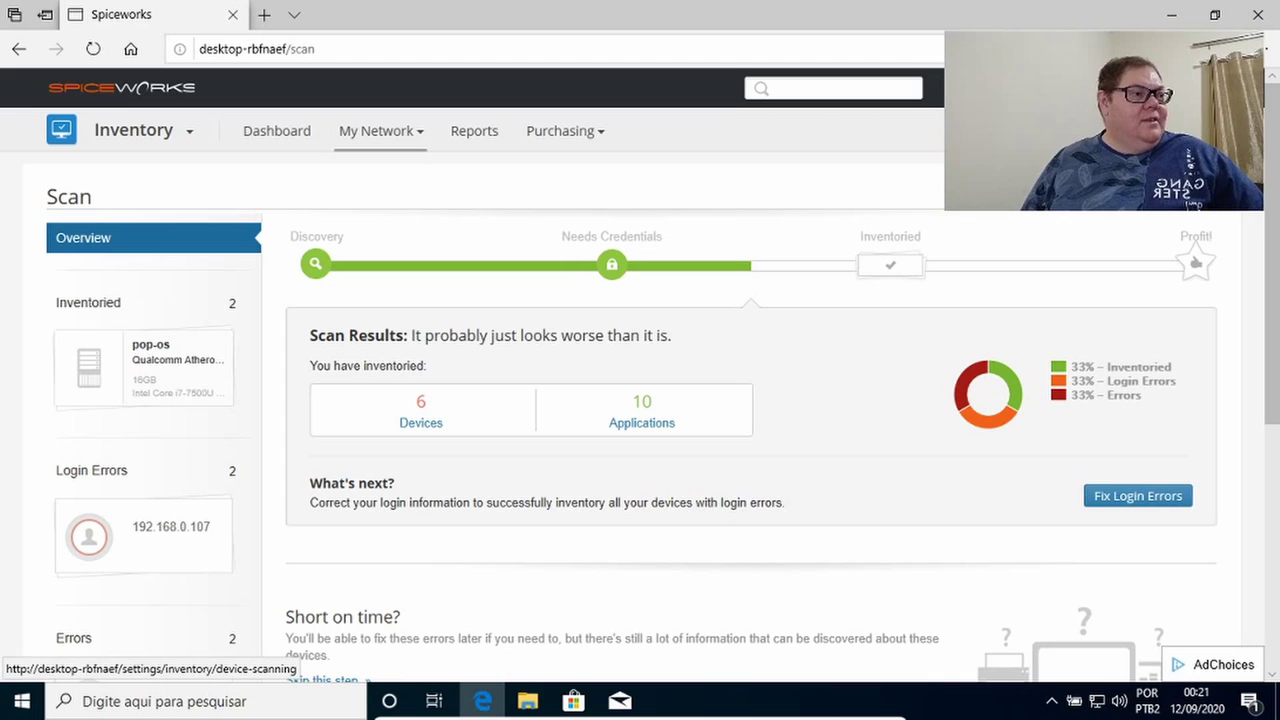
left_click(325, 680)
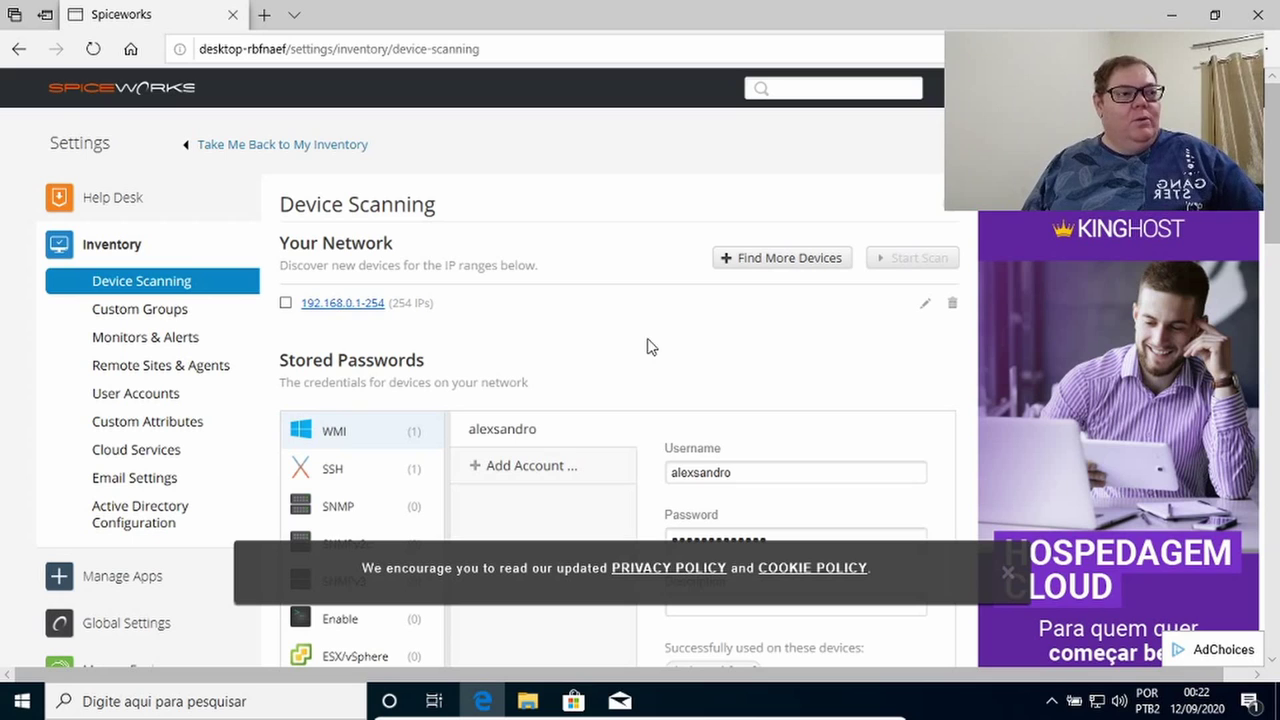
Enter 192.168.5.1/24 as new scan criteria and add it alongside the 192.168.0.1-254 range.
left_click(344, 305)
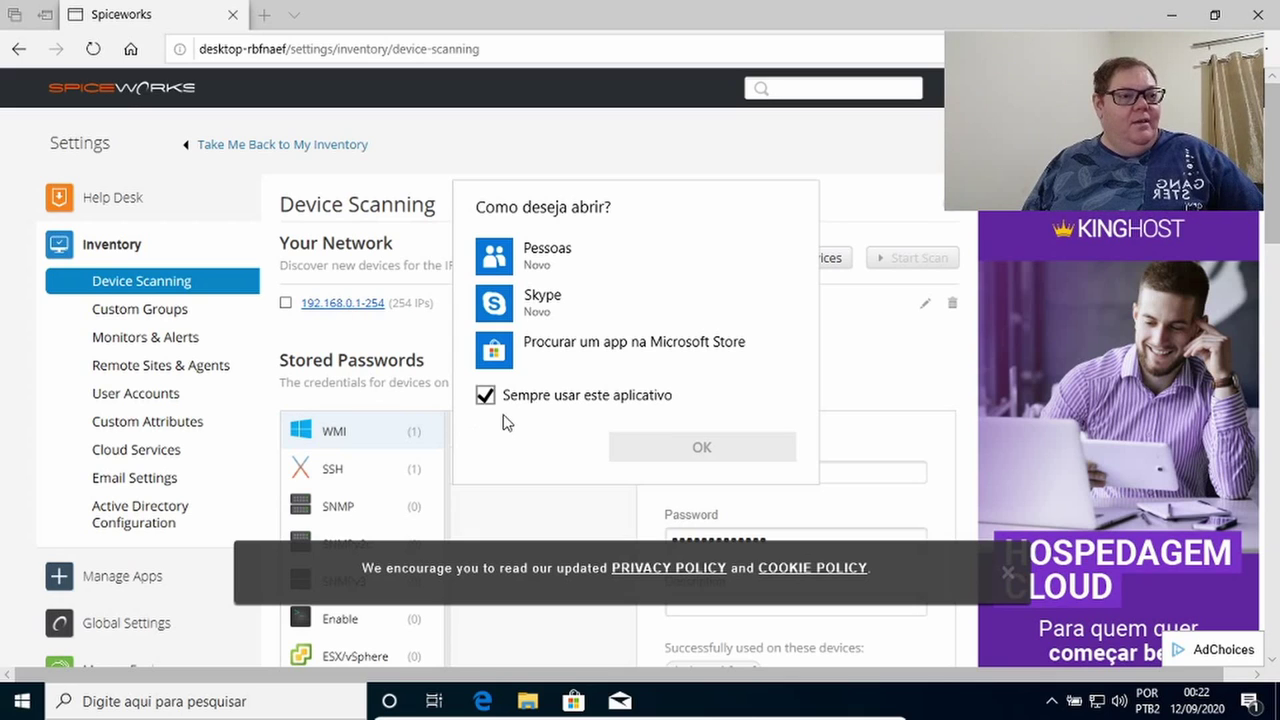
key("Escape")
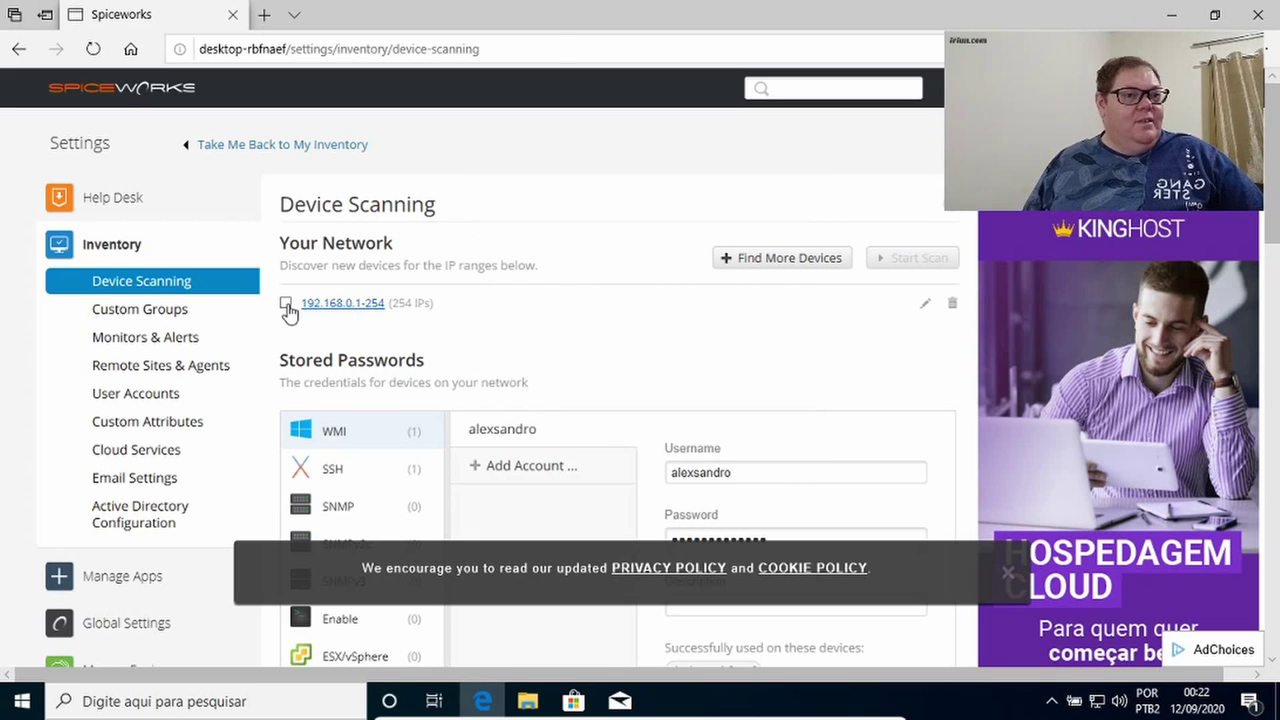
left_click(750, 262)
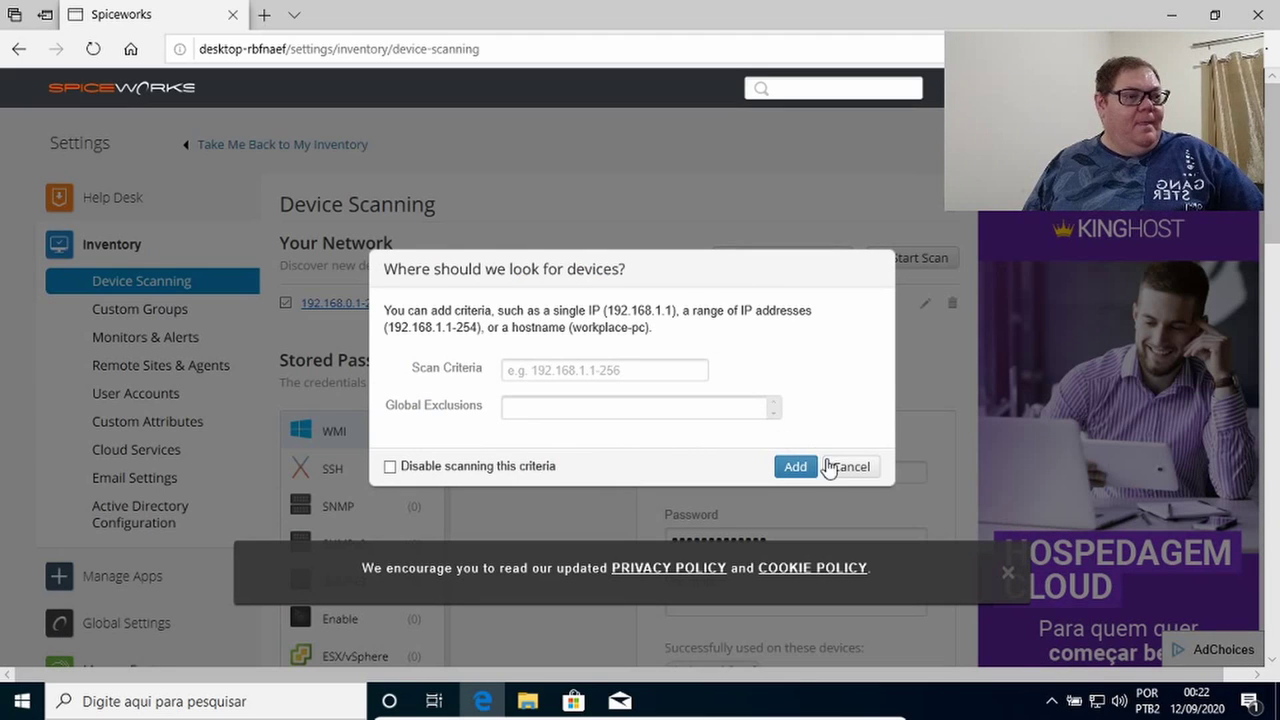
left_click(583, 371)
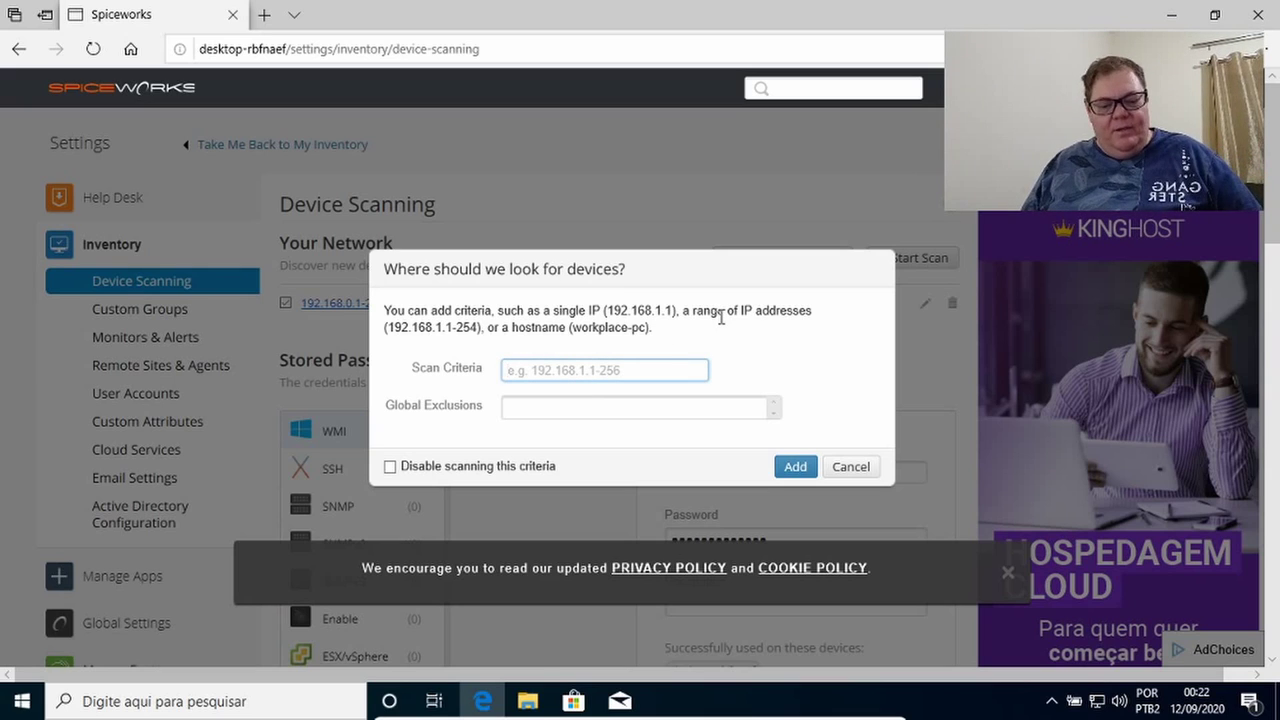
type("192.168.")
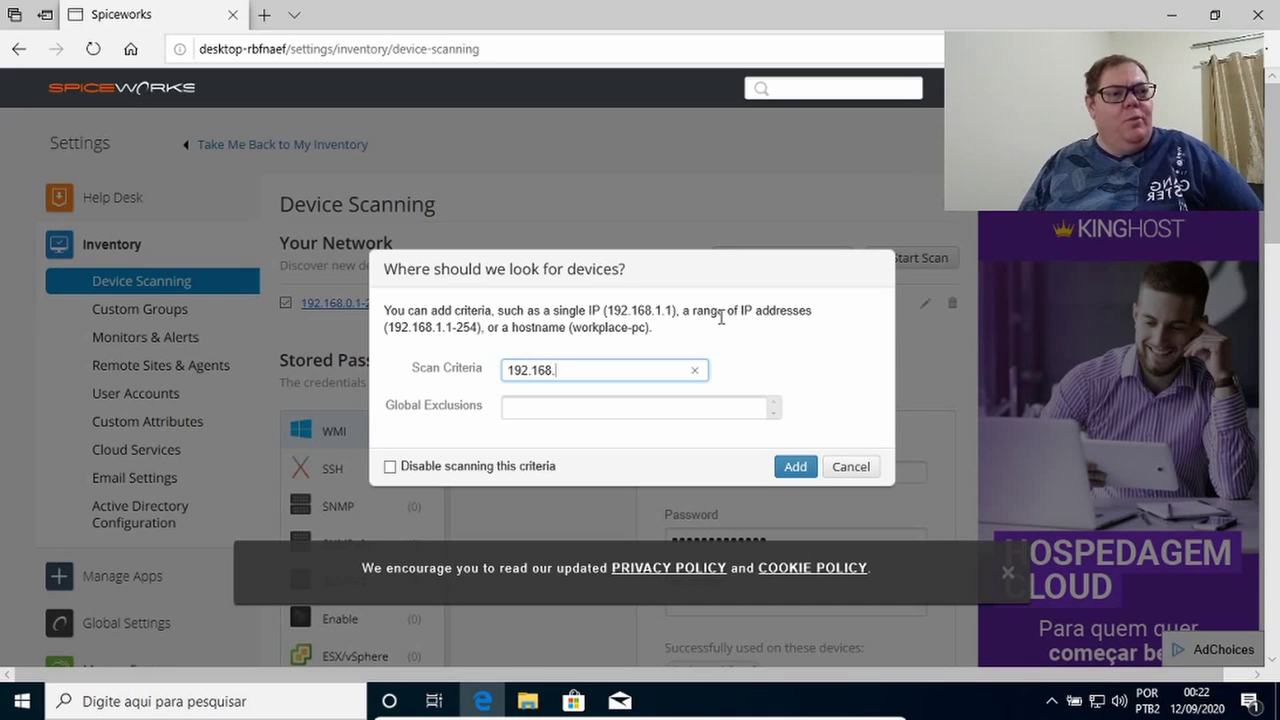
type("5.1/")
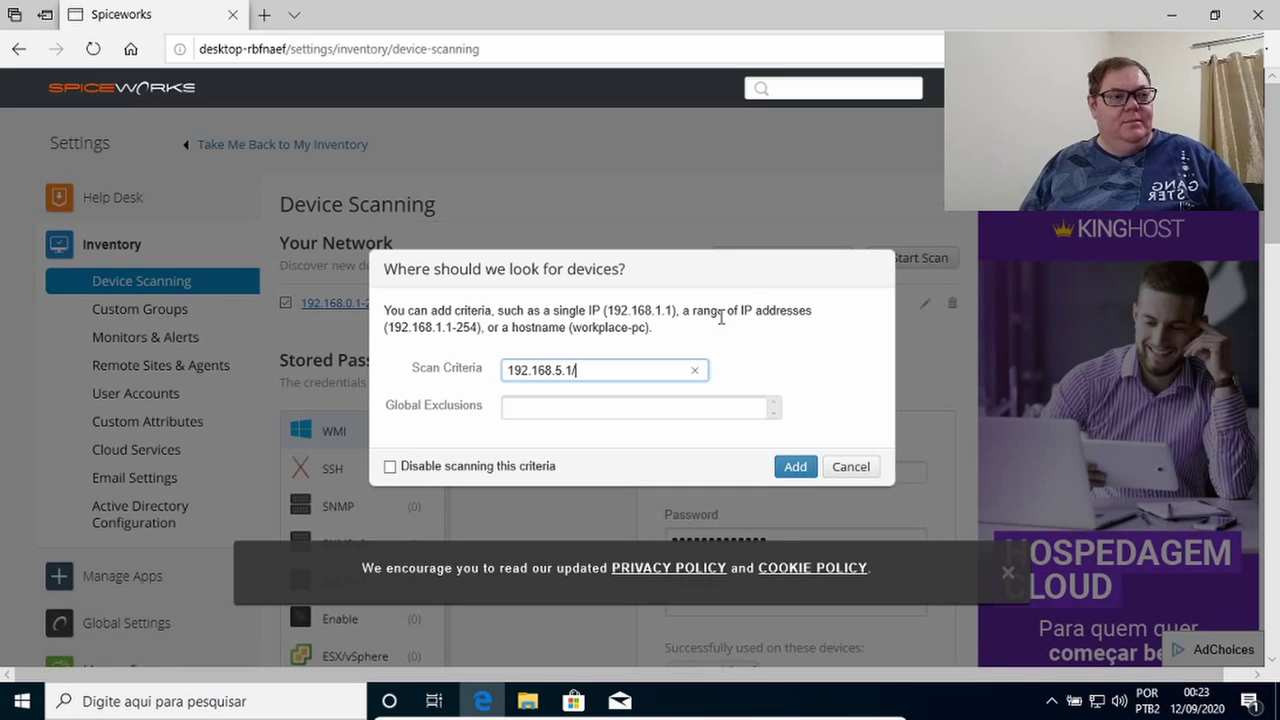
type("24")
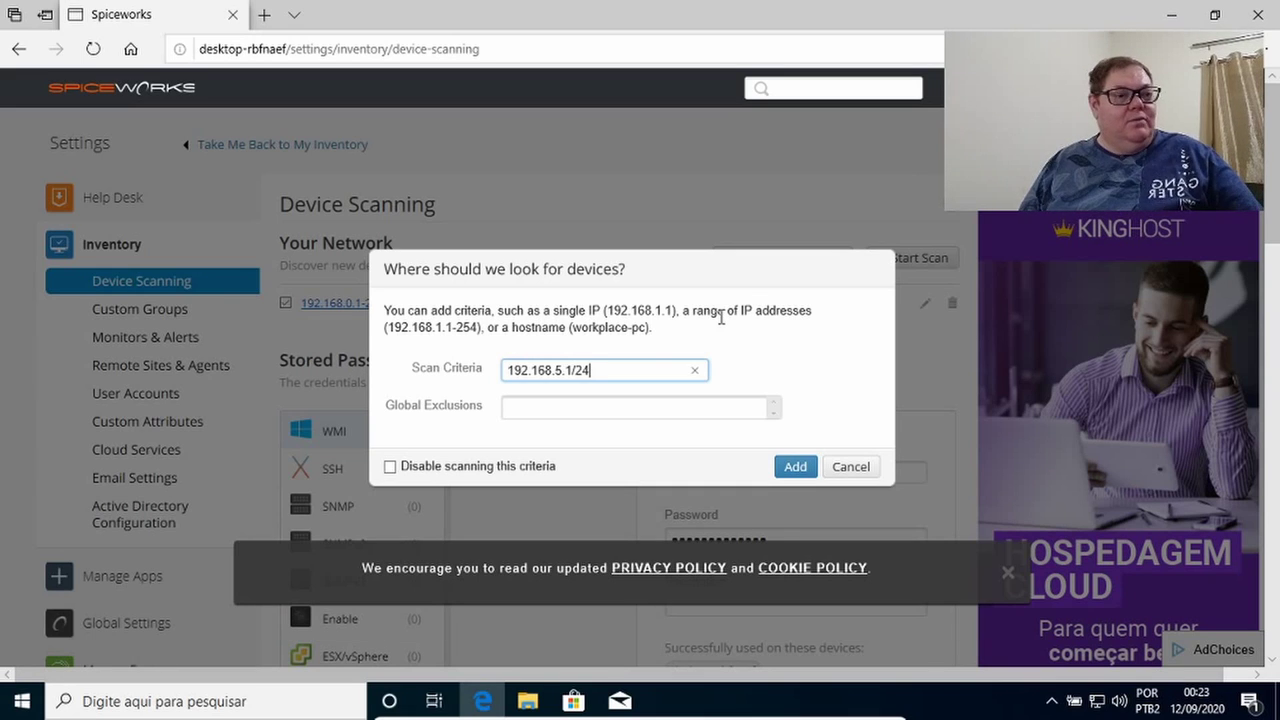
left_click(800, 466)
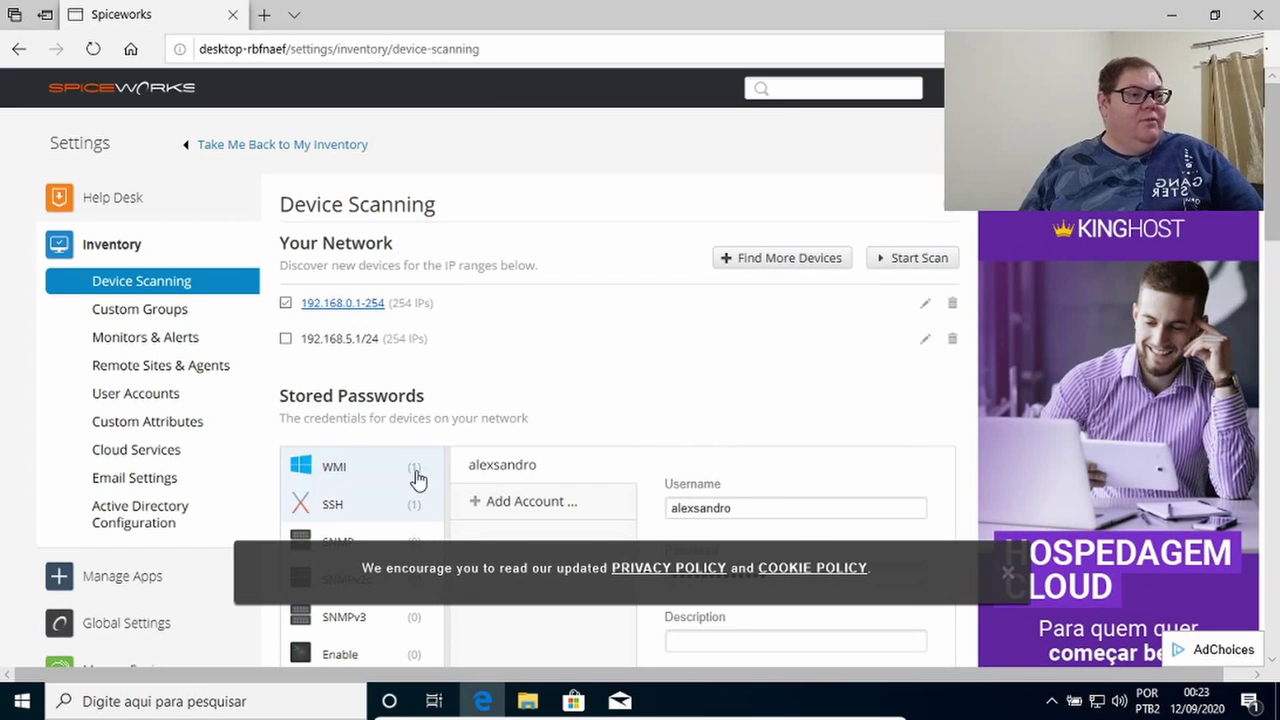
Tick both the 192.168.0.1-254 and 192.168.5.1/24 ranges and dismiss the cookie notice.
left_click(286, 303)
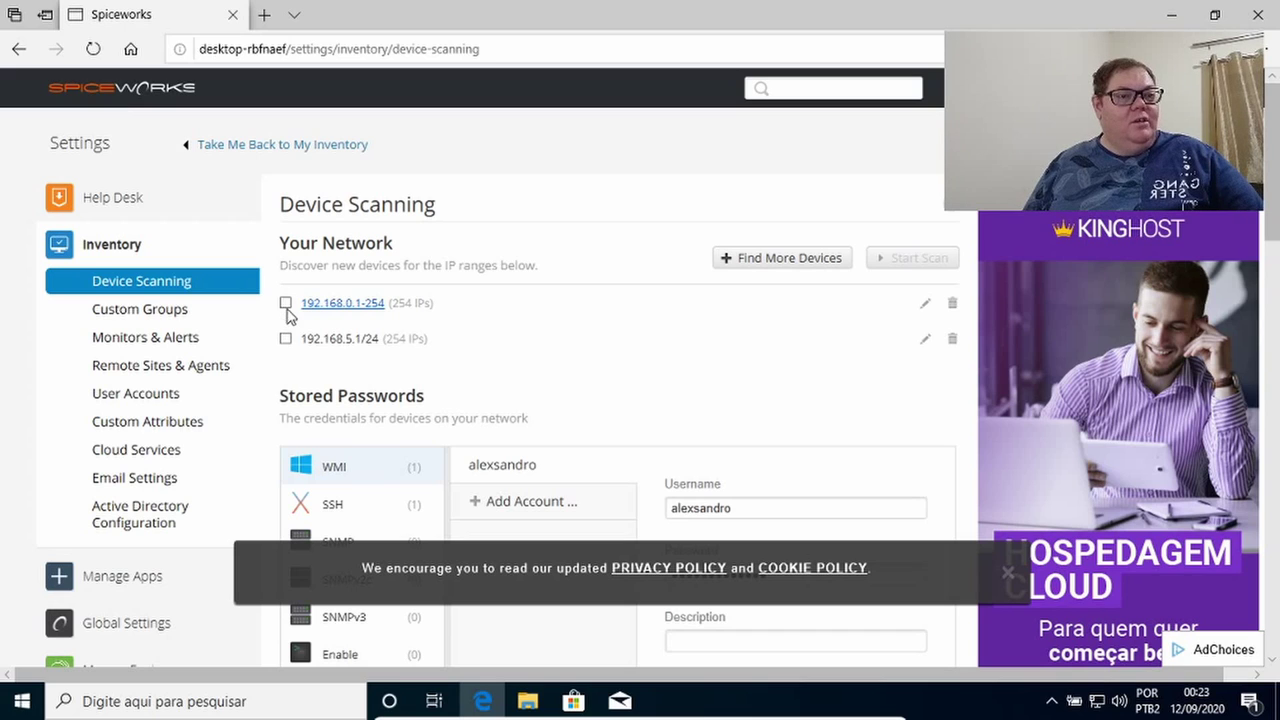
left_click(286, 303)
left_click(286, 338)
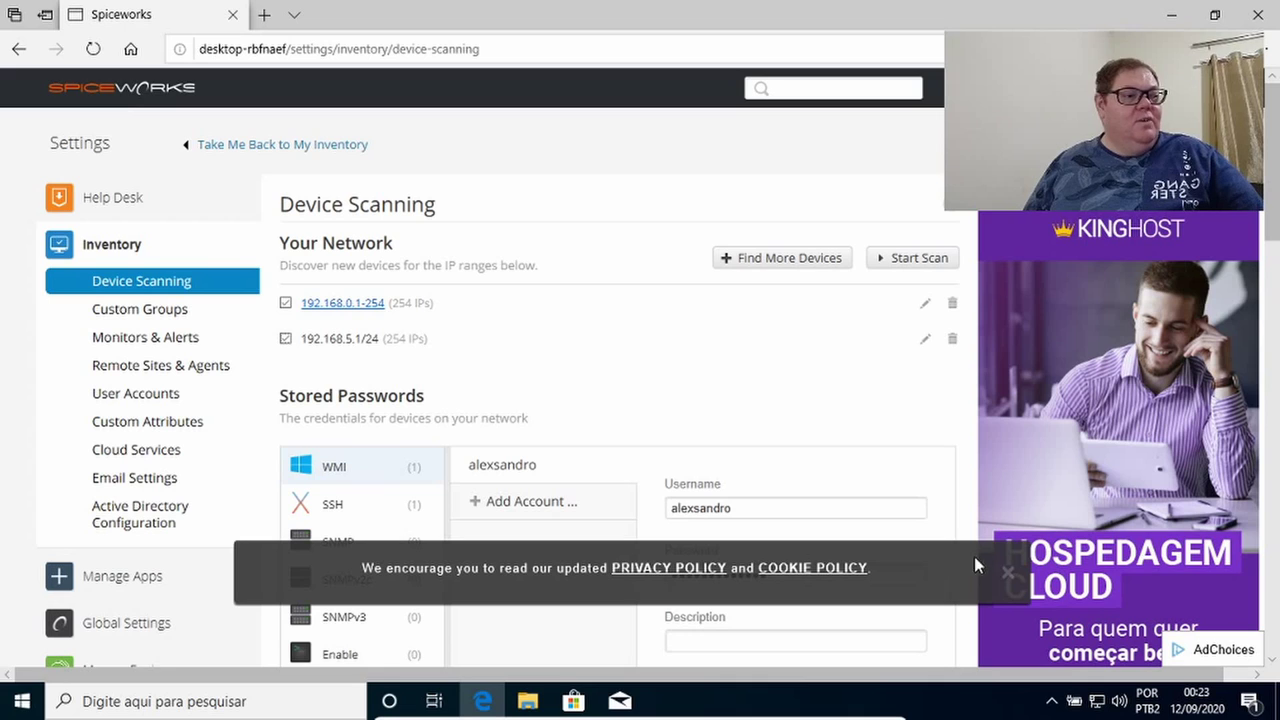
left_click(1006, 573)
scroll(707, 480, "down", 3)
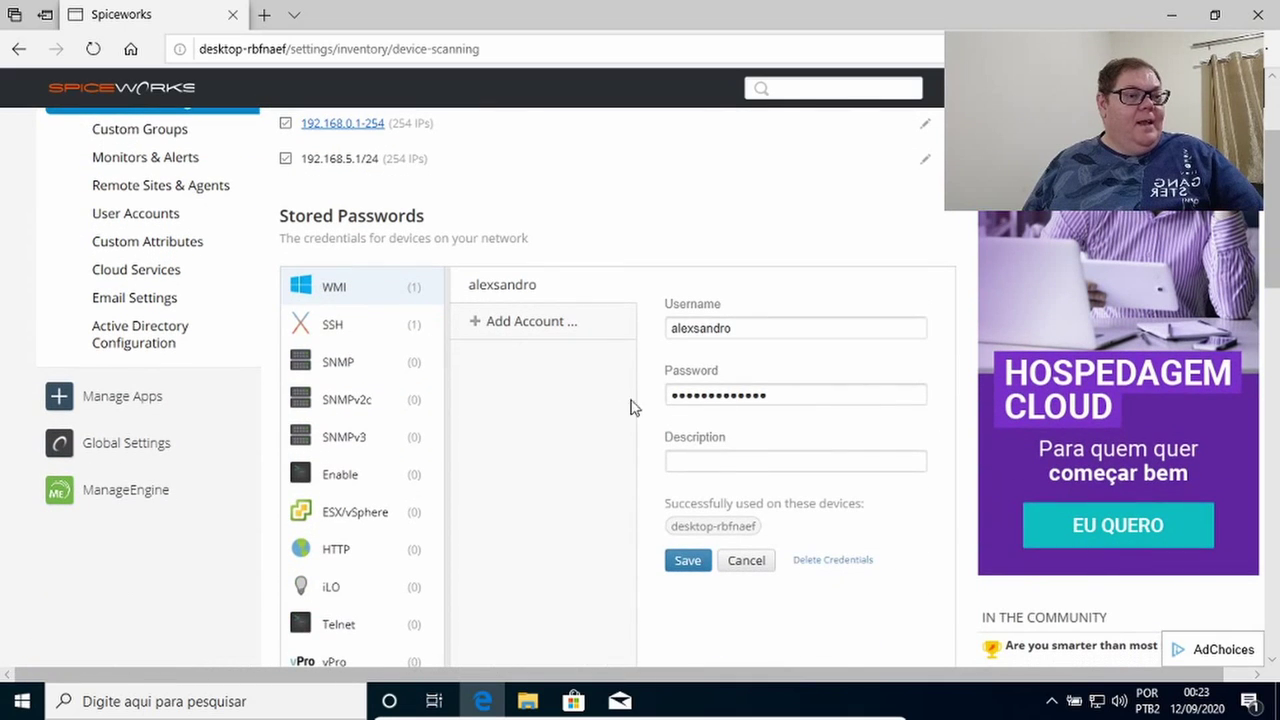
Review the stored SSH, SNMP and HTTP credentials.
left_click(334, 328)
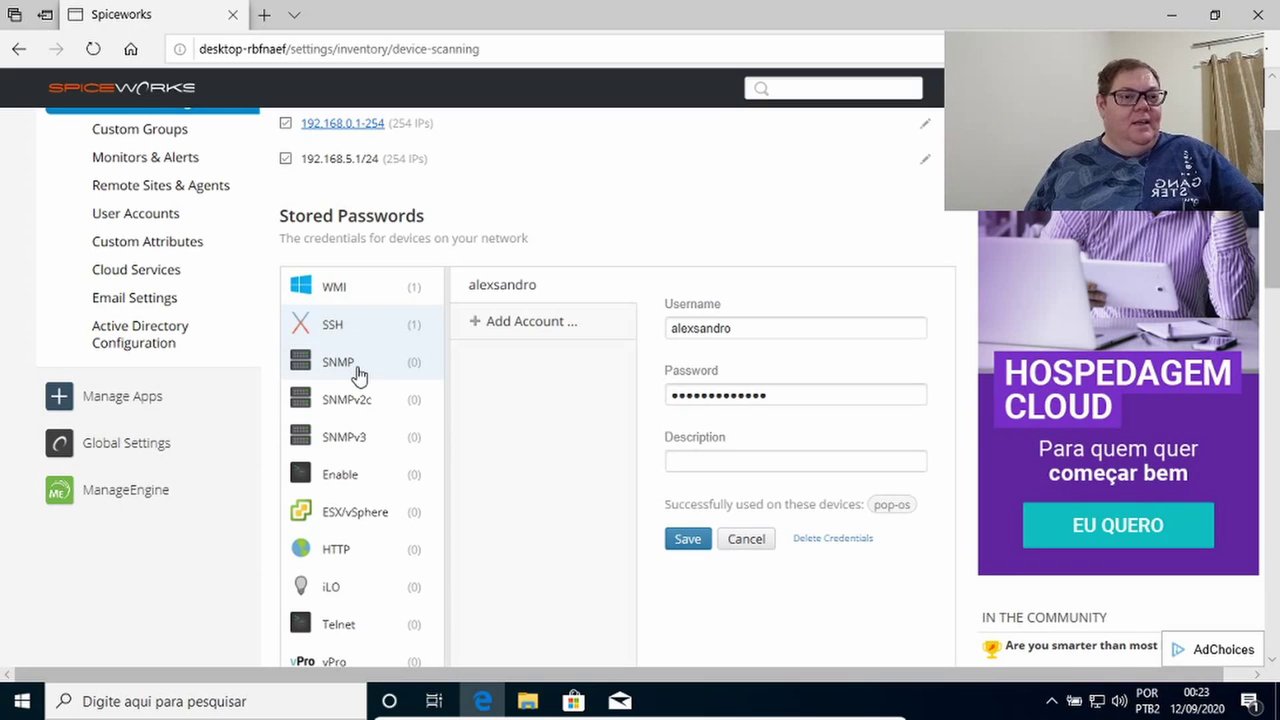
left_click(359, 375)
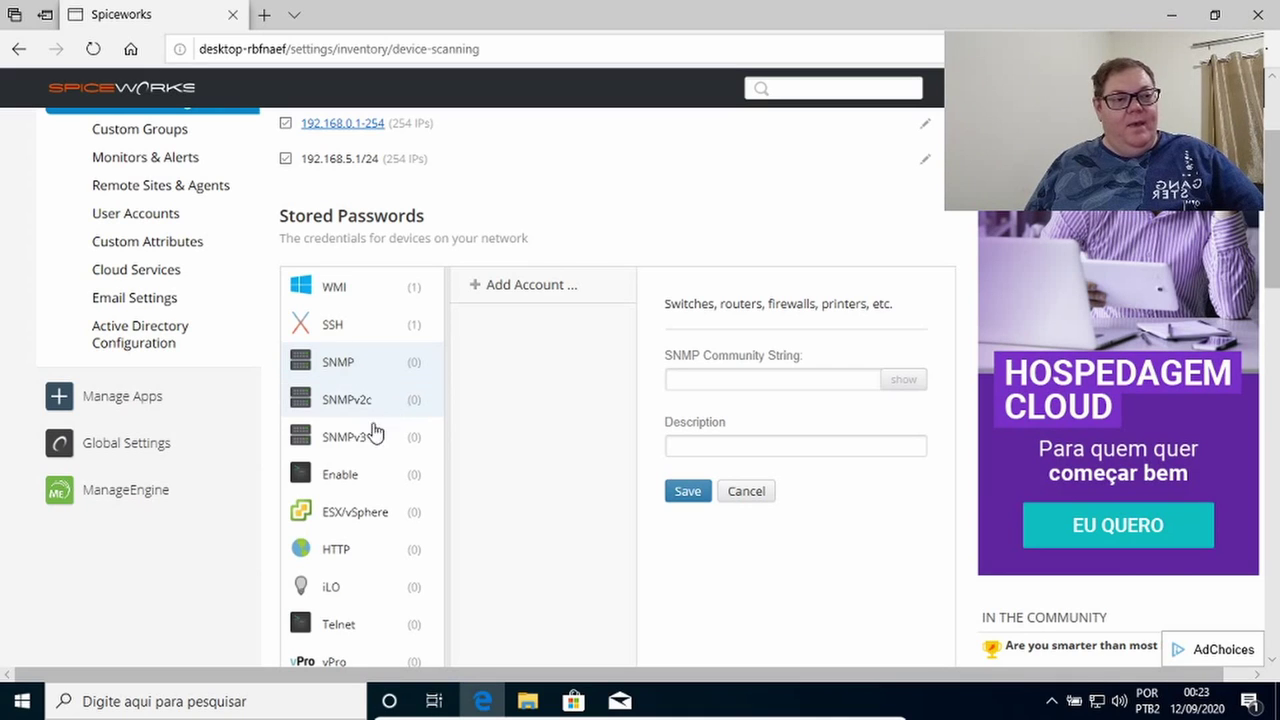
left_click(340, 552)
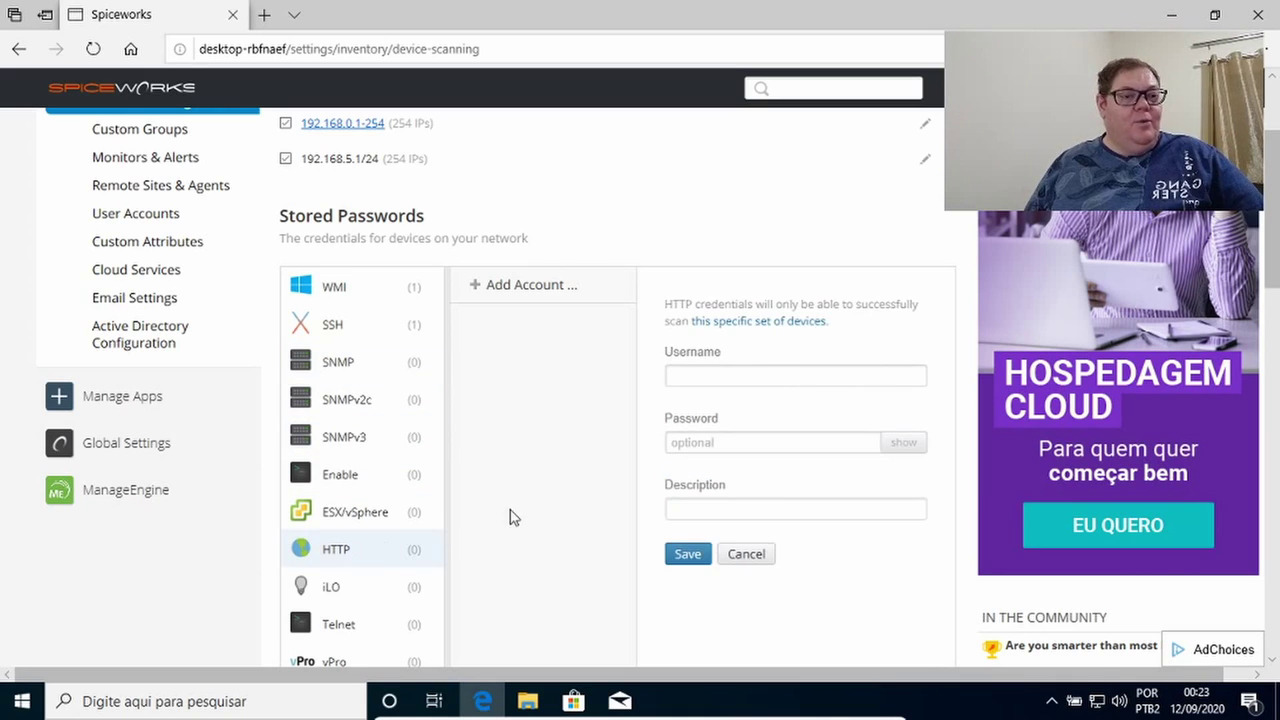
scroll(420, 514, "down", 3)
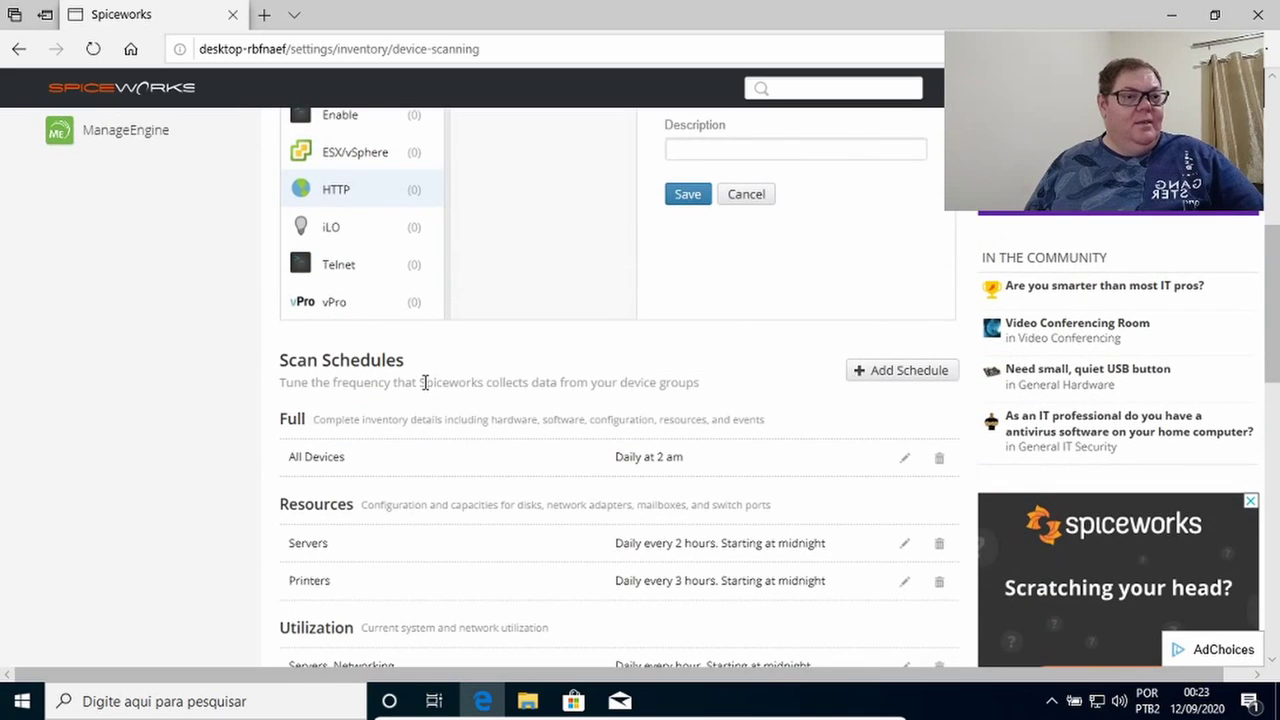
scroll(420, 380, "up", 3)
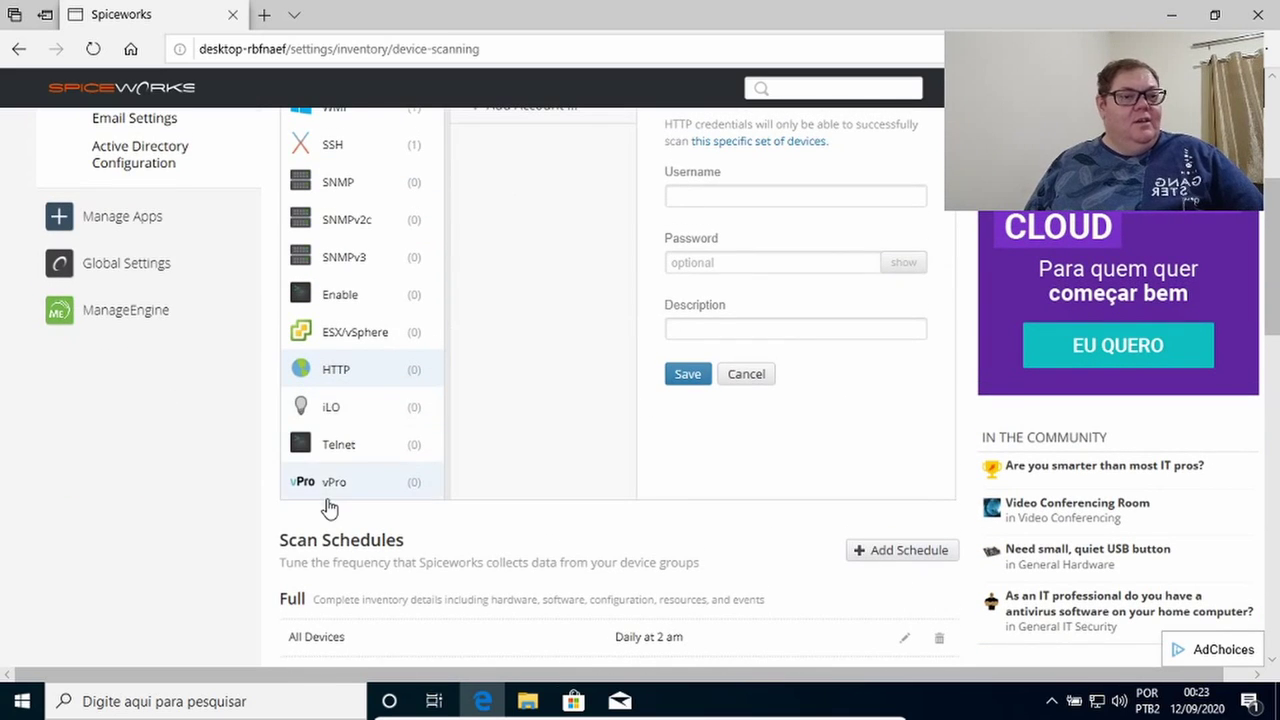
scroll(378, 440, "up", 5)
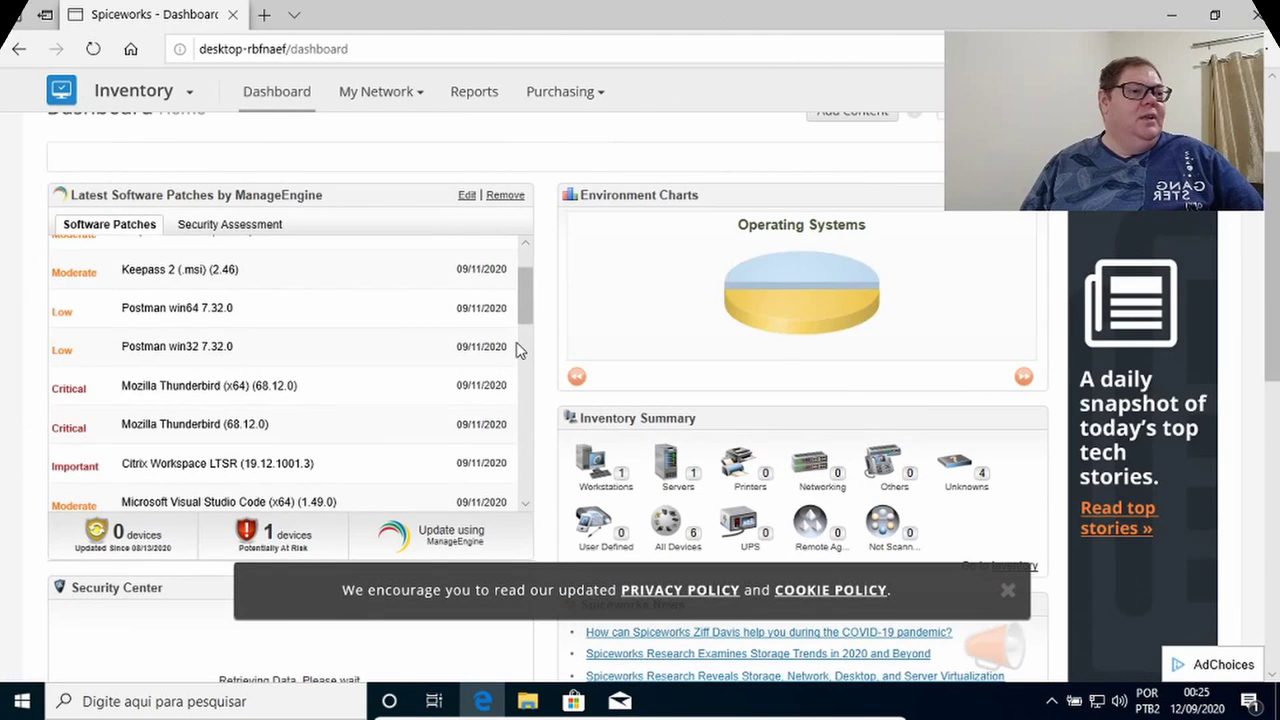
Return to the Spiceworks Dashboard after the firewall-ports title card (TCP 135, 445, UDP 137).
scroll(517, 351, "down", 2)
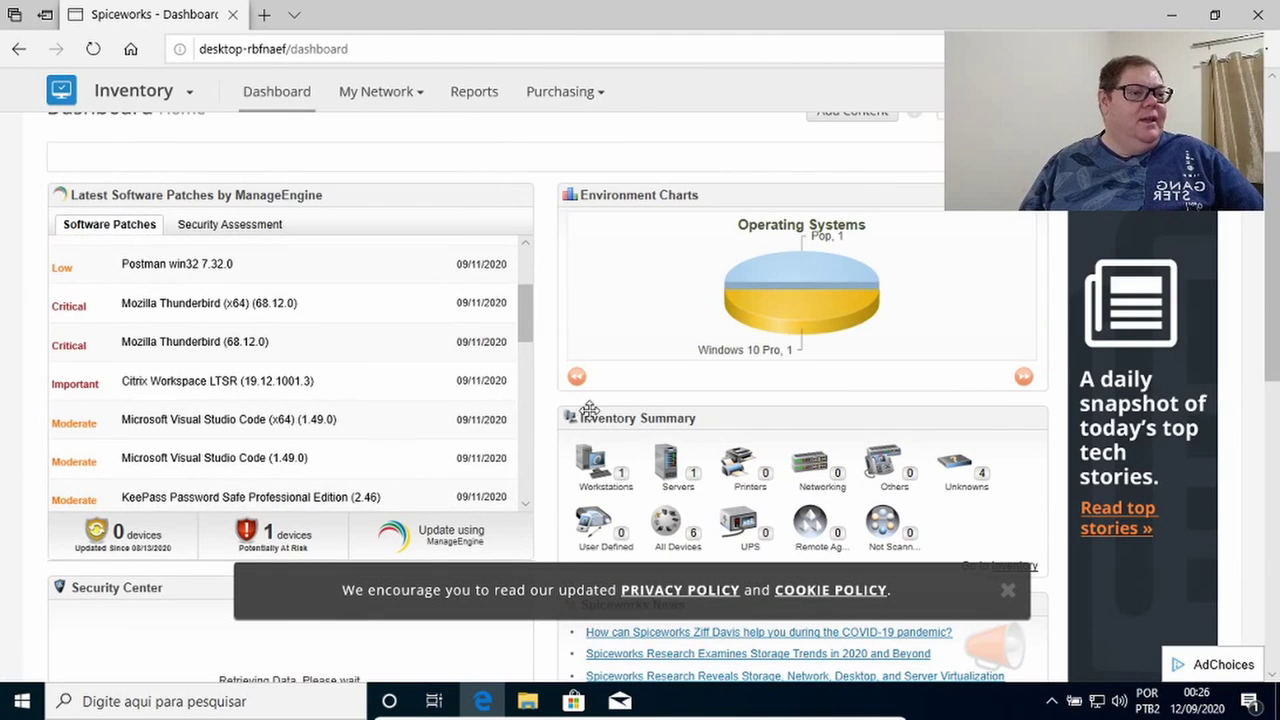
Open pop-os from the Servers list and switch its device page into edit mode.
left_click(669, 478)
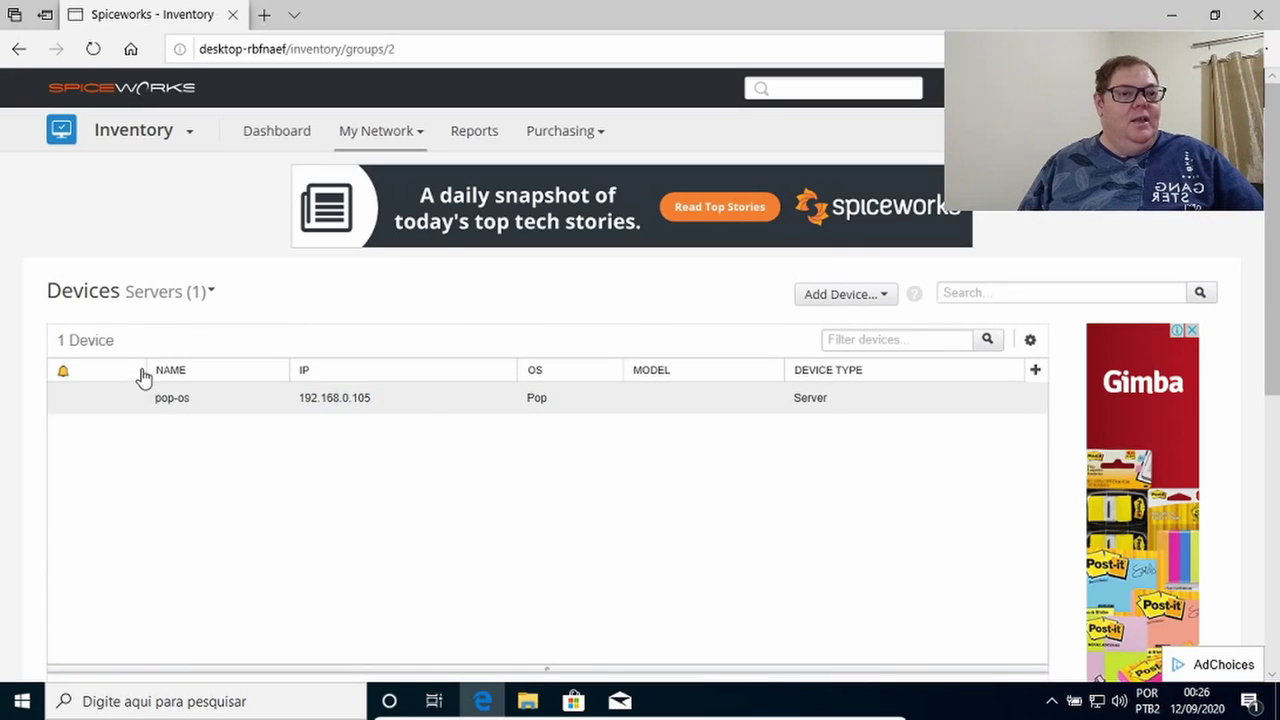
left_click(135, 405)
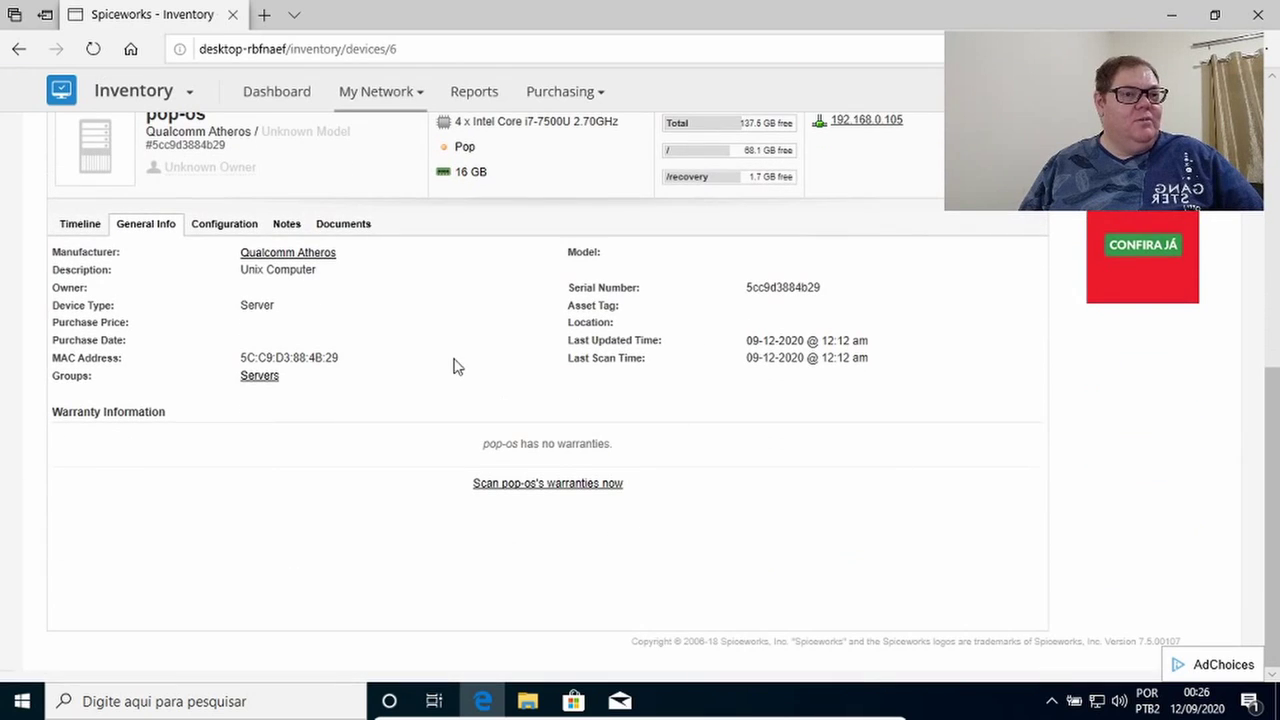
scroll(1030, 212, "up", 1)
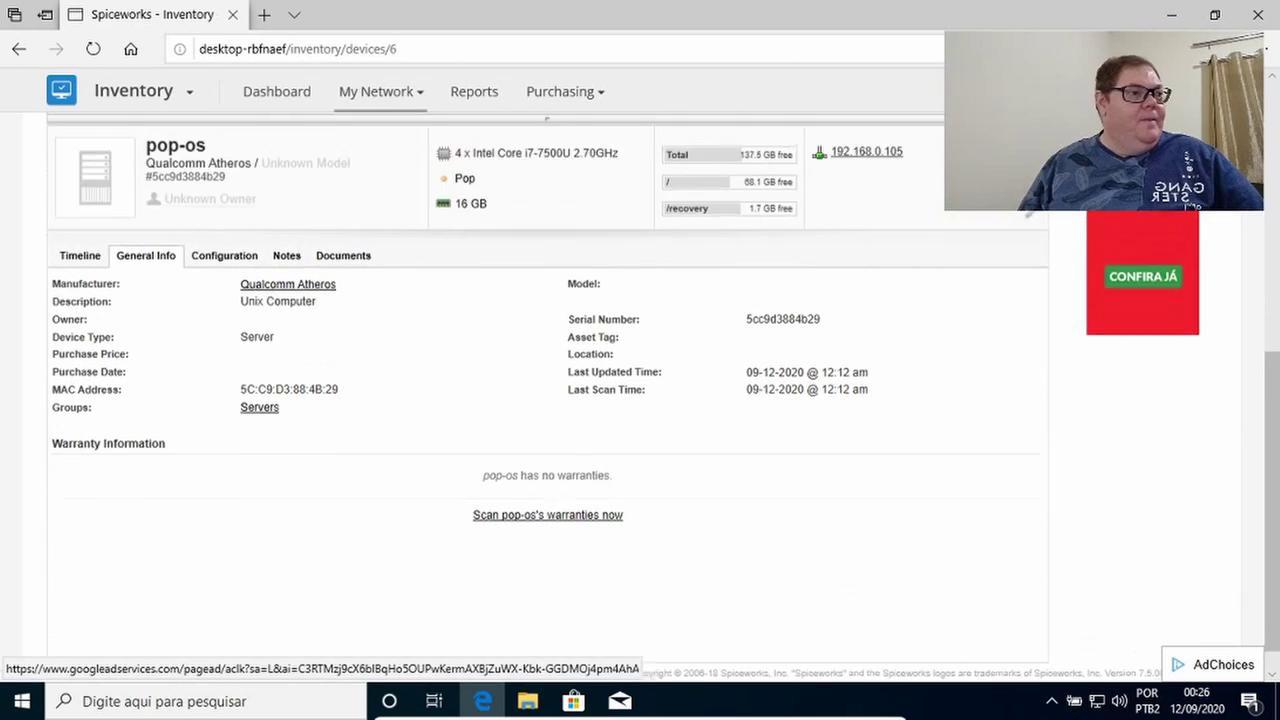
scroll(1030, 215, "up", 2)
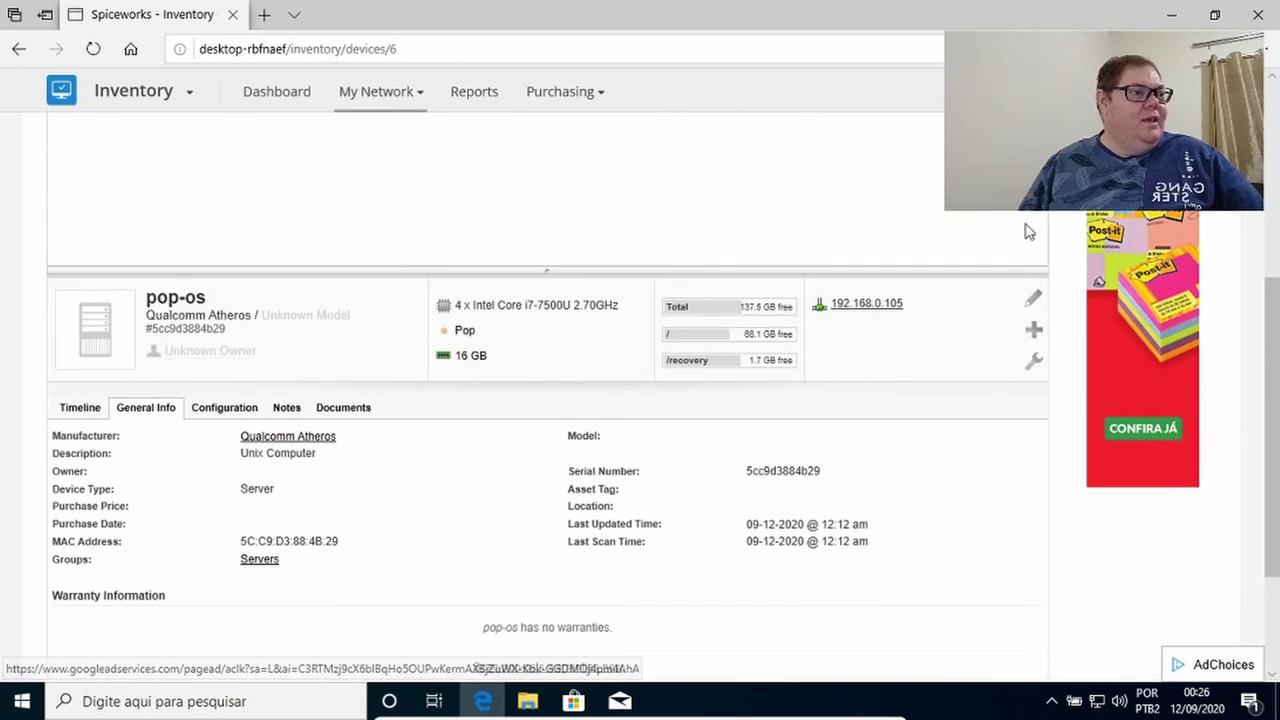
left_click(1000, 300)
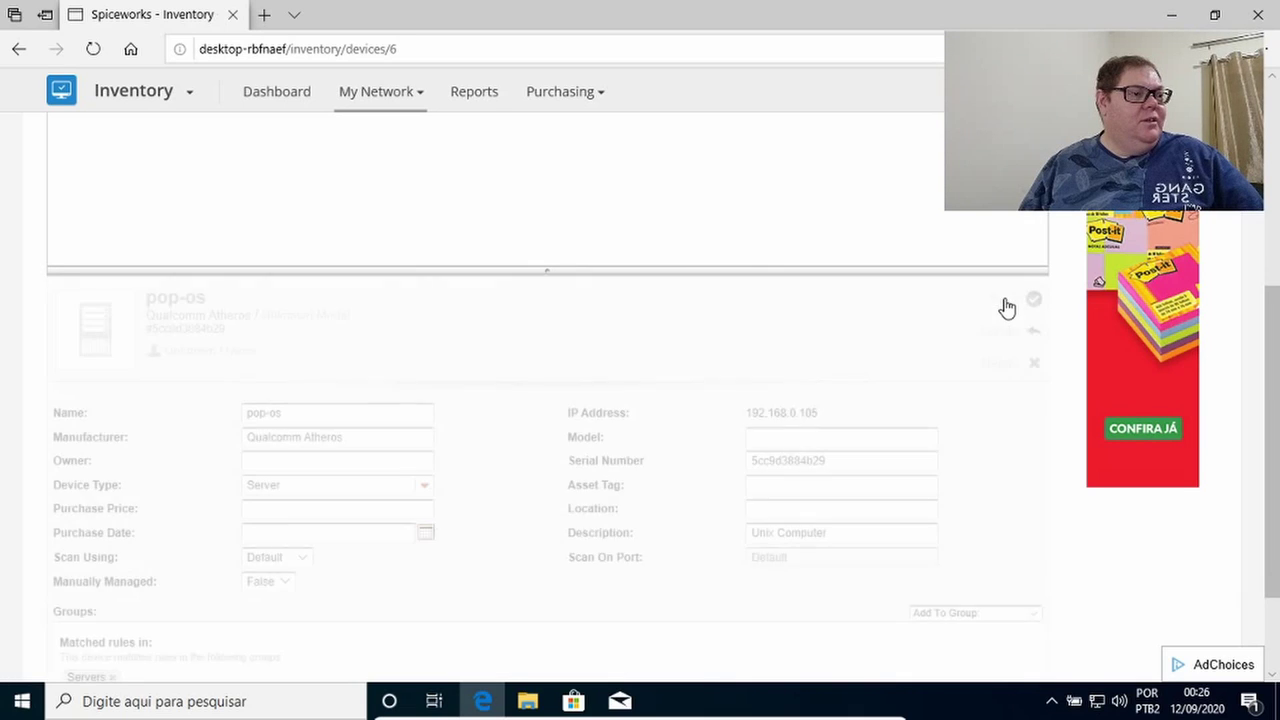
Change pop-os's Device Type from Server to Laptop, keeping the Unix Computer description.
left_click(426, 487)
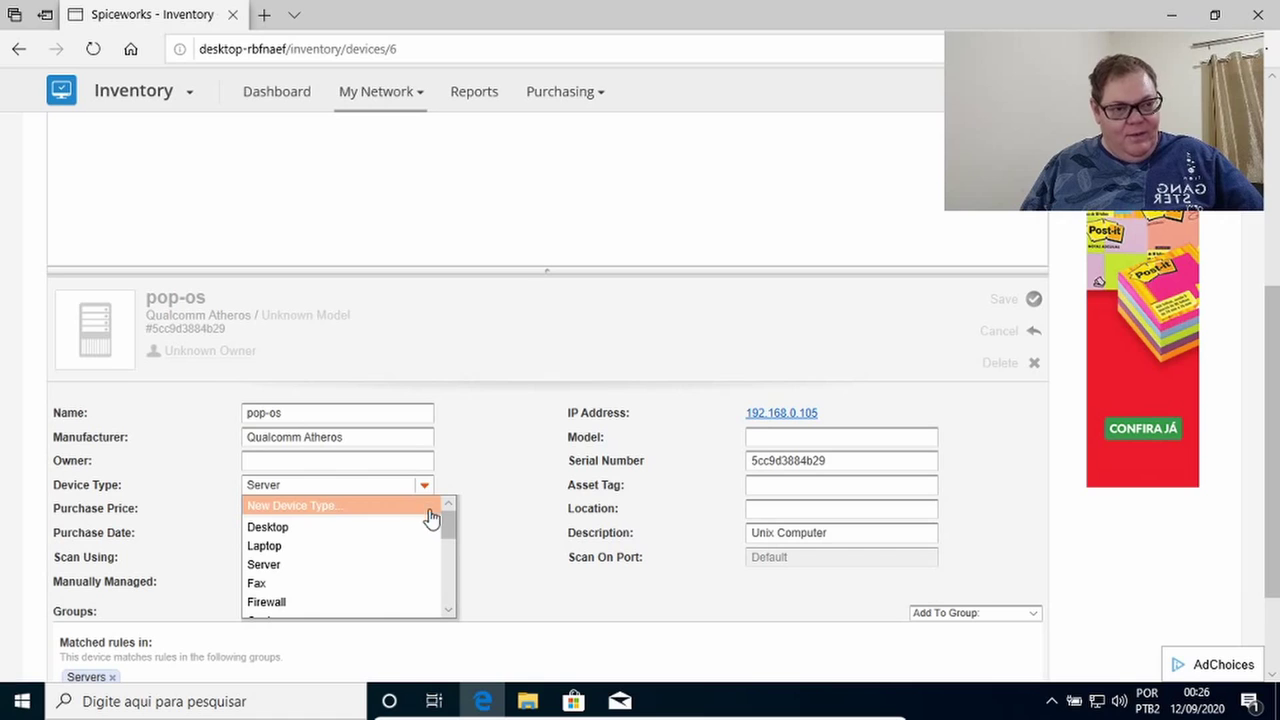
left_click(295, 552)
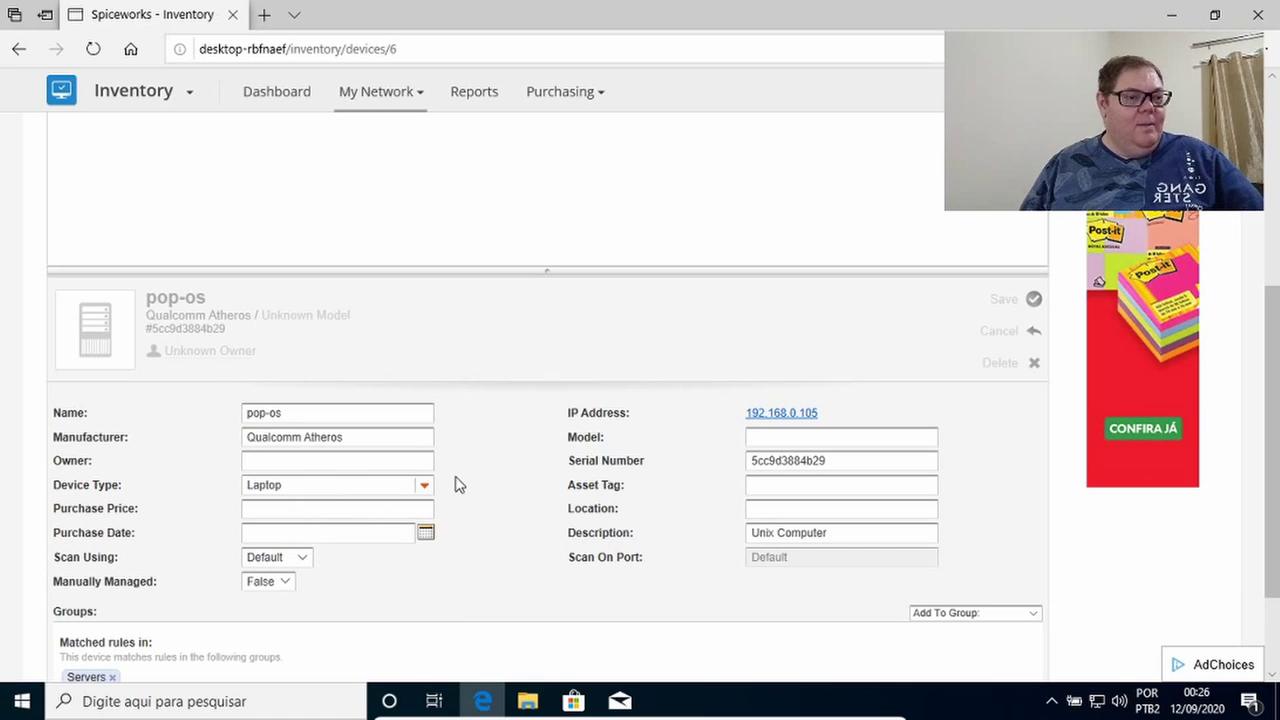
scroll(510, 497, "down", 2)
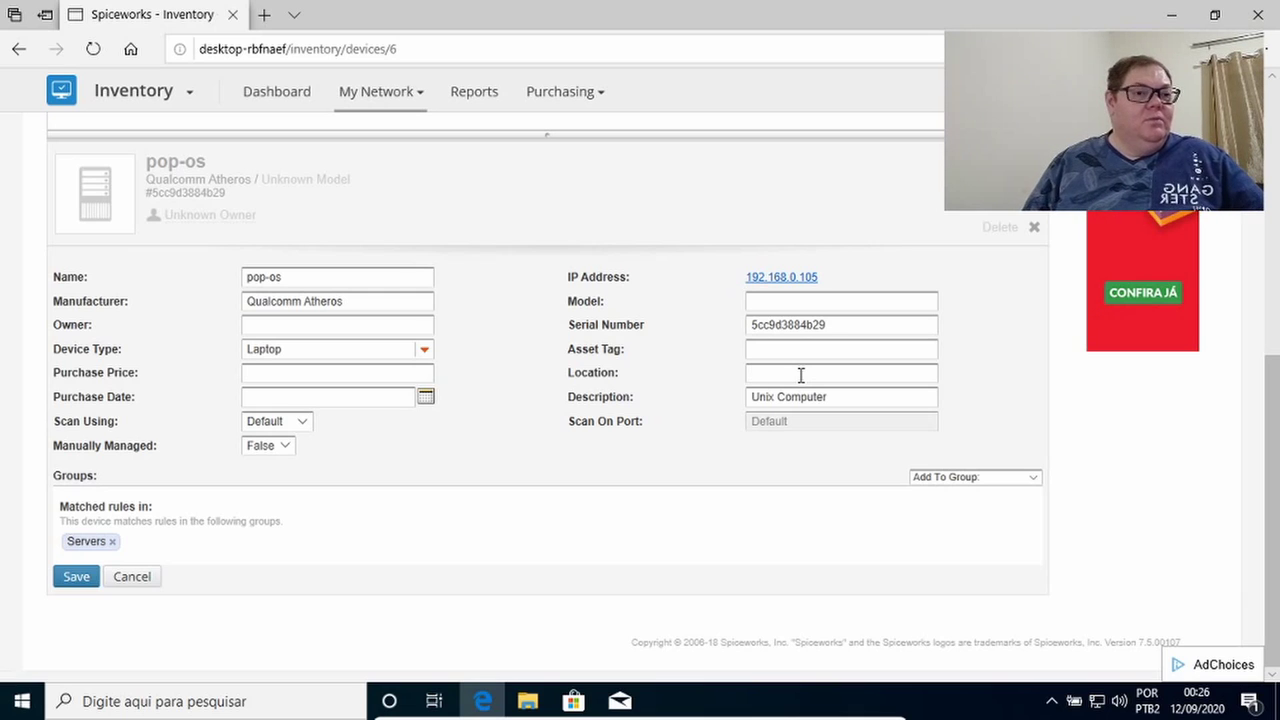
left_click(838, 399)
left_click_drag(838, 399, 694, 411)
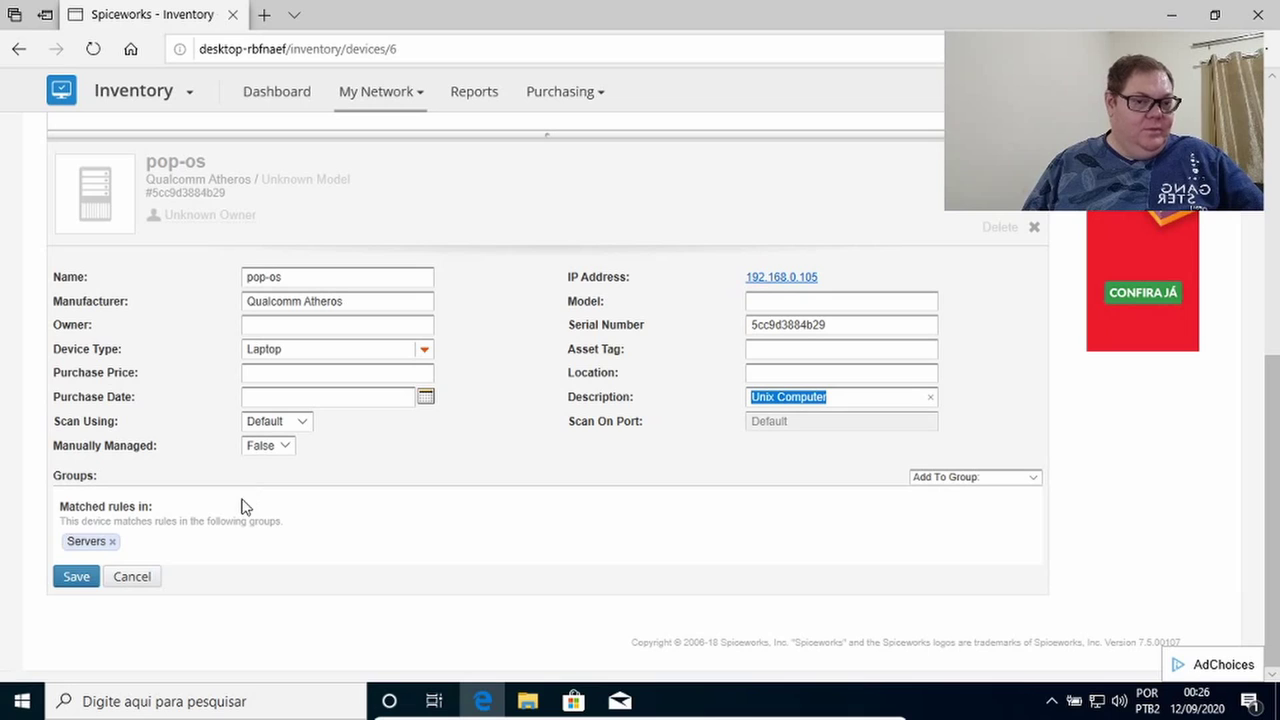
left_click(428, 354)
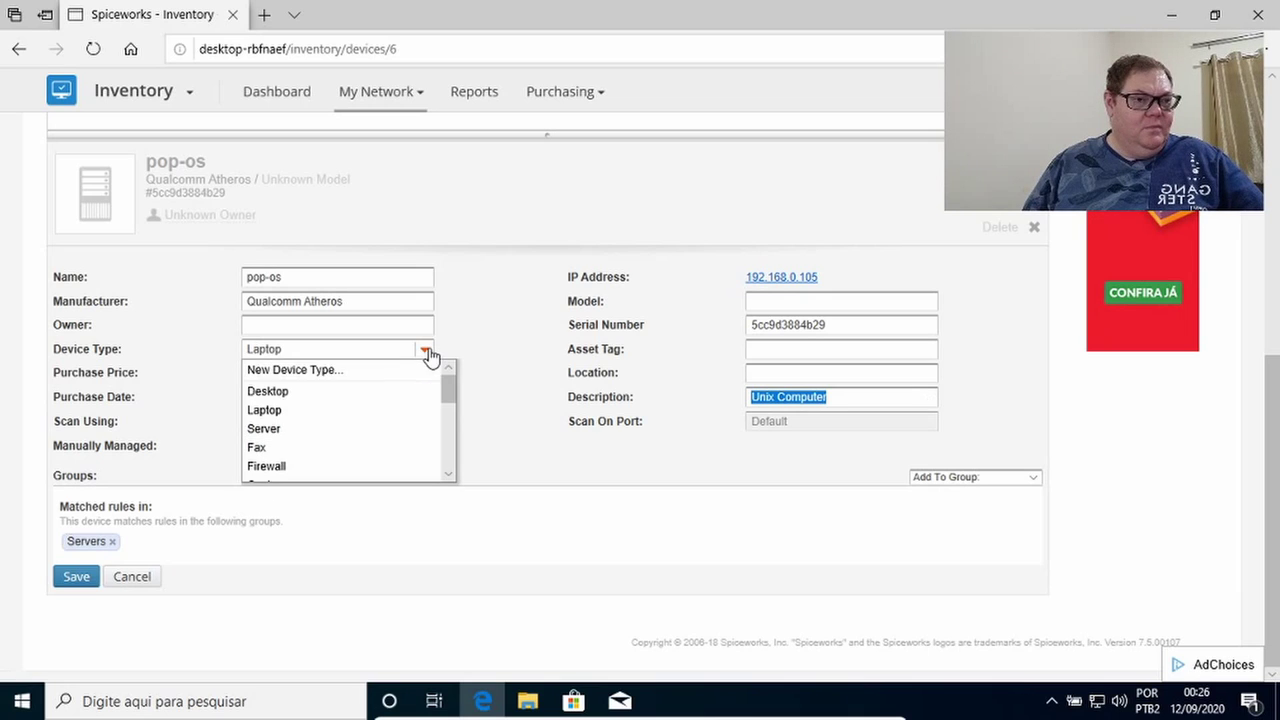
left_click(283, 418)
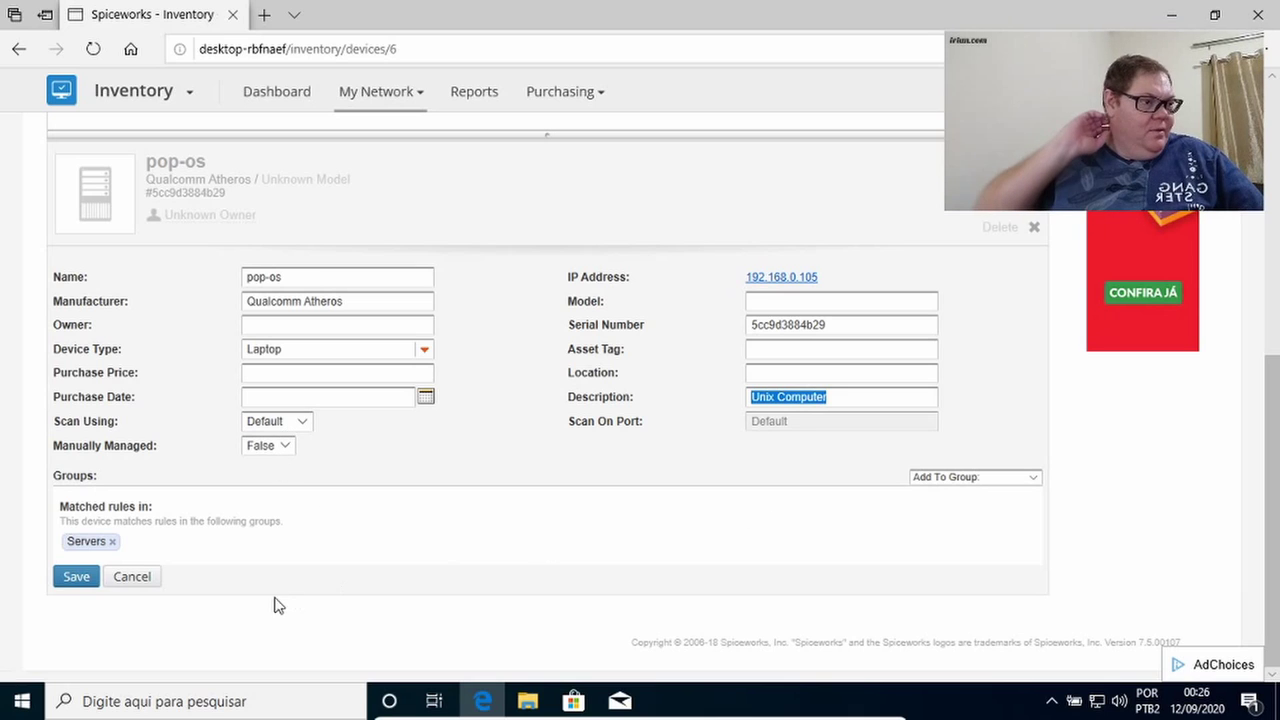